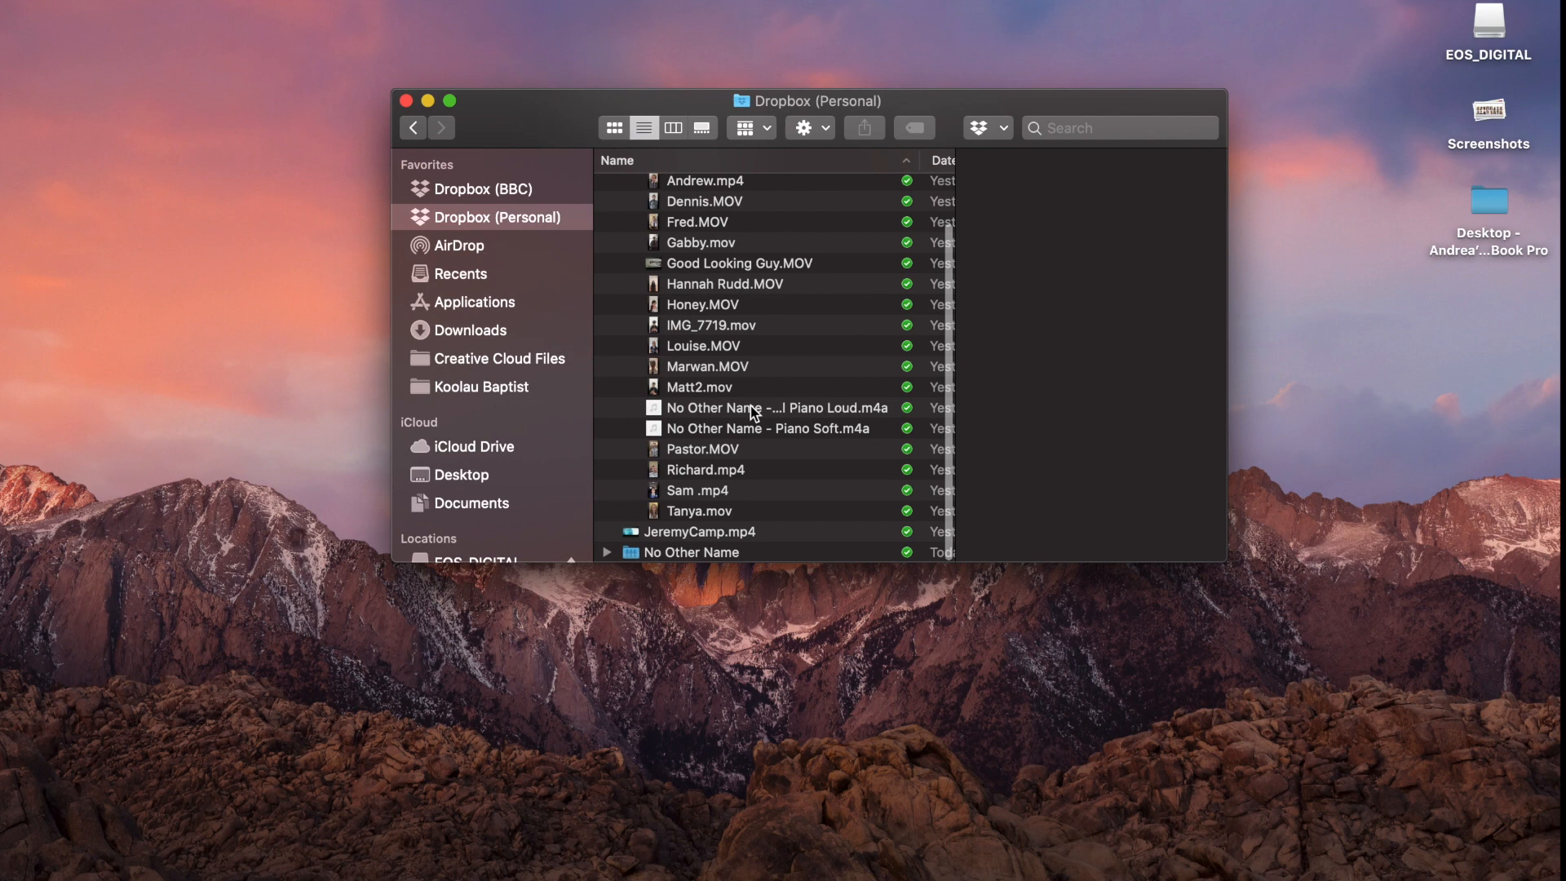
Preview the No Other Name - Final Piano Loud.m4a track at a raised volume and close the preview.
click(750, 407)
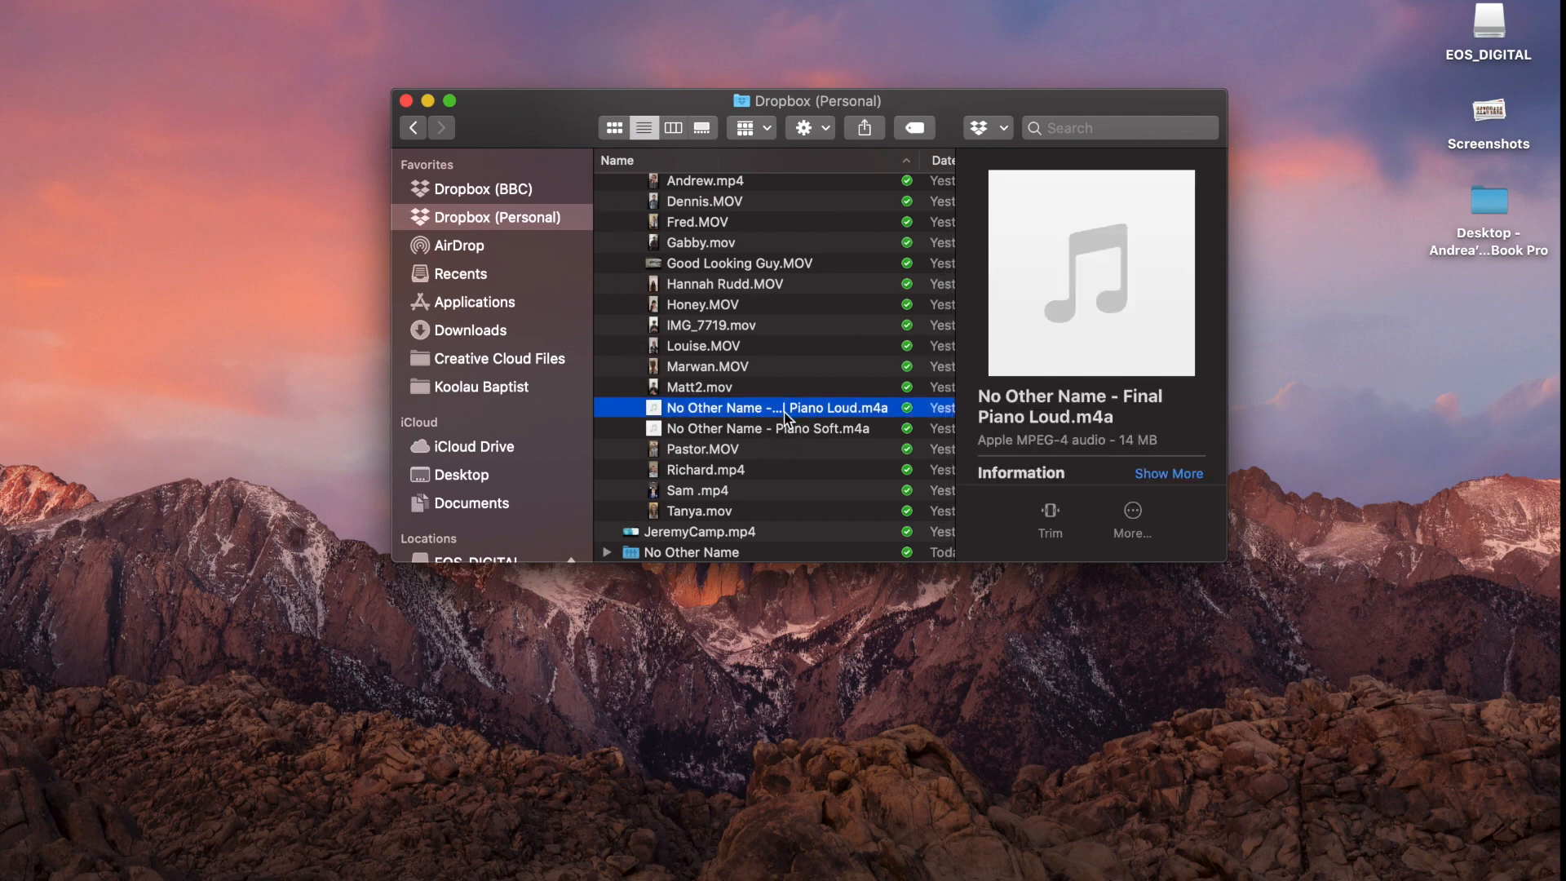
key(space)
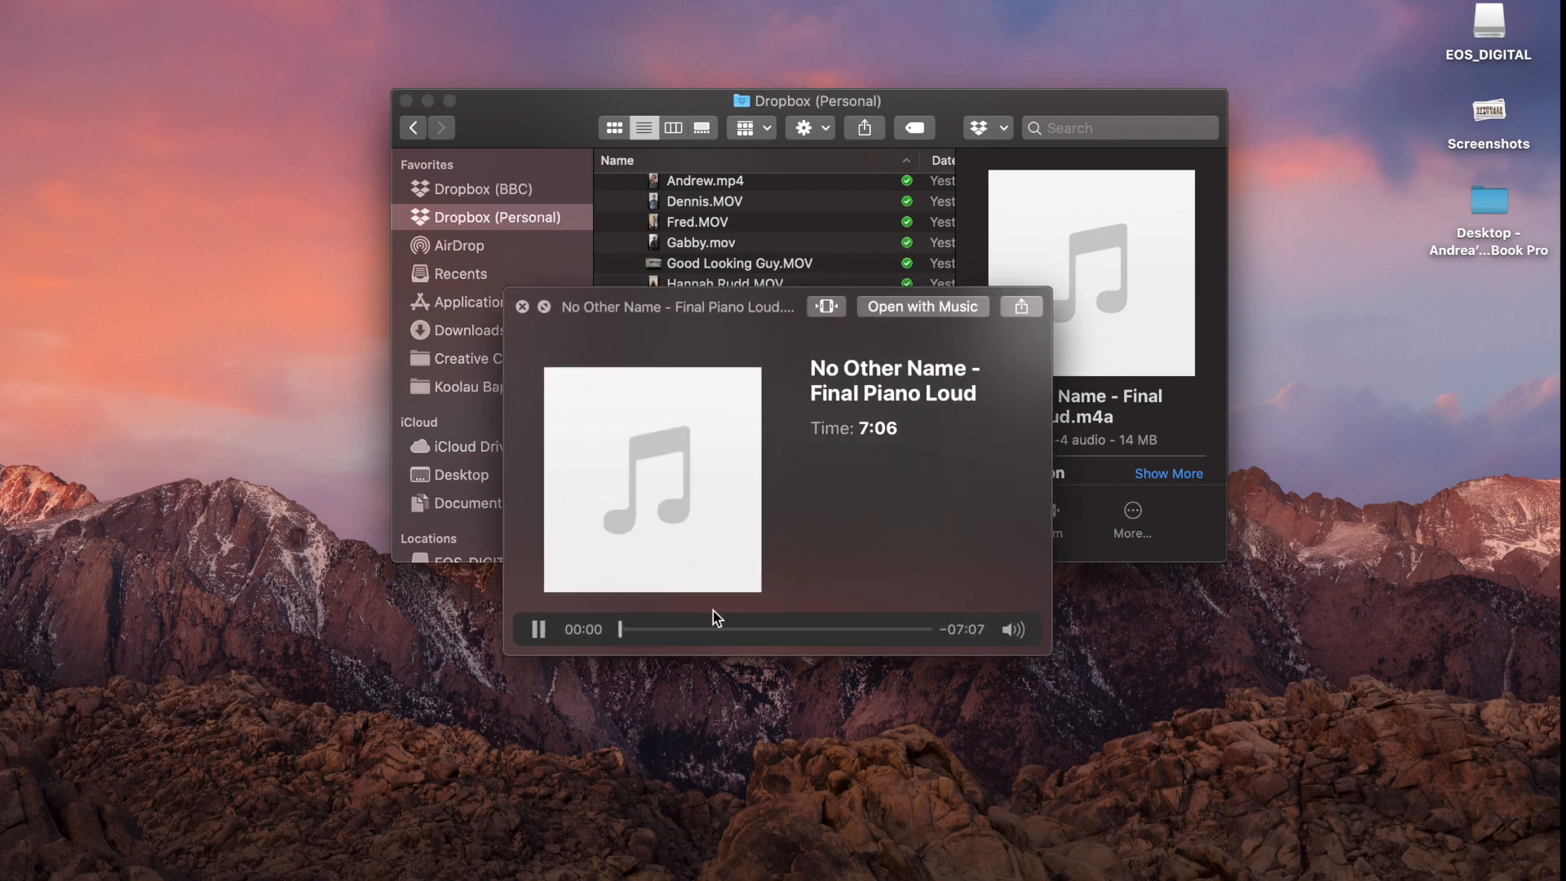
key(XF86AudioRaiseVolume)
key(XF86AudioRaiseVolume)
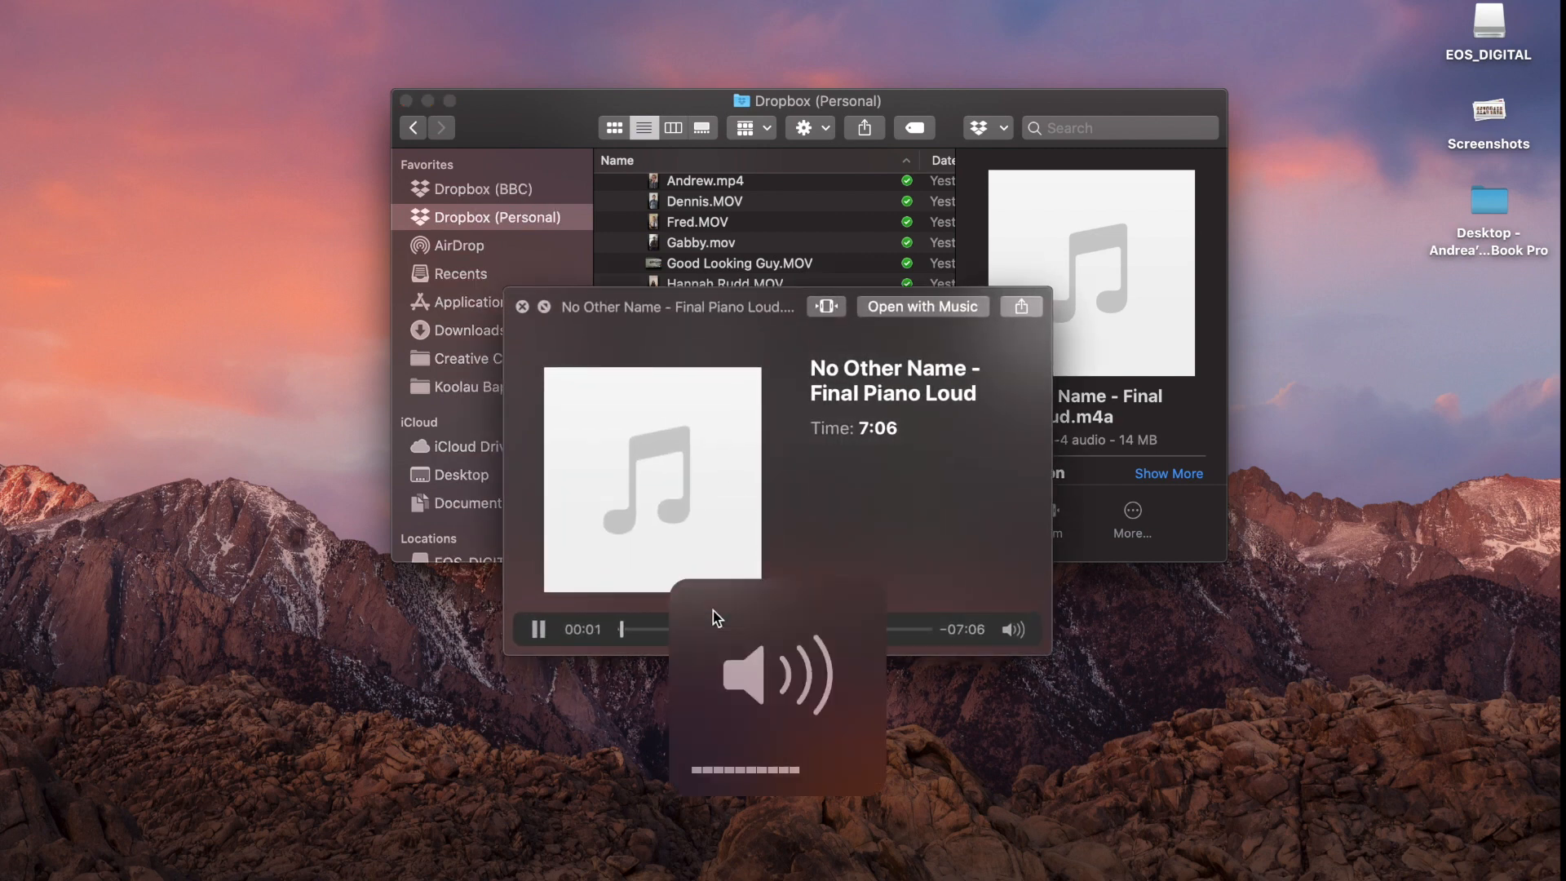
key(XF86AudioRaiseVolume)
key(XF86AudioRaiseVolume)
key(XF86AudioRaiseVolume)
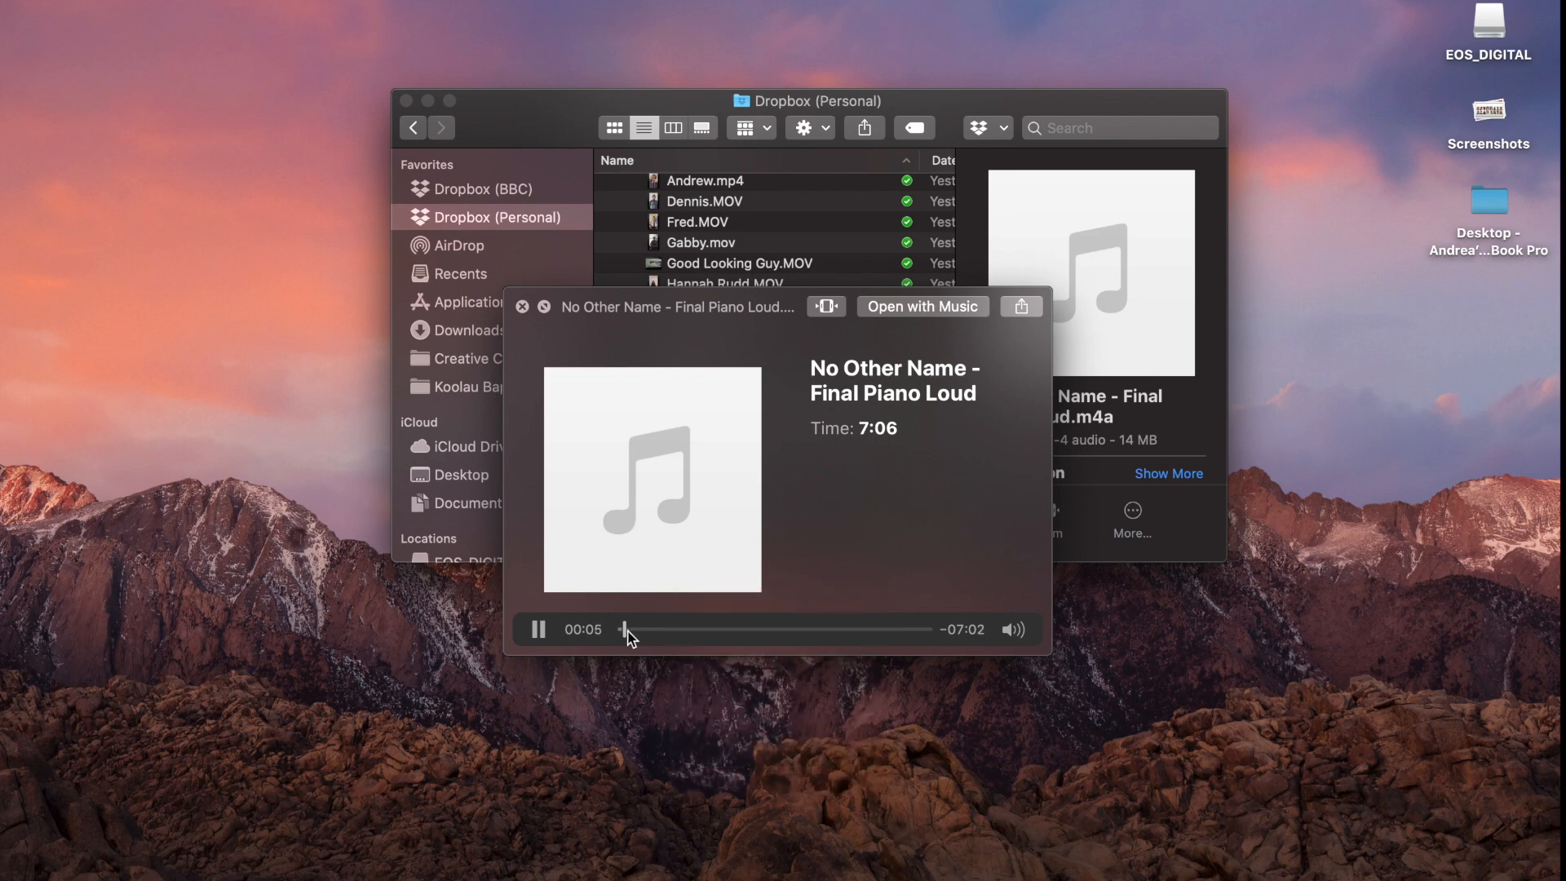
click(648, 630)
click(536, 632)
click(522, 307)
Look through the recordings in the Choir - No Other Name folder and minimize the file window.
scroll(731, 314, up, 3)
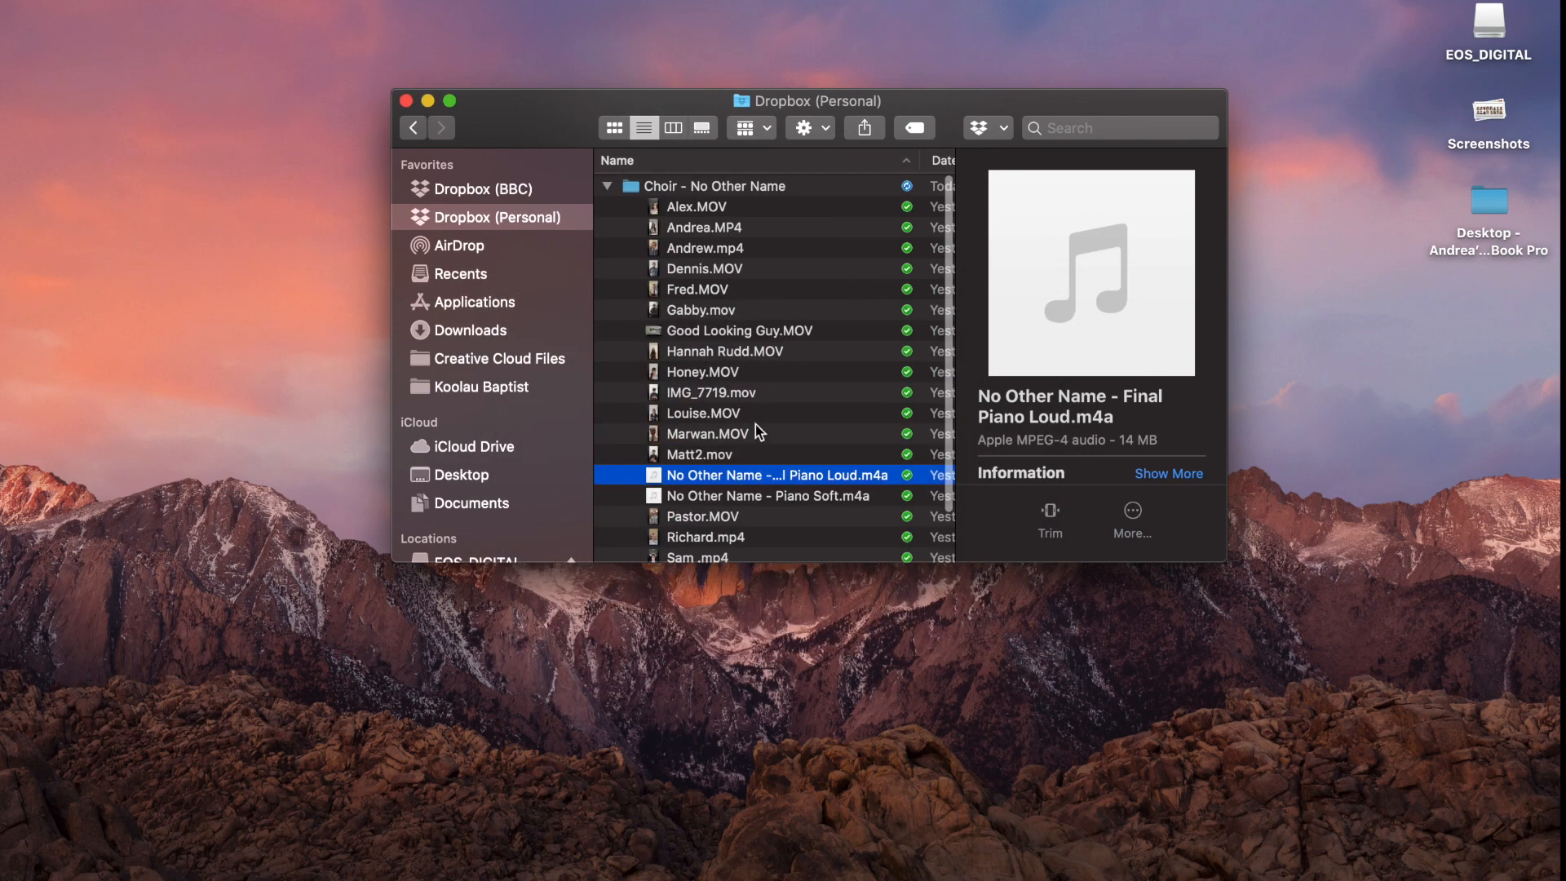
scroll(759, 408, down, 3)
scroll(759, 359, up, 3)
scroll(731, 493, down, 3)
scroll(731, 493, up, 3)
click(429, 101)
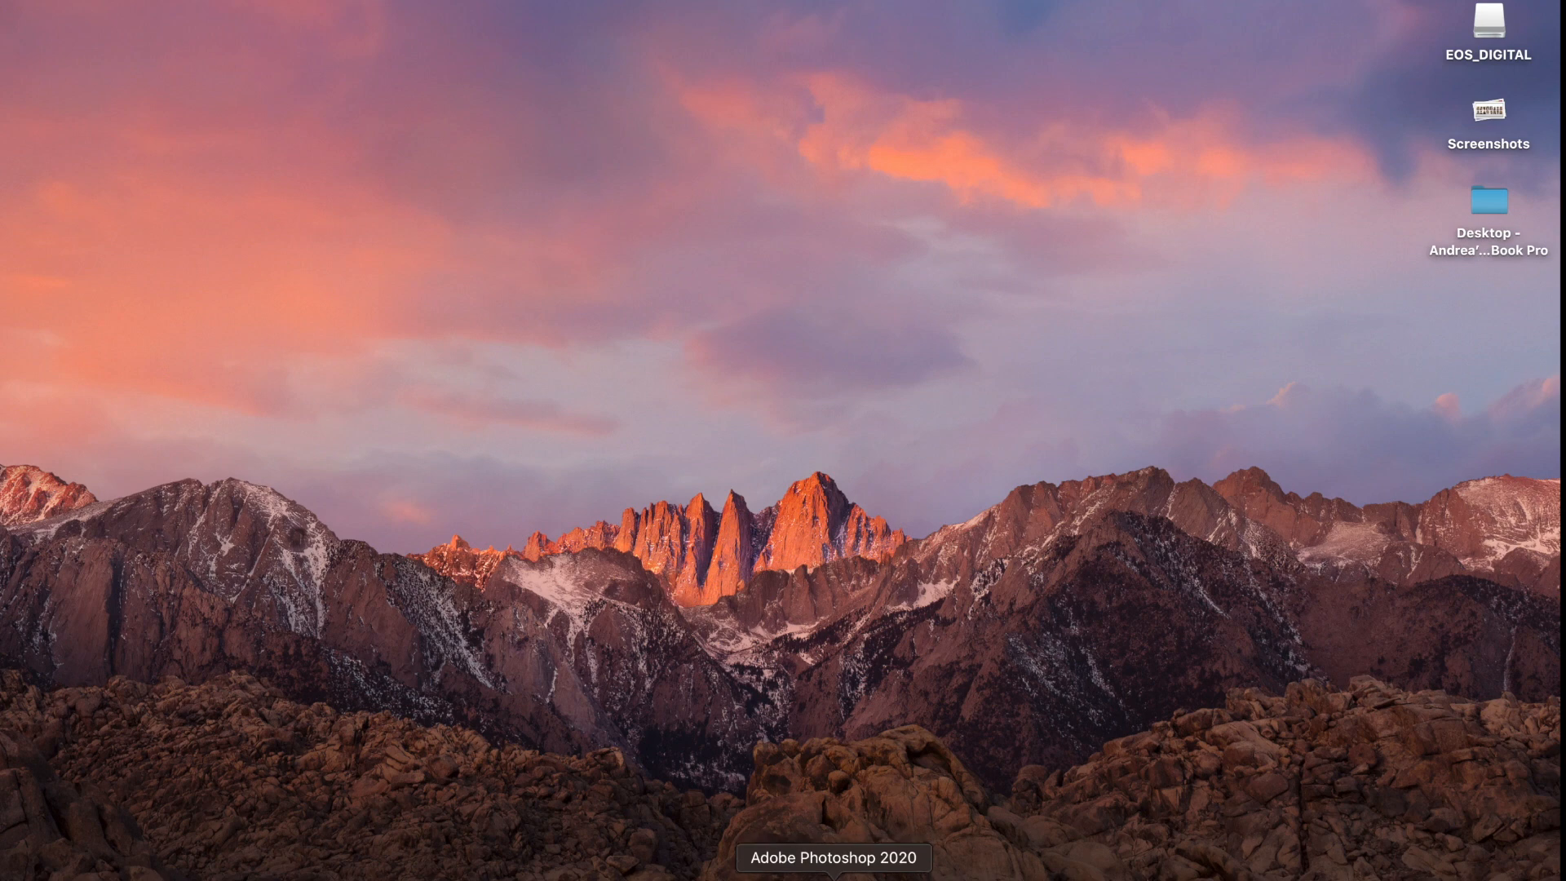
Switch to Adobe Photoshop 2020 and create a new document from the HDTV 1080p film and video preset.
click(833, 880)
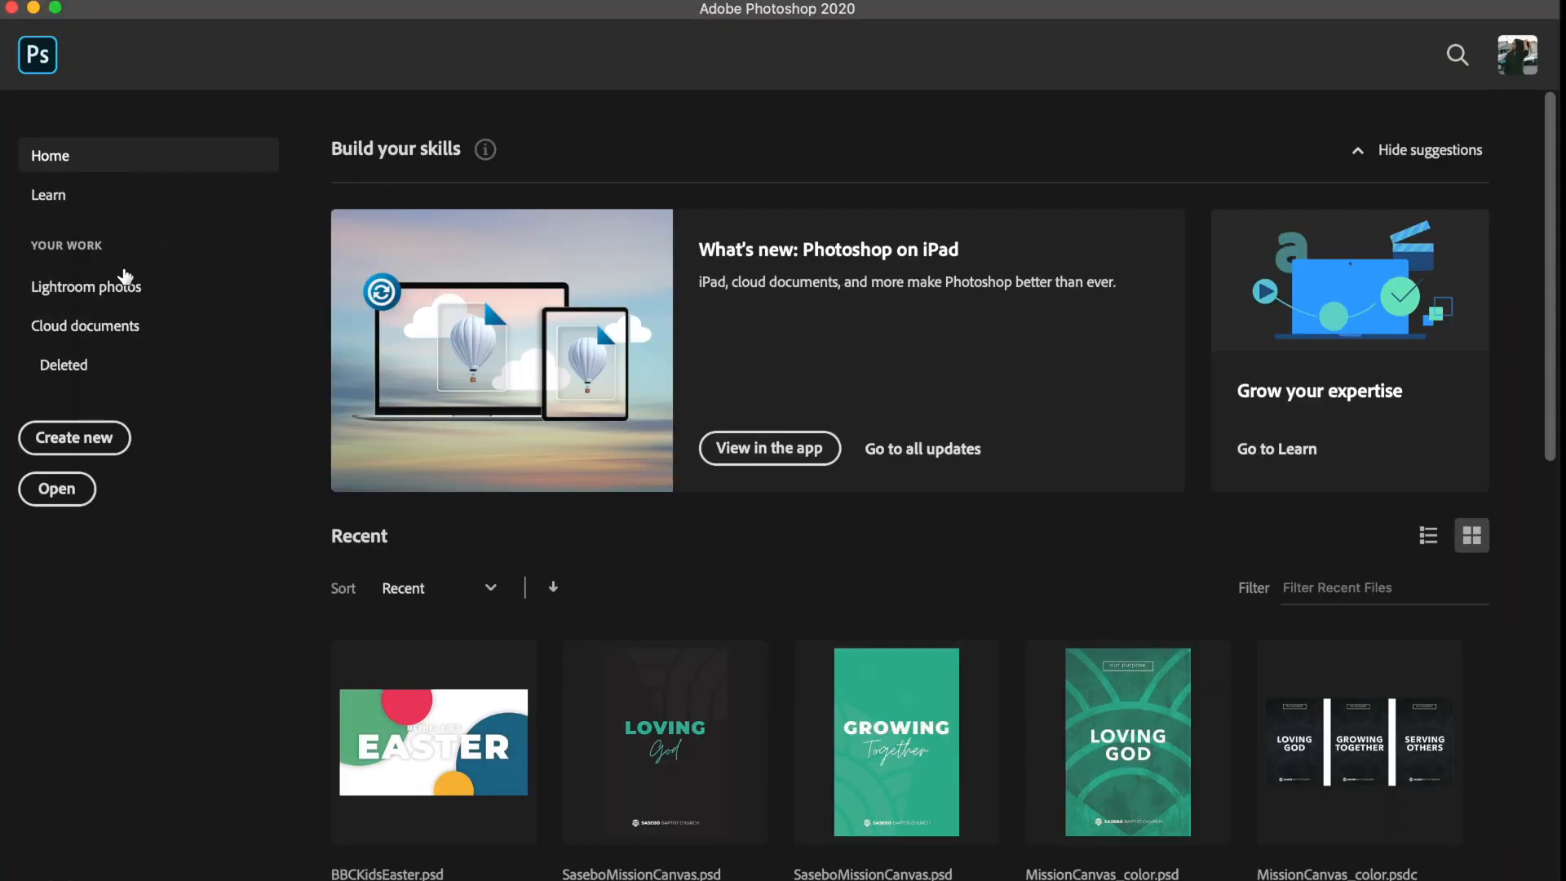
click(85, 437)
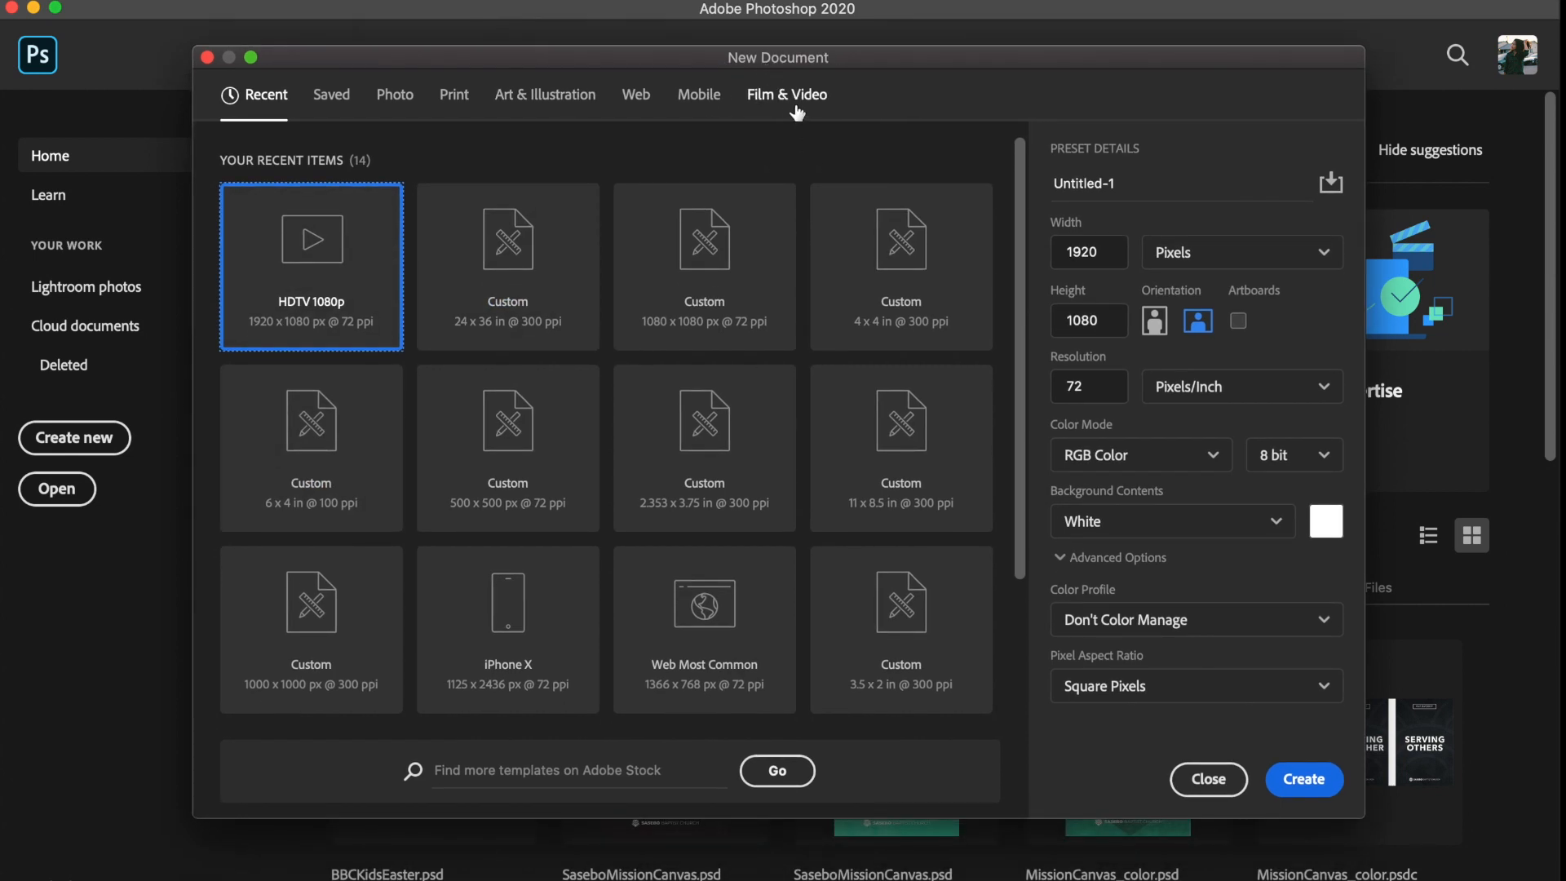
click(771, 98)
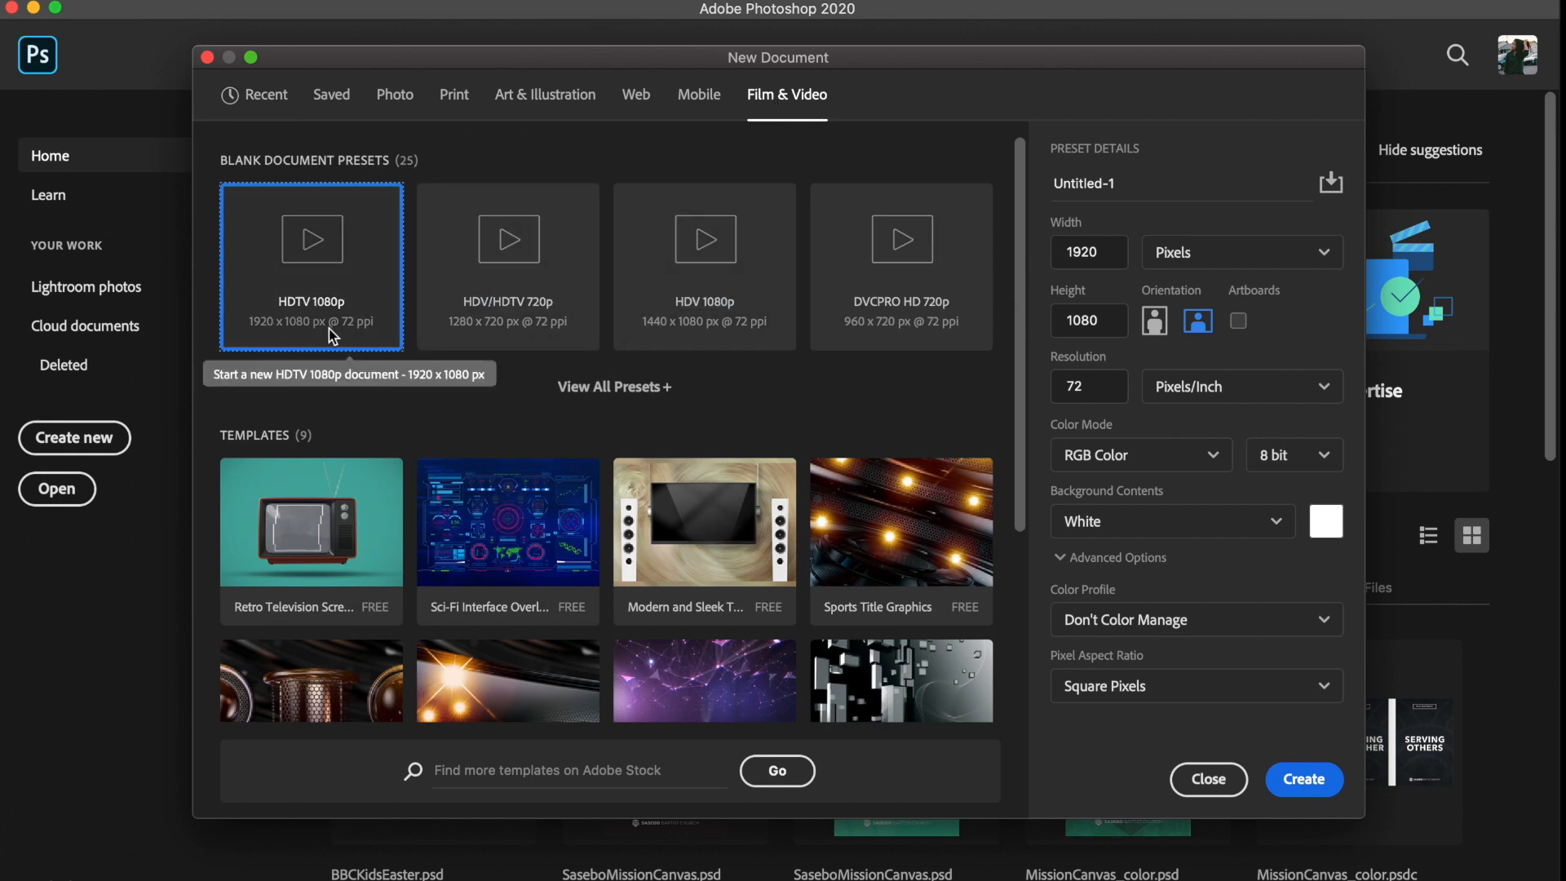
double_click(320, 266)
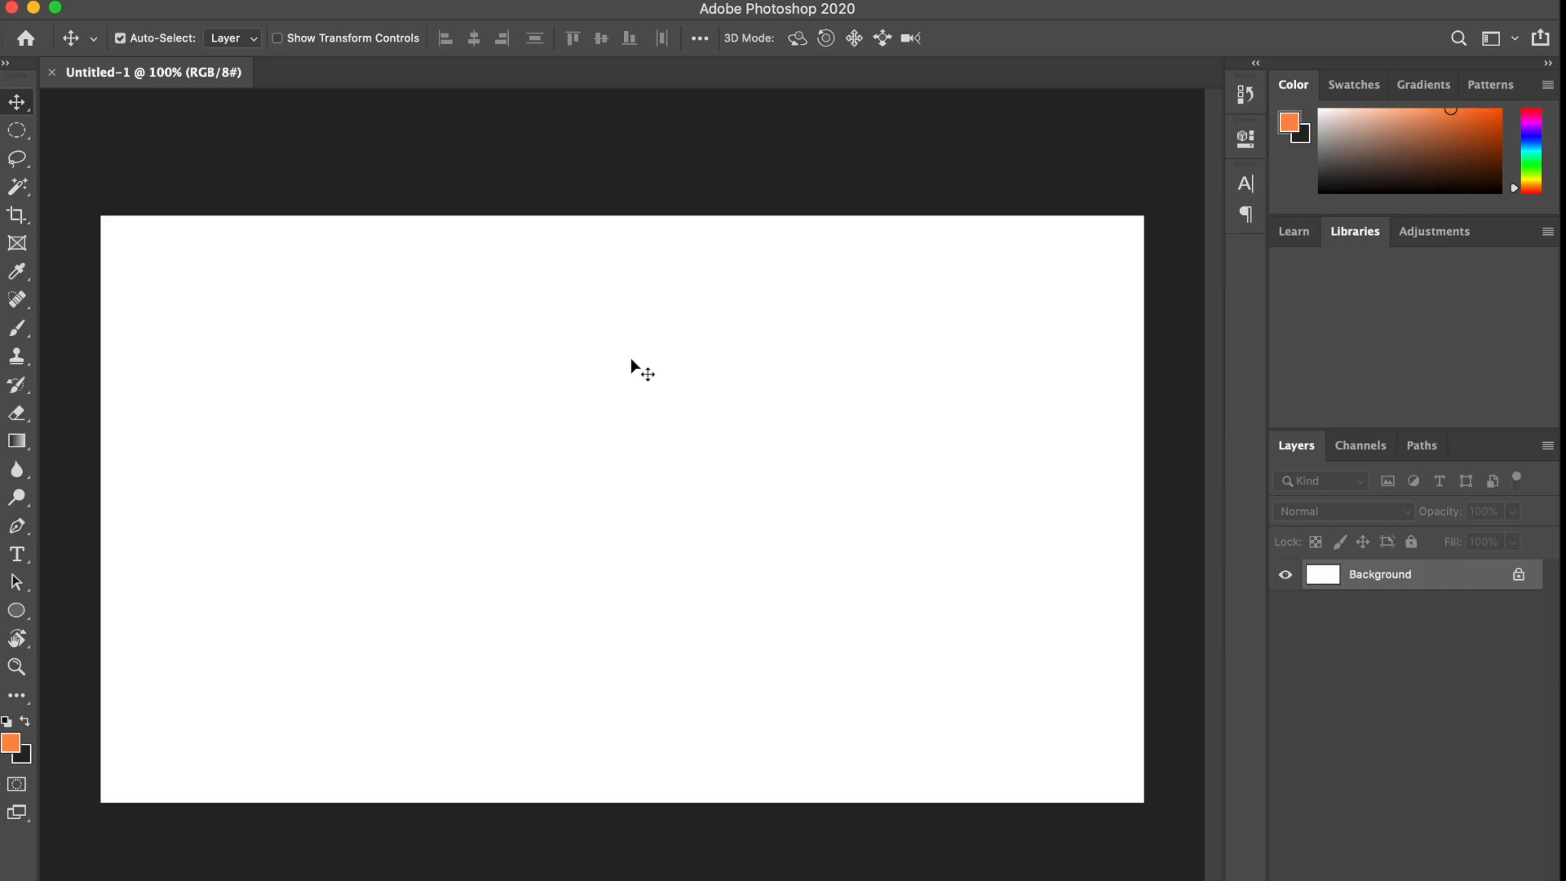
Add a new layer and draw an orange rectangle about 410 by 470 px near the canvas's upper-left corner.
key(super+minus)
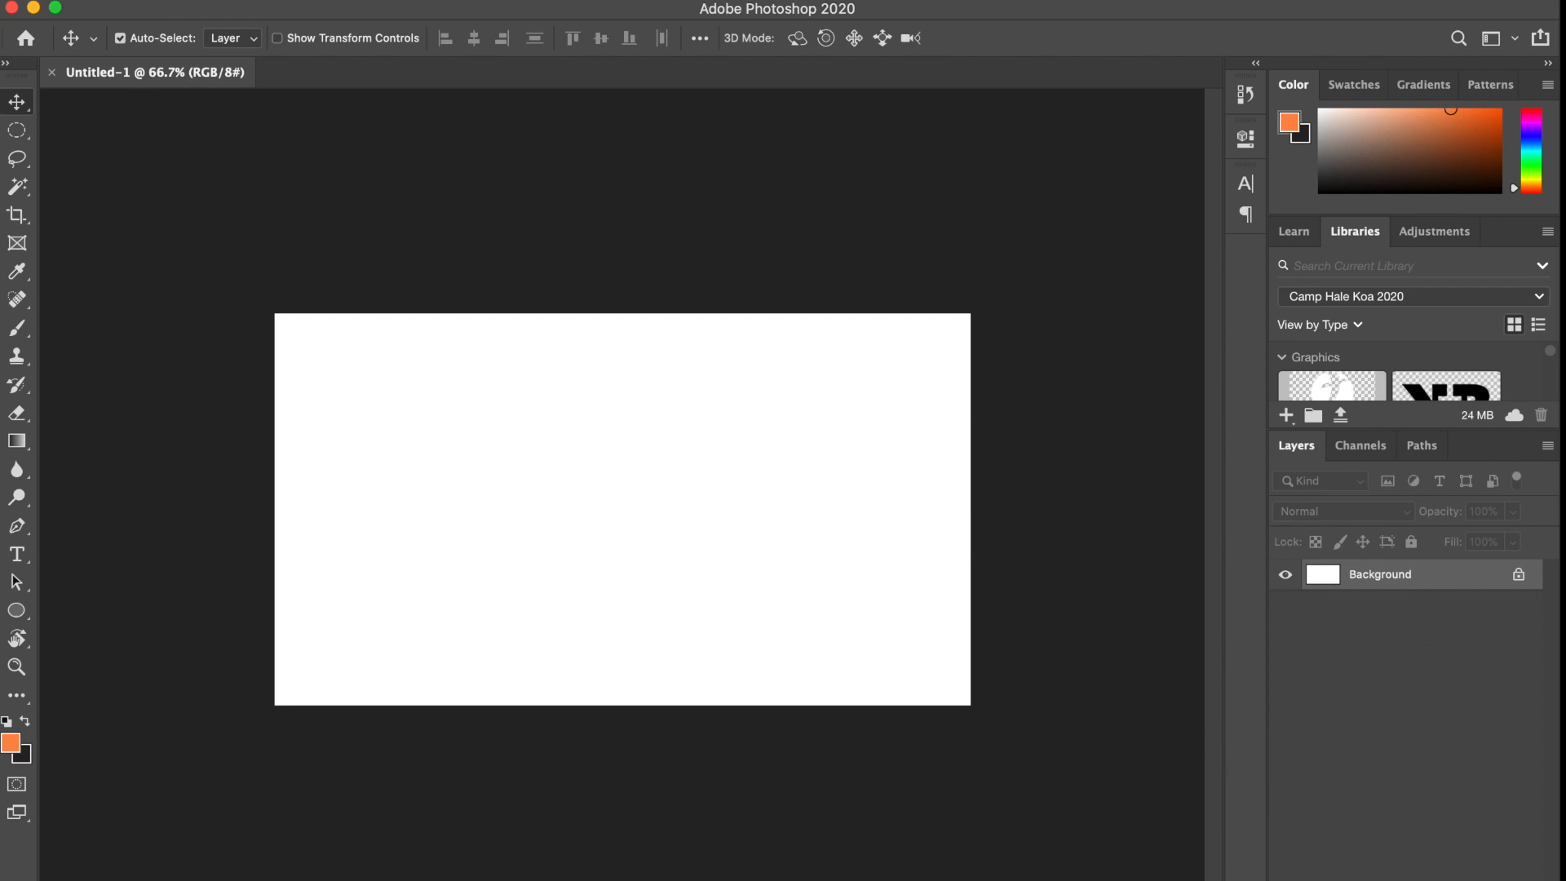
key(alt+shift+super+n)
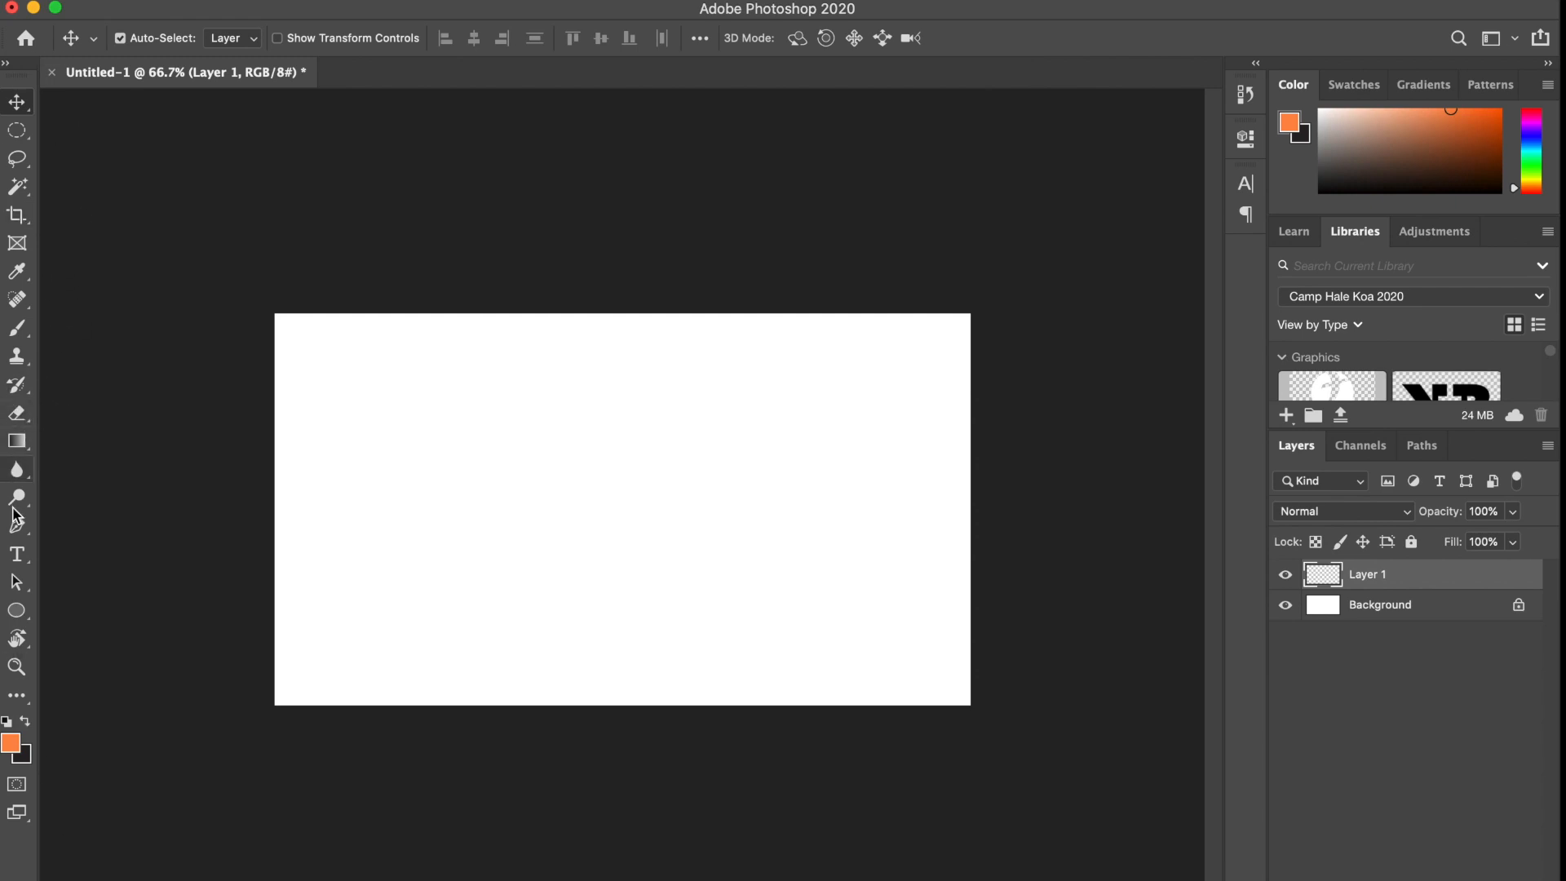
click(20, 608)
click(104, 605)
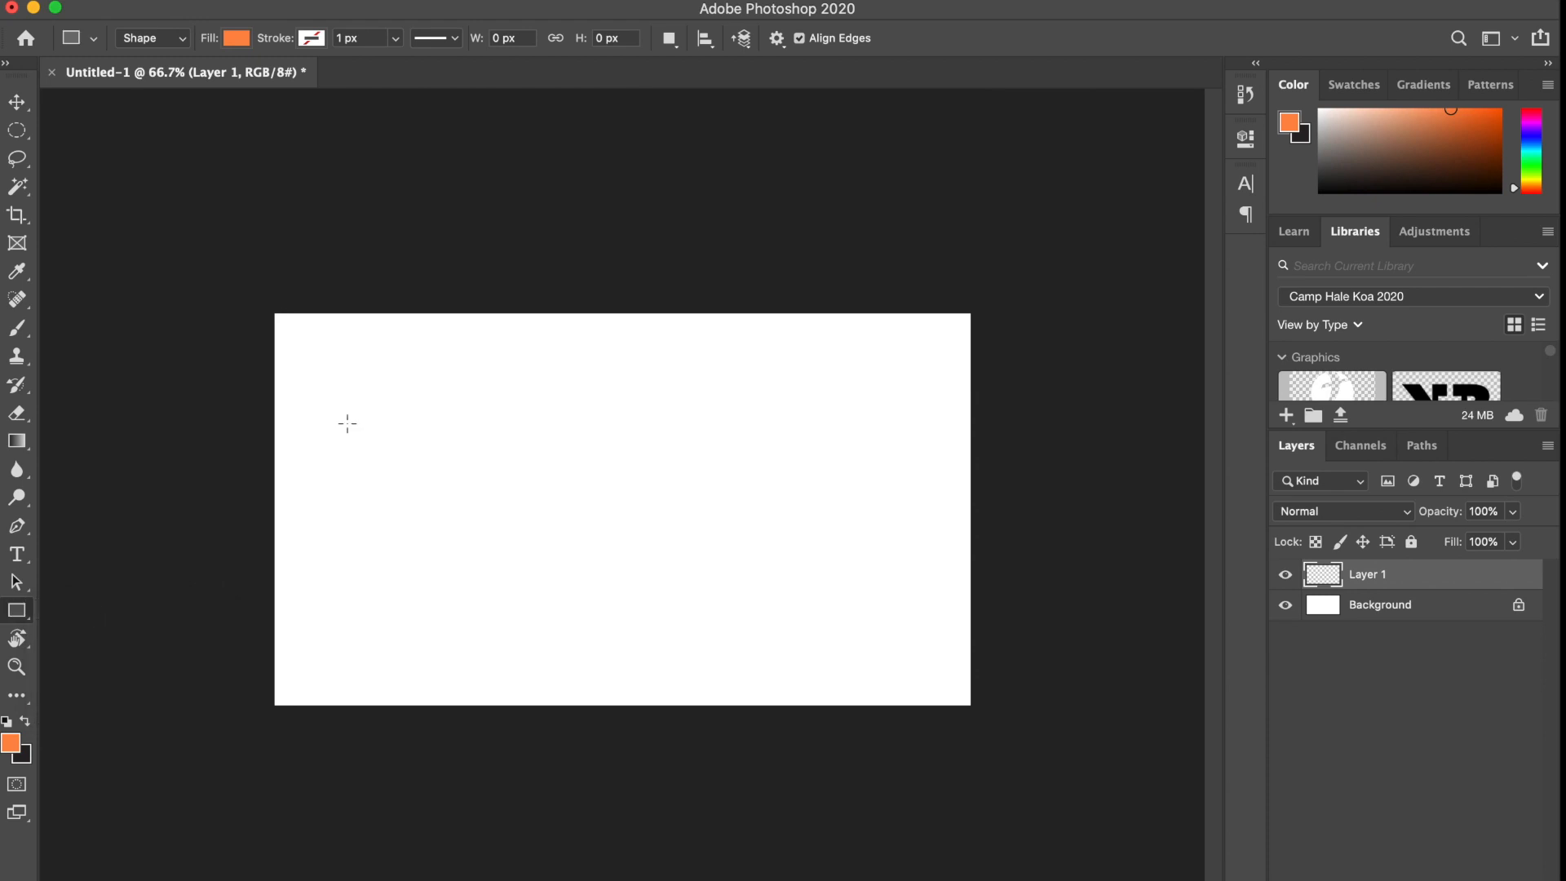
drag(310, 338, 458, 509)
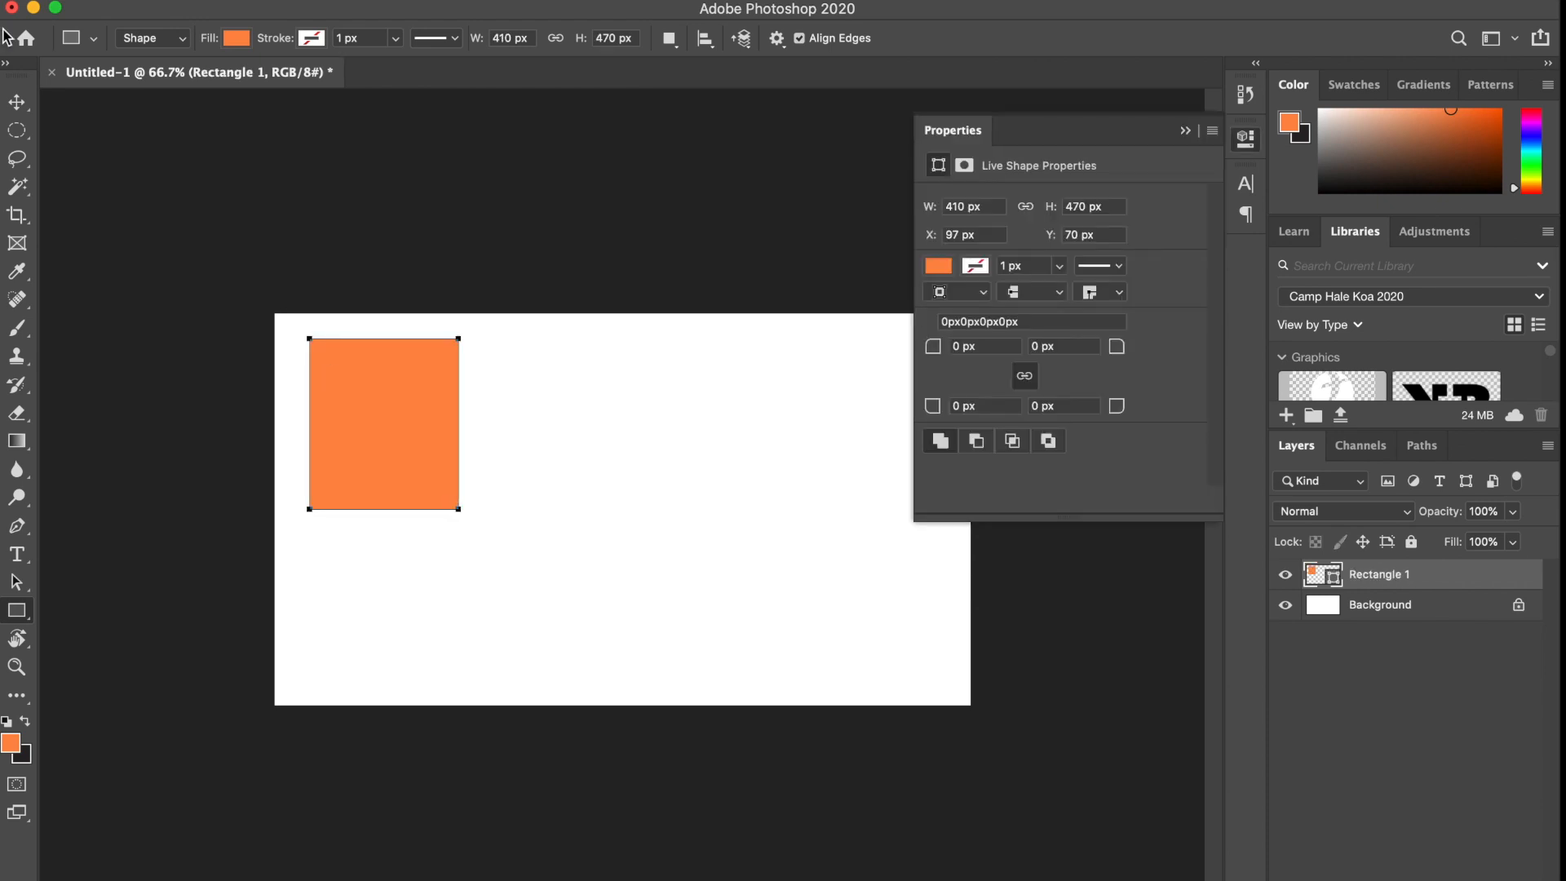
Duplicate the rectangle below itself, then duplicate the pair across the canvas into an evenly spaced grid of four columns and two rows.
click(17, 102)
drag(406, 430, 423, 611)
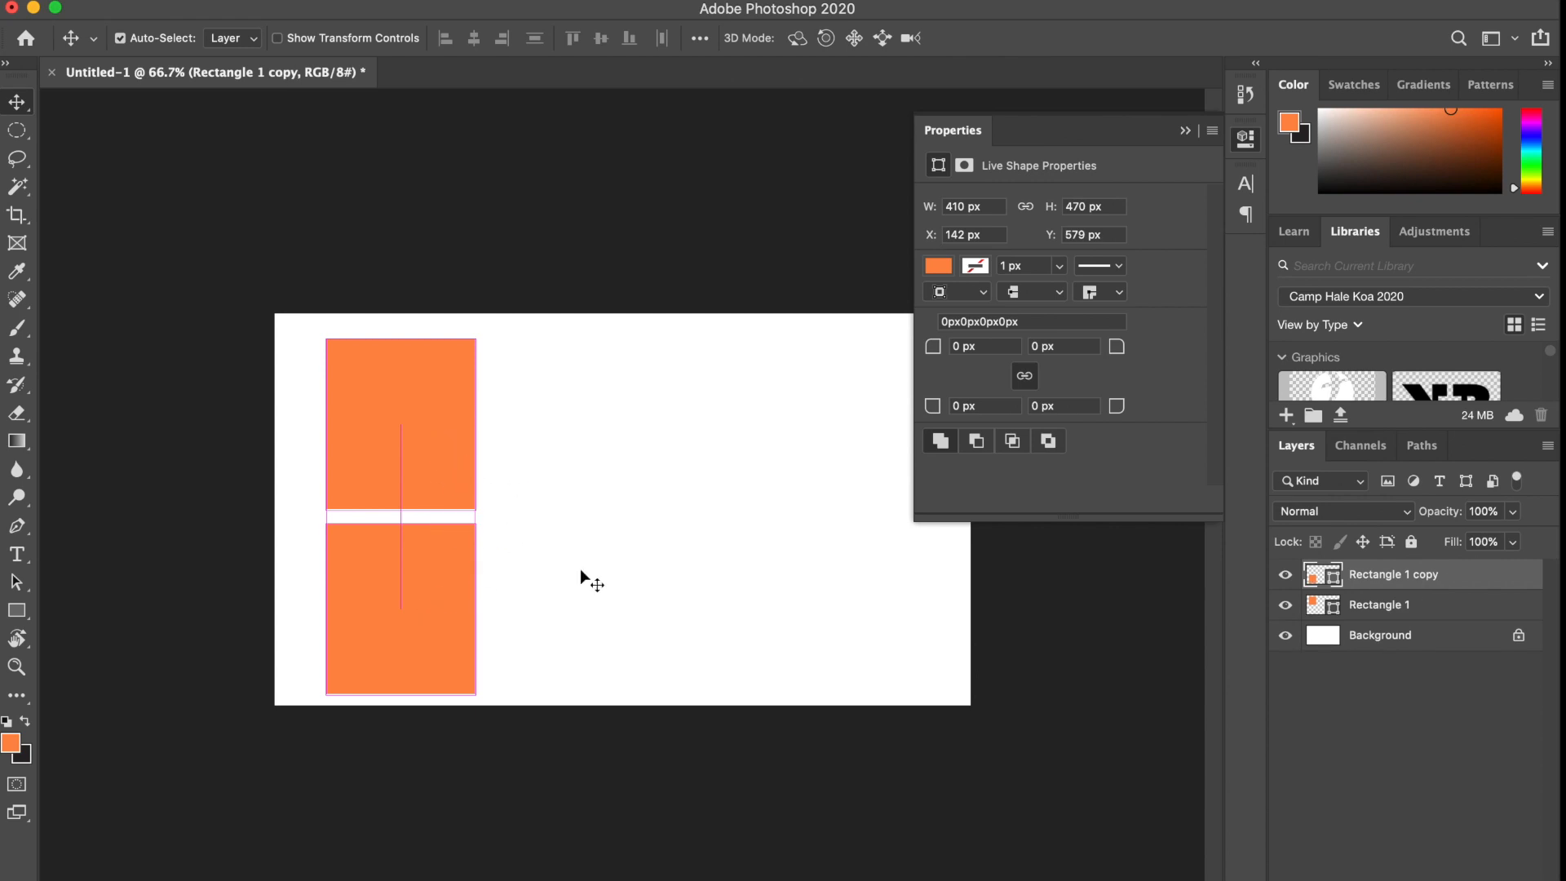
shift+click(1417, 602)
drag(453, 453, 922, 424)
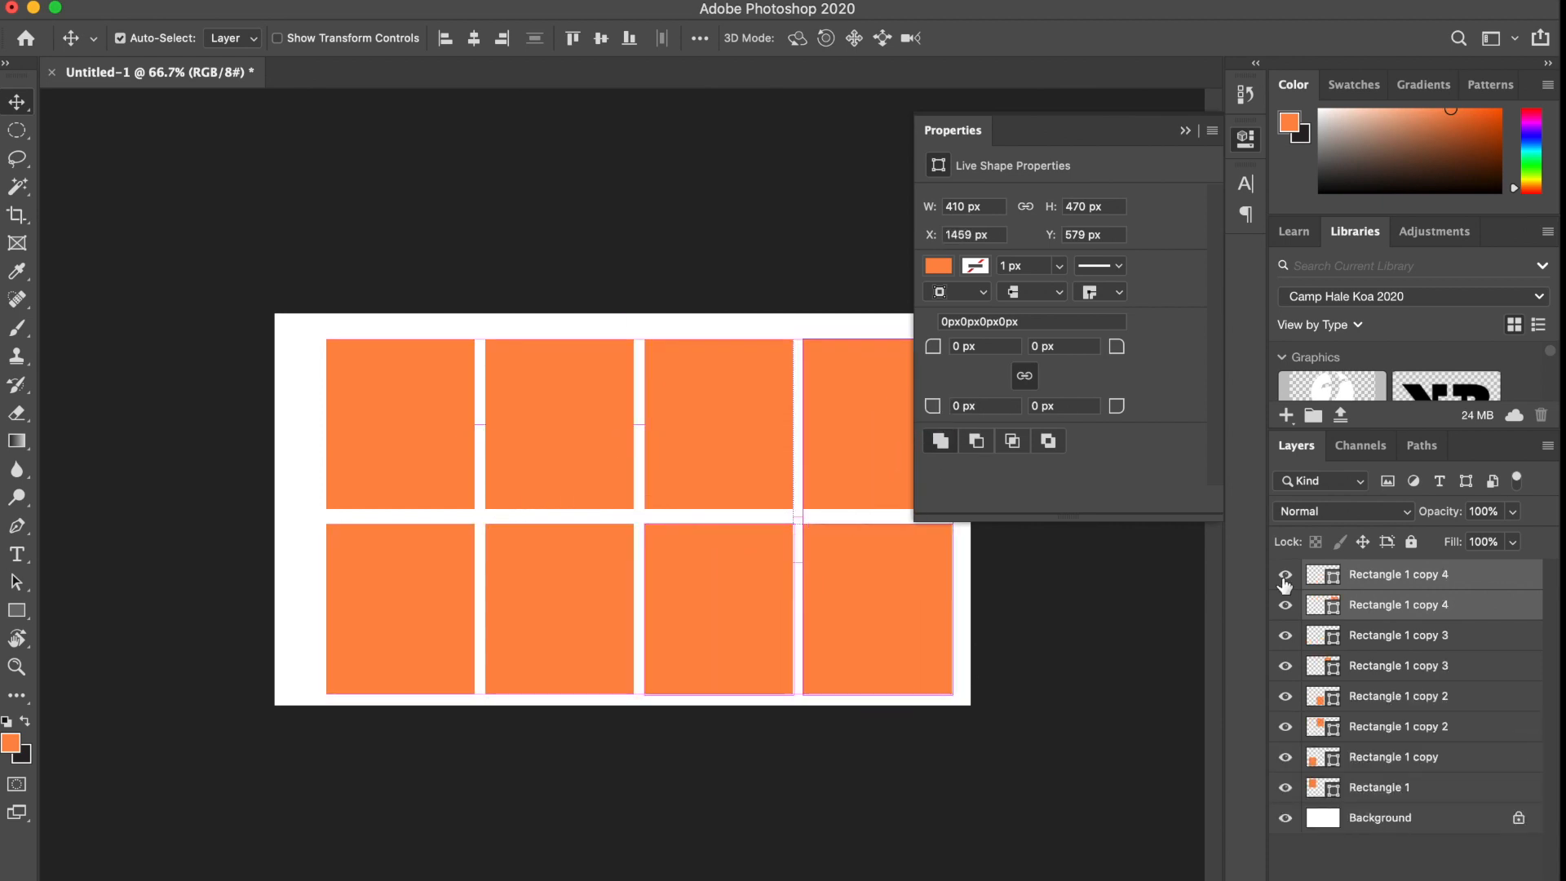
Select the four upper-row rectangles and shift them slightly left with Free Transform.
click(1421, 798)
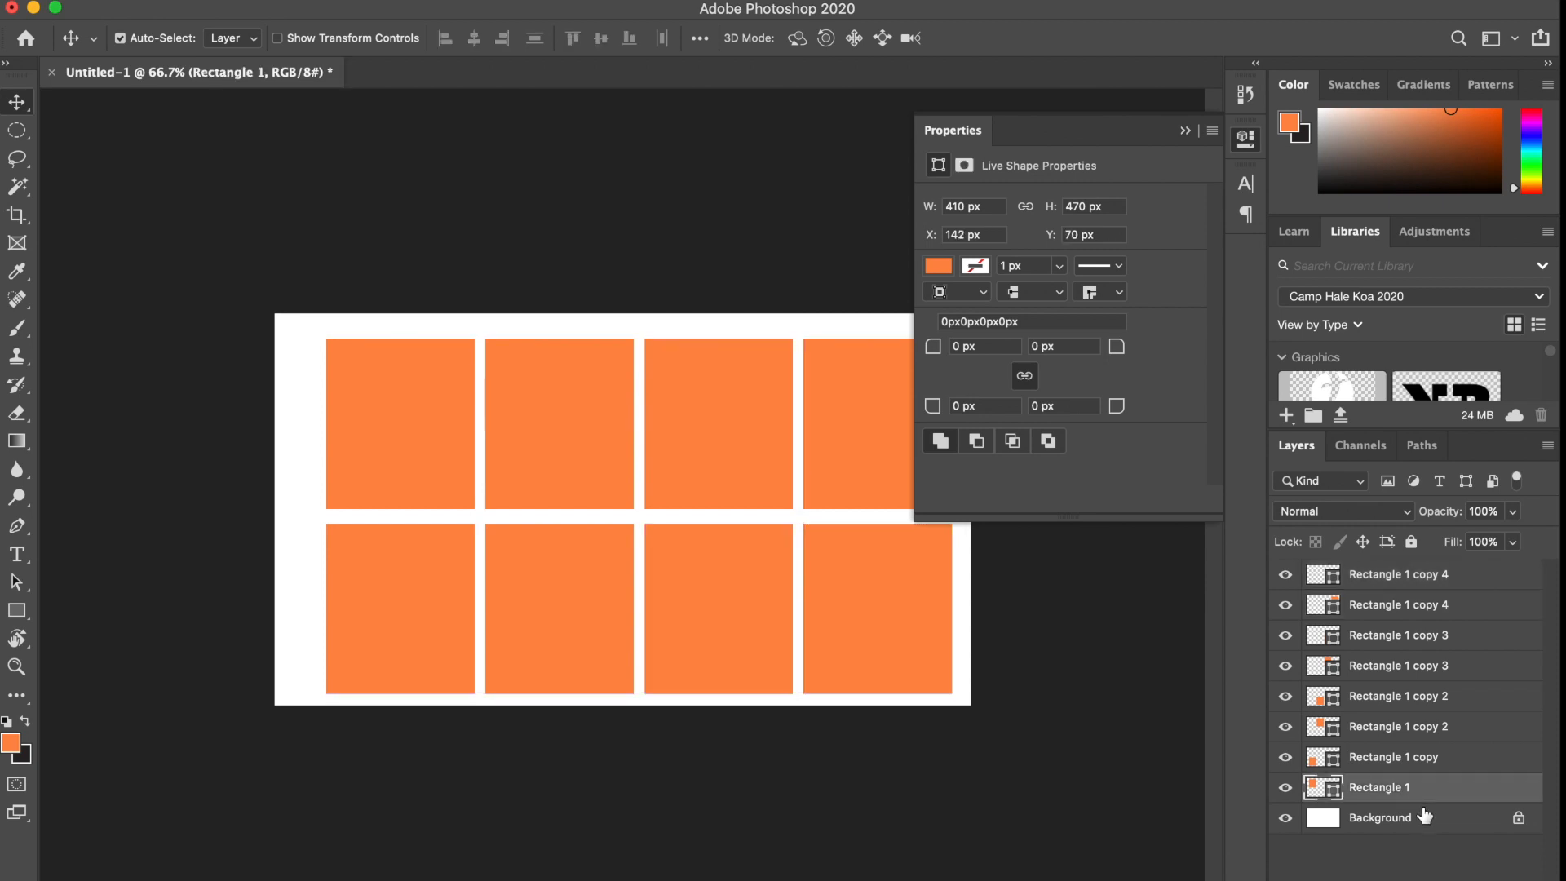
click(1186, 131)
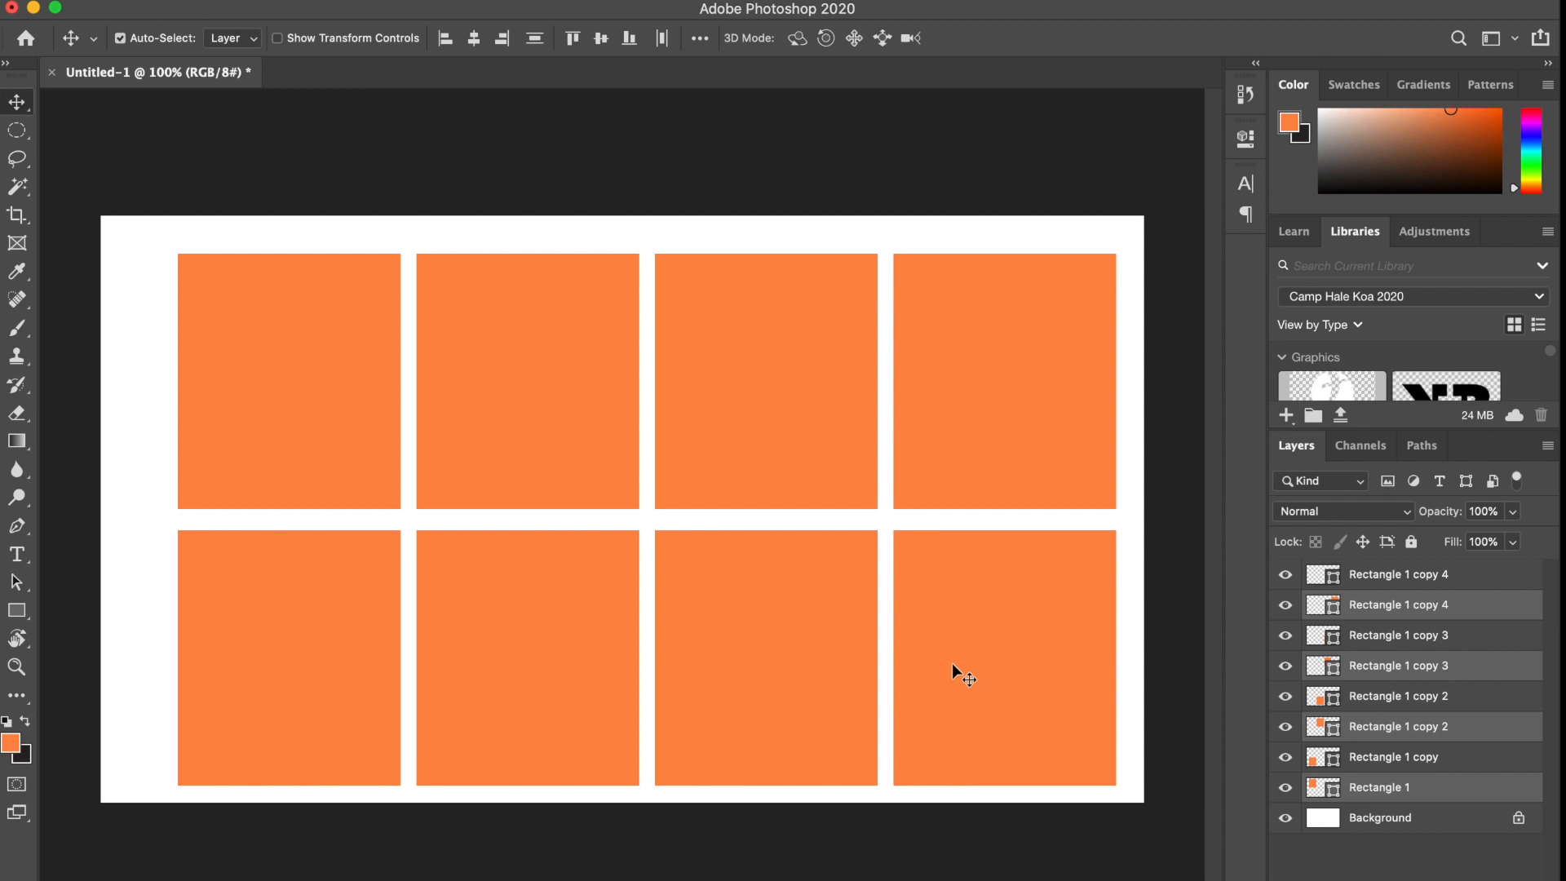
key(ctrl+t)
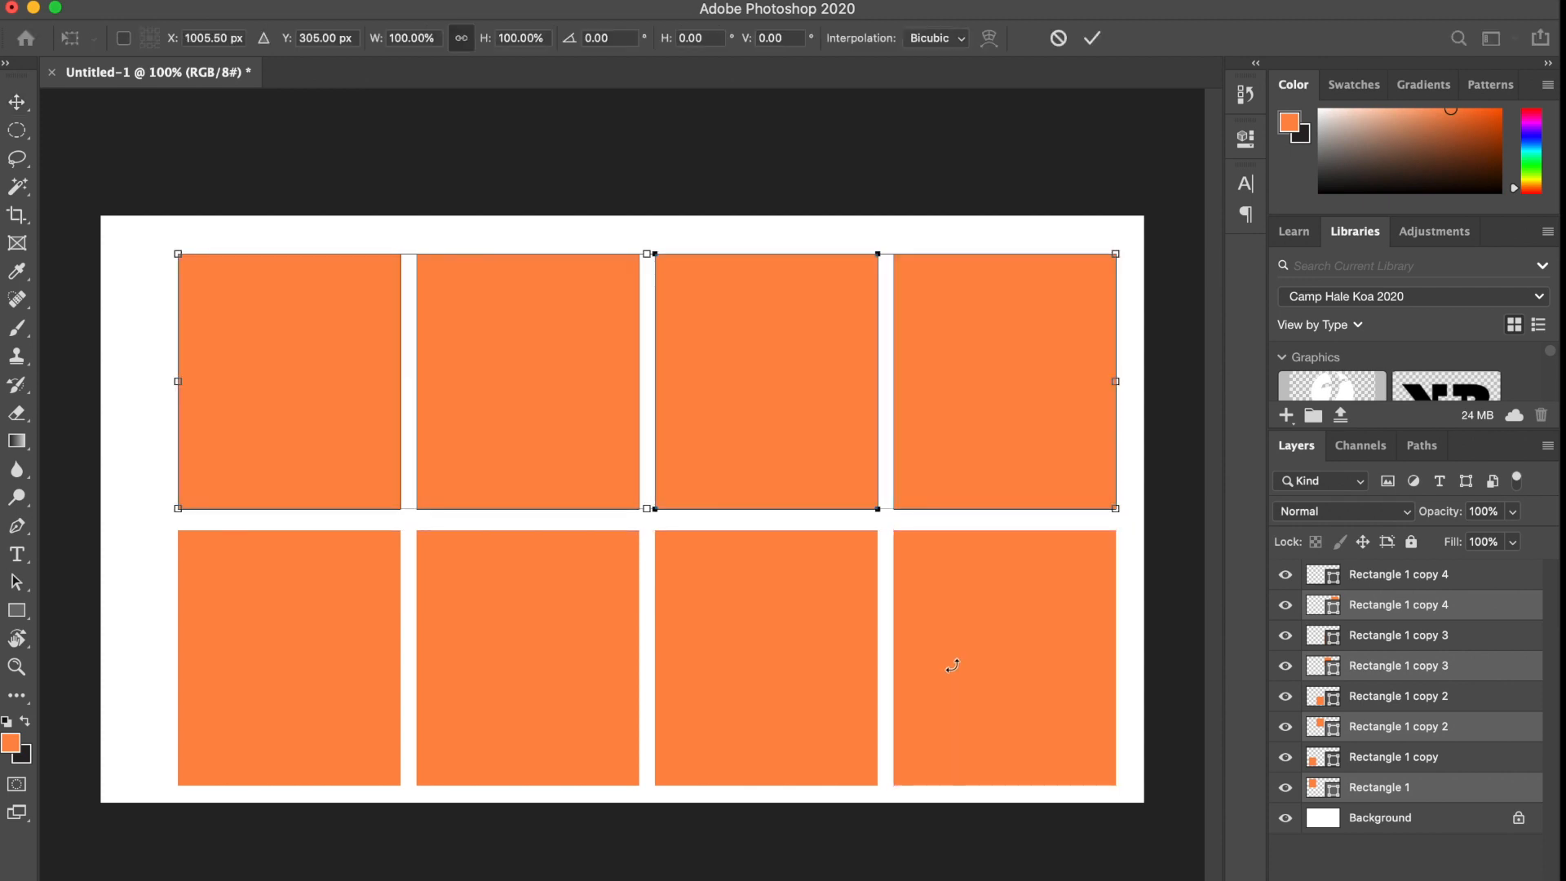
drag(950, 419, 938, 417)
Group the four upper-row rectangles and check the group by hiding and showing it.
right_click(1453, 609)
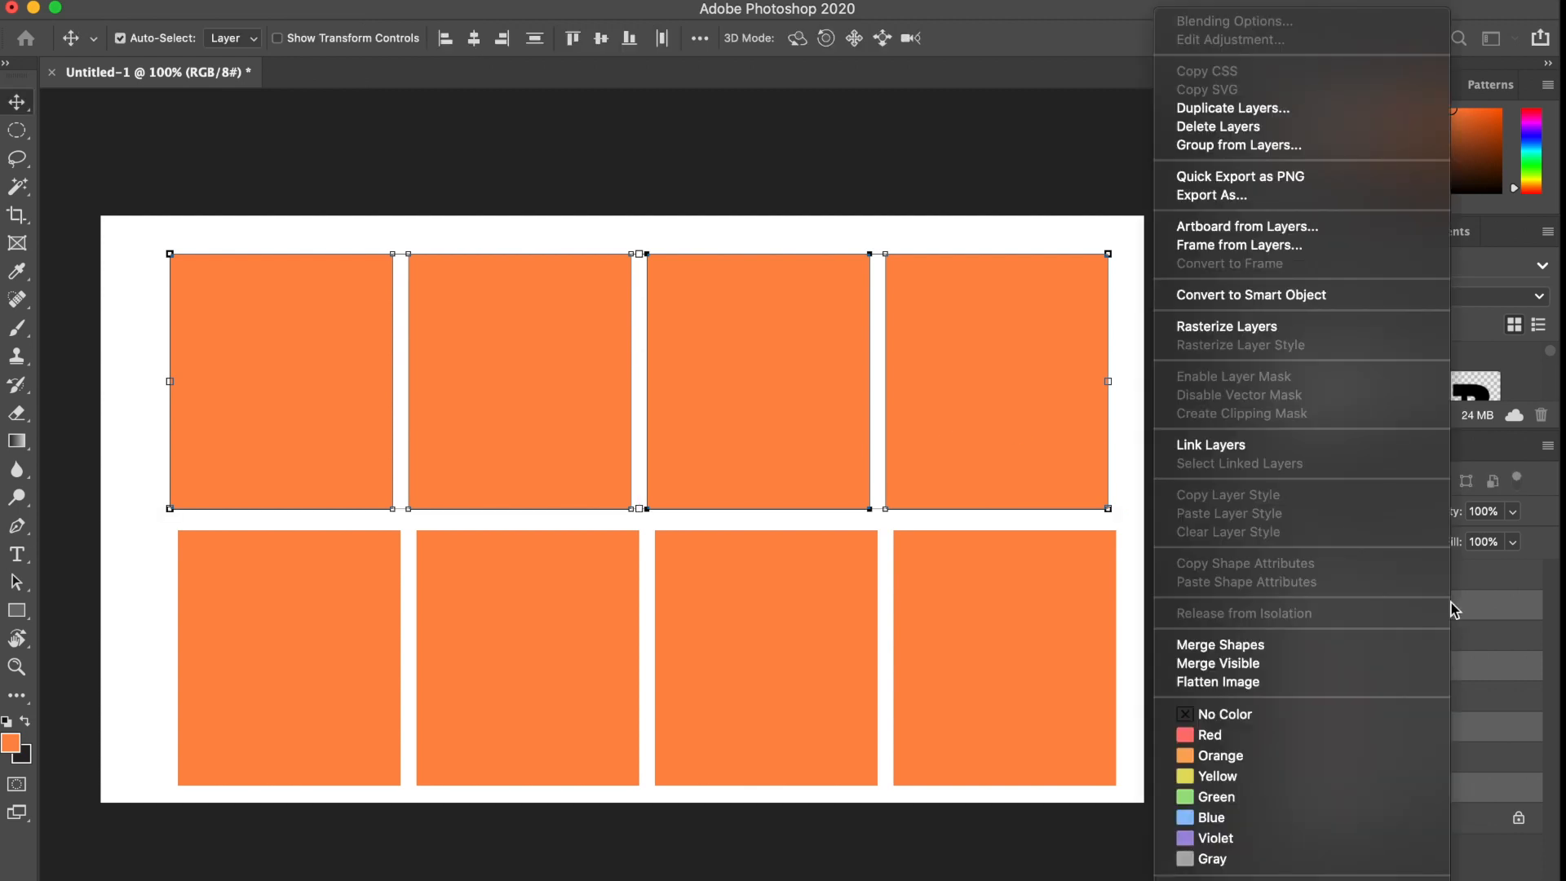
key(Escape)
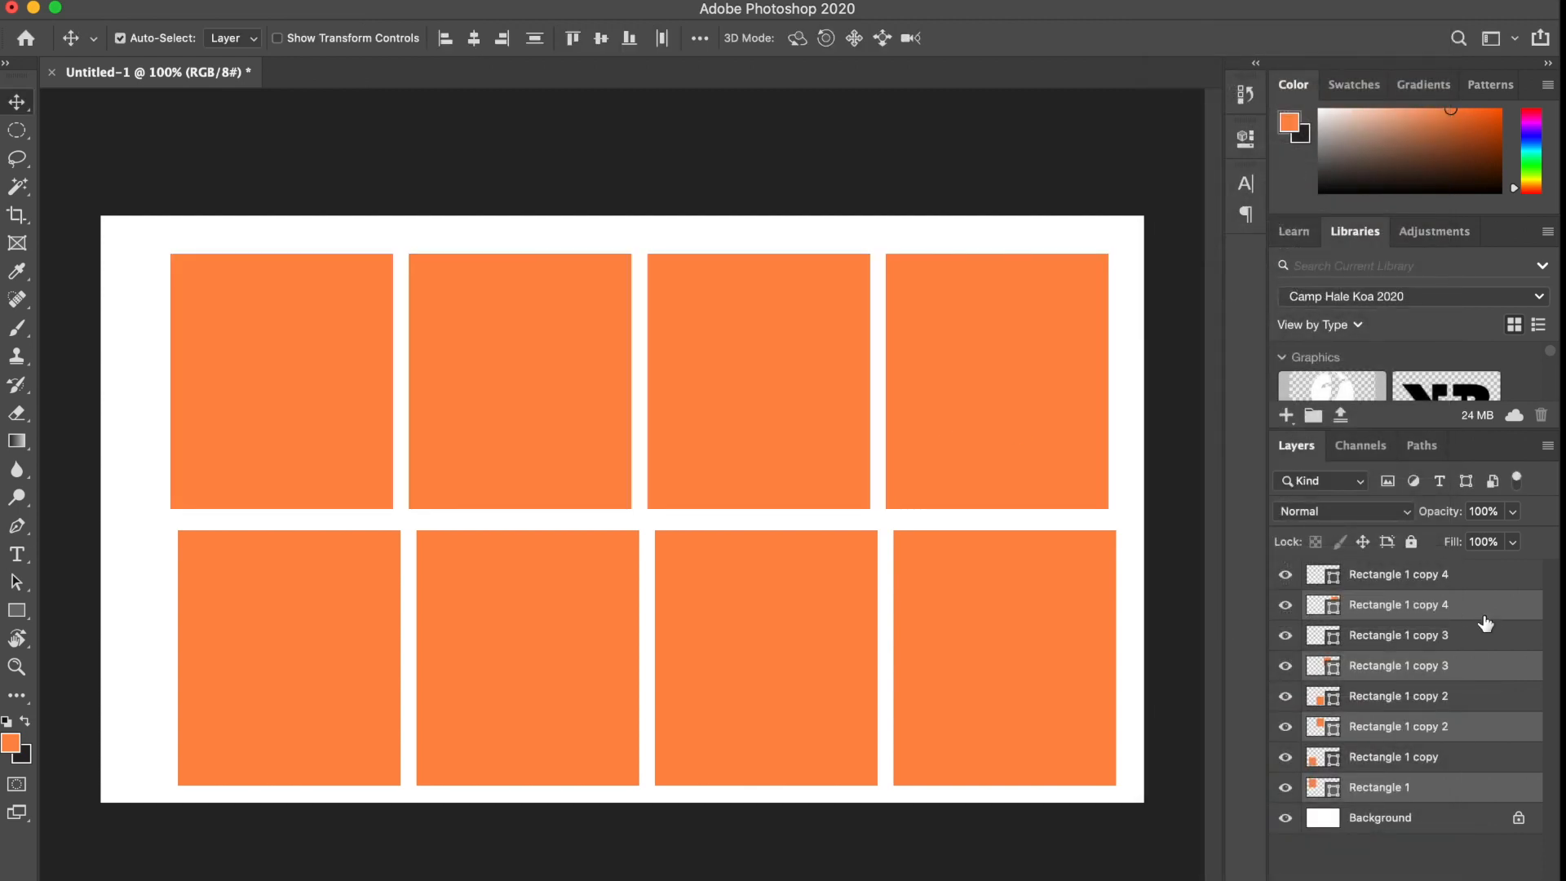
key(super+g)
drag(1375, 604, 1400, 582)
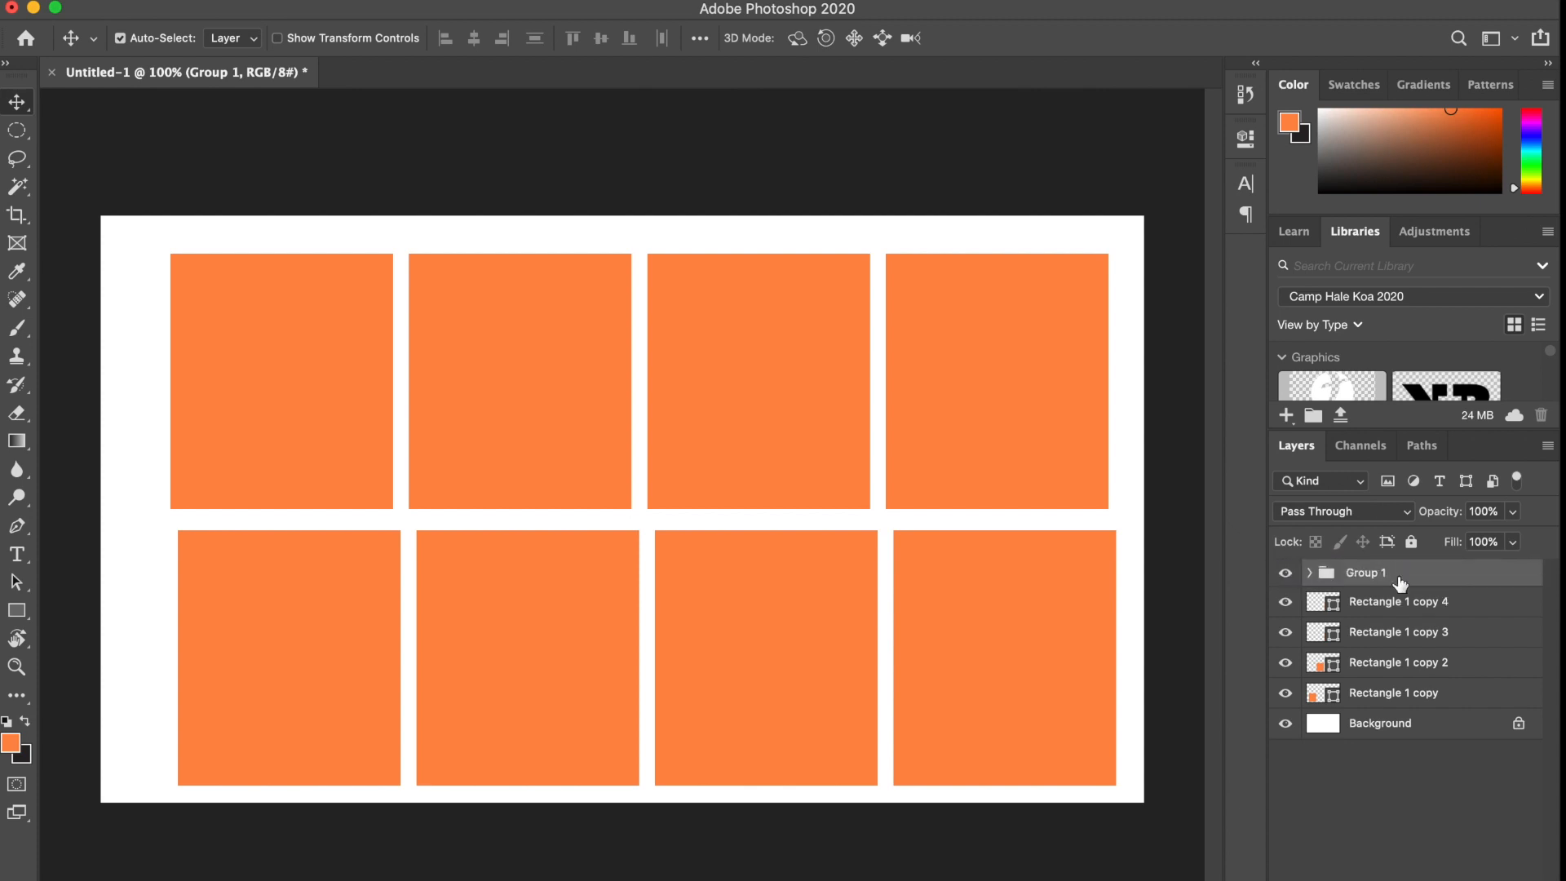
click(1286, 573)
click(1286, 573)
Group the four lower-row rectangle layers, from Rectangle 1 copy 4 to Rectangle 1 copy.
click(1426, 610)
shift+click(1442, 692)
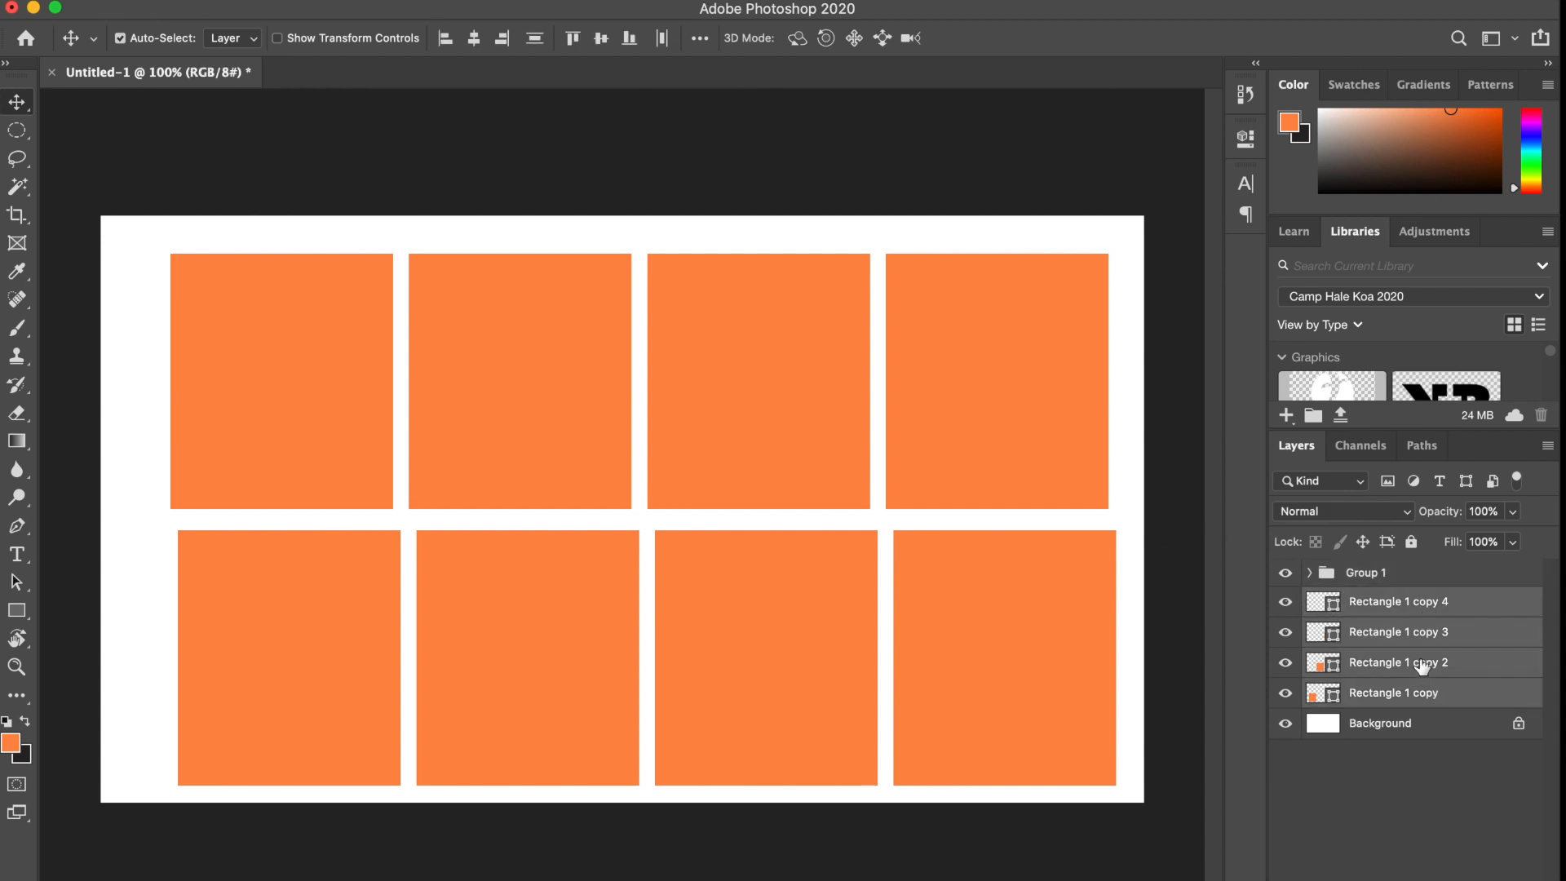
key(super+g)
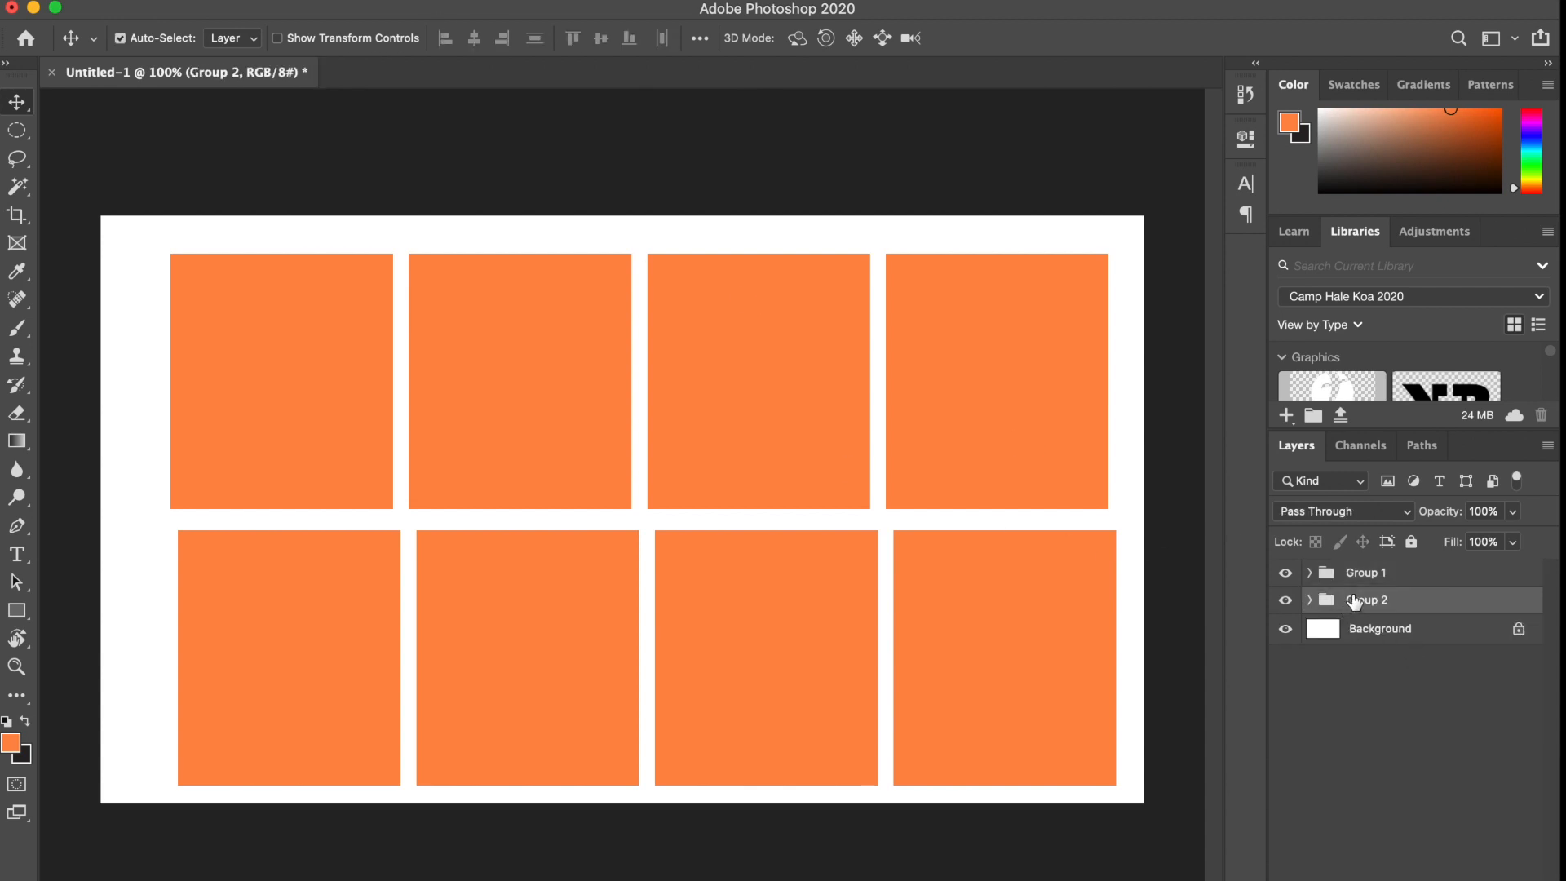
mouse_move(971, 645)
mouse_down()
mouse_move(938, 640)
mouse_move(971, 644)
mouse_up()
click(1306, 608)
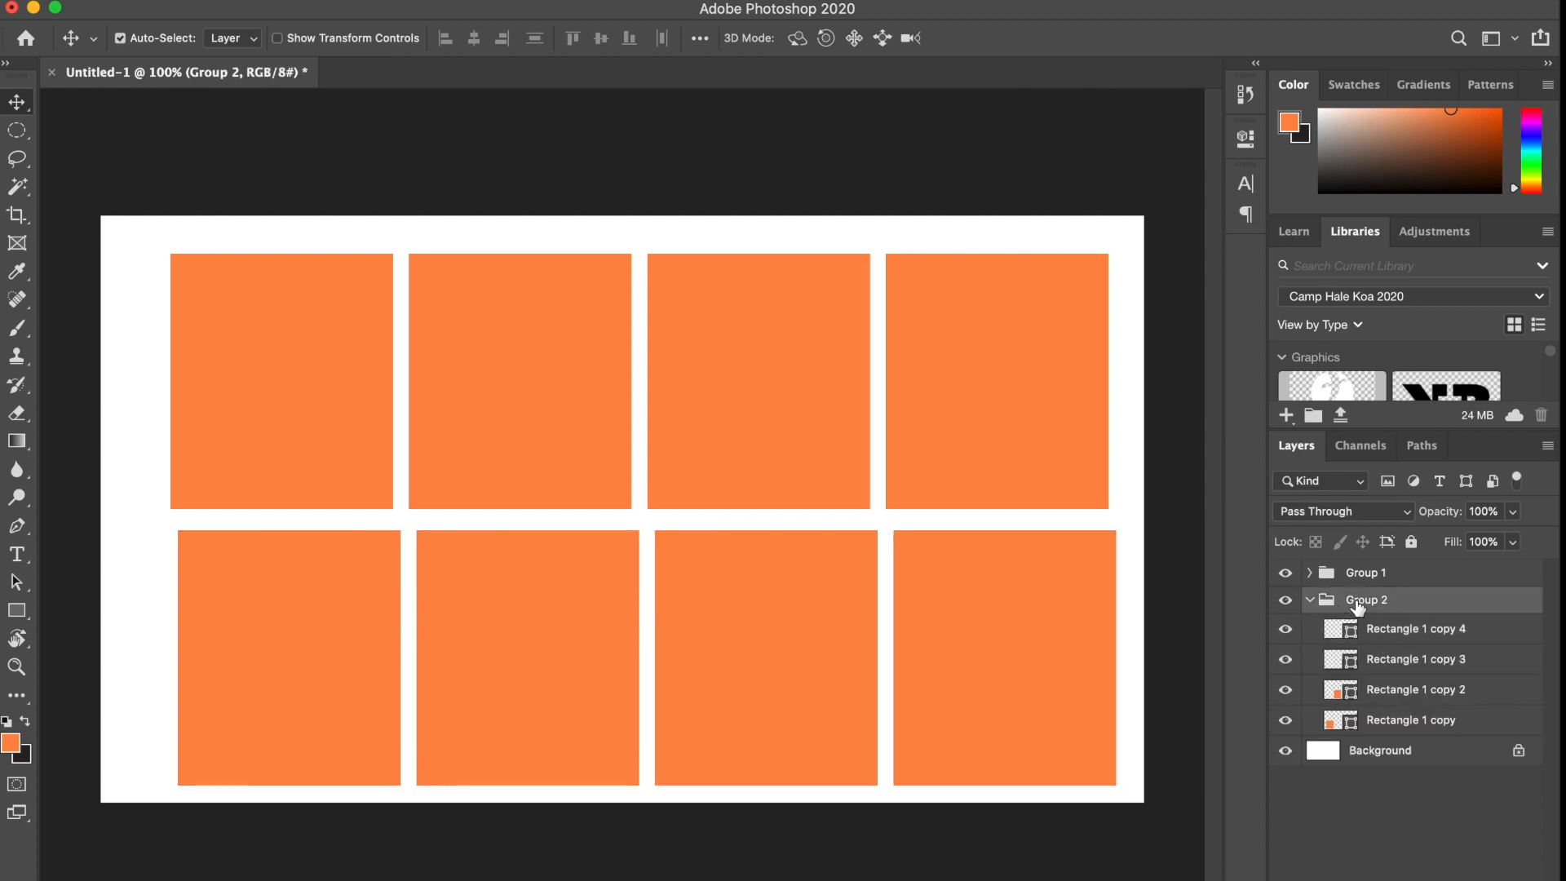
key(super+t)
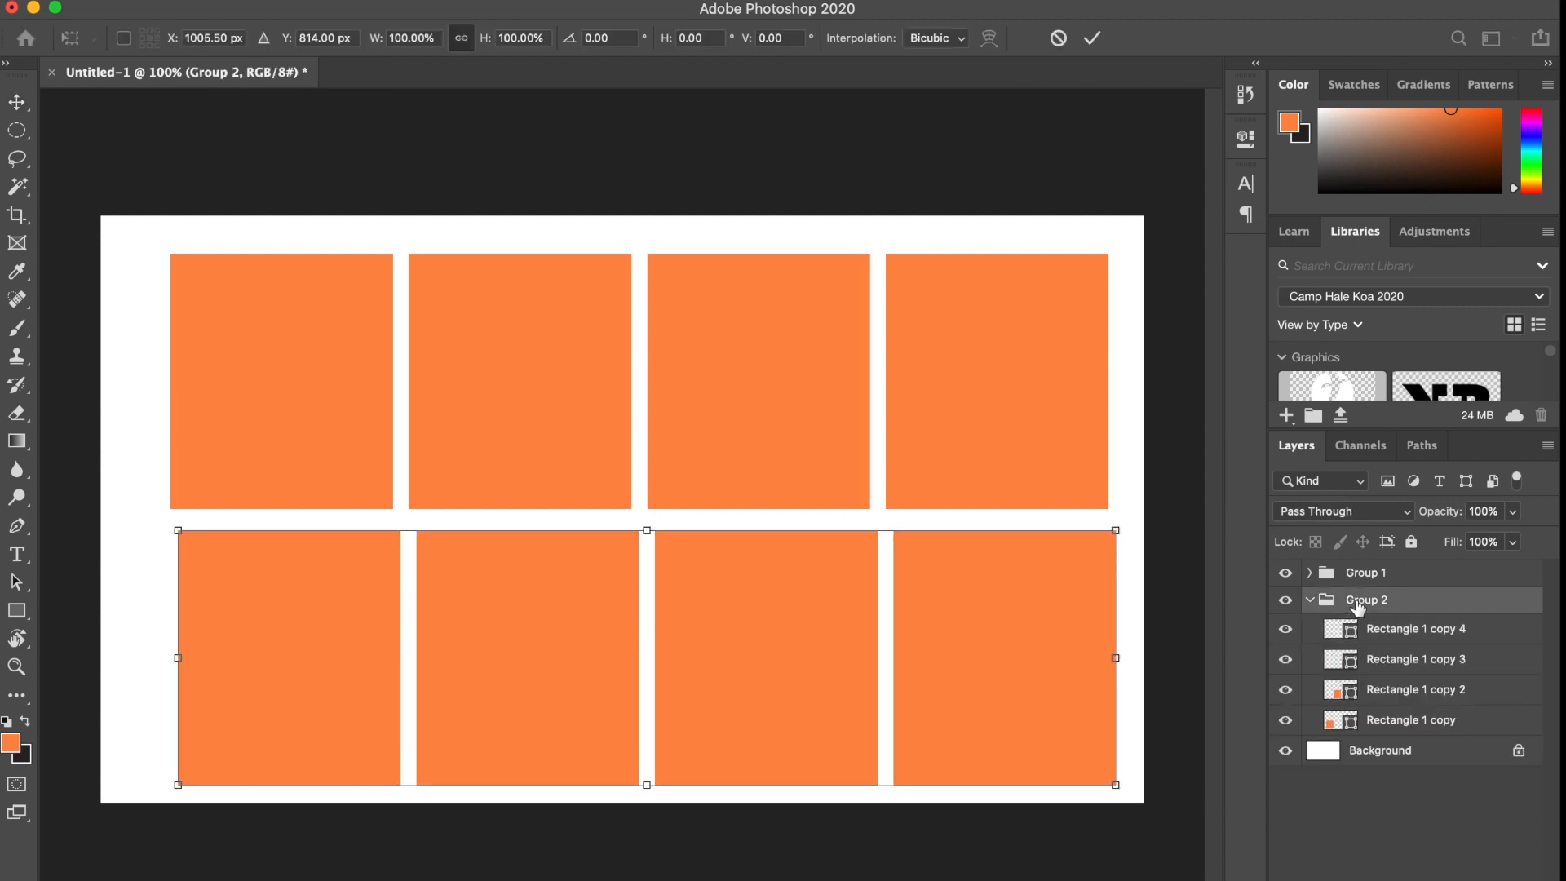
click(1311, 603)
Set alignment relative to the canvas and centre the upper-row group horizontally.
click(1364, 573)
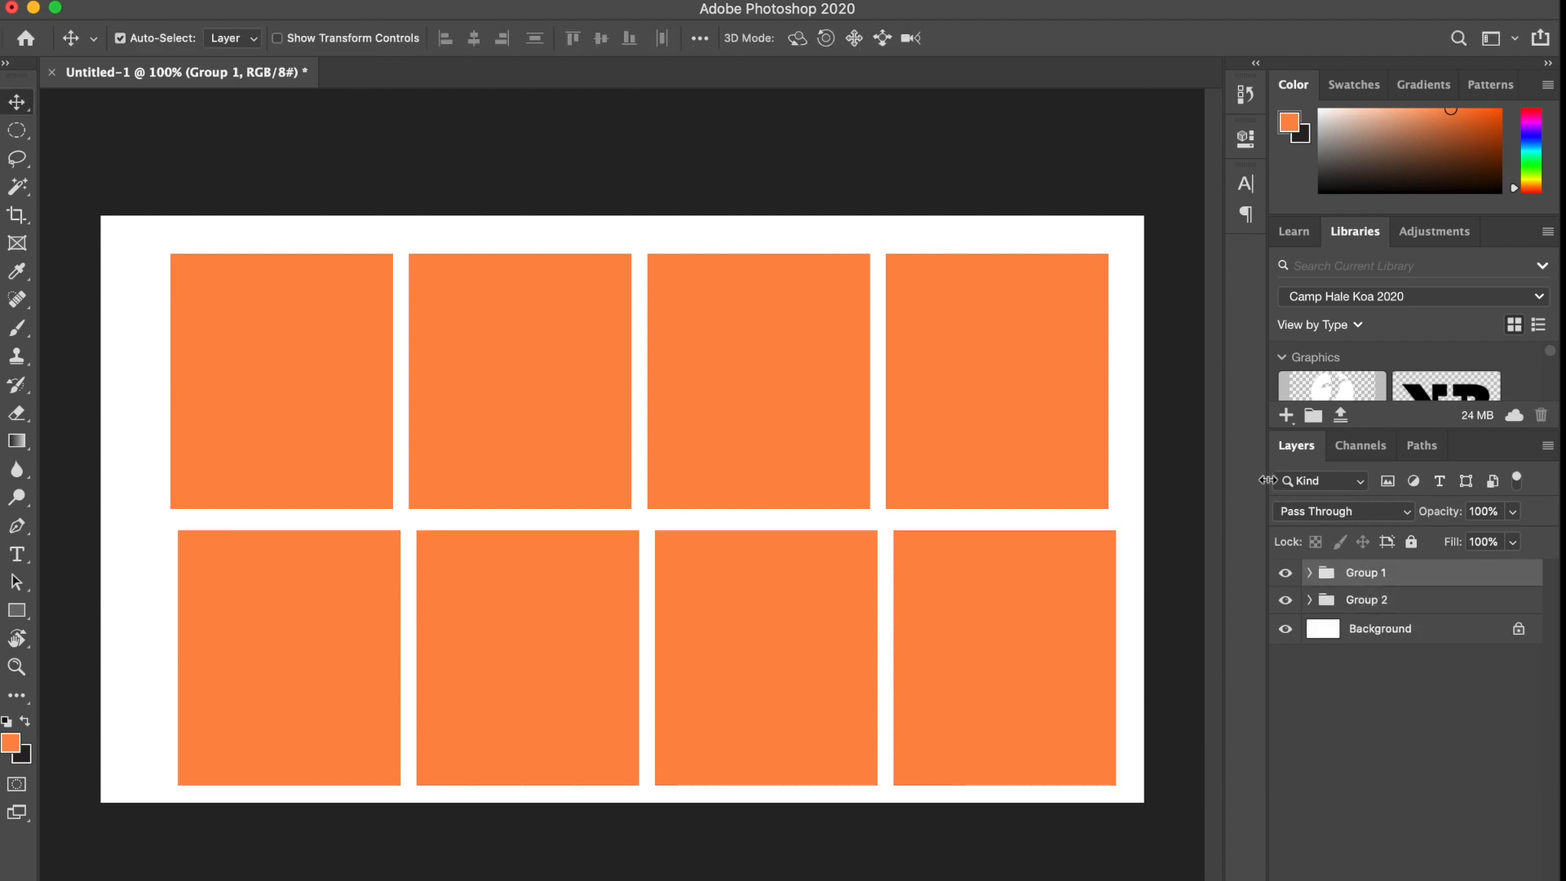
click(702, 38)
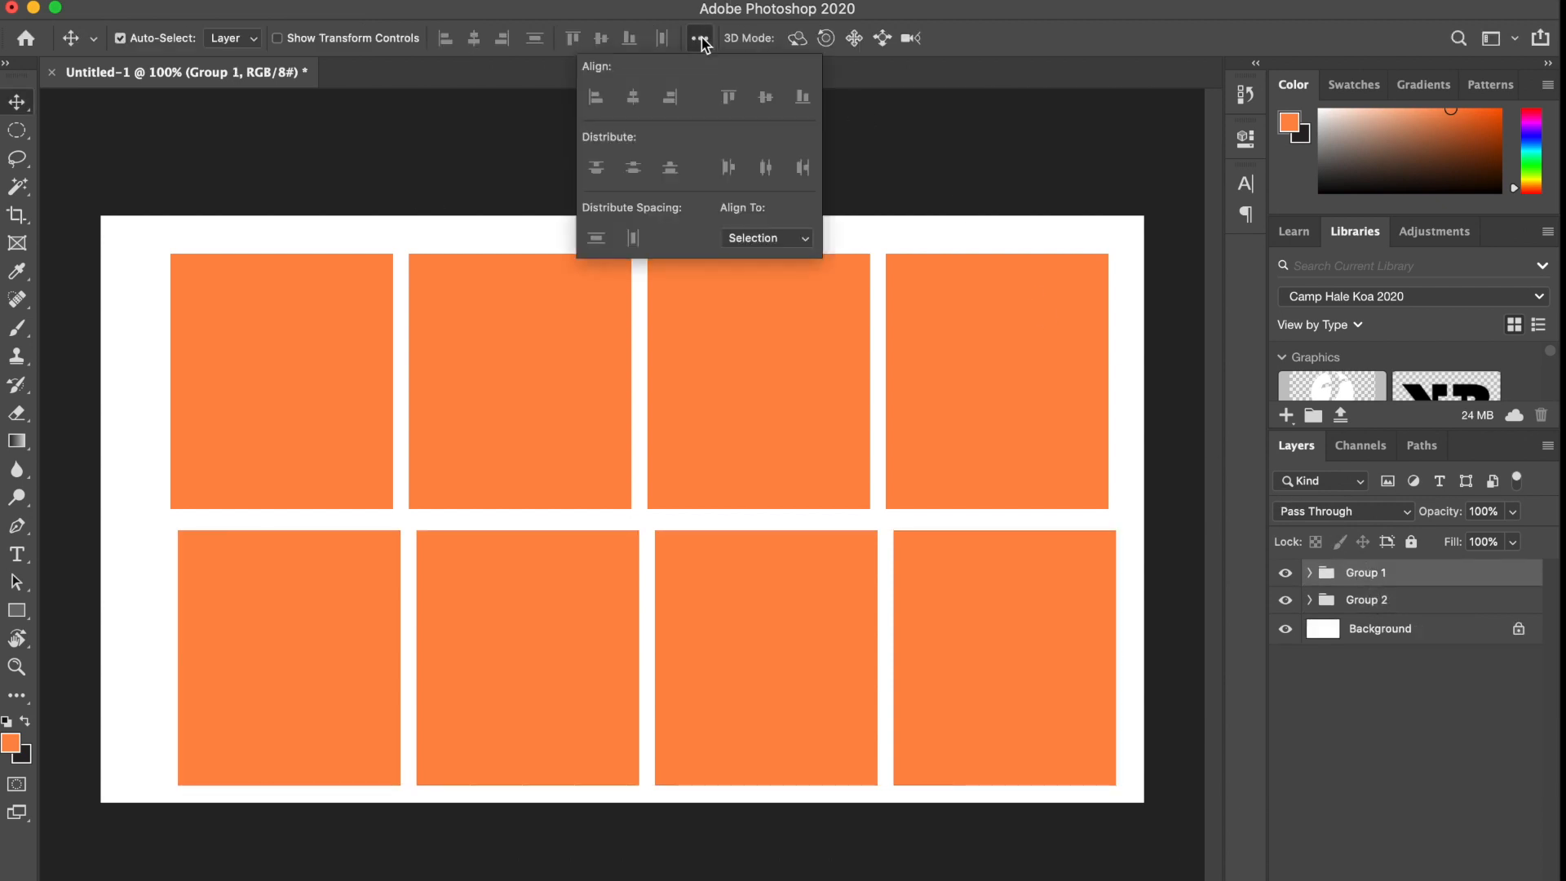
click(778, 240)
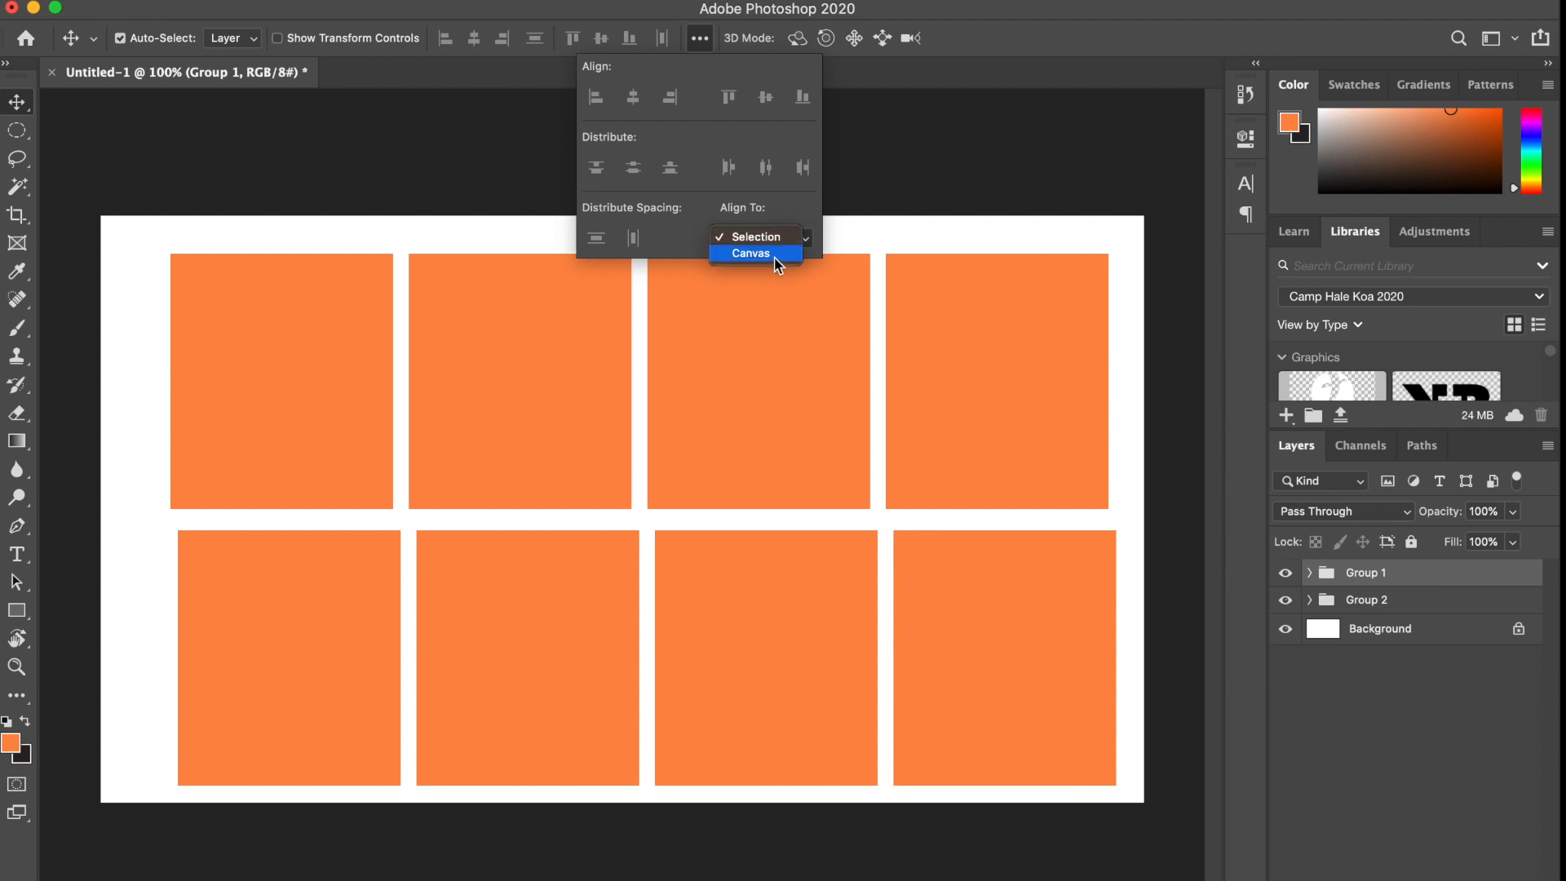
click(775, 260)
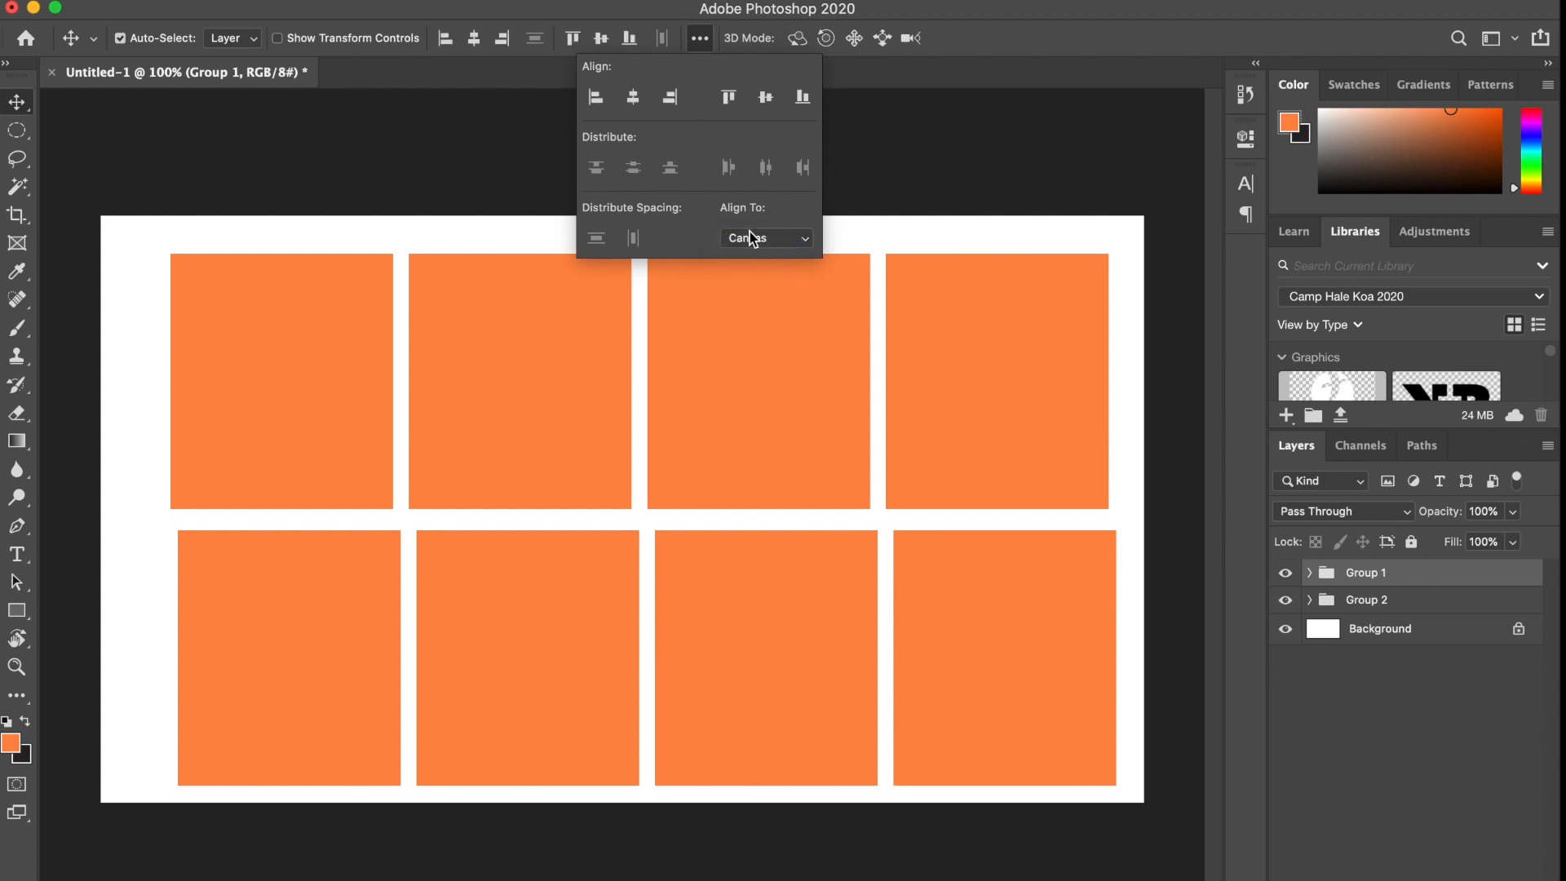
click(640, 104)
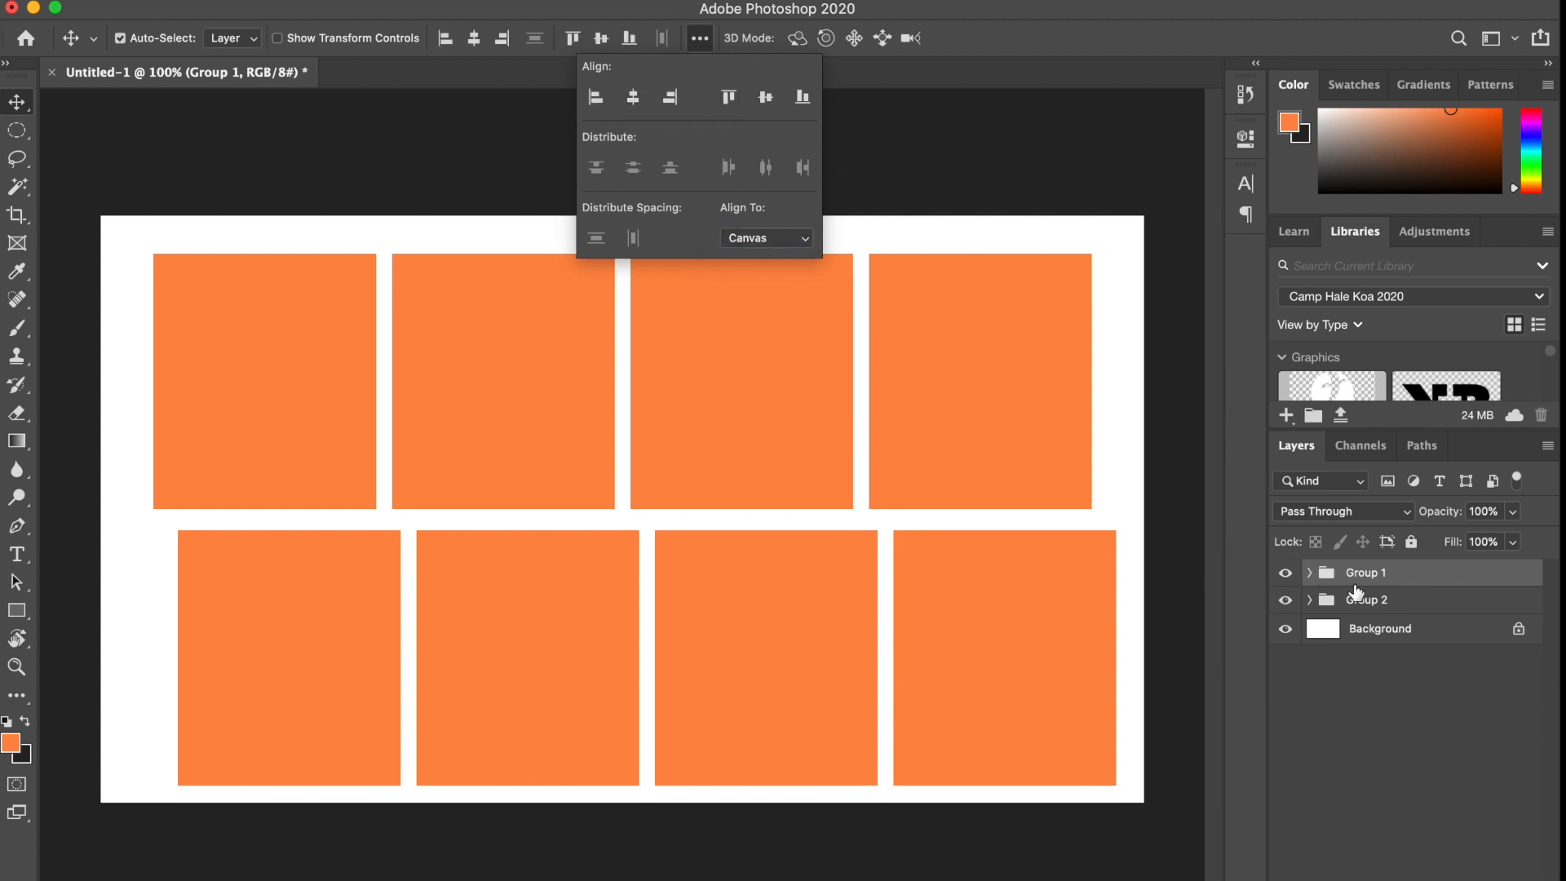
Centre the lower-row group horizontally on the canvas so it lines up with the upper row.
click(1357, 594)
click(1358, 599)
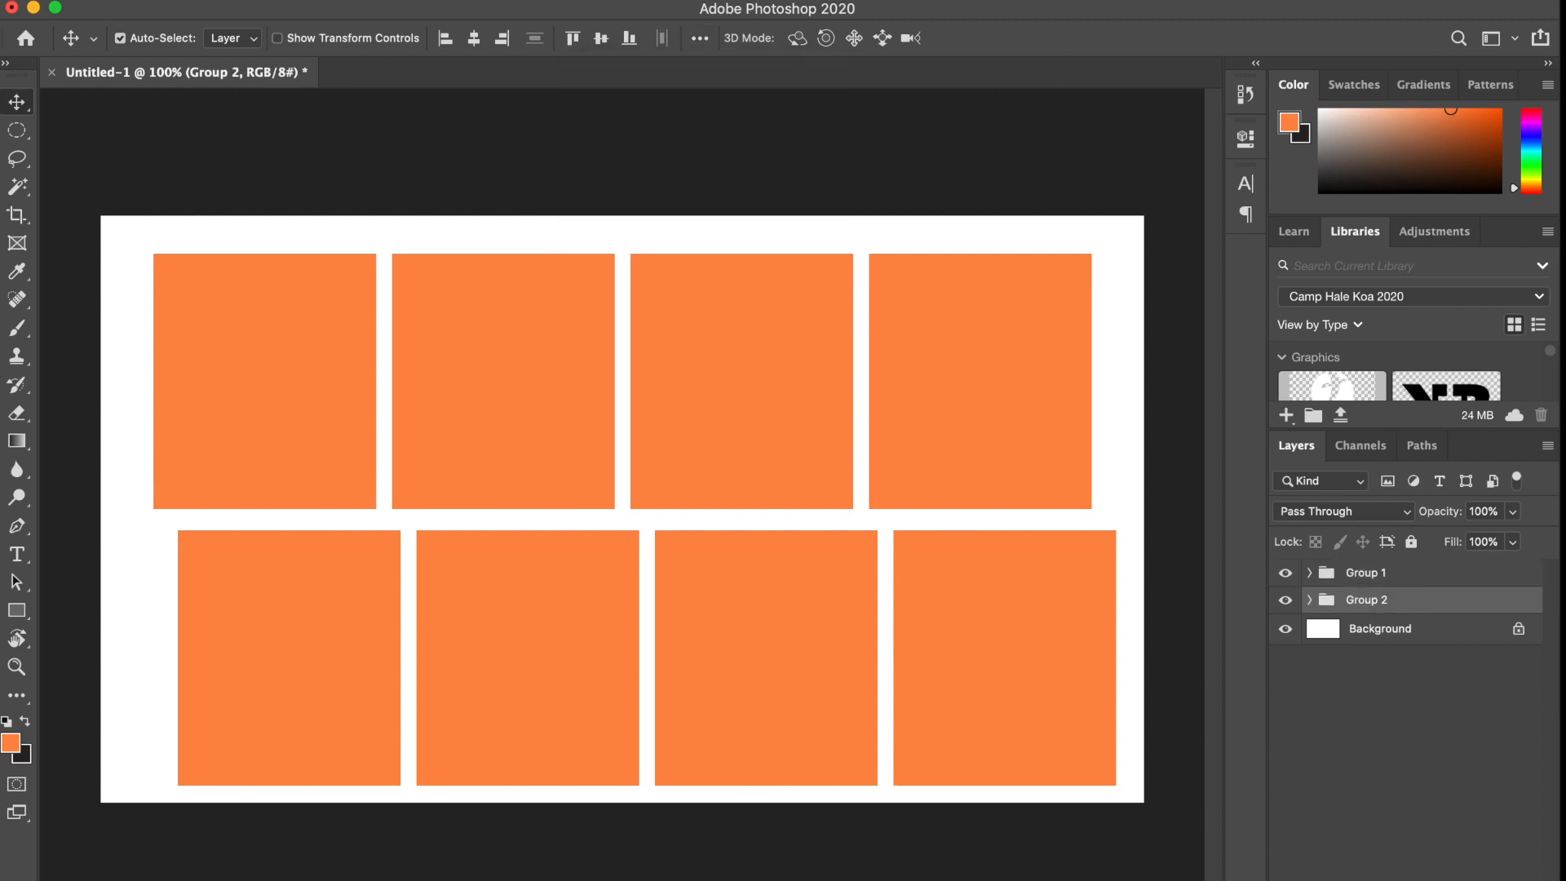
click(700, 40)
click(634, 98)
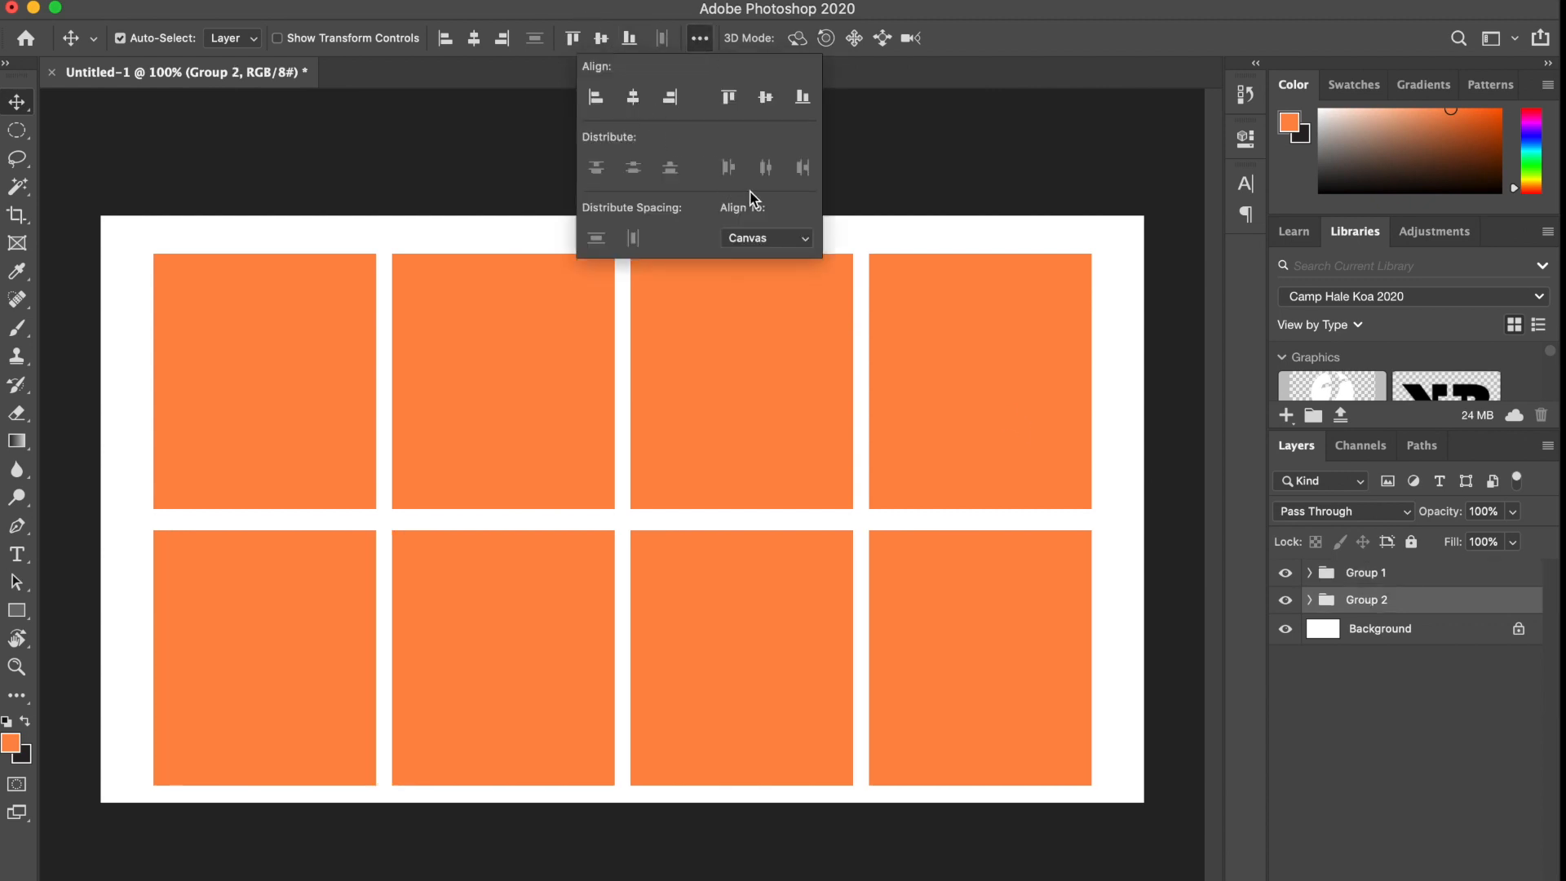
Select both groups and move them together with Free Transform to the canvas centre at X 960 px, Y 540 px.
click(1424, 601)
shift+click(1420, 576)
key(super+t)
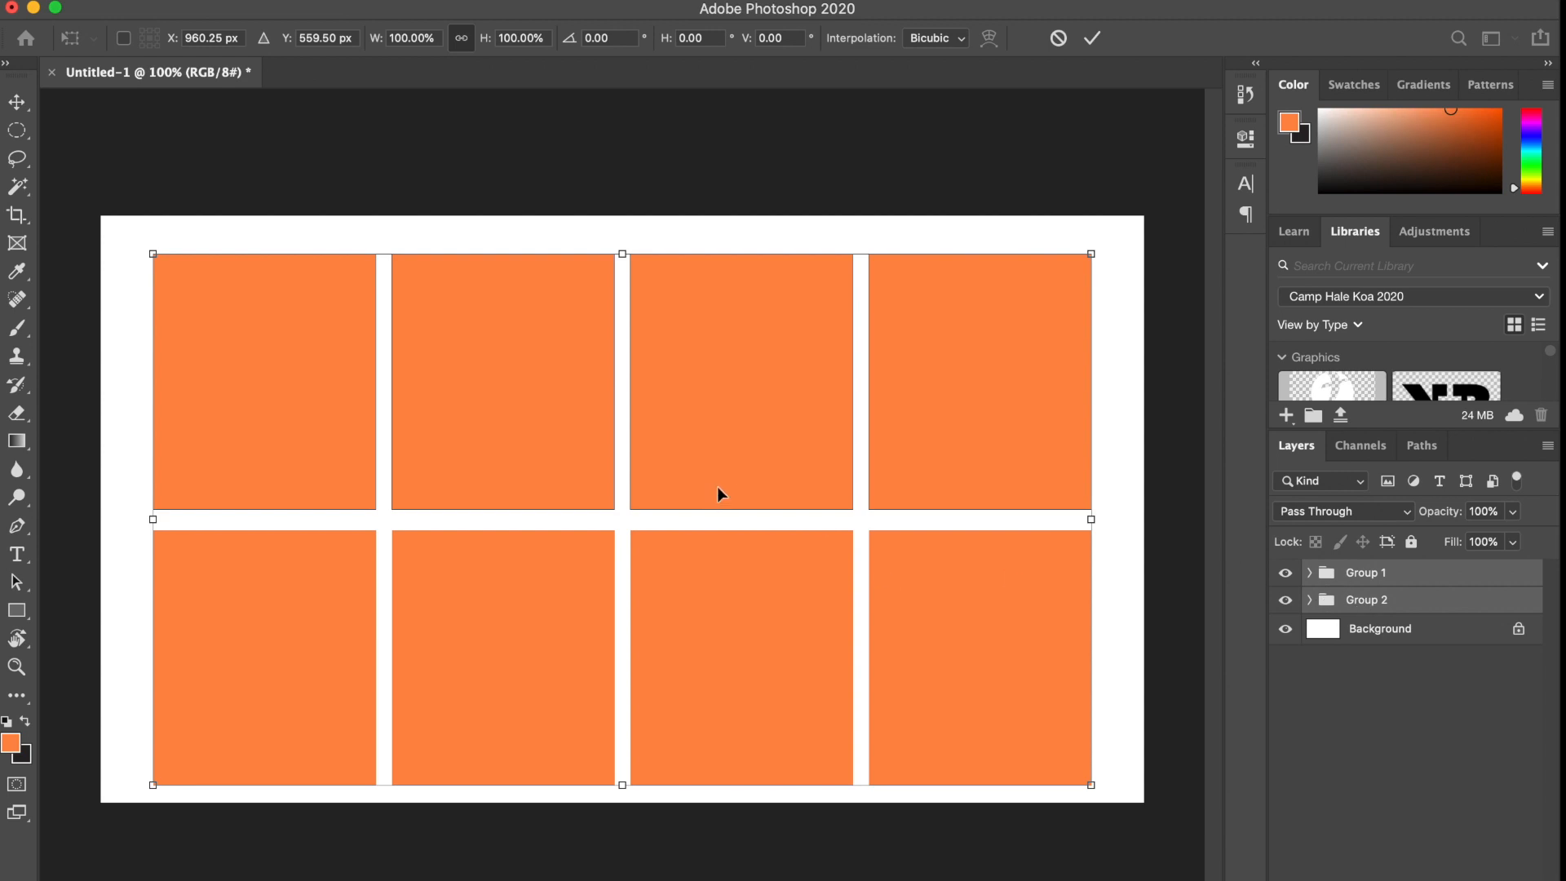
drag(720, 493, 721, 487)
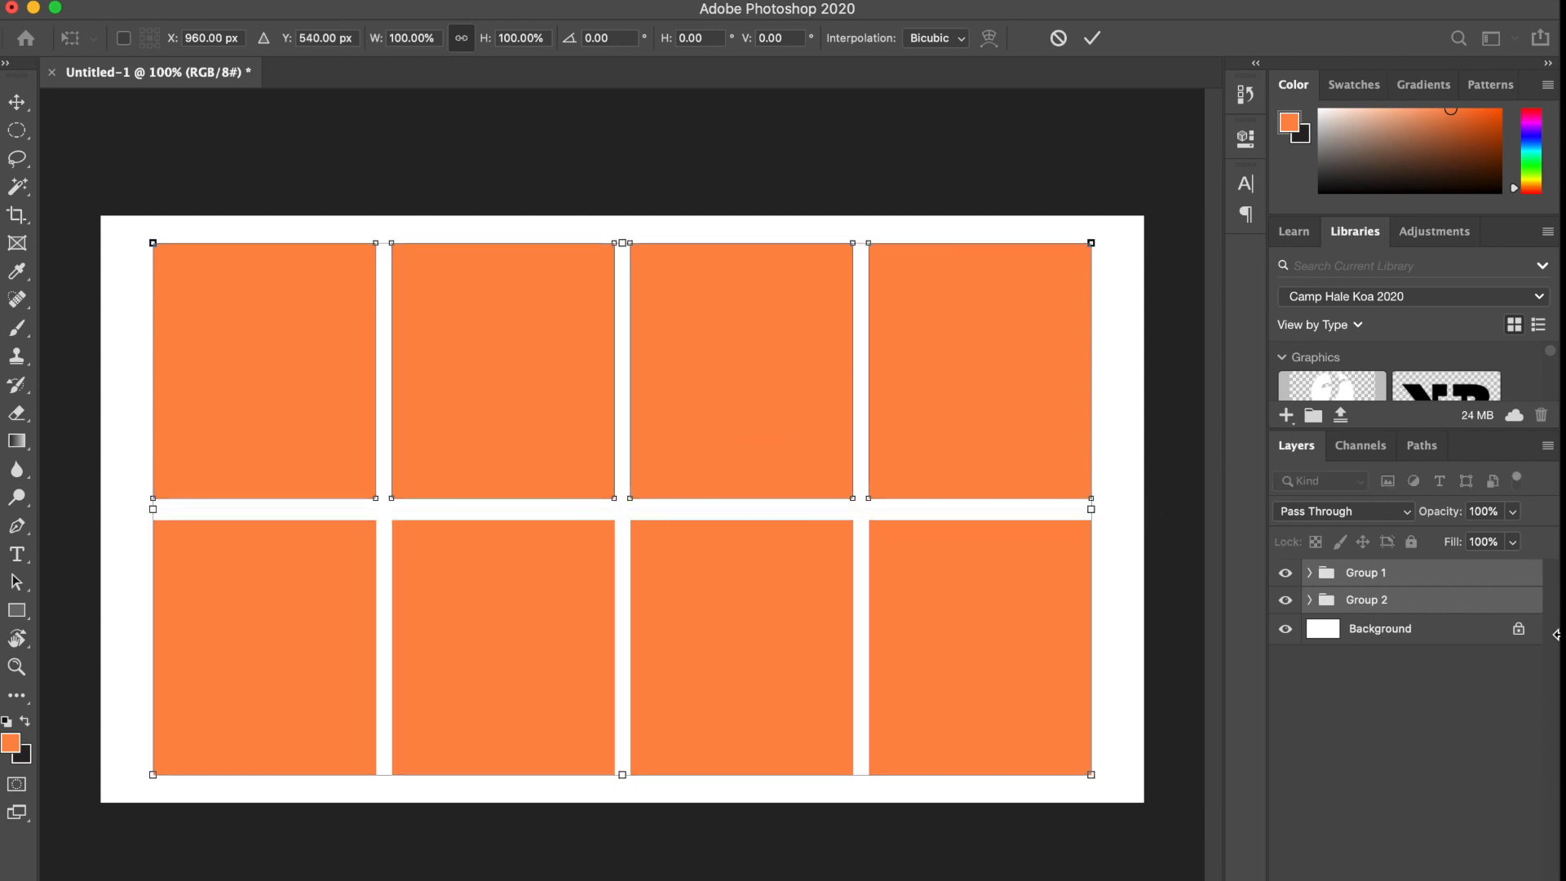
Convert the locked Background into a regular editable layer with the default New Layer settings.
click(1369, 726)
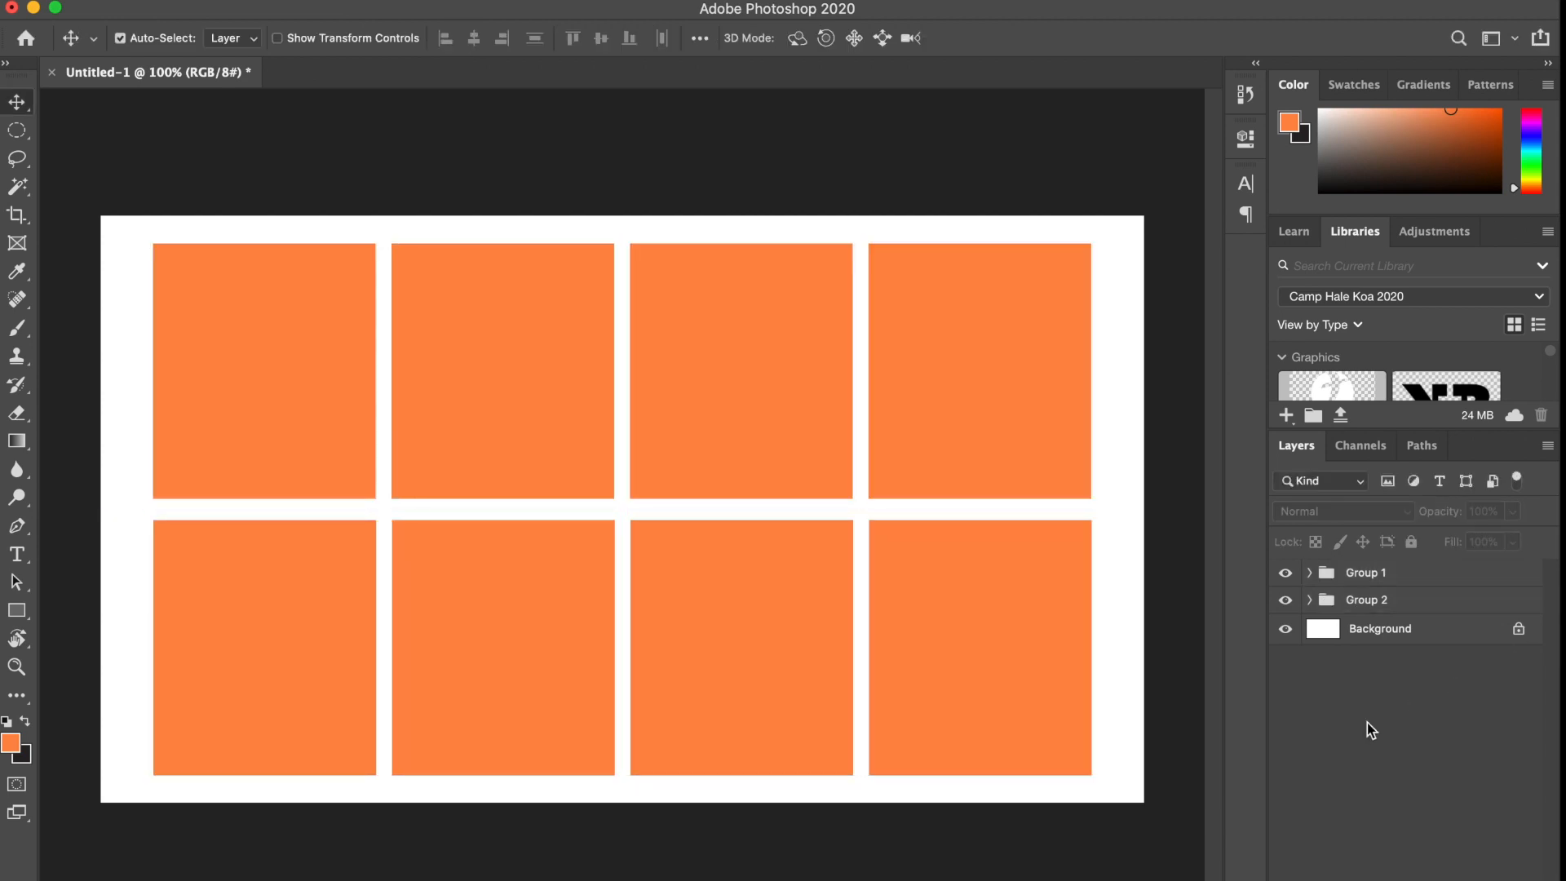
double_click(1392, 635)
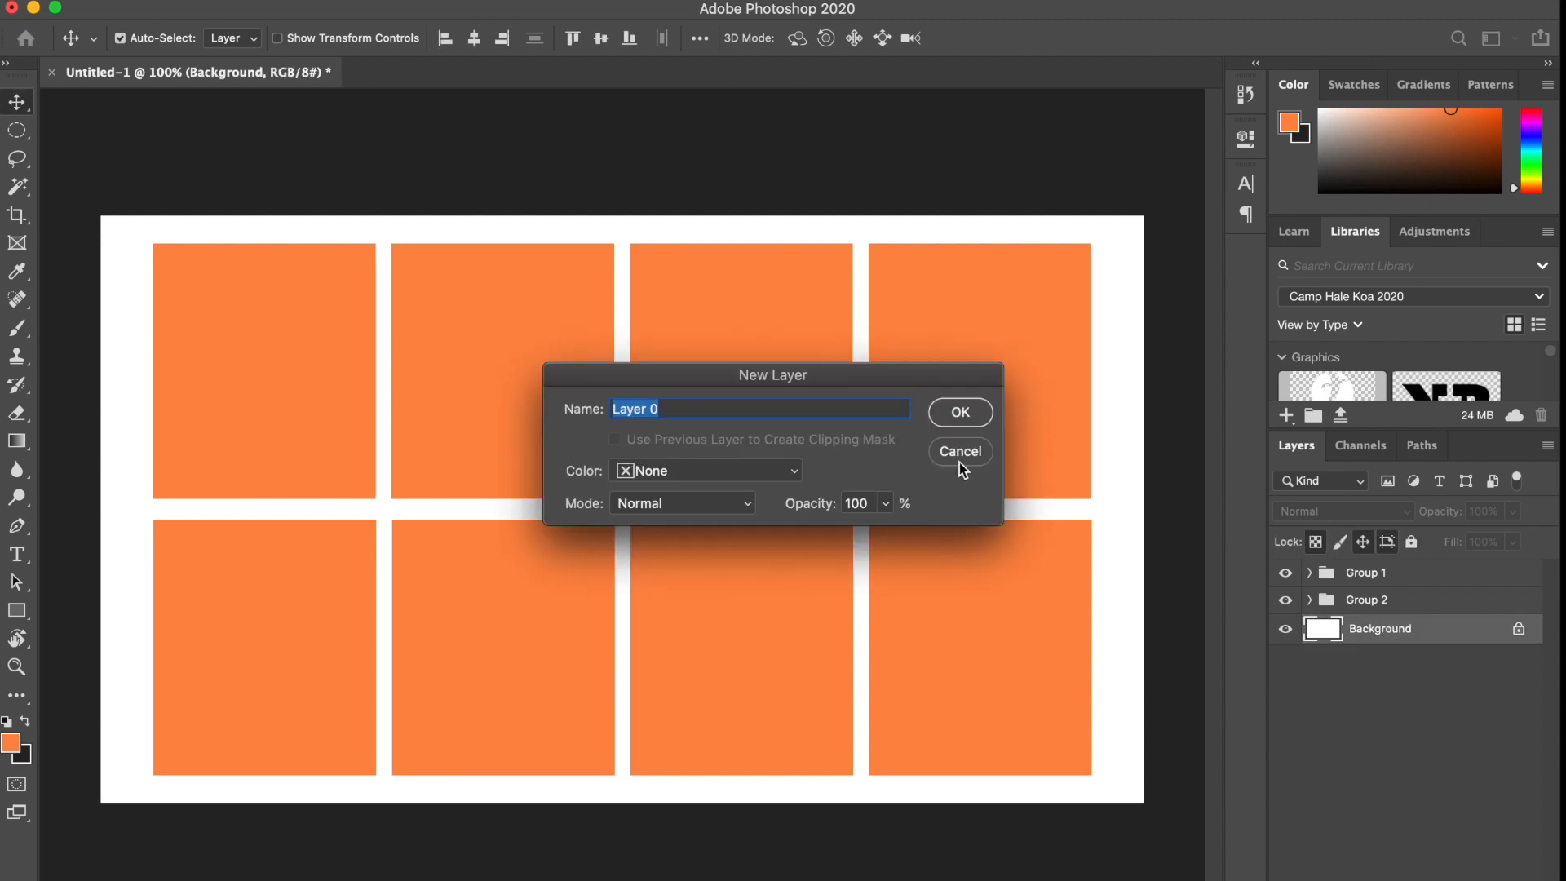
click(960, 412)
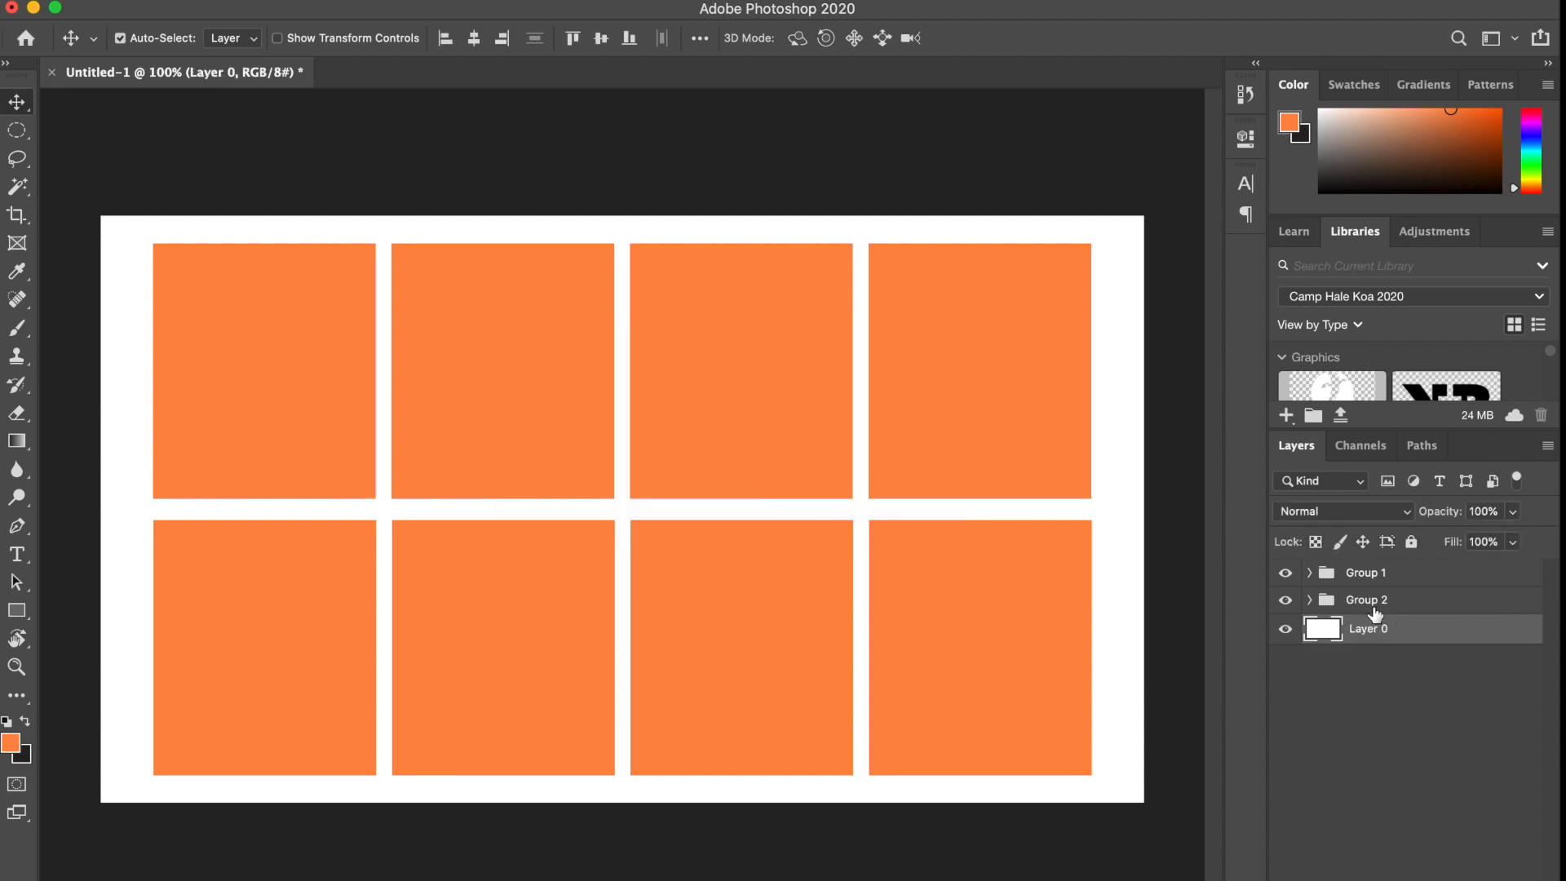
Merge the four upper-row rectangle shapes in Group 1 into a single shape layer.
click(1310, 575)
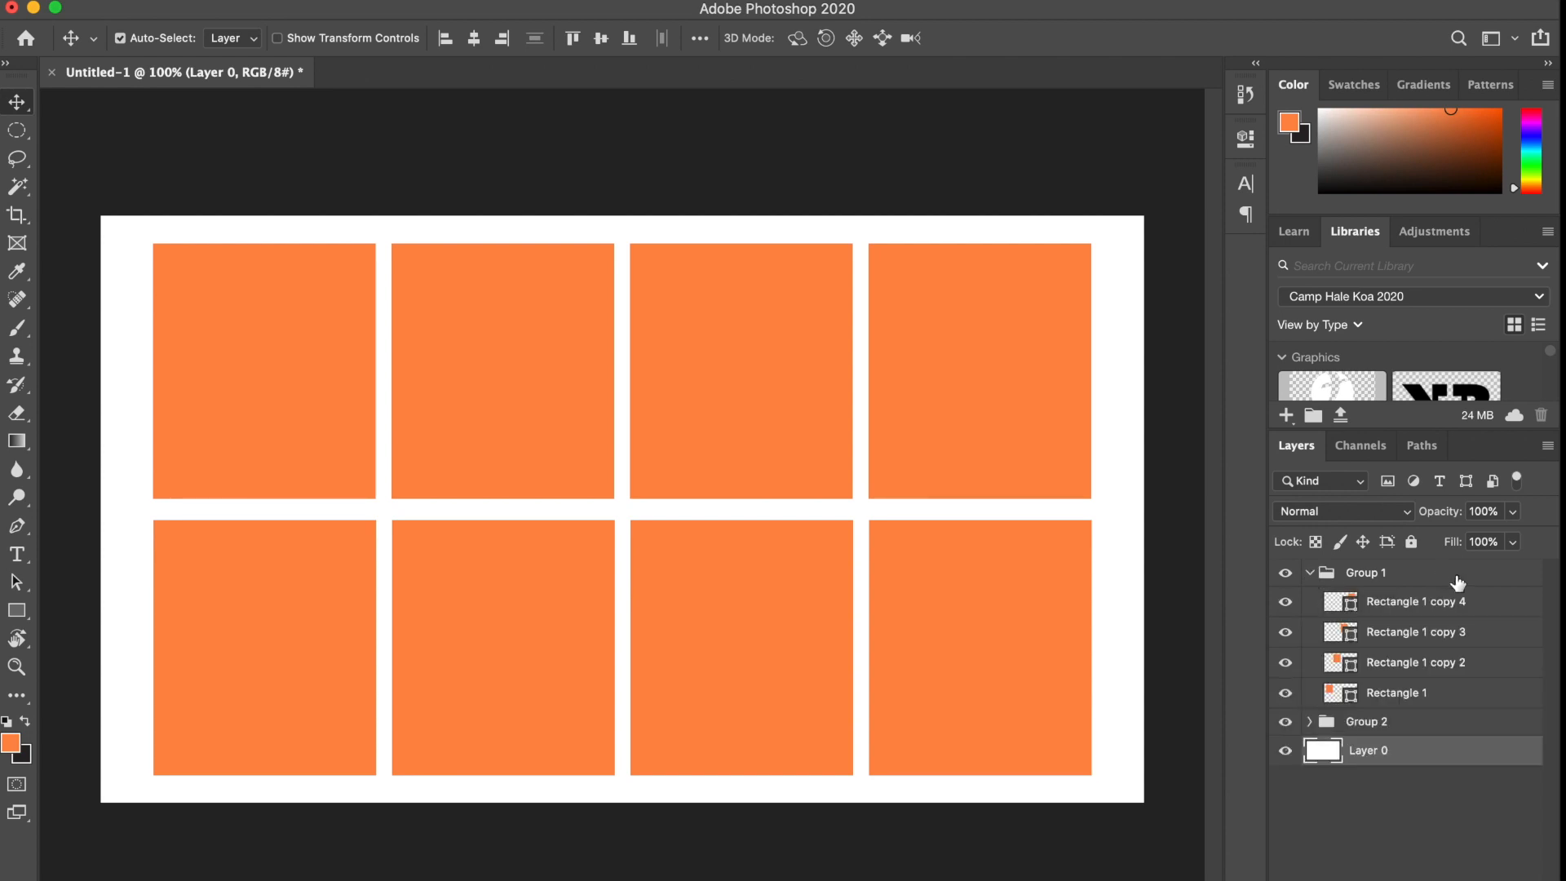
click(1386, 606)
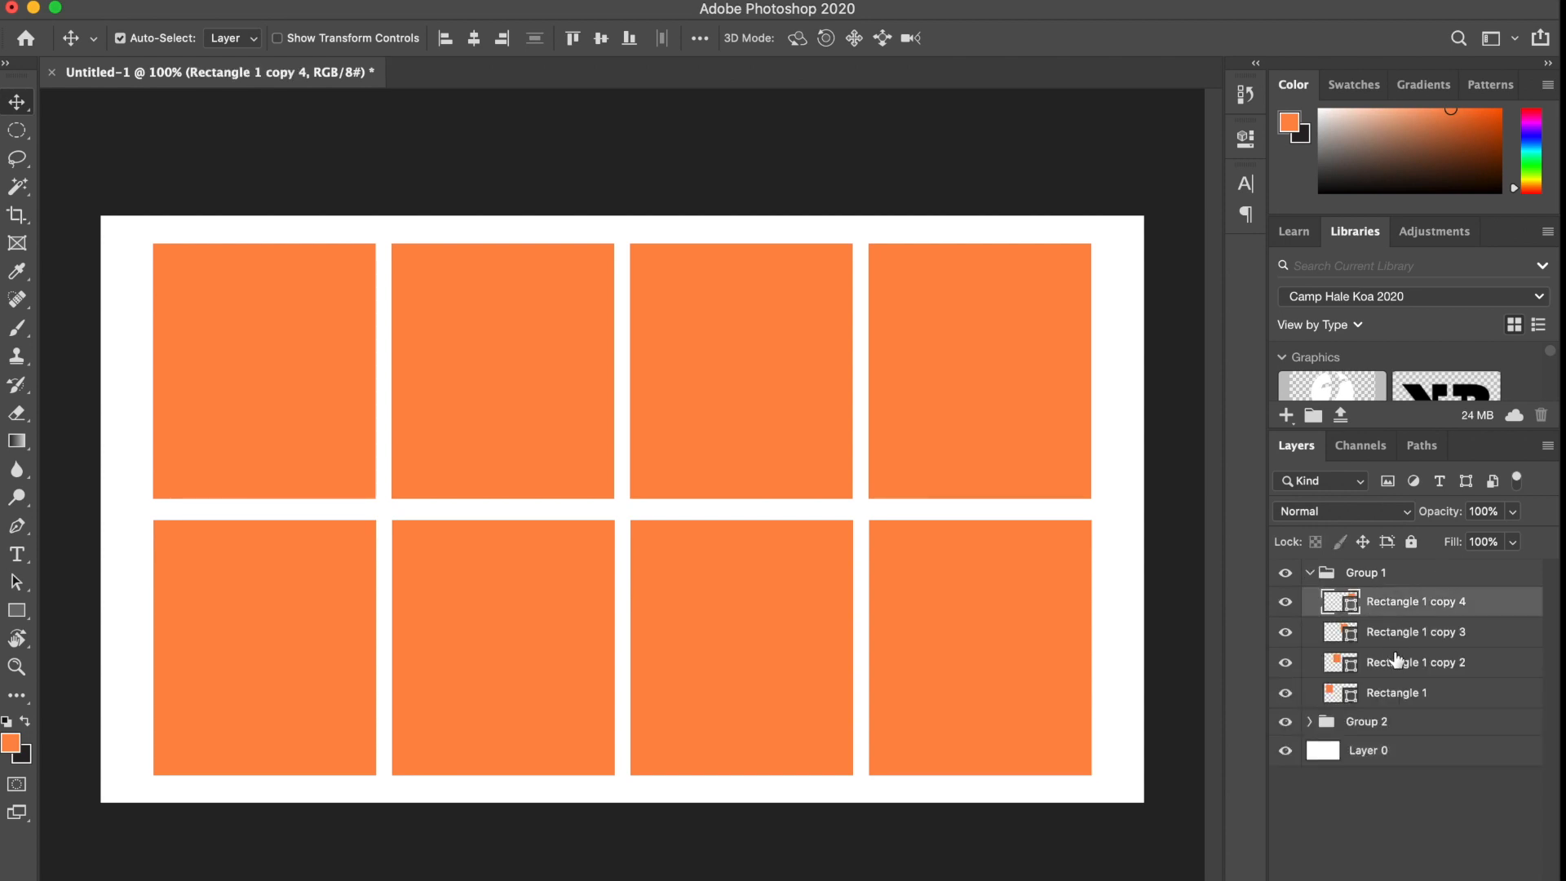
shift+click(1402, 694)
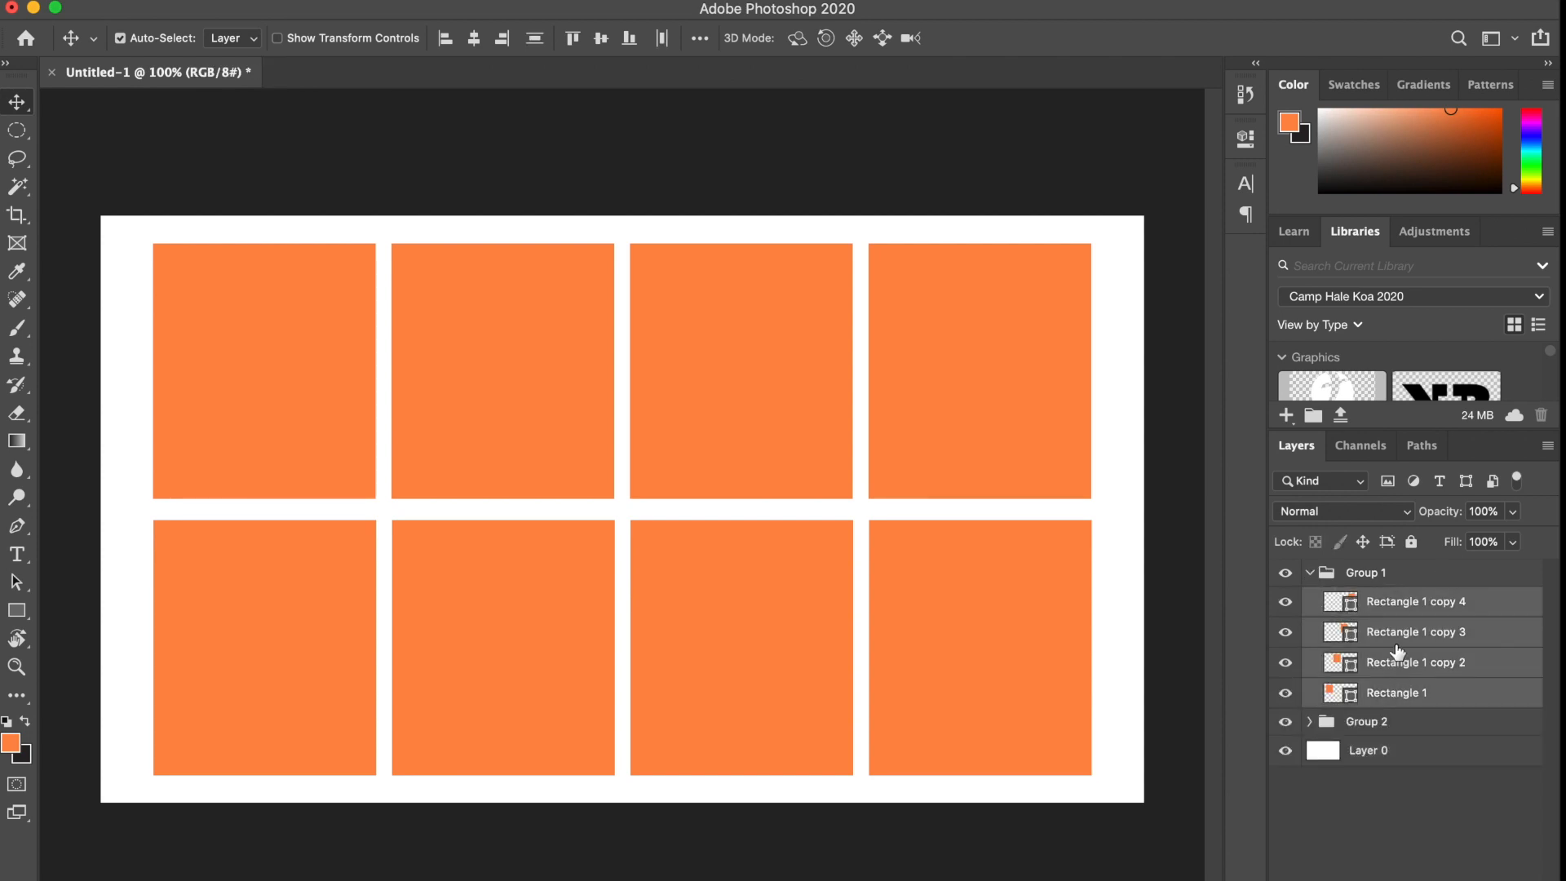
click(1427, 723)
click(1402, 604)
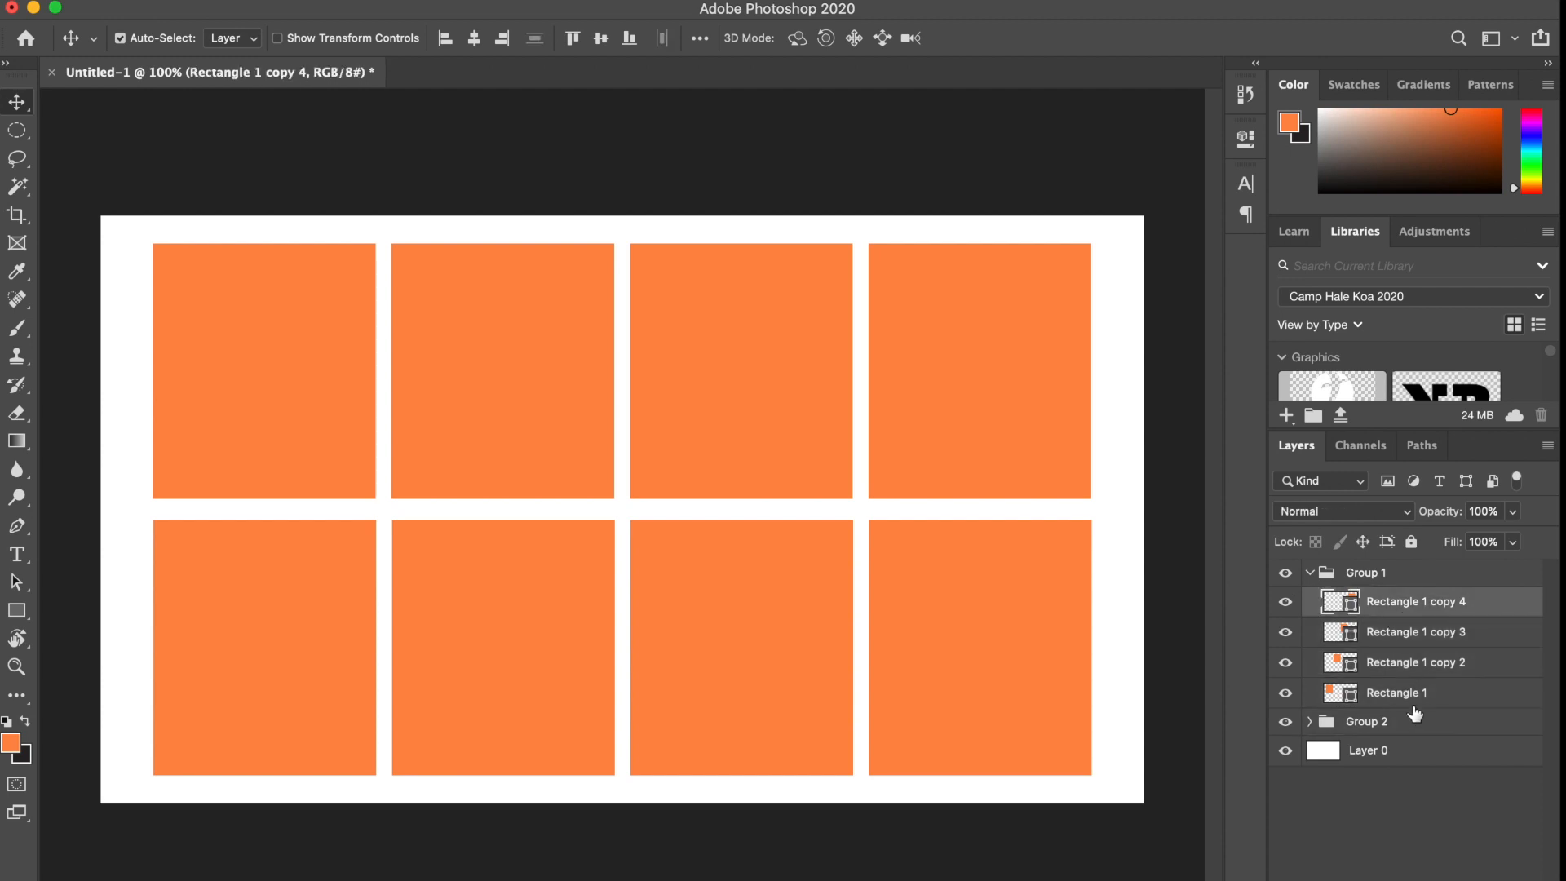
shift+click(1410, 695)
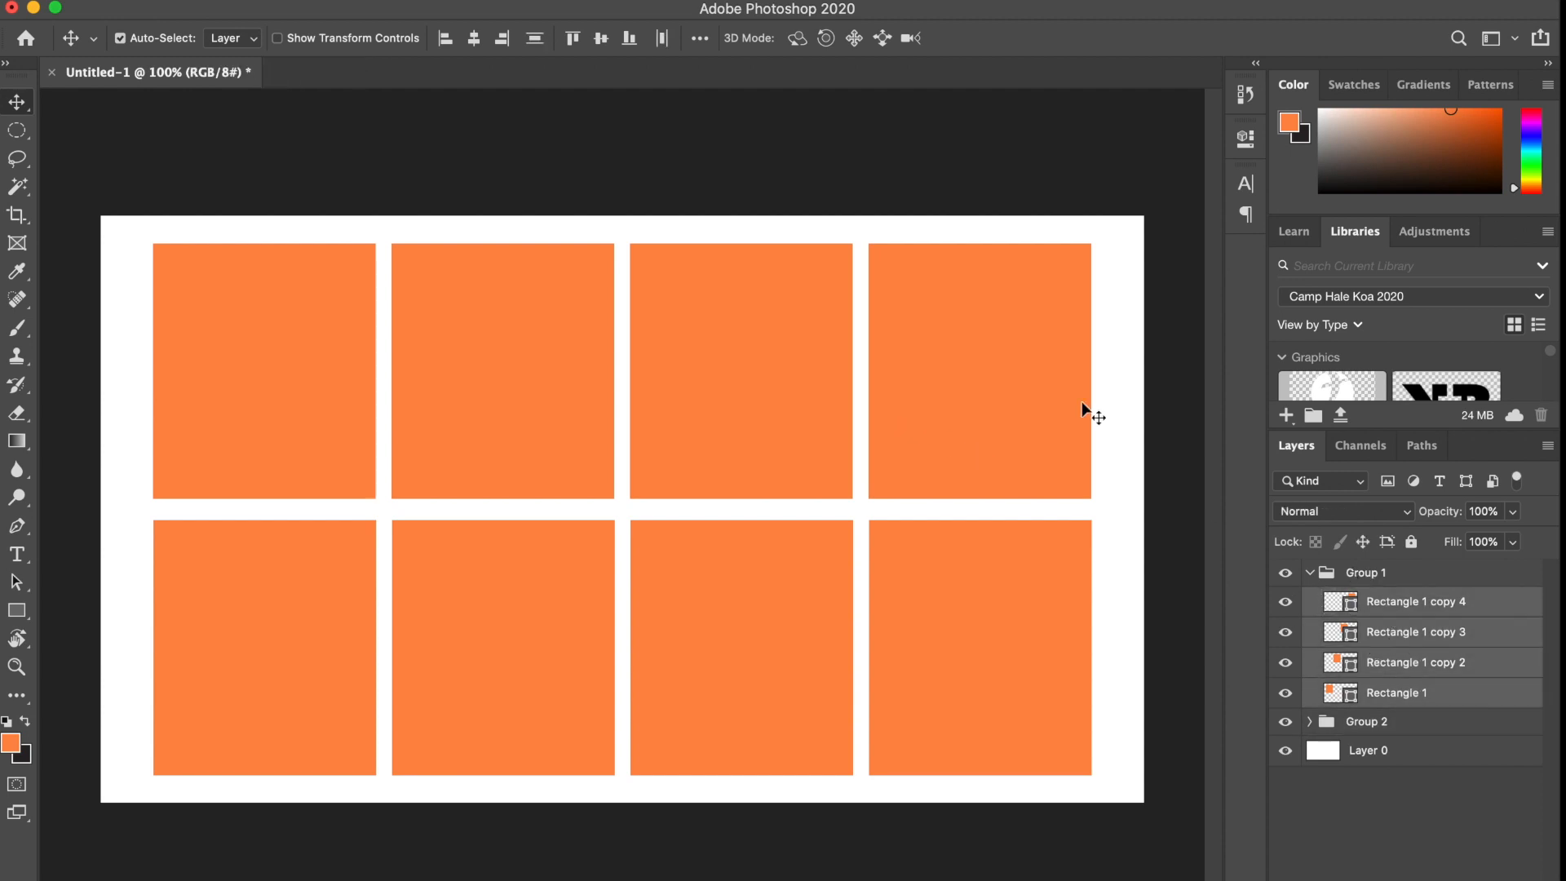
right_click(1408, 635)
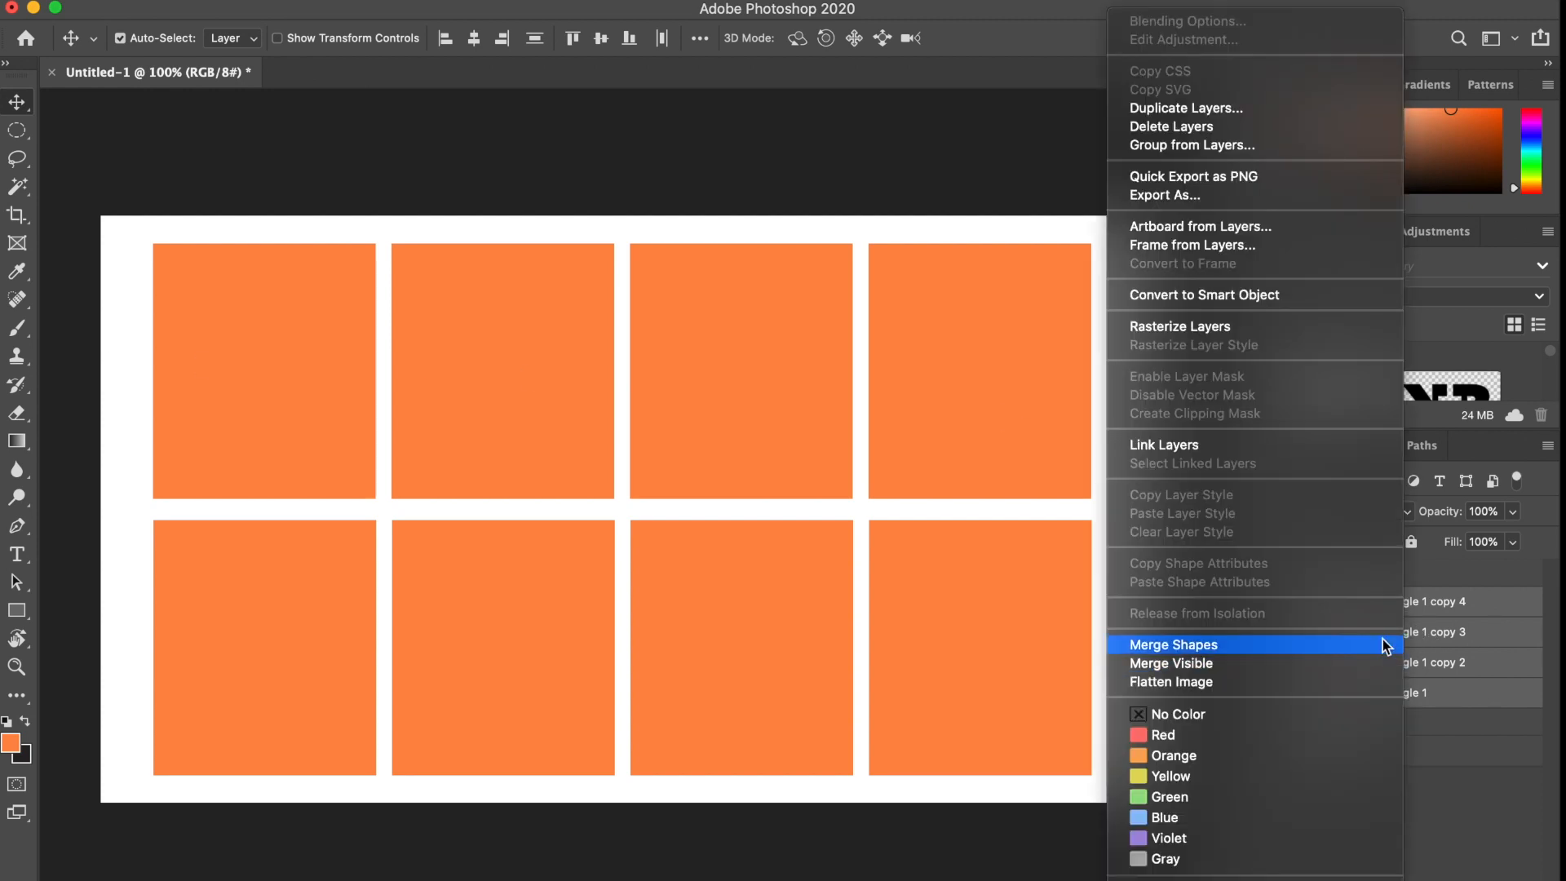
click(1385, 645)
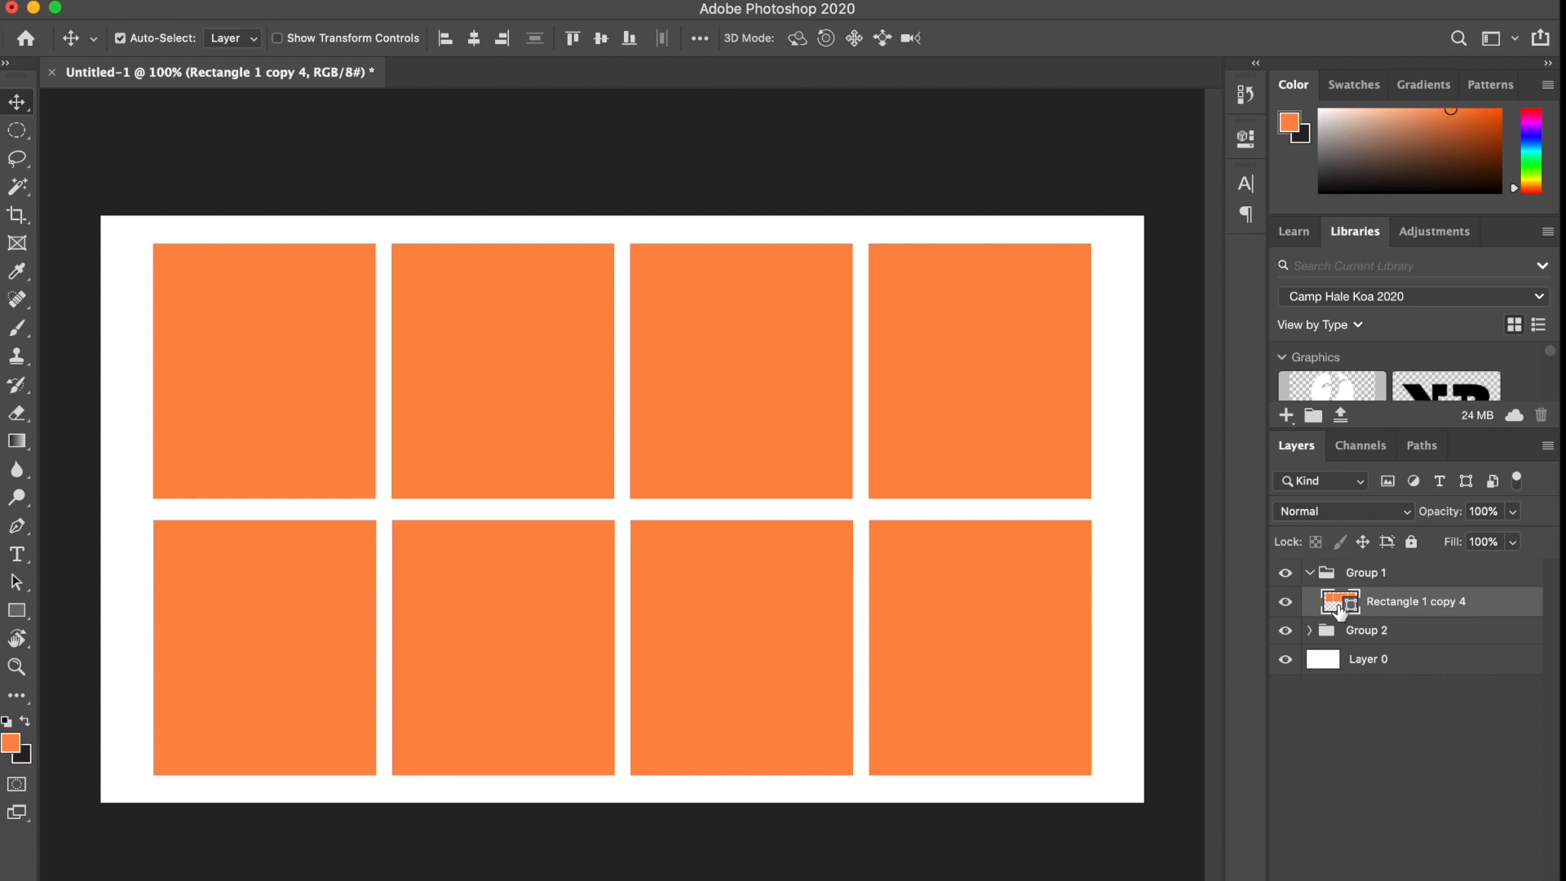
Rasterize the merged upper-row rectangle layer in Group 1.
right_click(1384, 608)
key(Escape)
right_click(1421, 604)
click(1295, 330)
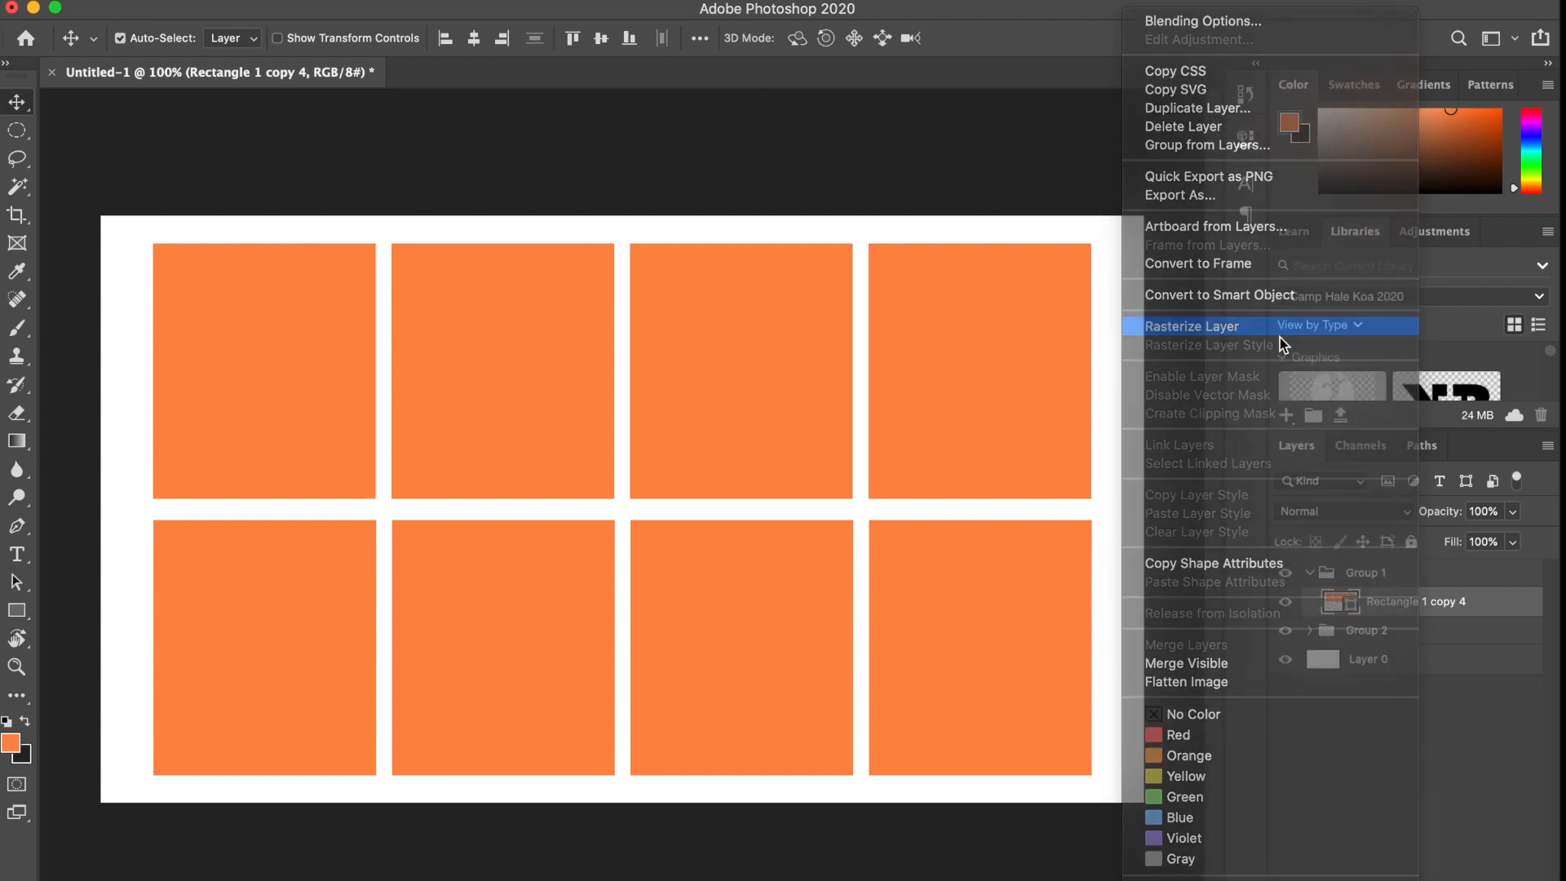
super+click(1347, 610)
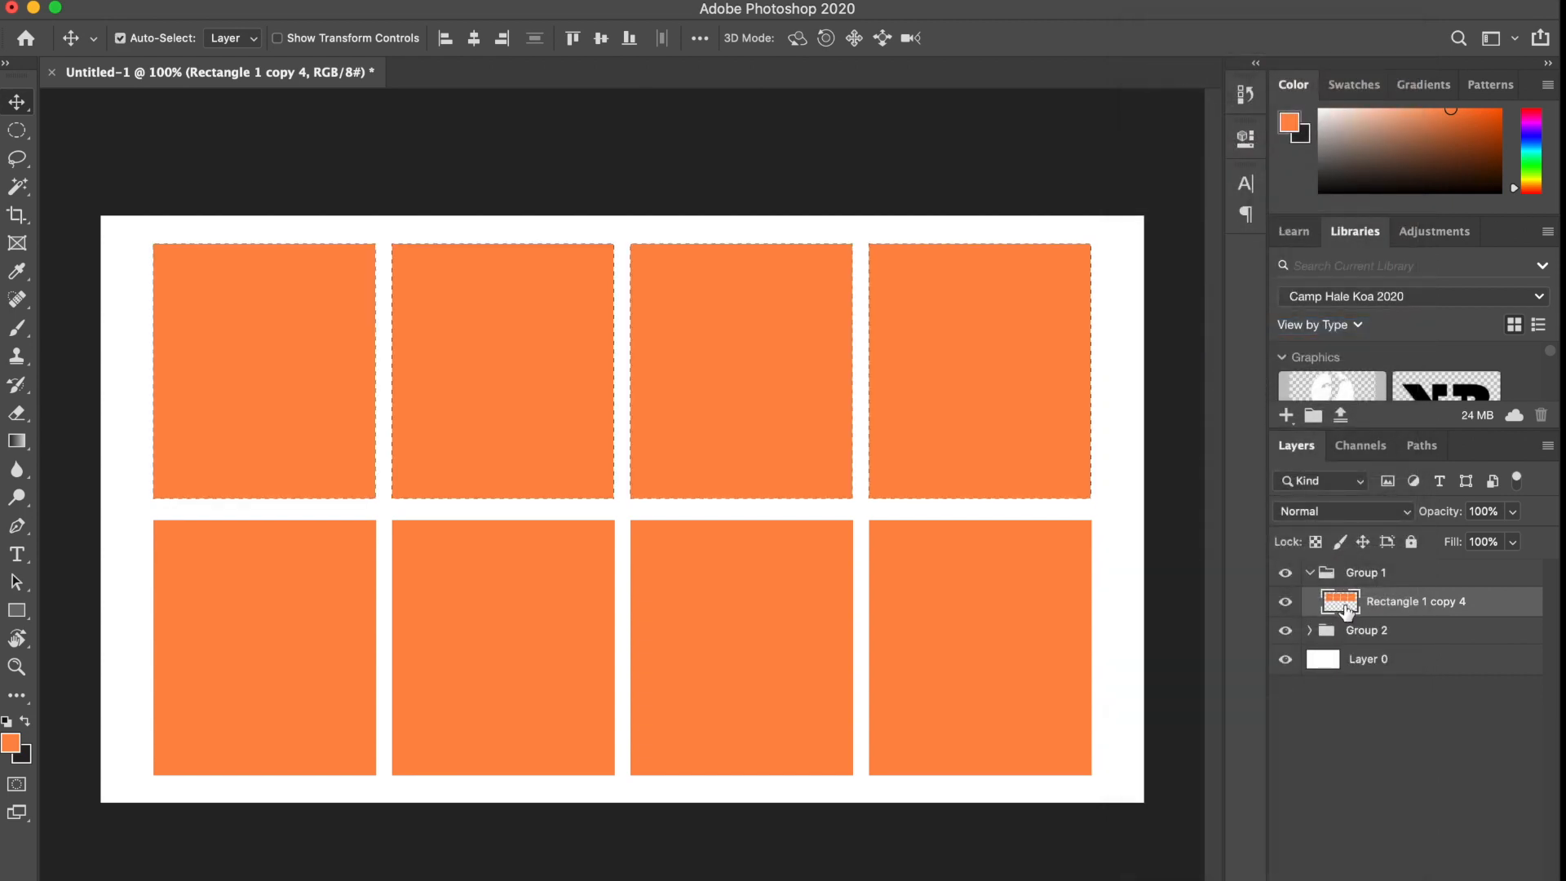
click(1362, 717)
key(super+d)
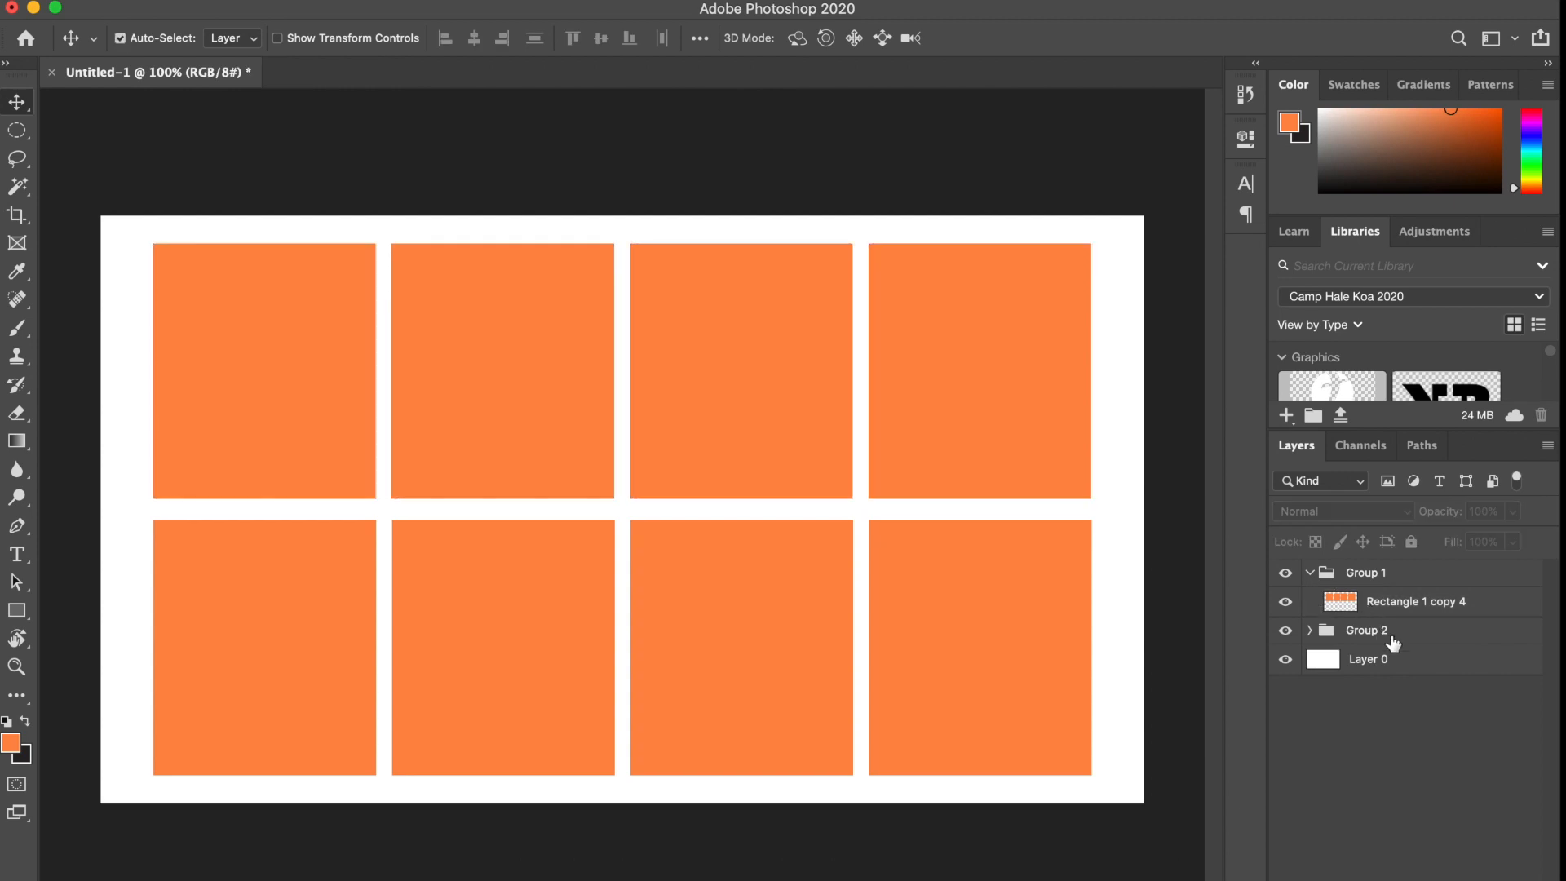
Cut the upper-row rectangles out of Layer 0 using the merged layer's outline as the selection, deselect, and hide Group 1.
super+click(1341, 601)
click(1409, 667)
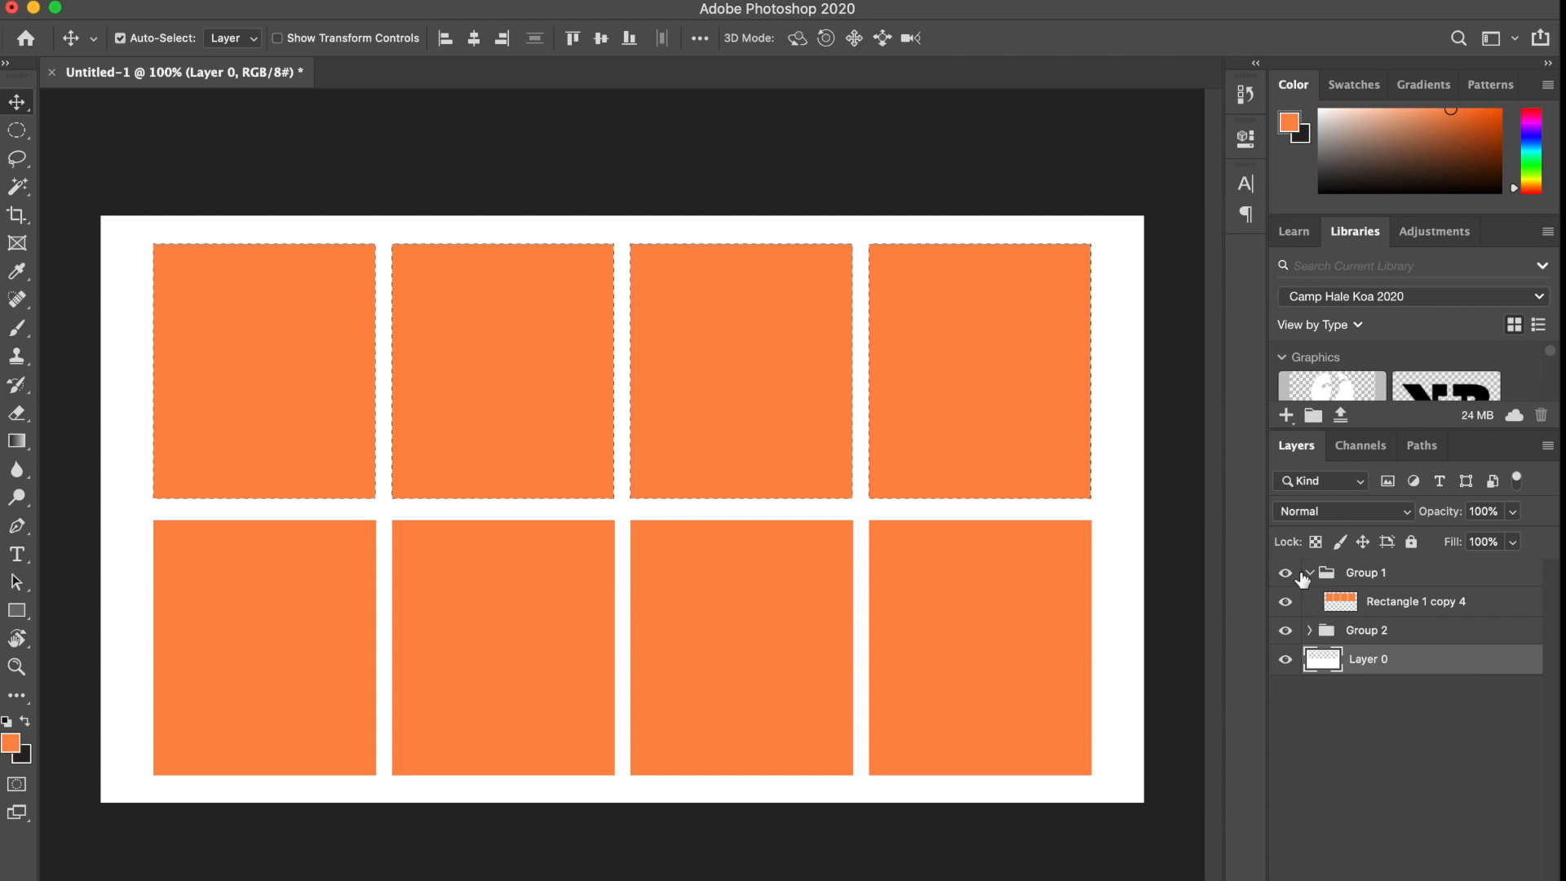
key(super+d)
click(1310, 575)
click(1285, 573)
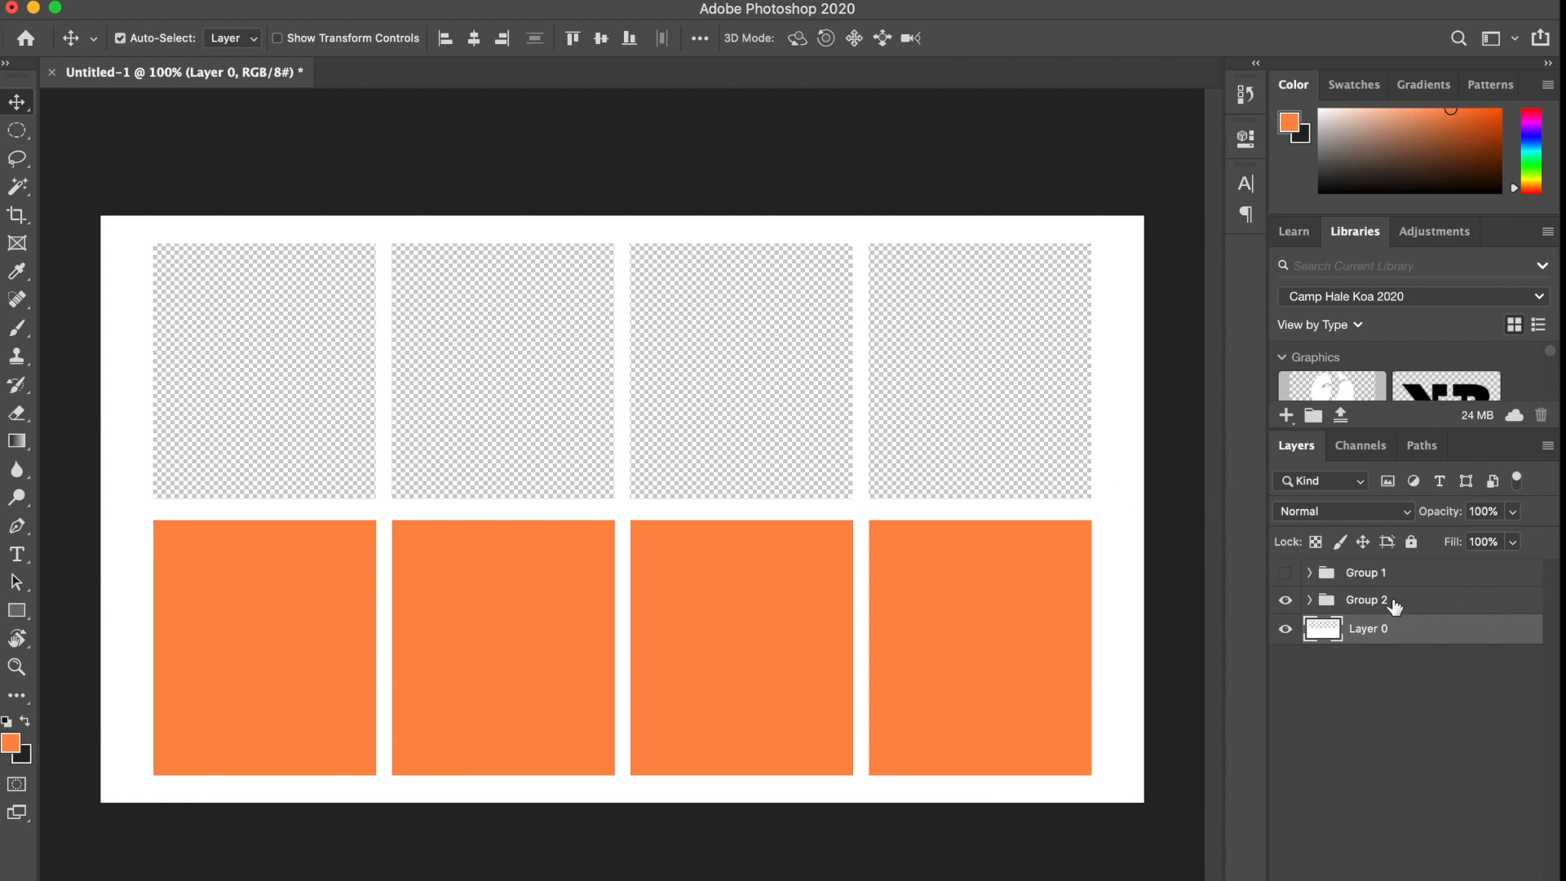
Merge the four lower-row rectangle shapes in Group 2 into one layer and rasterize it.
click(1310, 600)
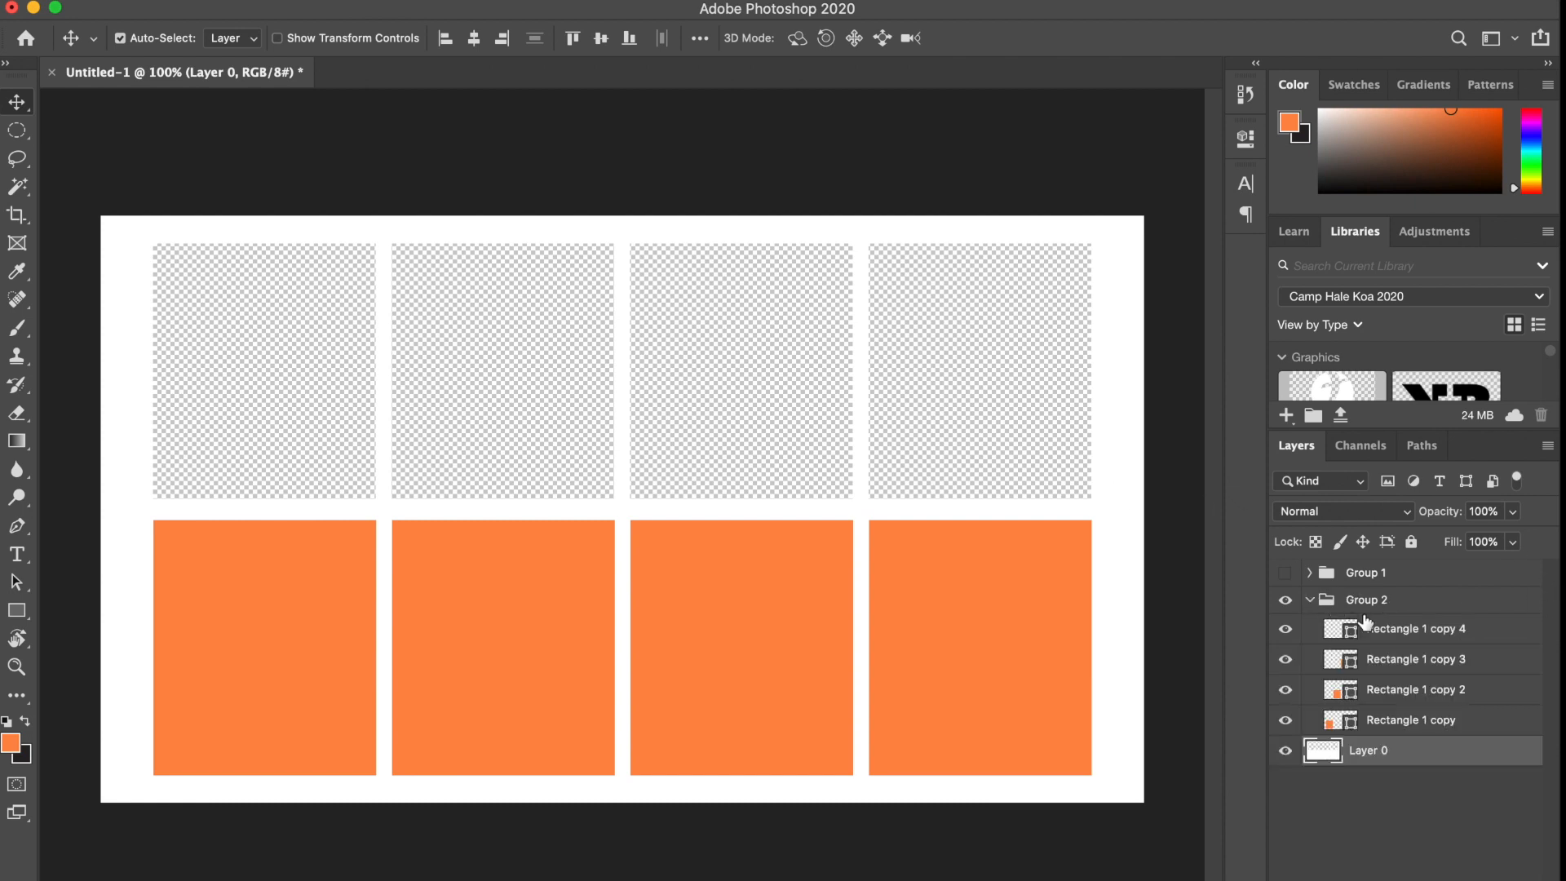
click(1387, 635)
shift+click(1435, 722)
right_click(1434, 726)
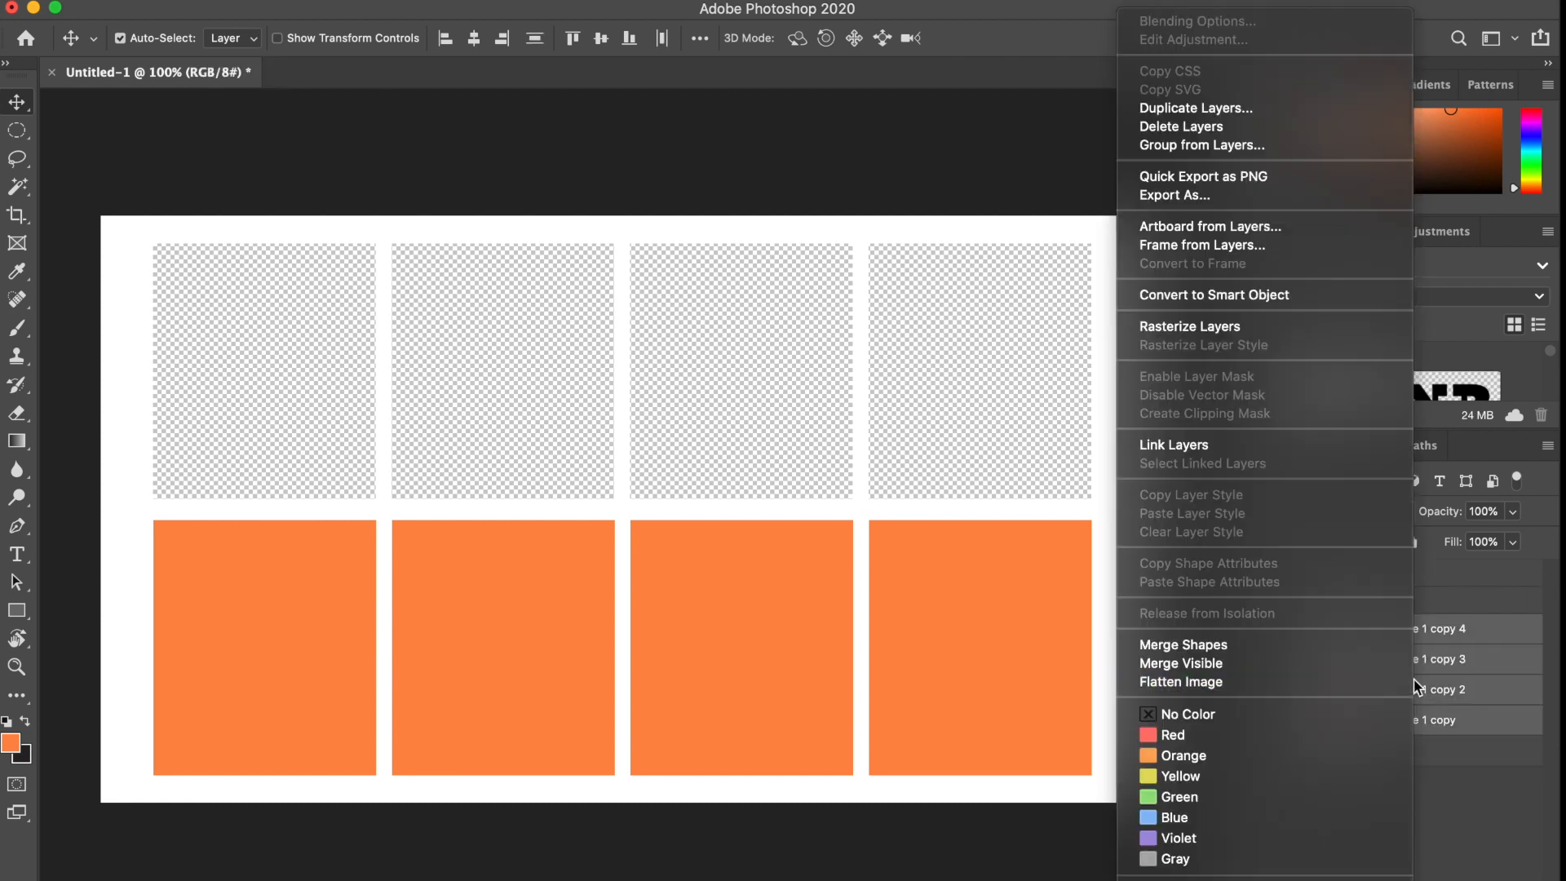
click(1364, 651)
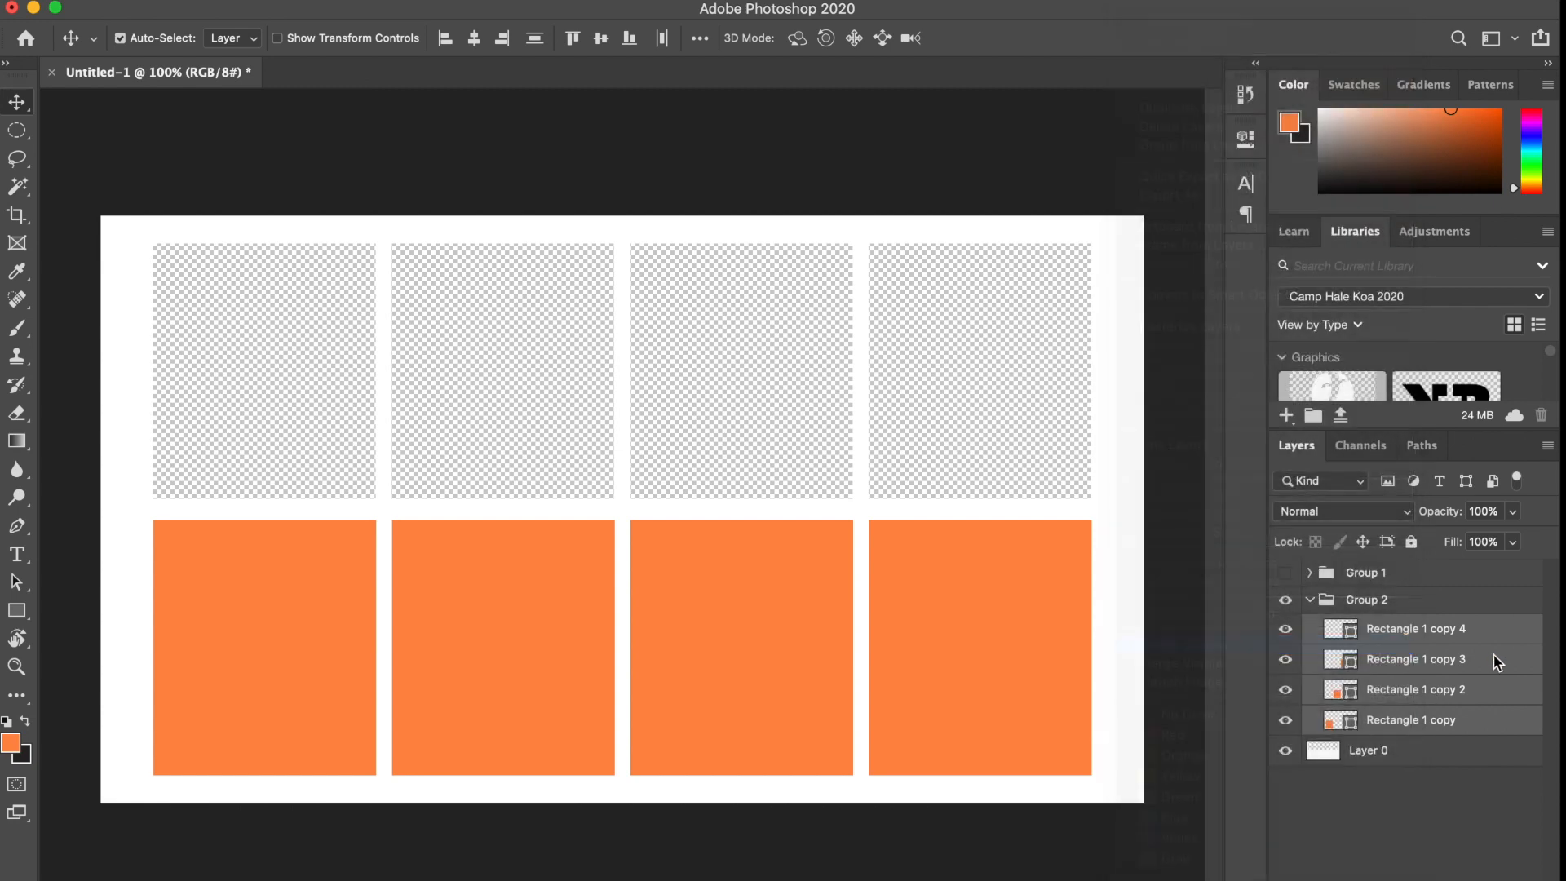
right_click(1379, 637)
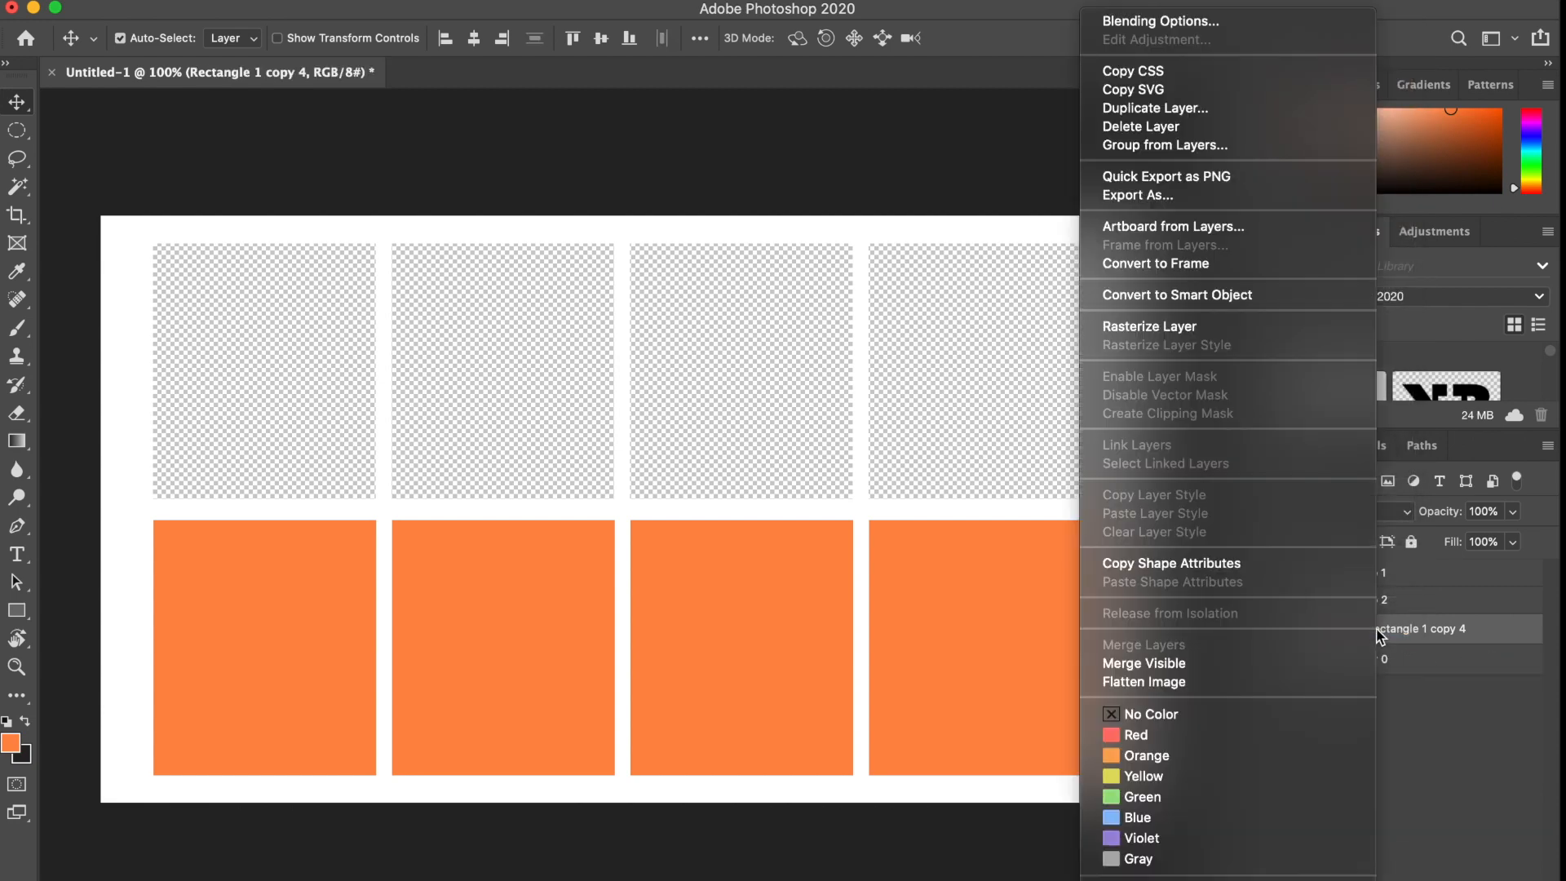
click(1265, 323)
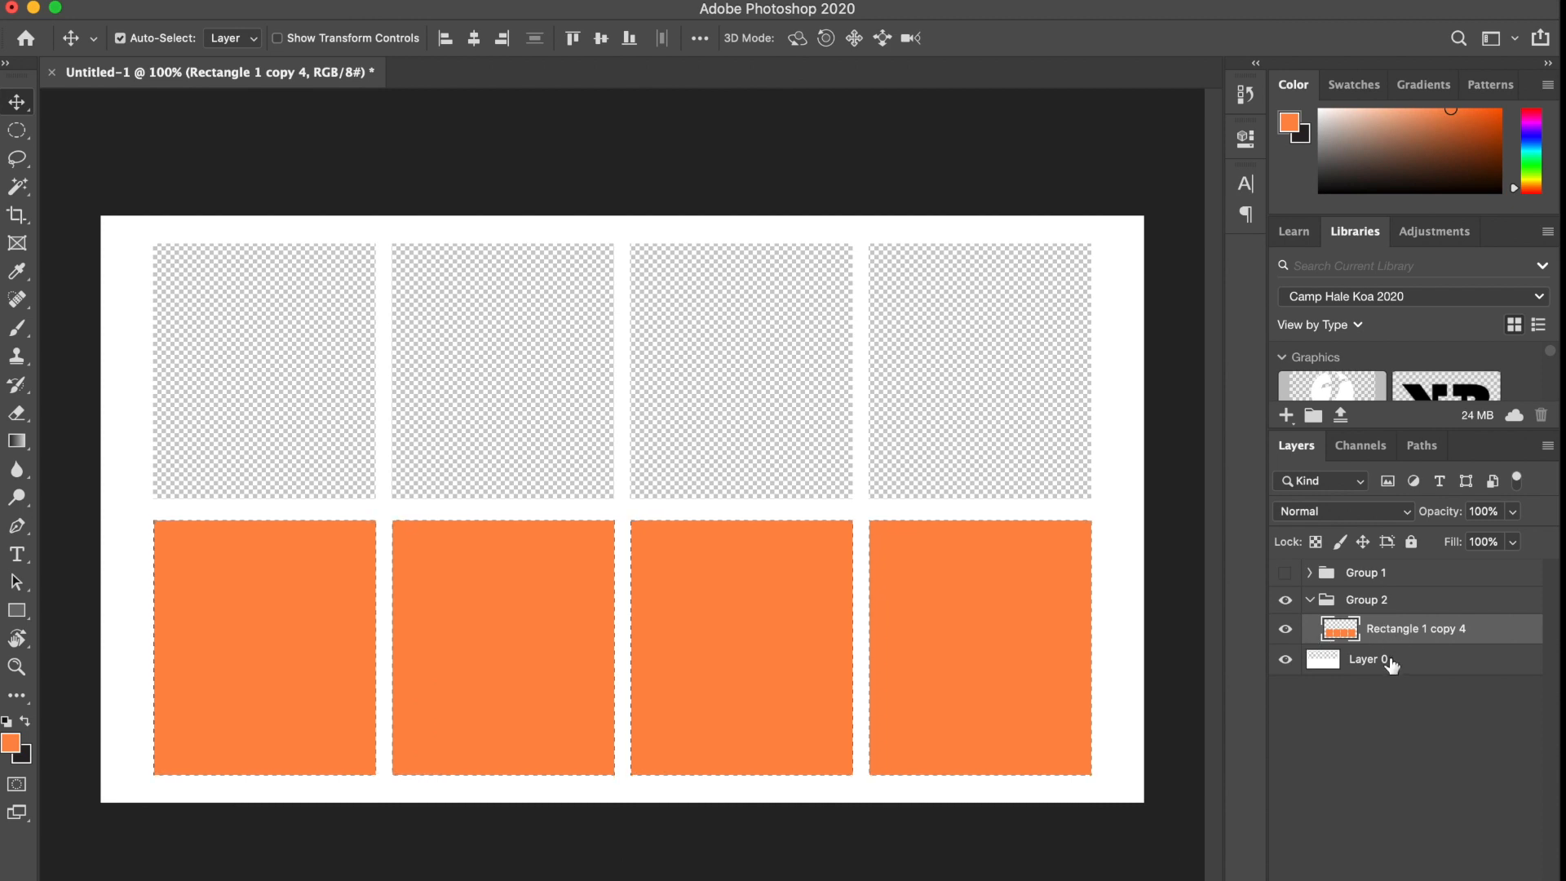
Cut the selected lower-row rectangles out of Layer 0 and hide Group 2.
click(1427, 670)
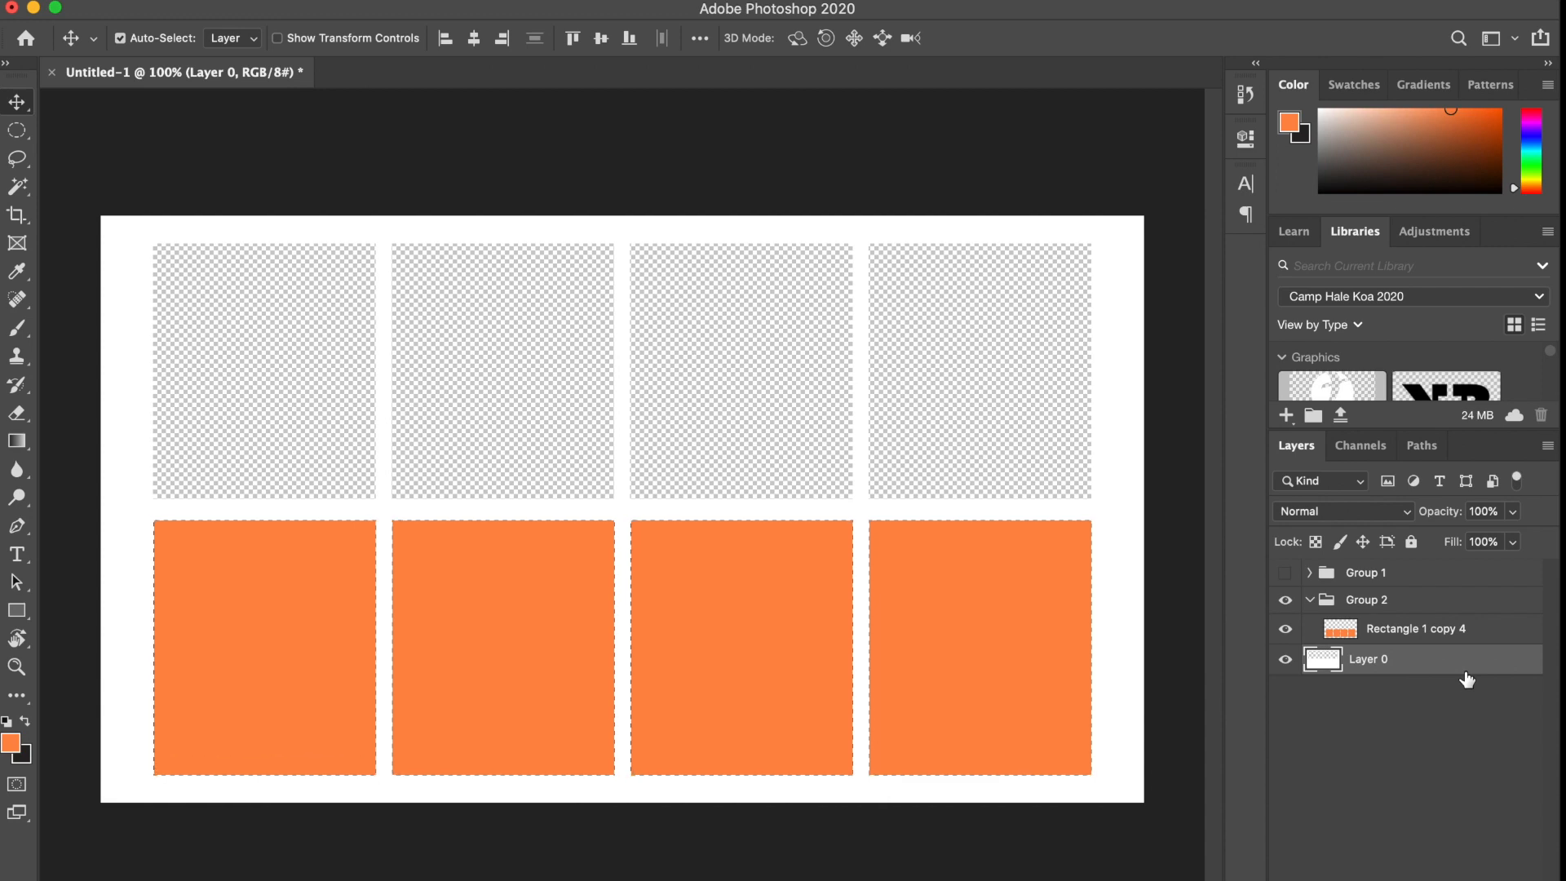
click(1311, 602)
click(1286, 600)
Delete Group 1 and Group 2 so only Layer 0 is left, and clear the selection.
click(1375, 597)
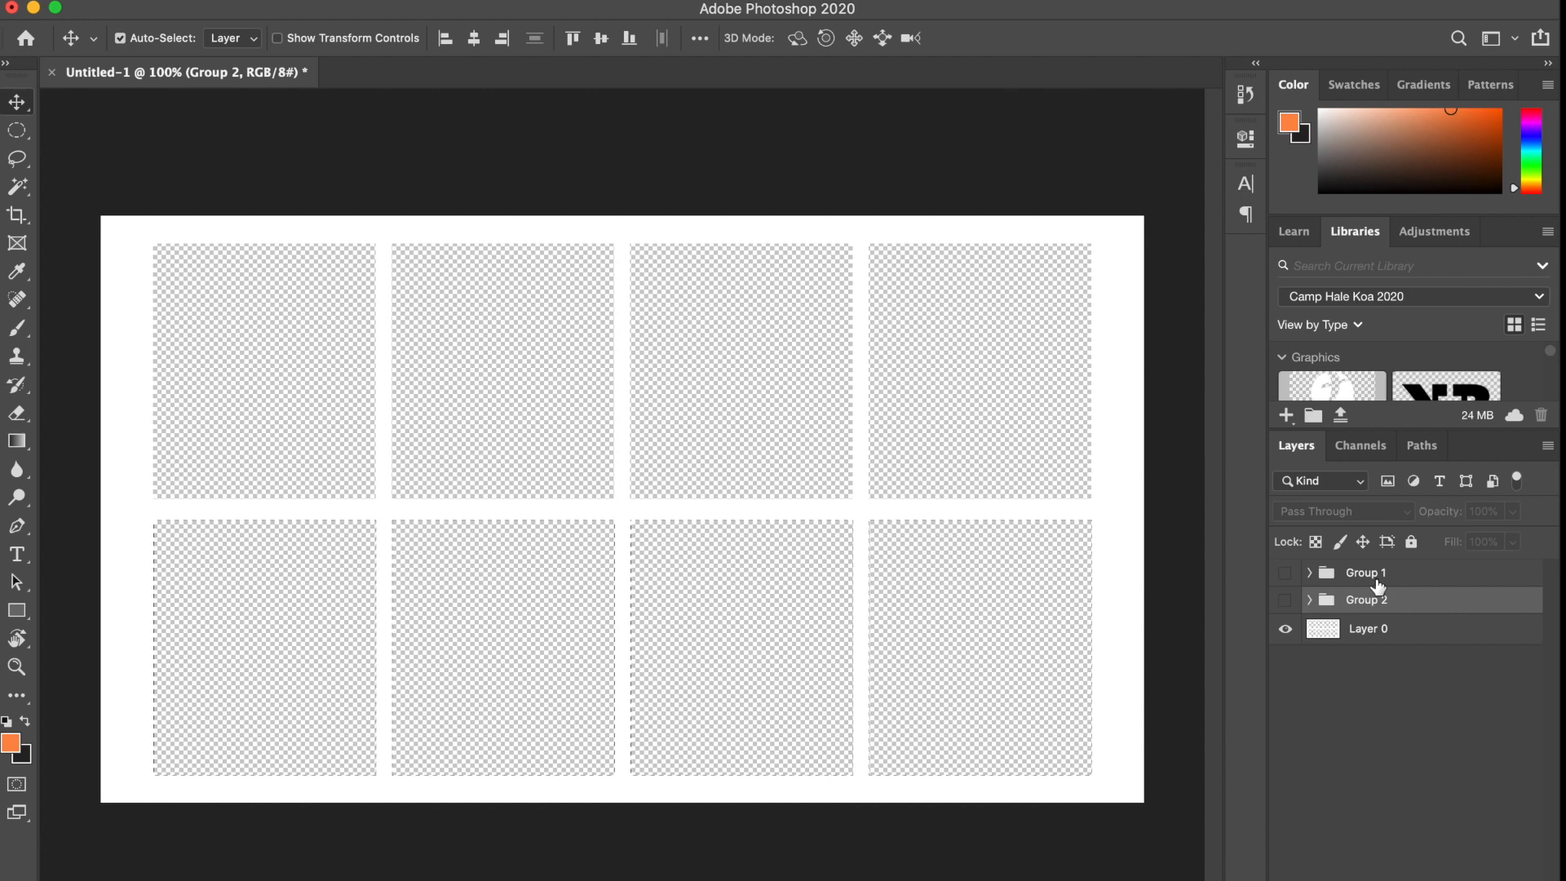
shift+click(1378, 576)
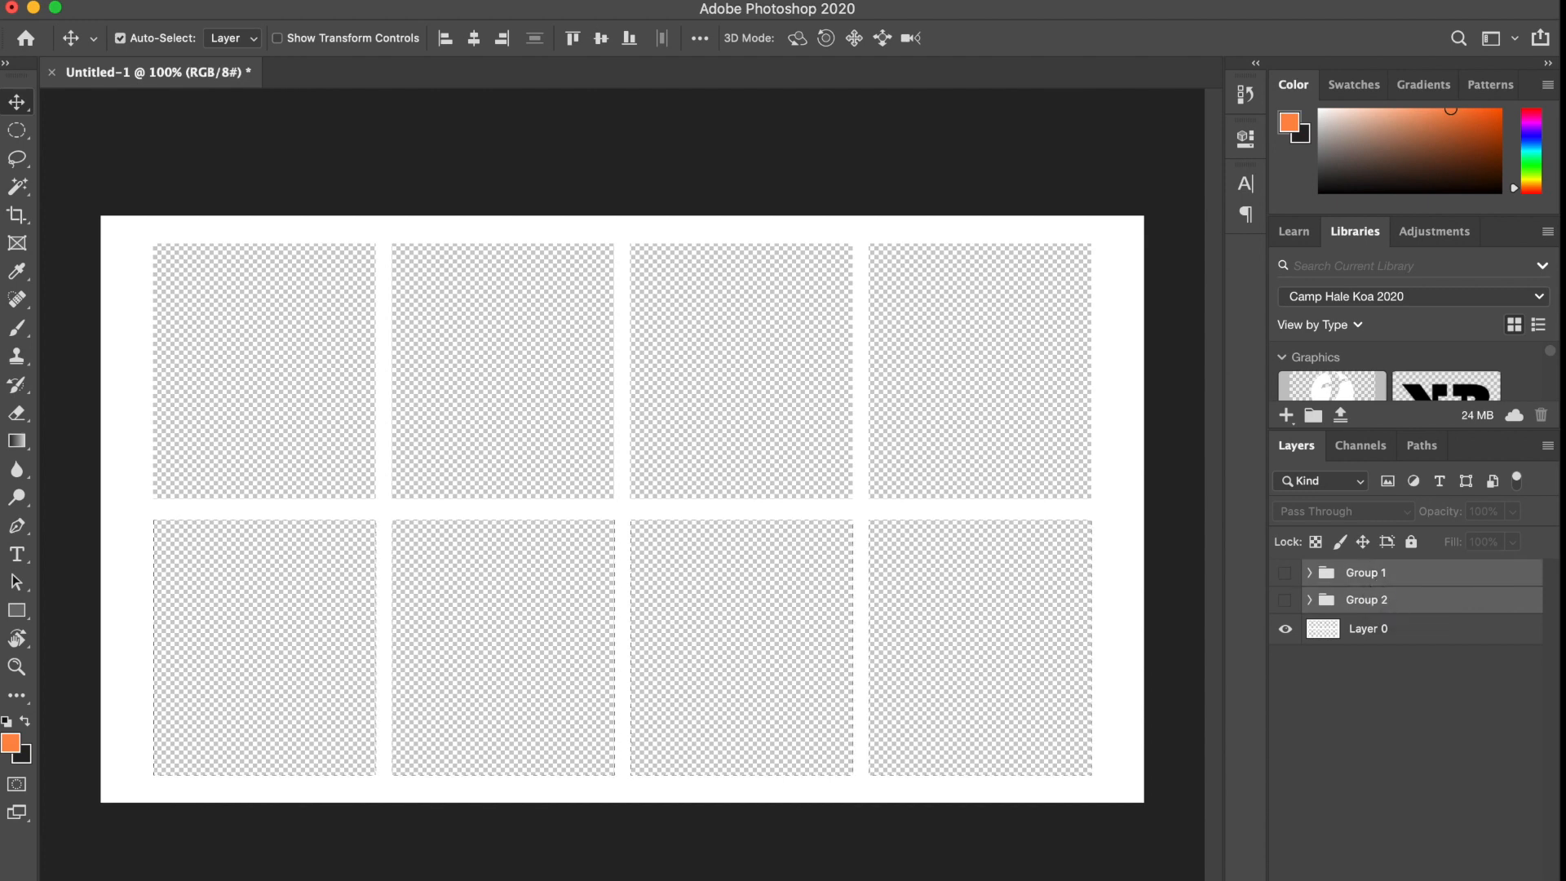
key(BackSpace)
click(941, 327)
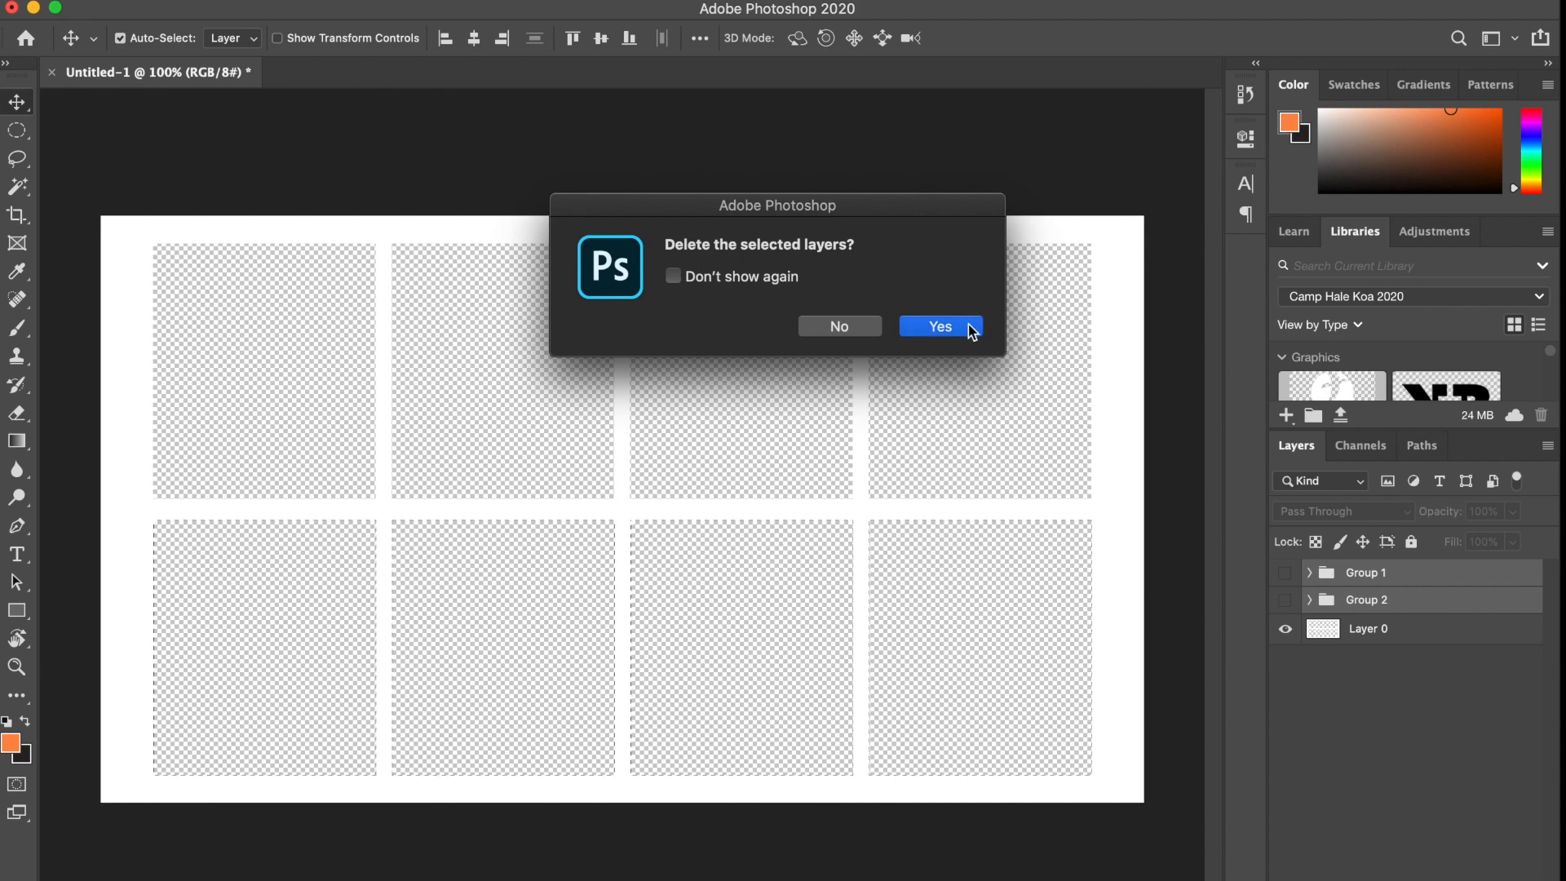
key(super+d)
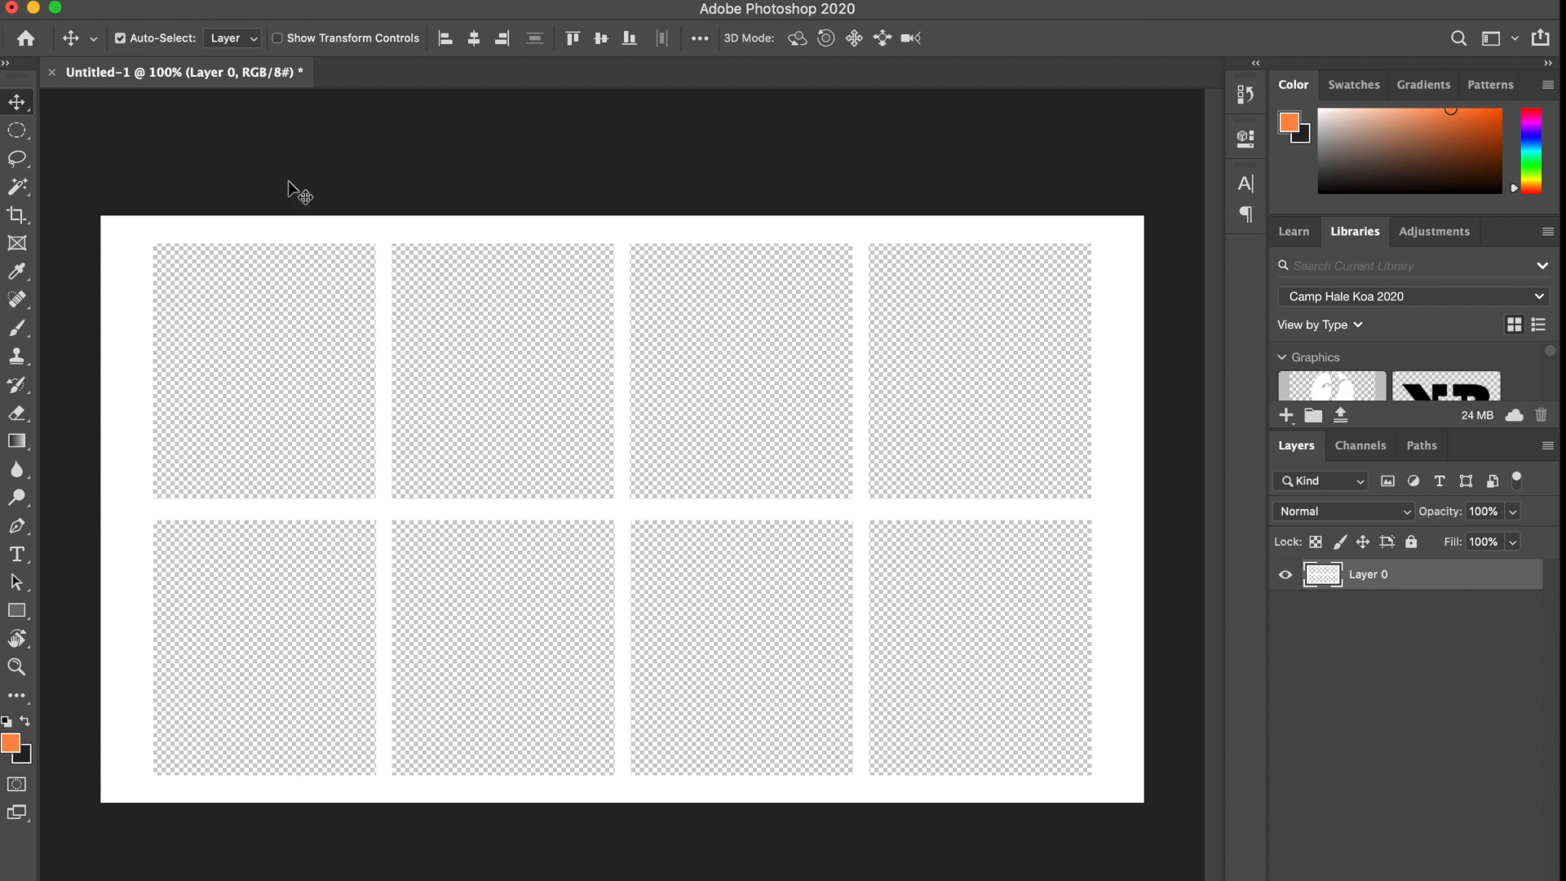
Export the transparent grid as a PNG named grid.png to the Desktop.
click(168, 9)
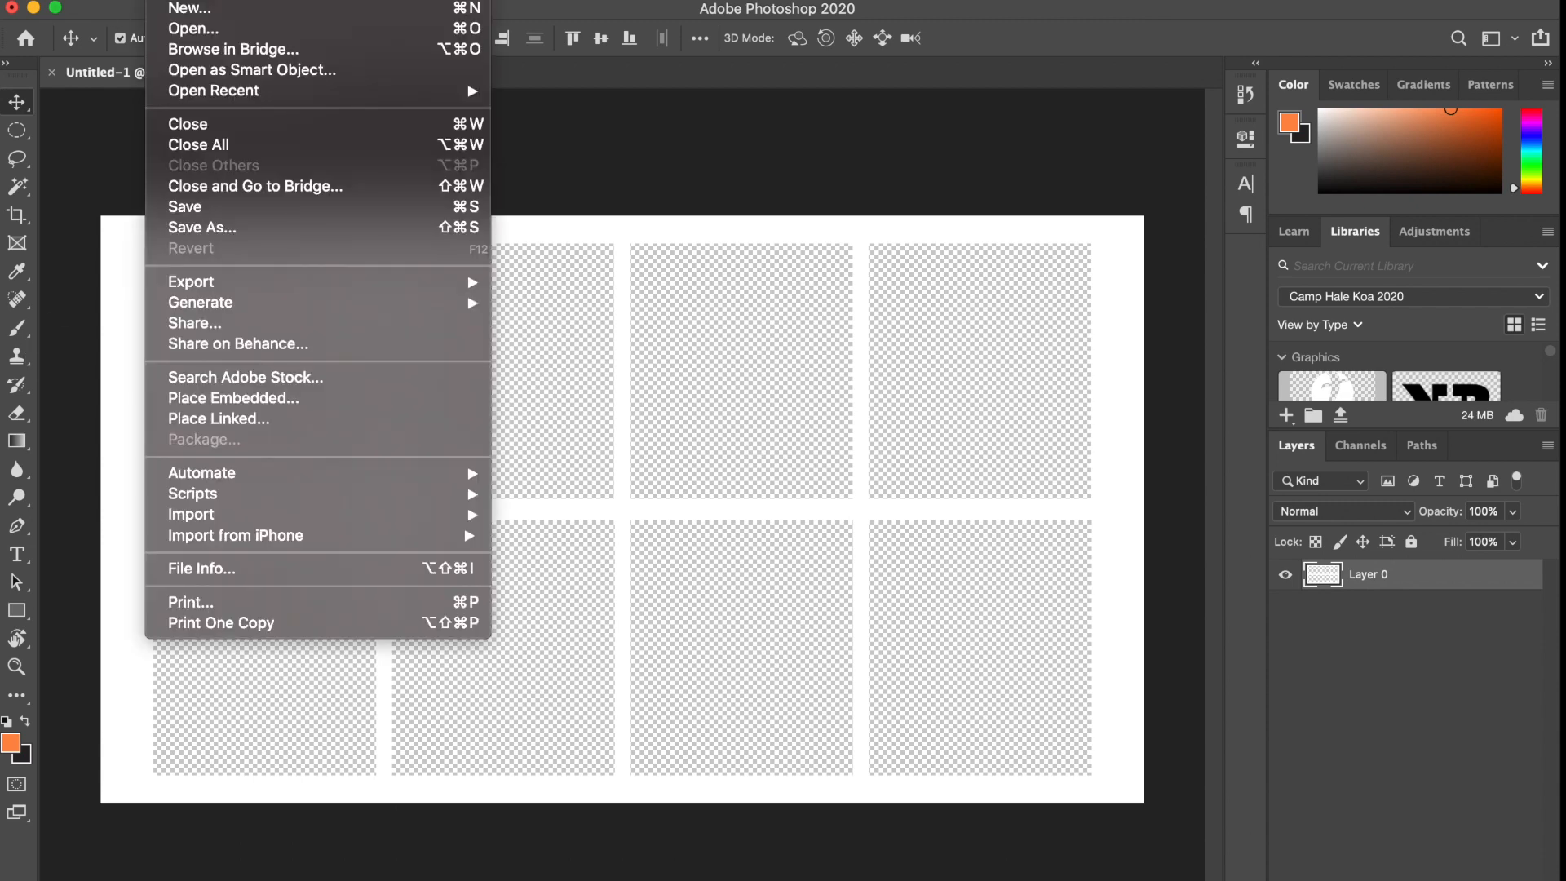
mouse_move(455, 284)
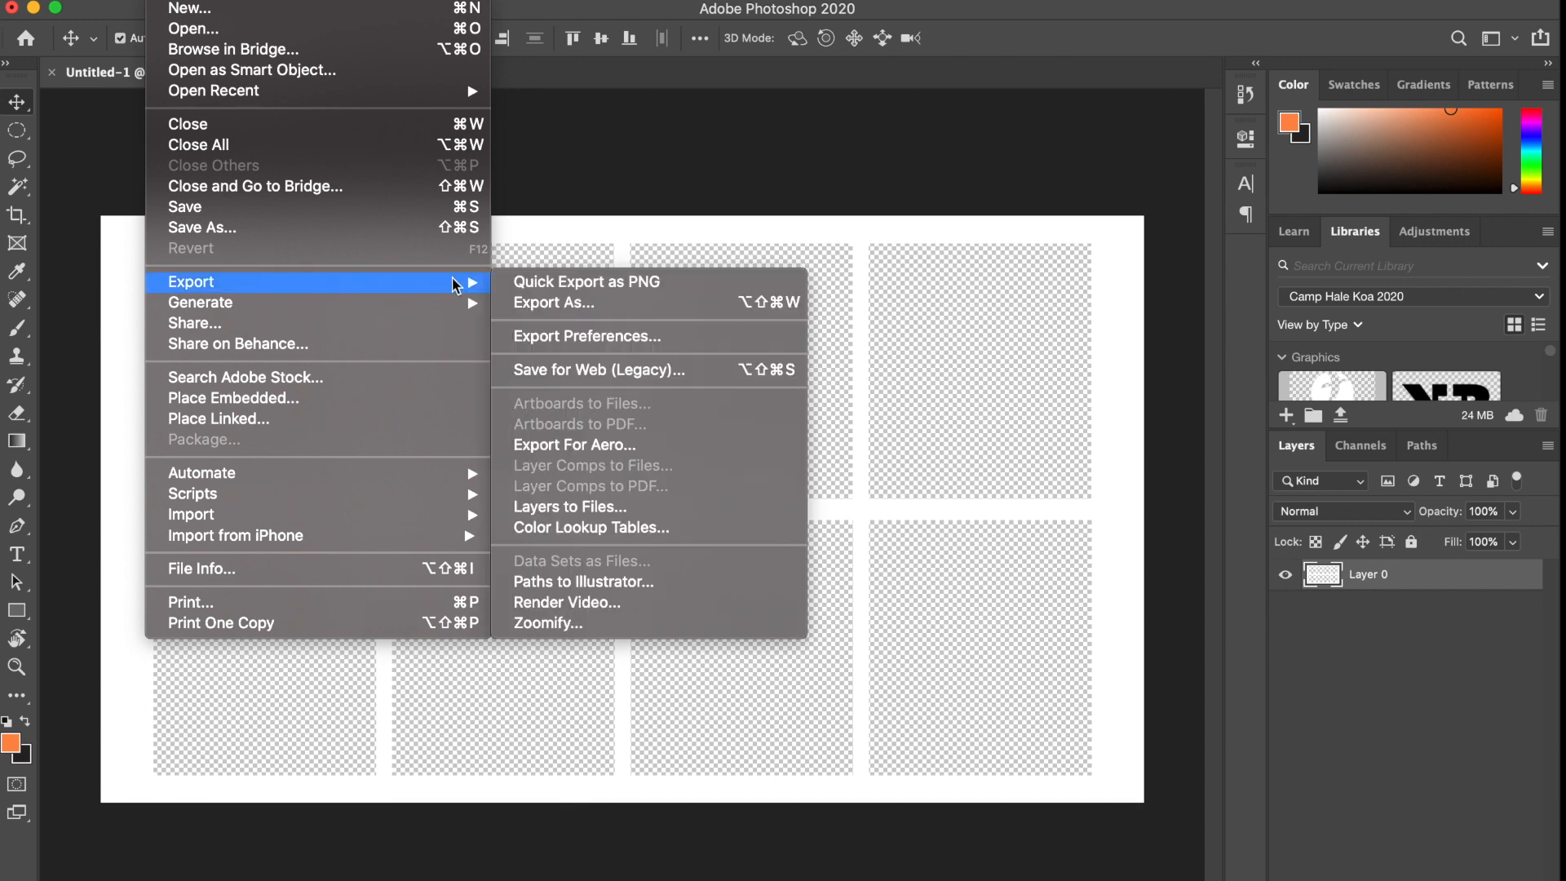
click(569, 283)
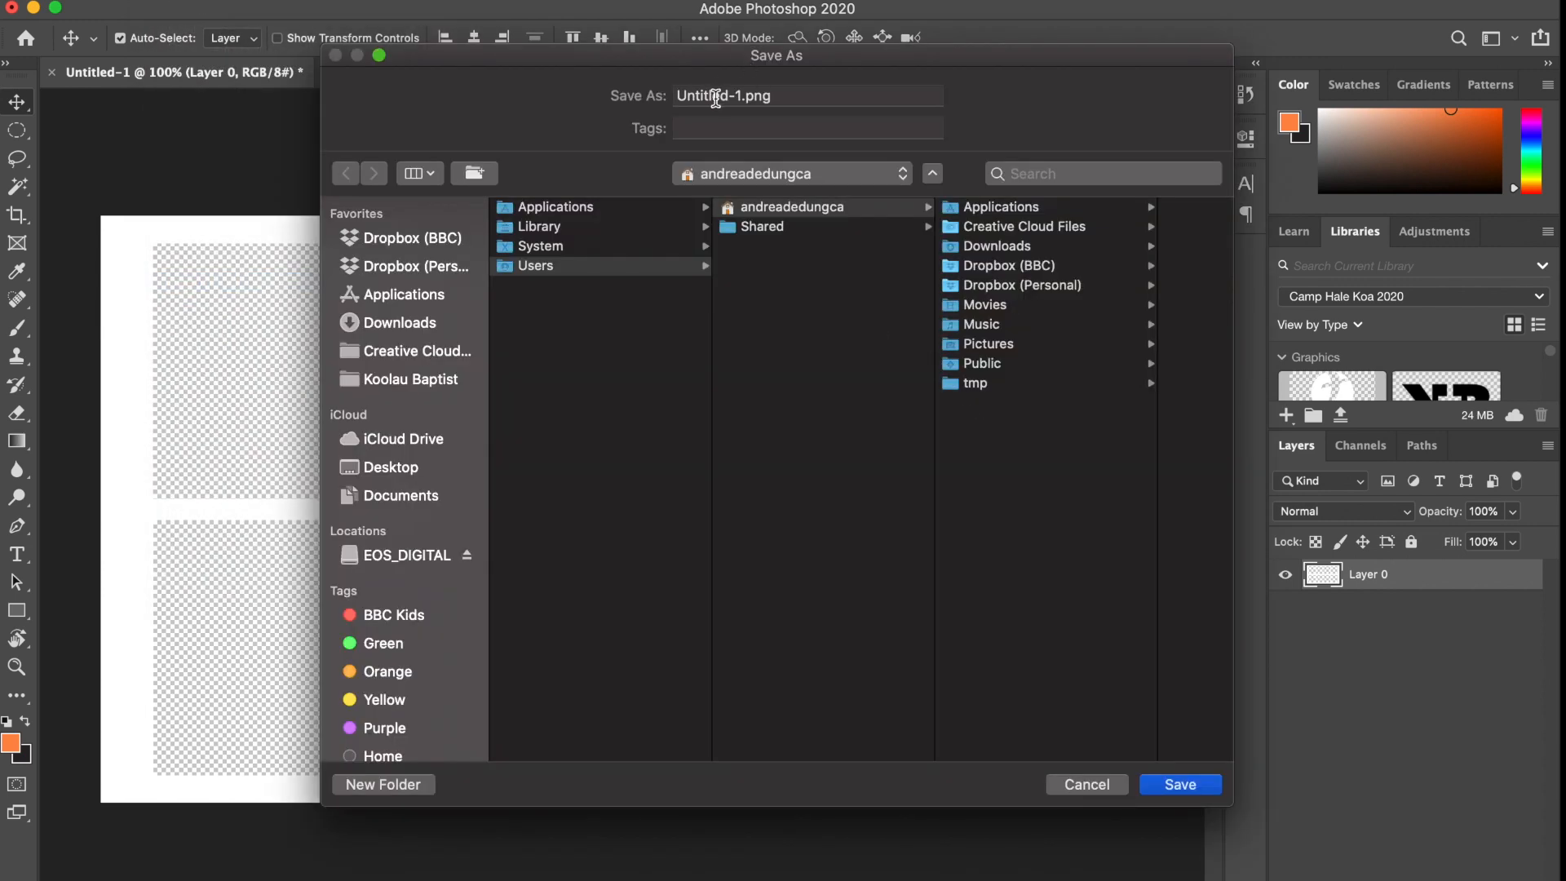
drag(746, 95, 665, 100)
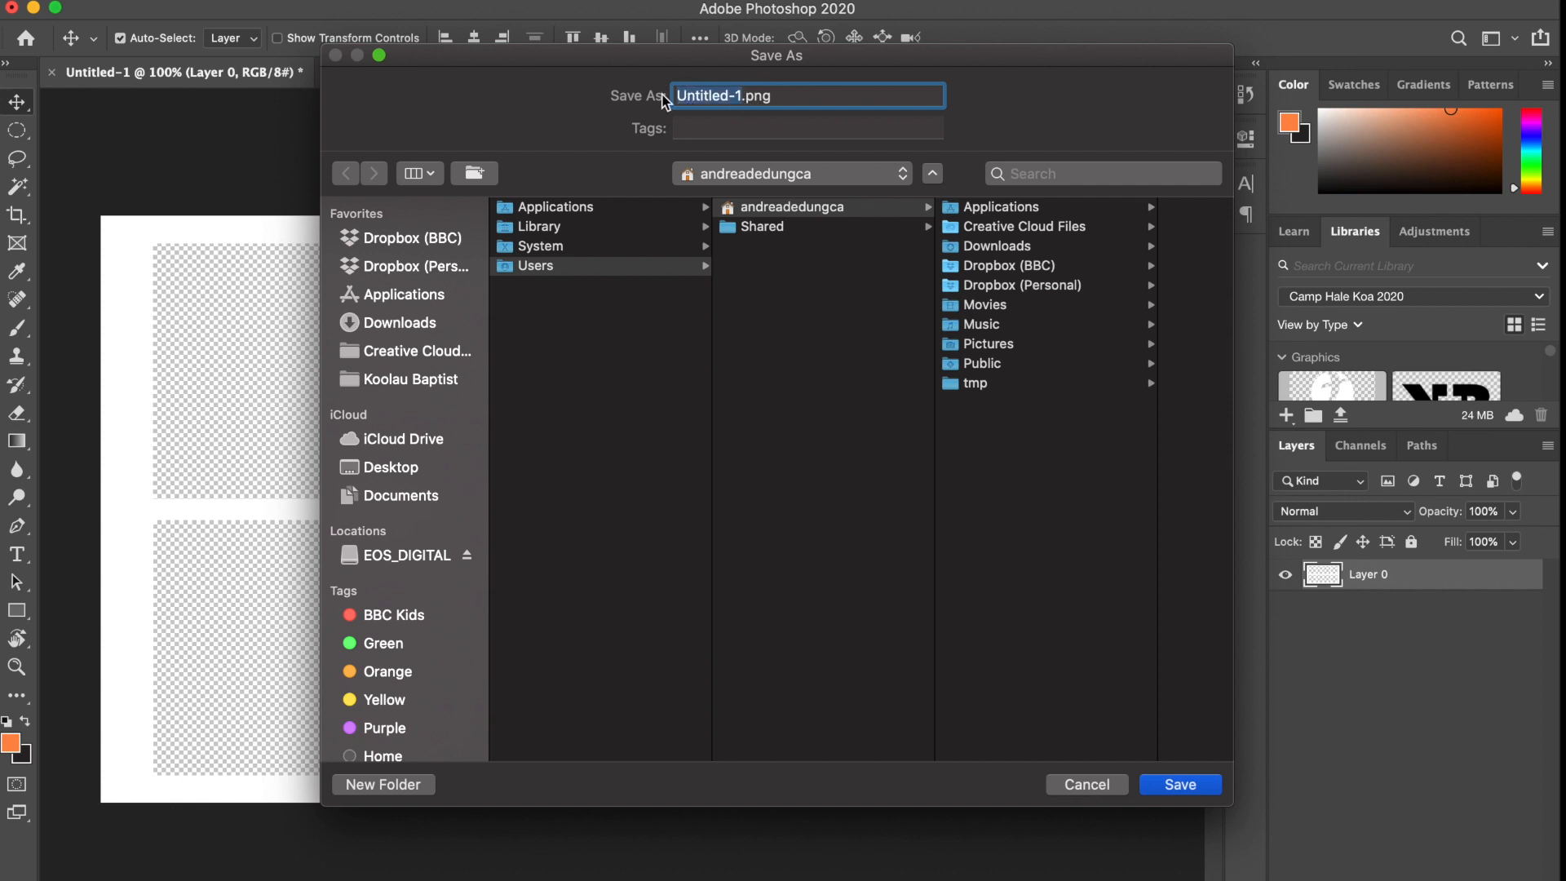
text(grid)
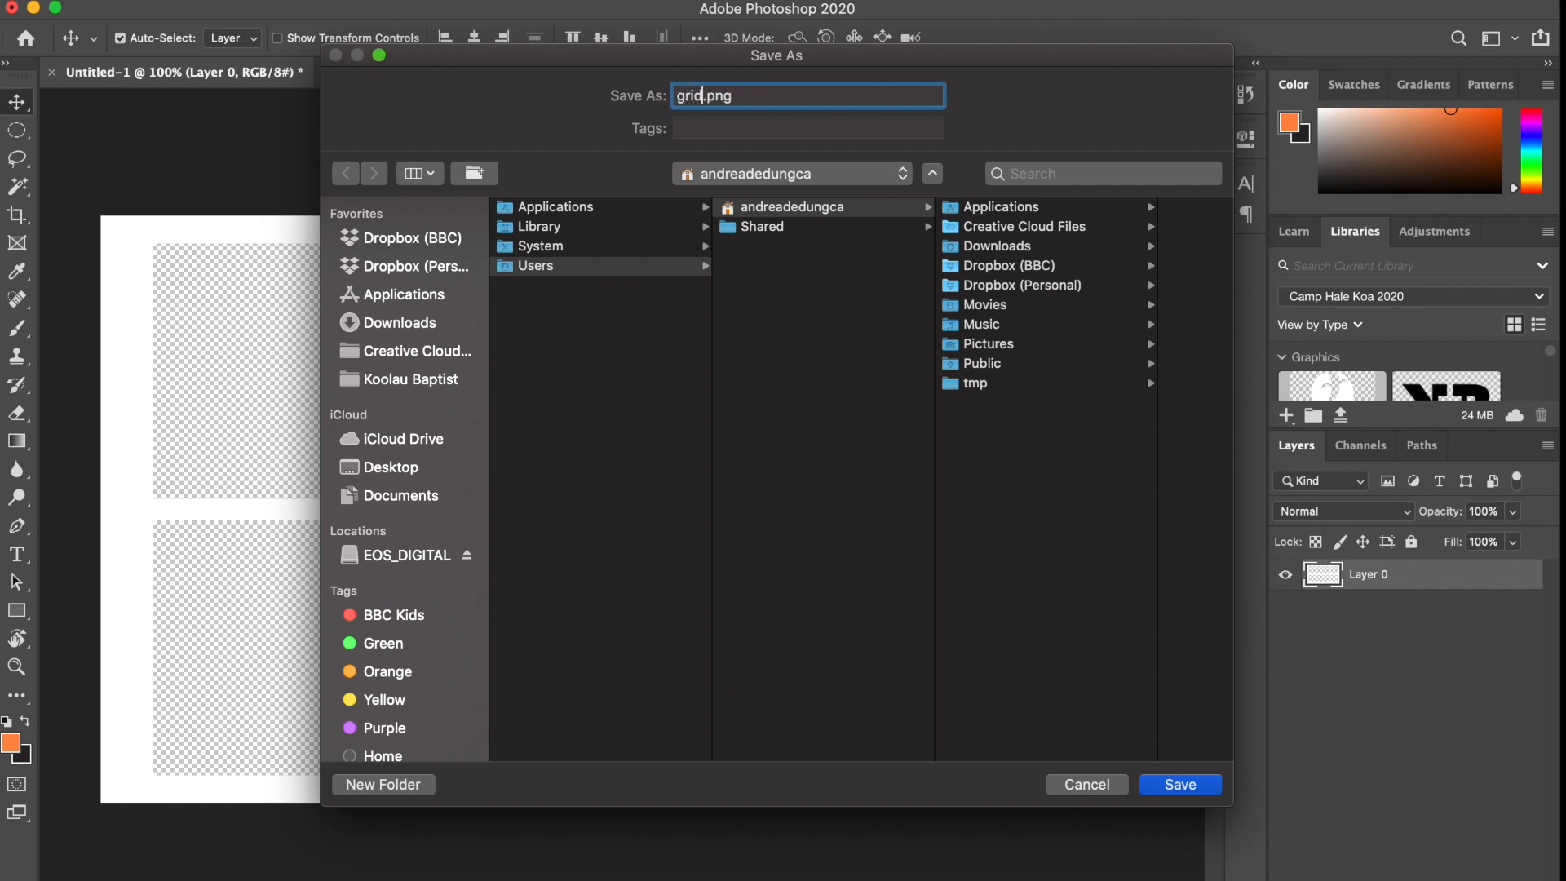
click(412, 475)
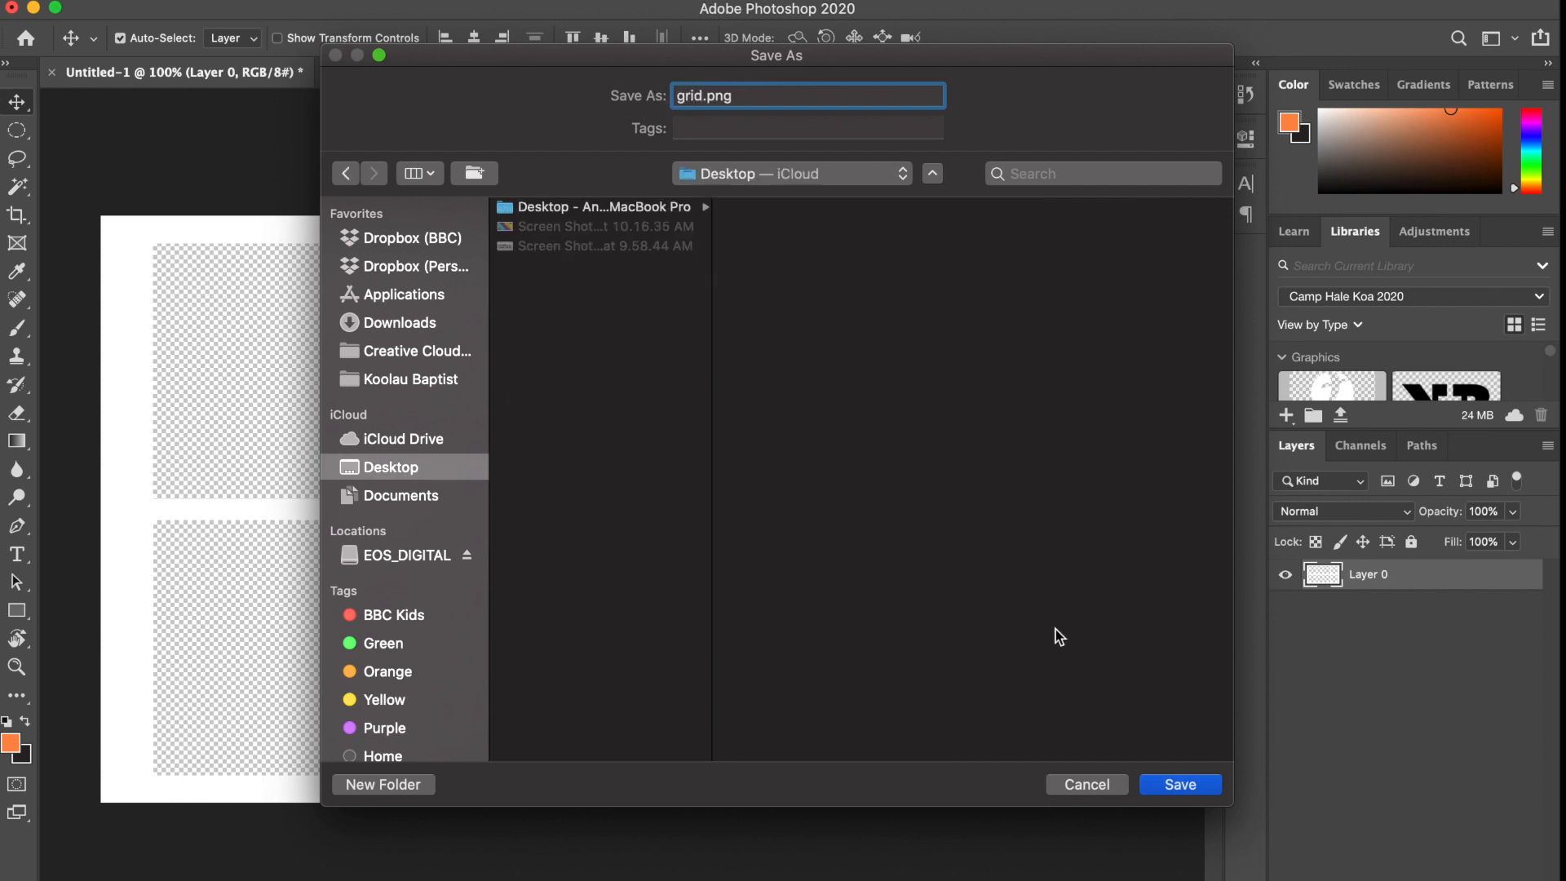
click(1179, 785)
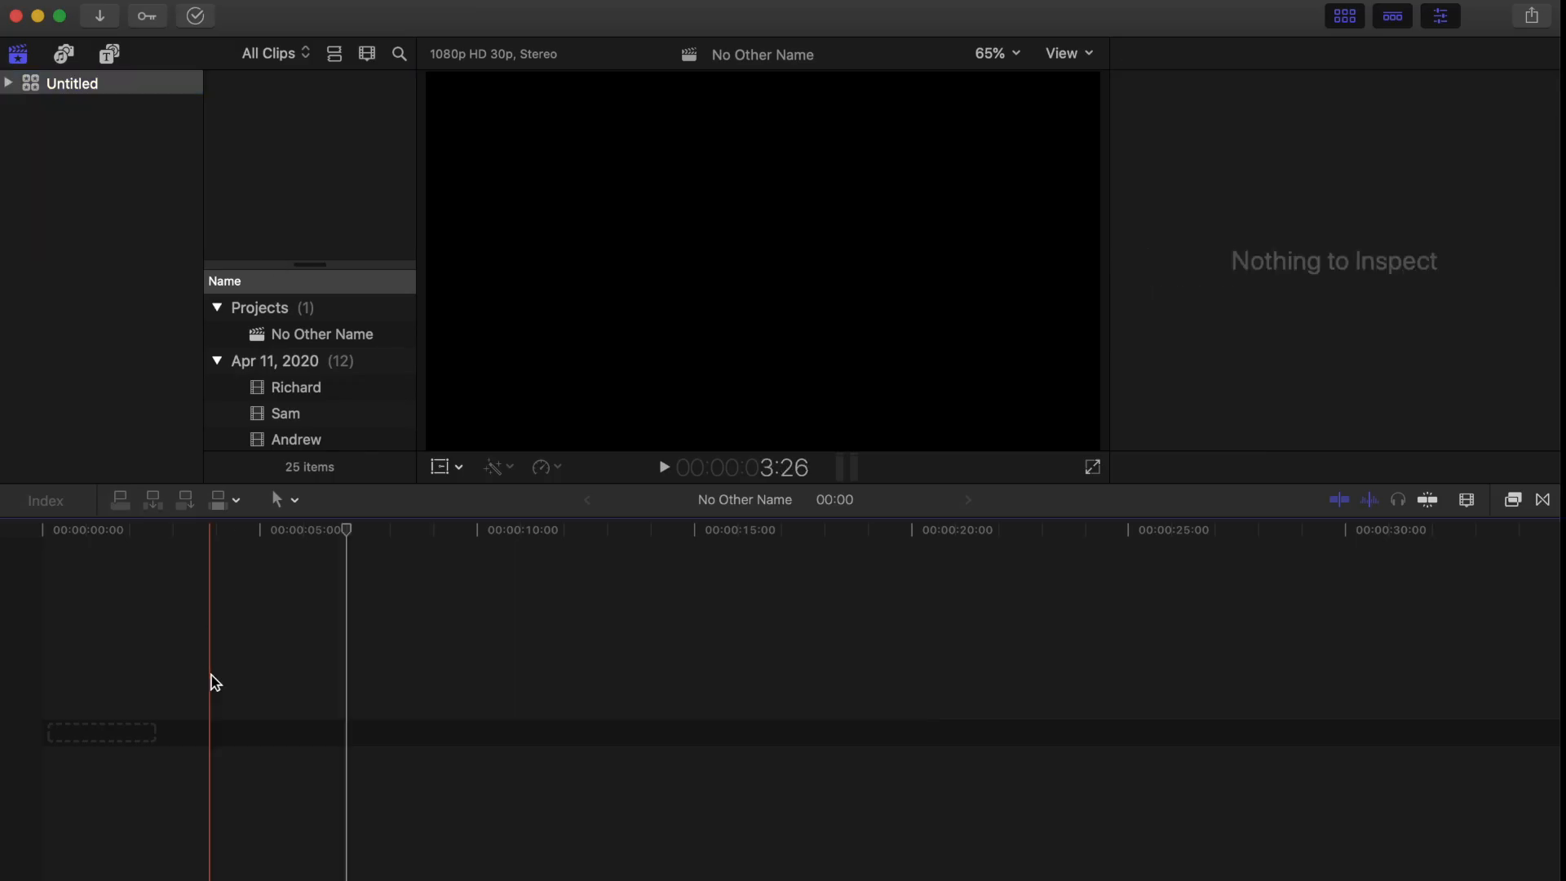
Create a 1080p HD 30p project named No Other Name 1 in the 4-11-20 event.
click(72, 722)
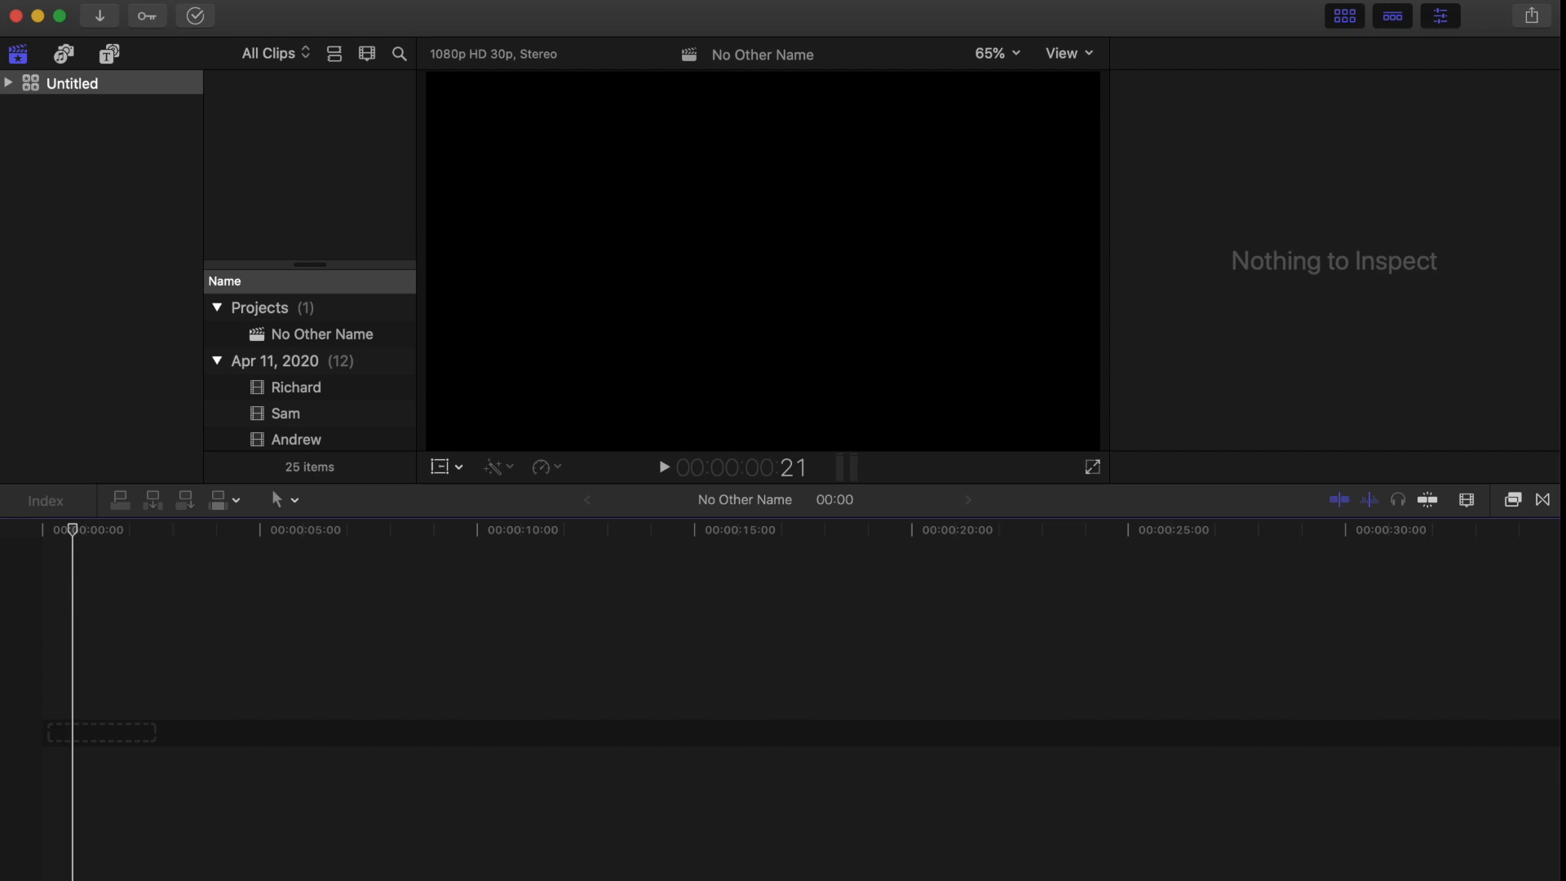
click(184, 2)
mouse_move(216, 15)
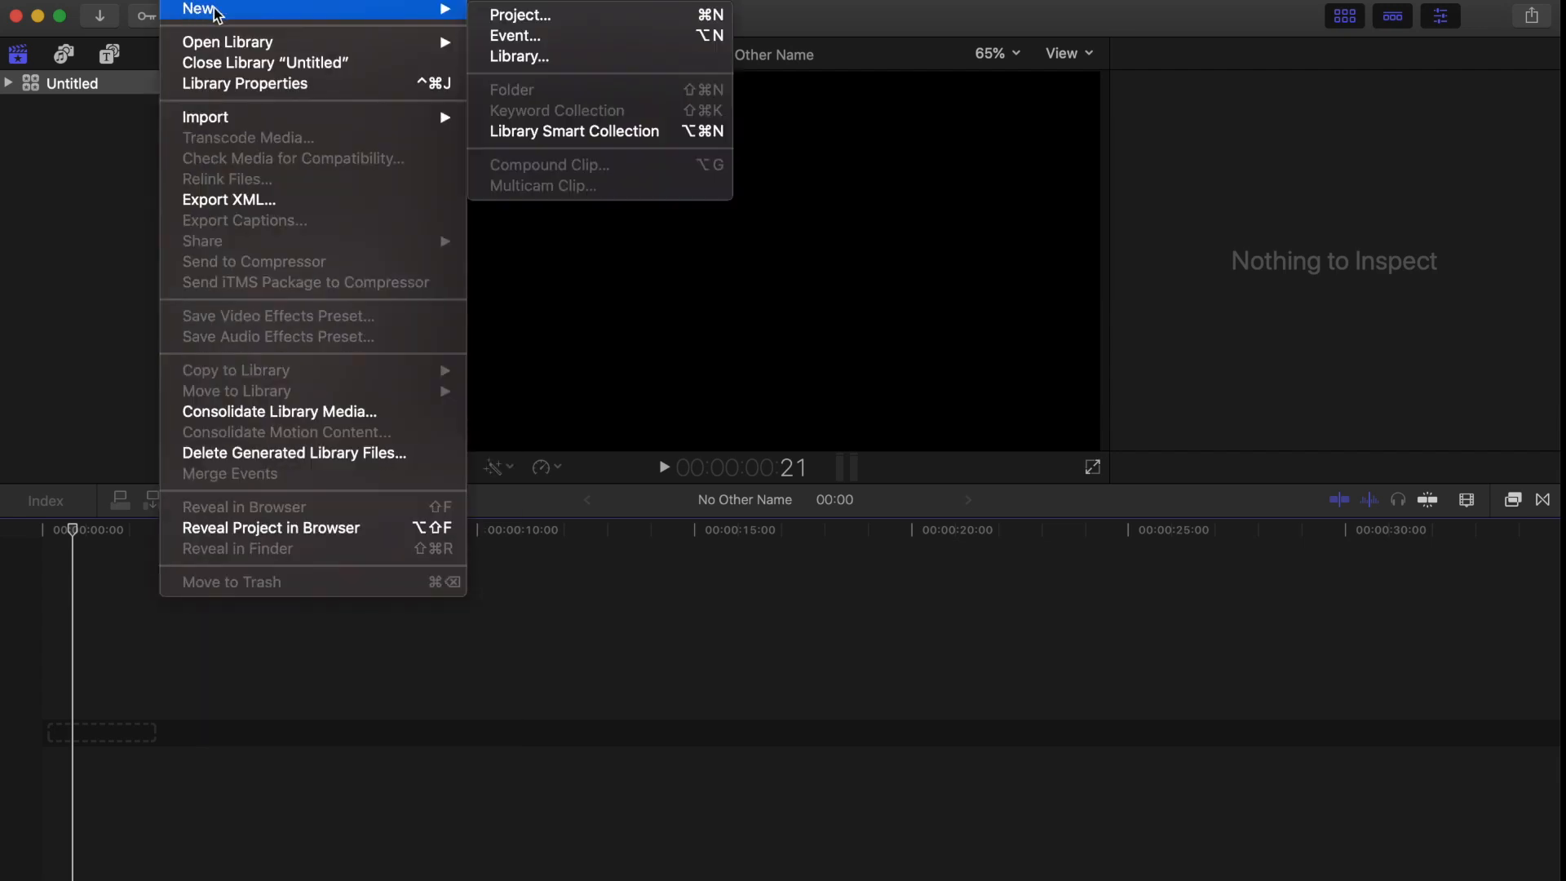
click(495, 14)
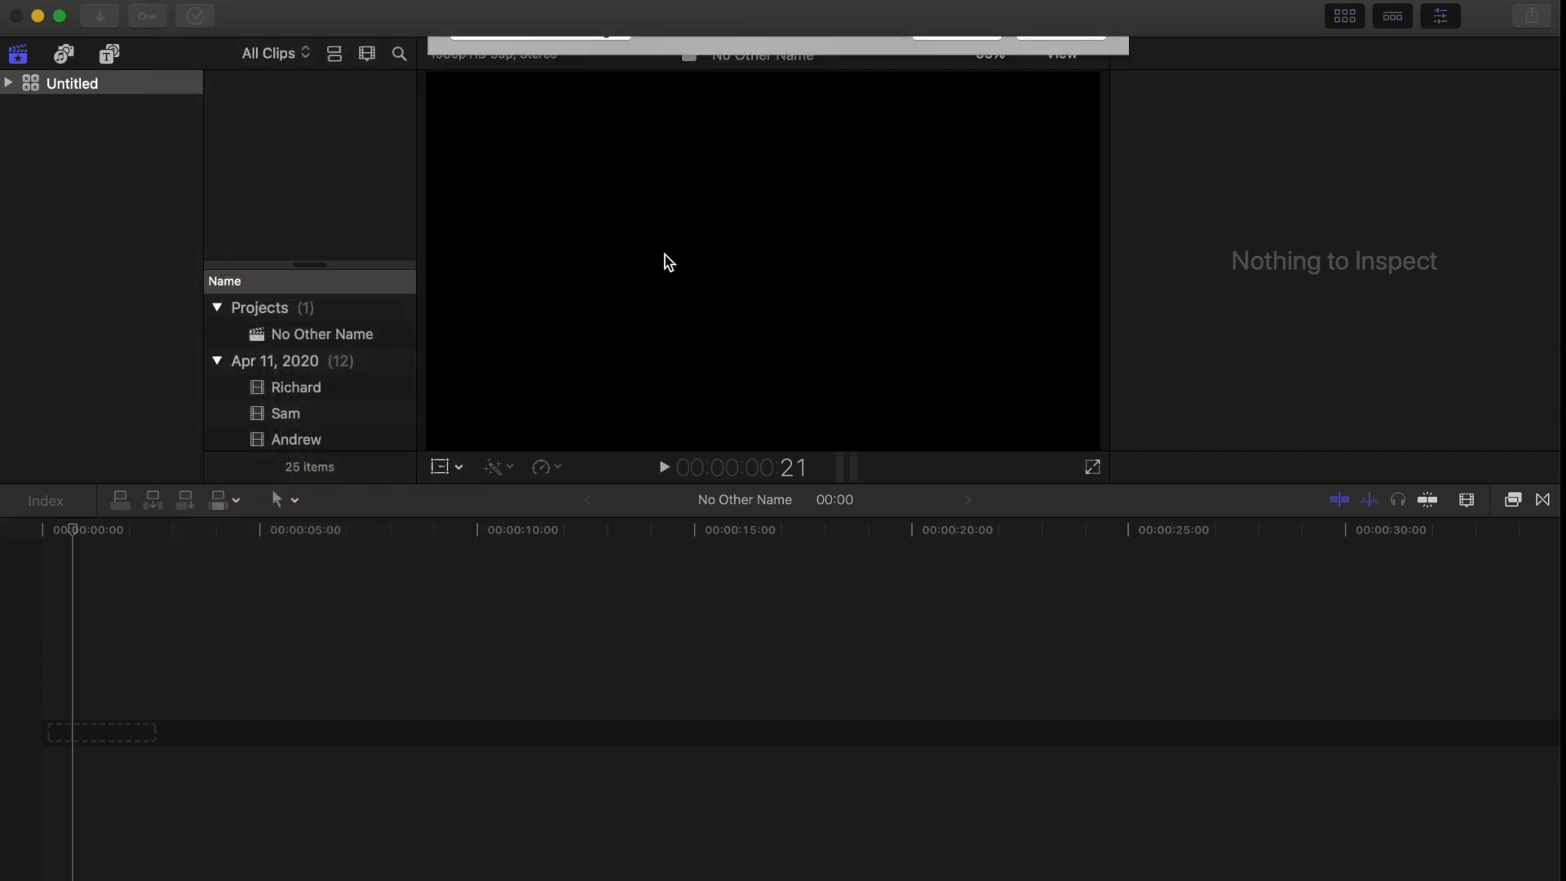
triple_click(766, 55)
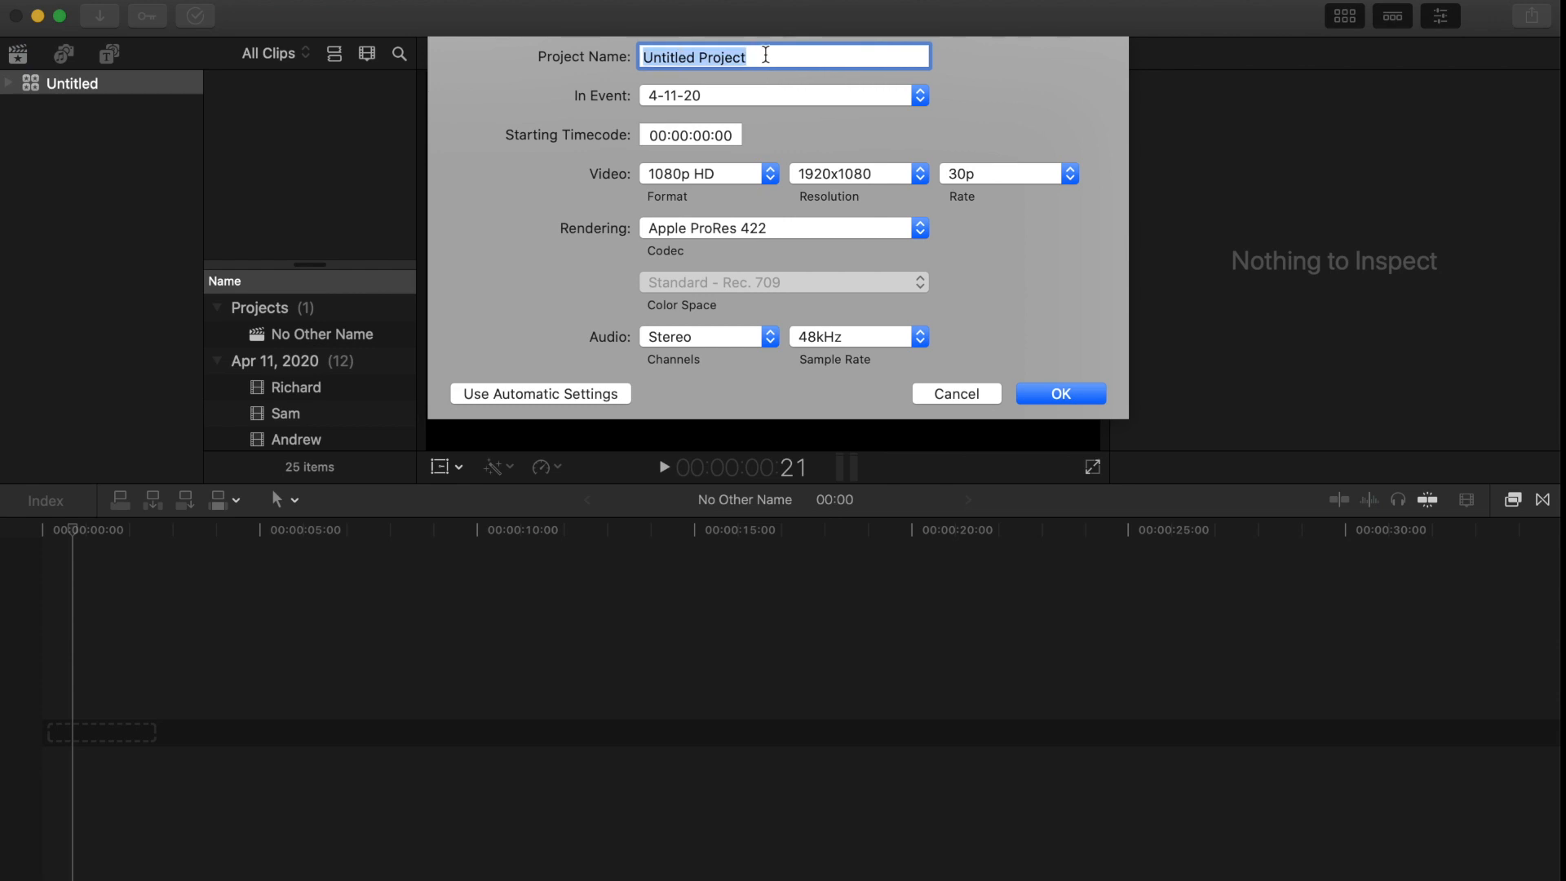
text(o Other Name)
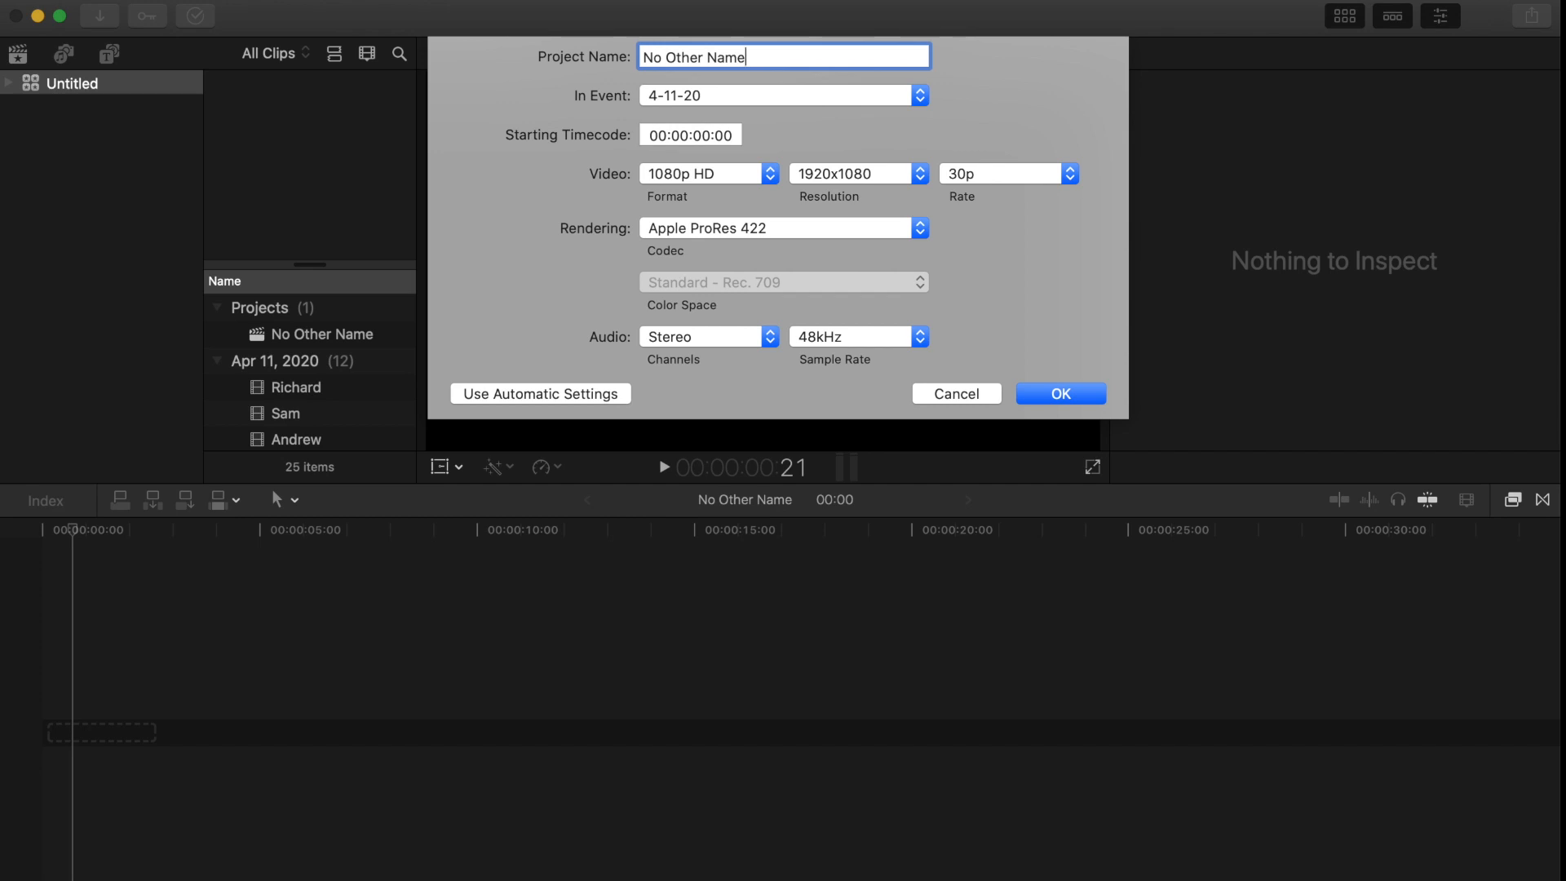
key(Return)
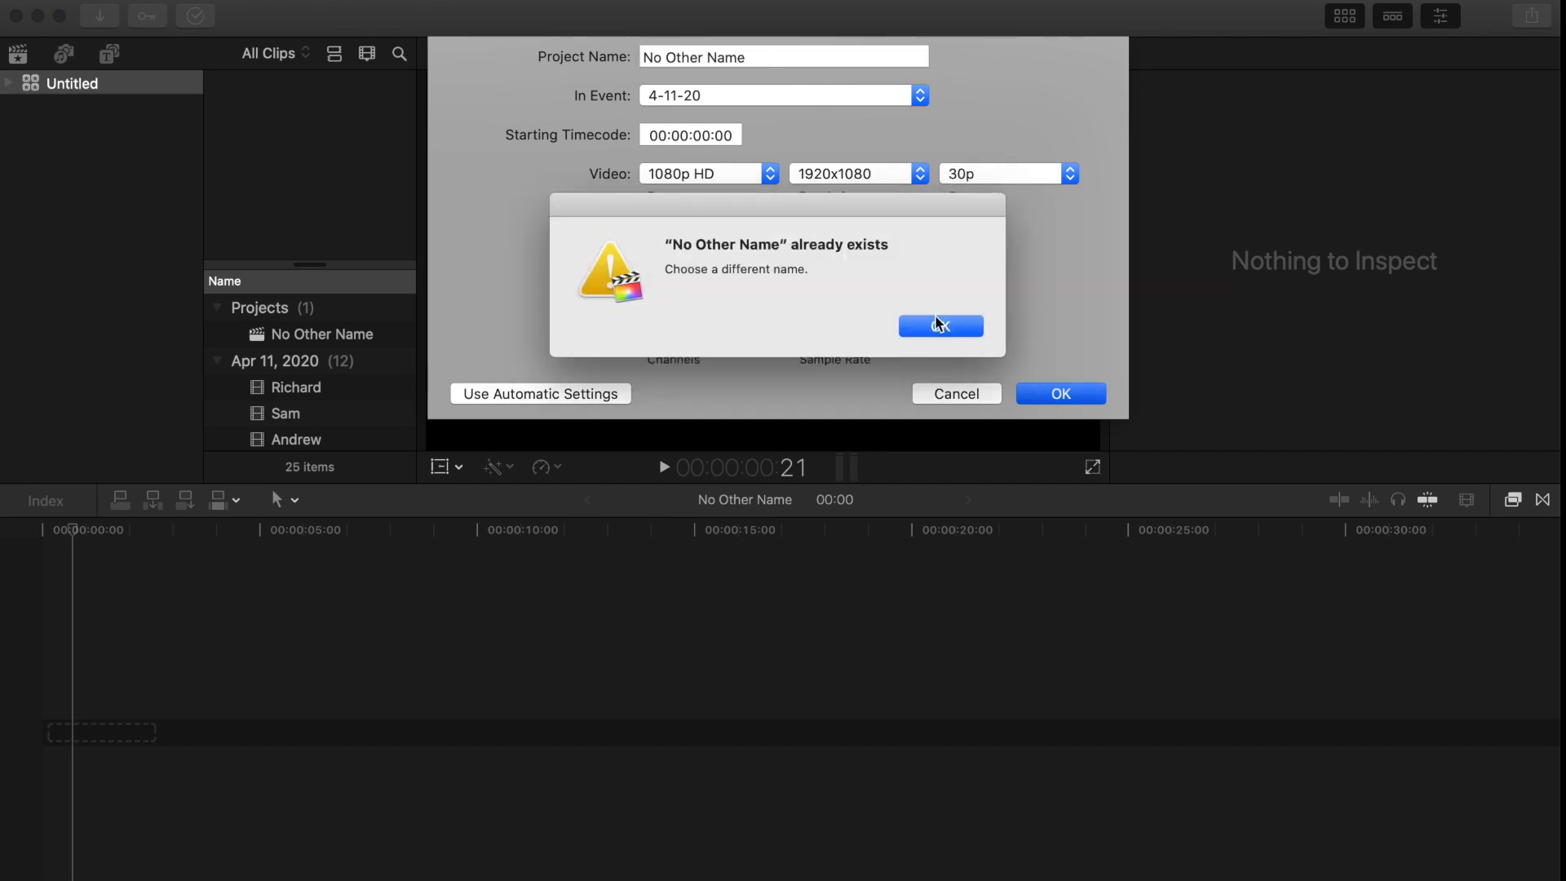
click(922, 323)
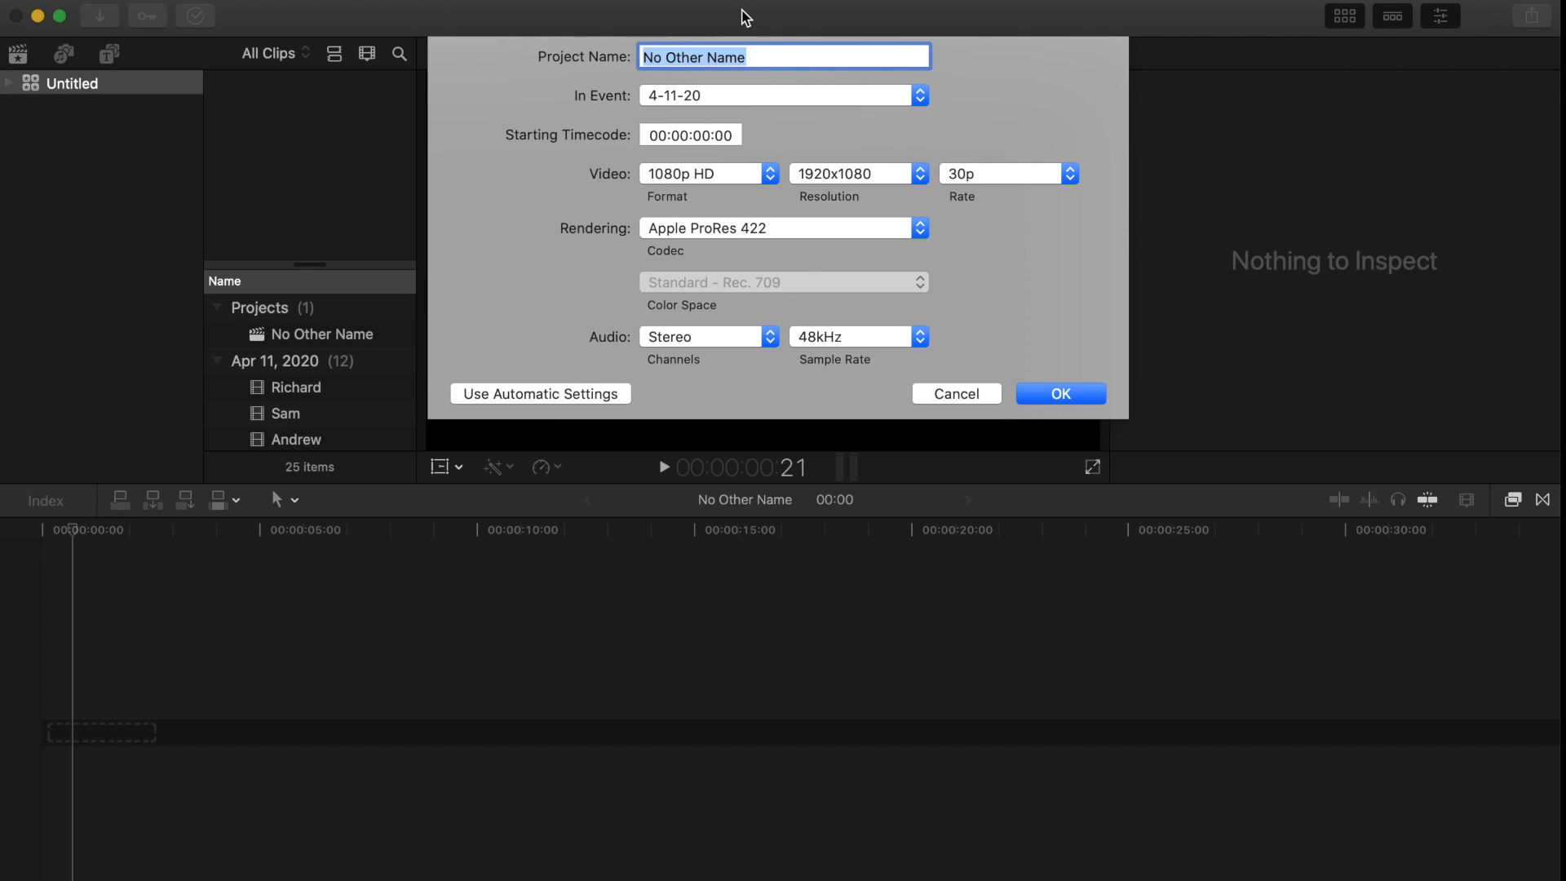
click(768, 57)
text(1)
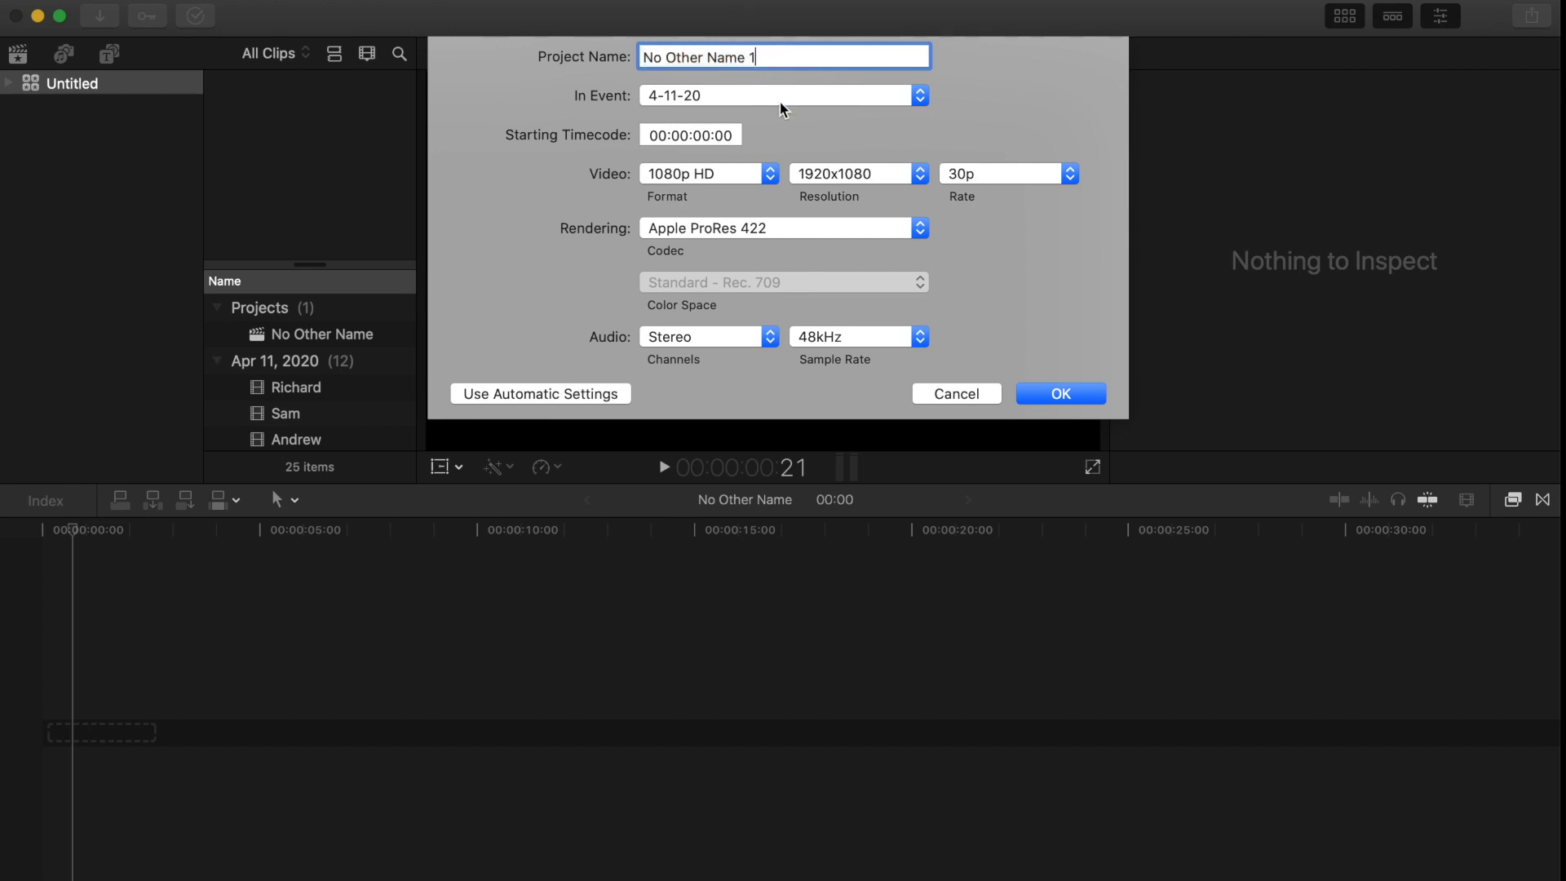
click(1090, 397)
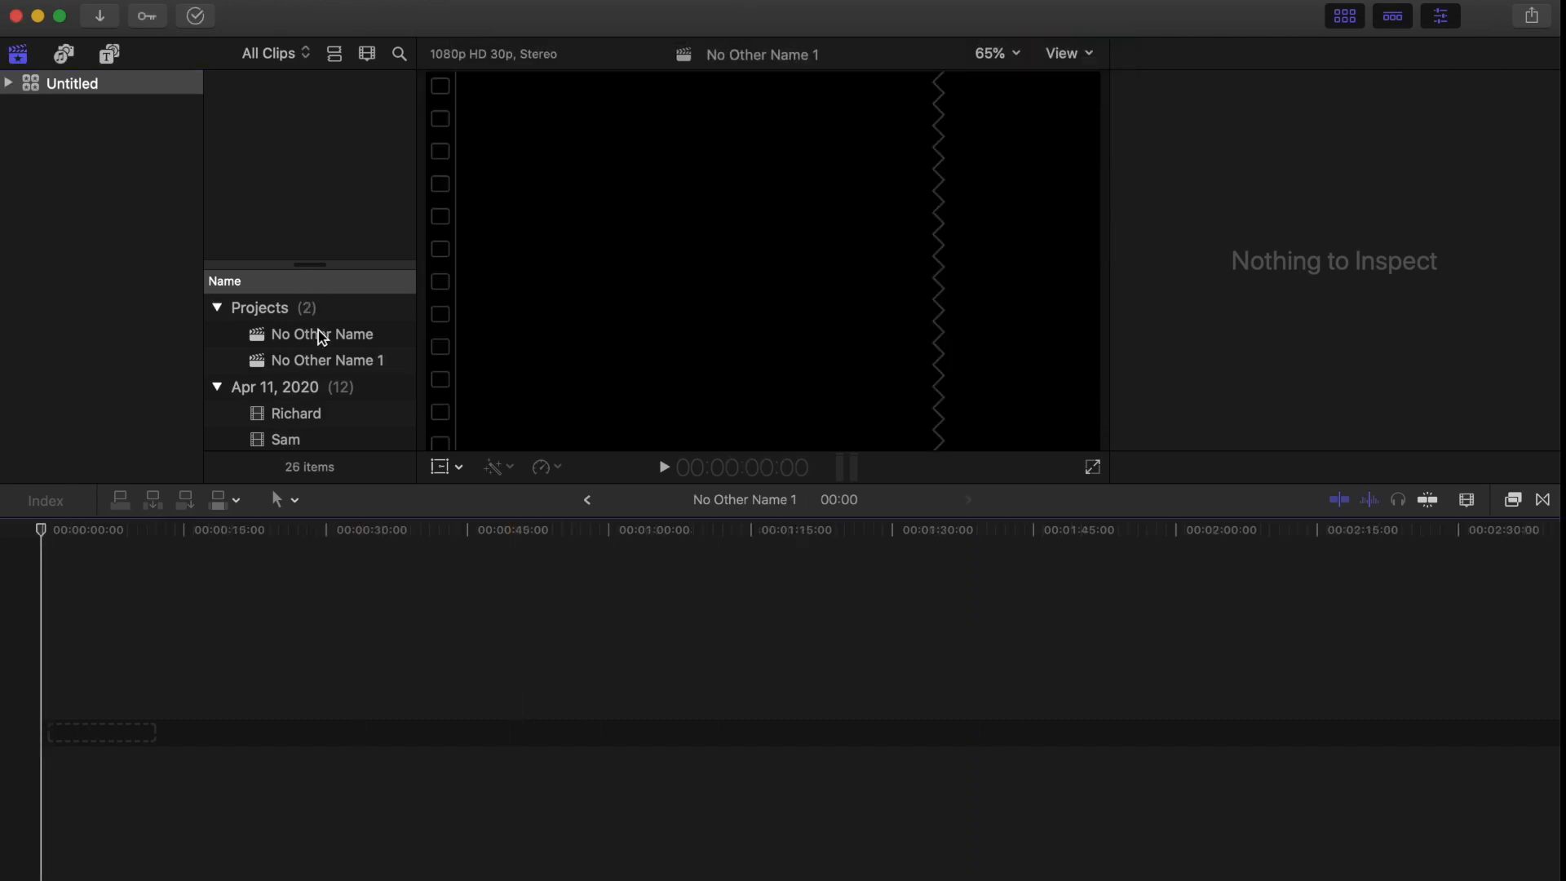
Place the No Other Name - Final Piano Loud audio clip at the very start of the new project's timeline.
click(336, 360)
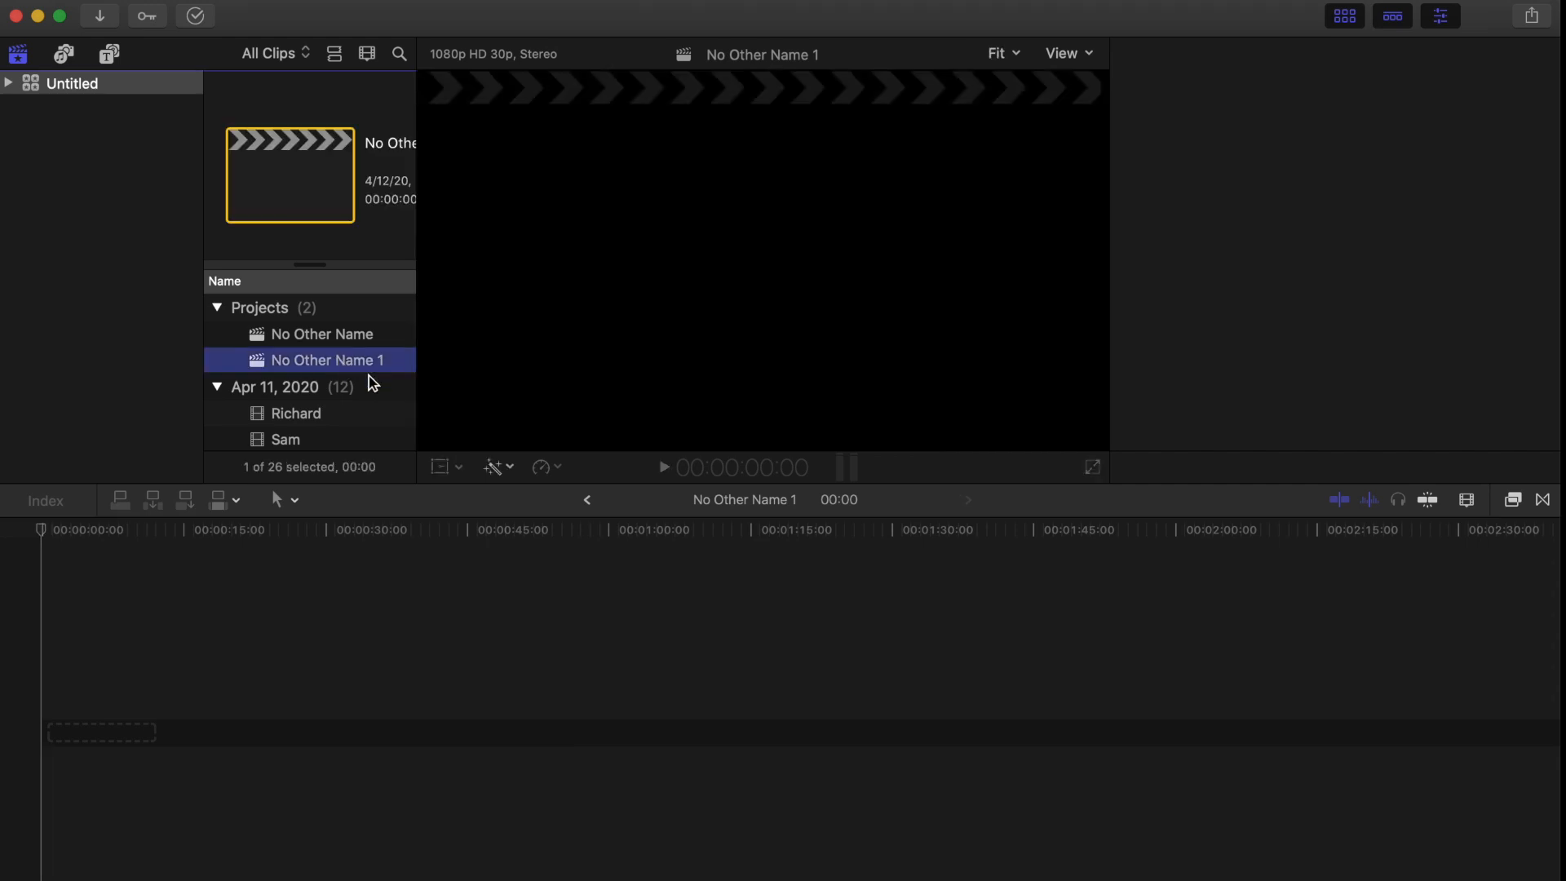
scroll(317, 363, down, 2)
scroll(315, 360, up, 2)
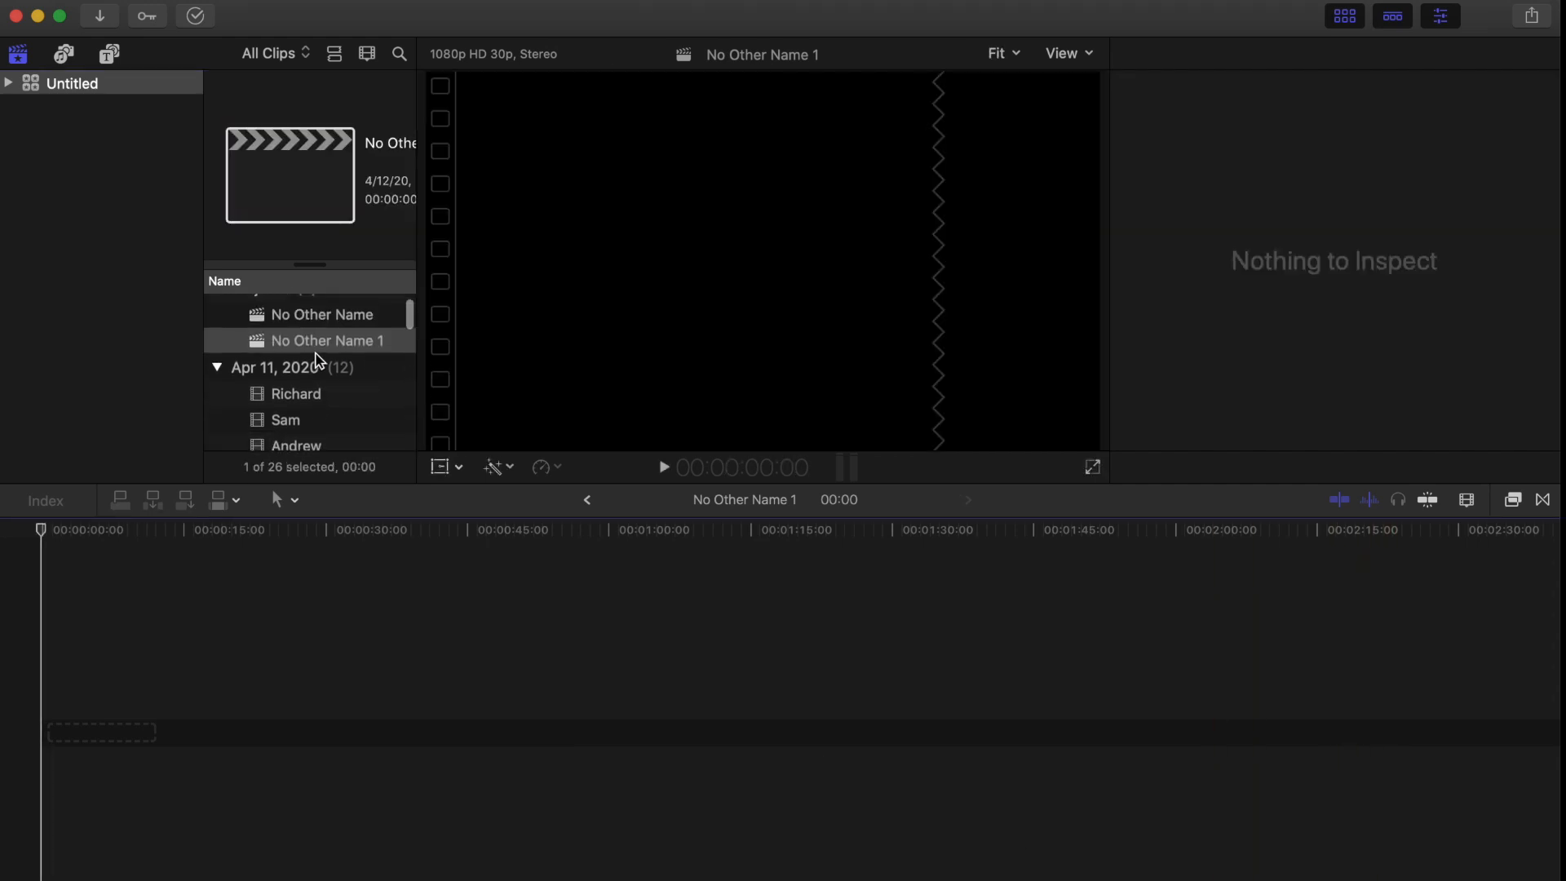
scroll(316, 359, down, 4)
scroll(318, 360, down, 1)
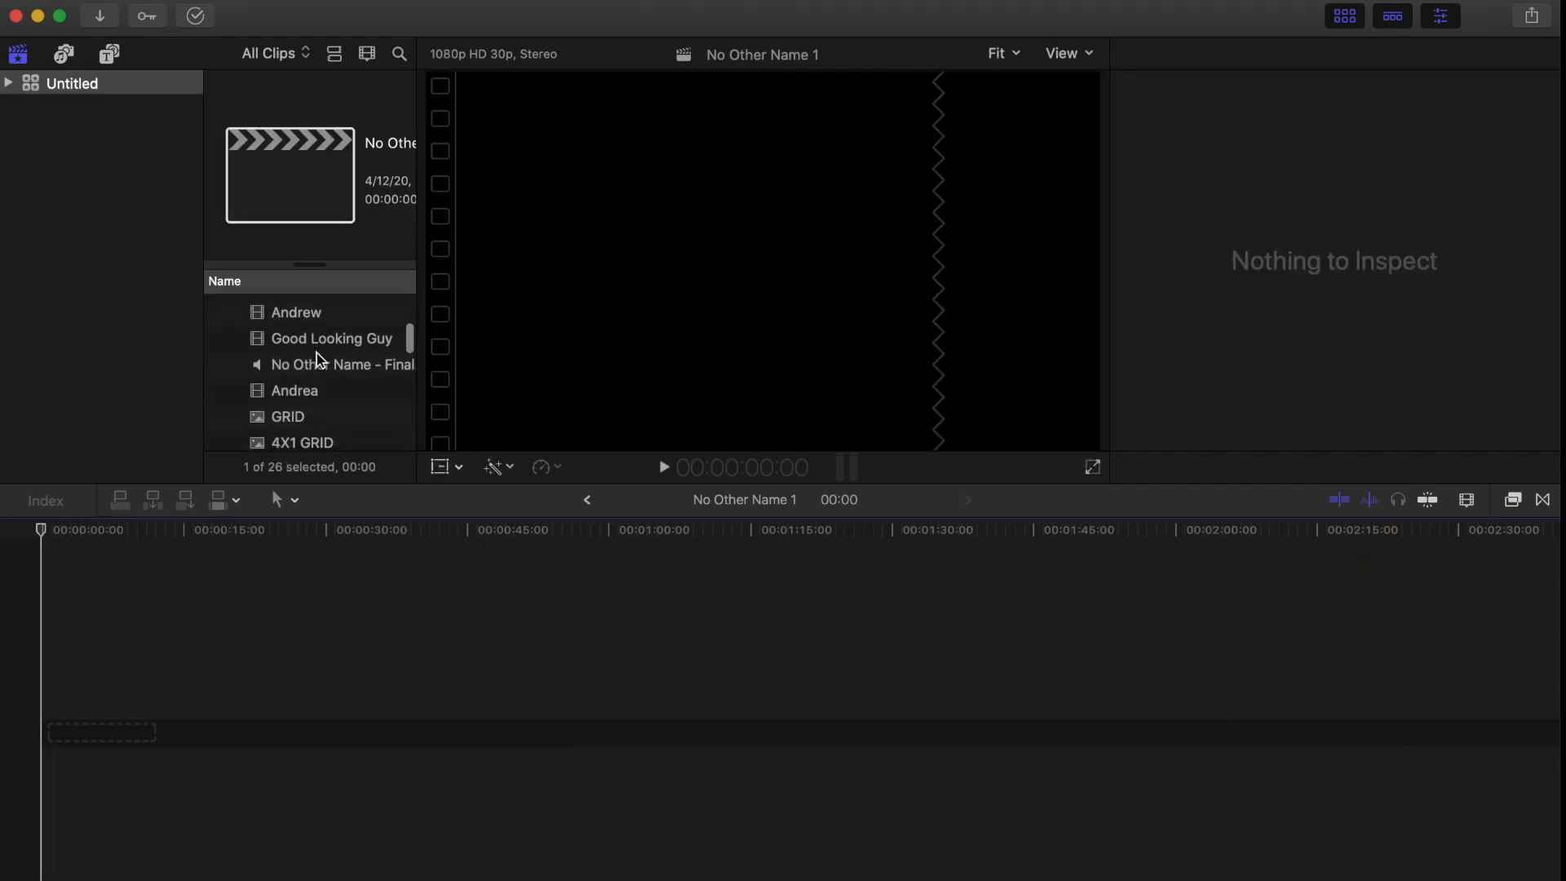
scroll(318, 360, down, 2)
scroll(318, 360, up, 6)
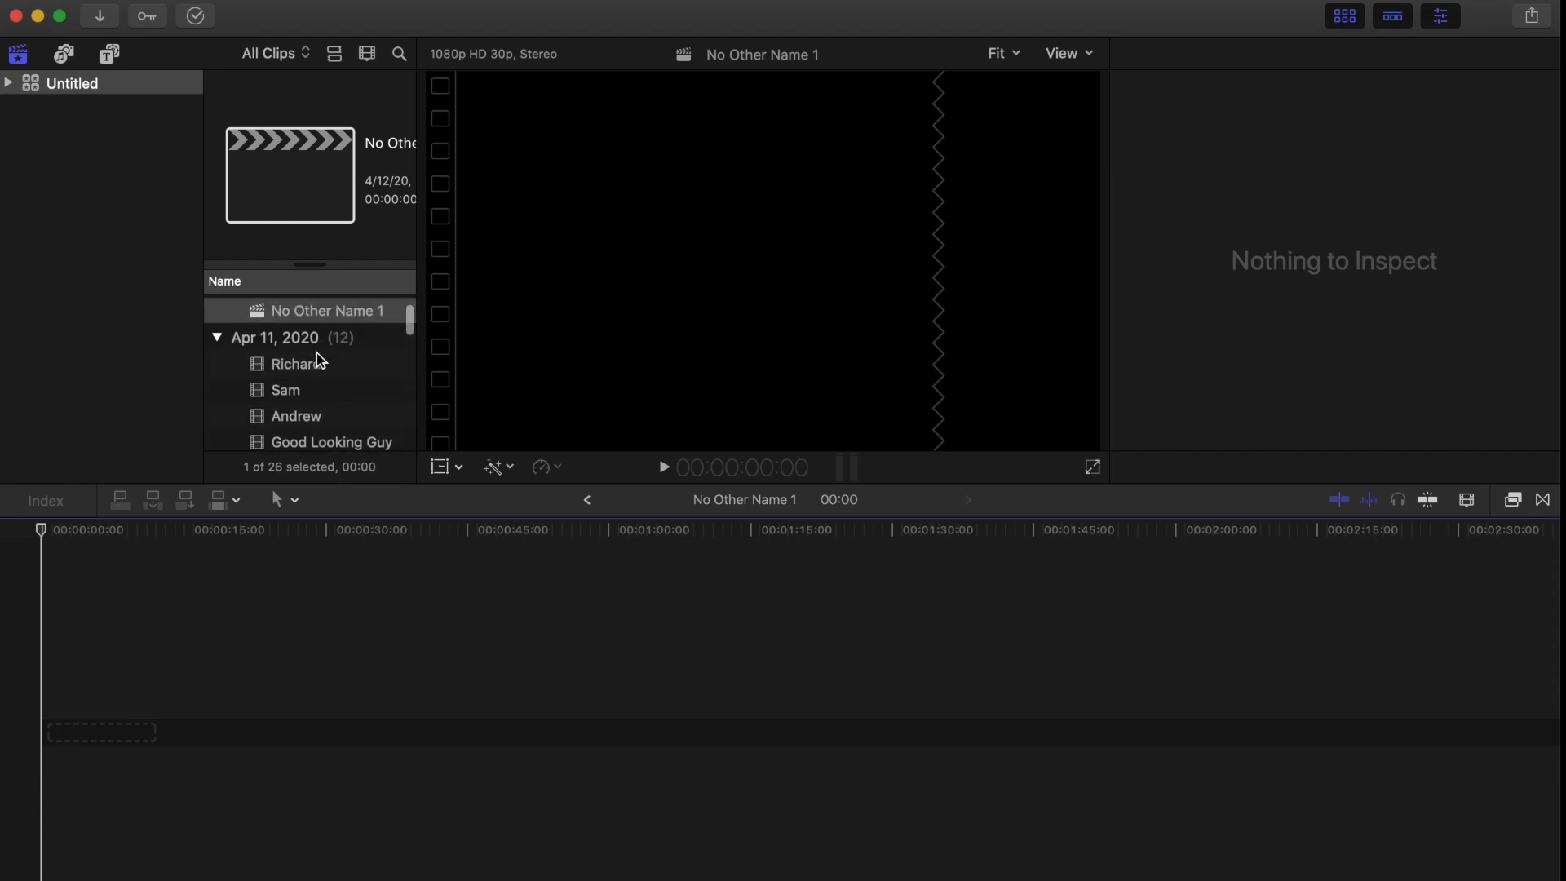
scroll(321, 360, down, 2)
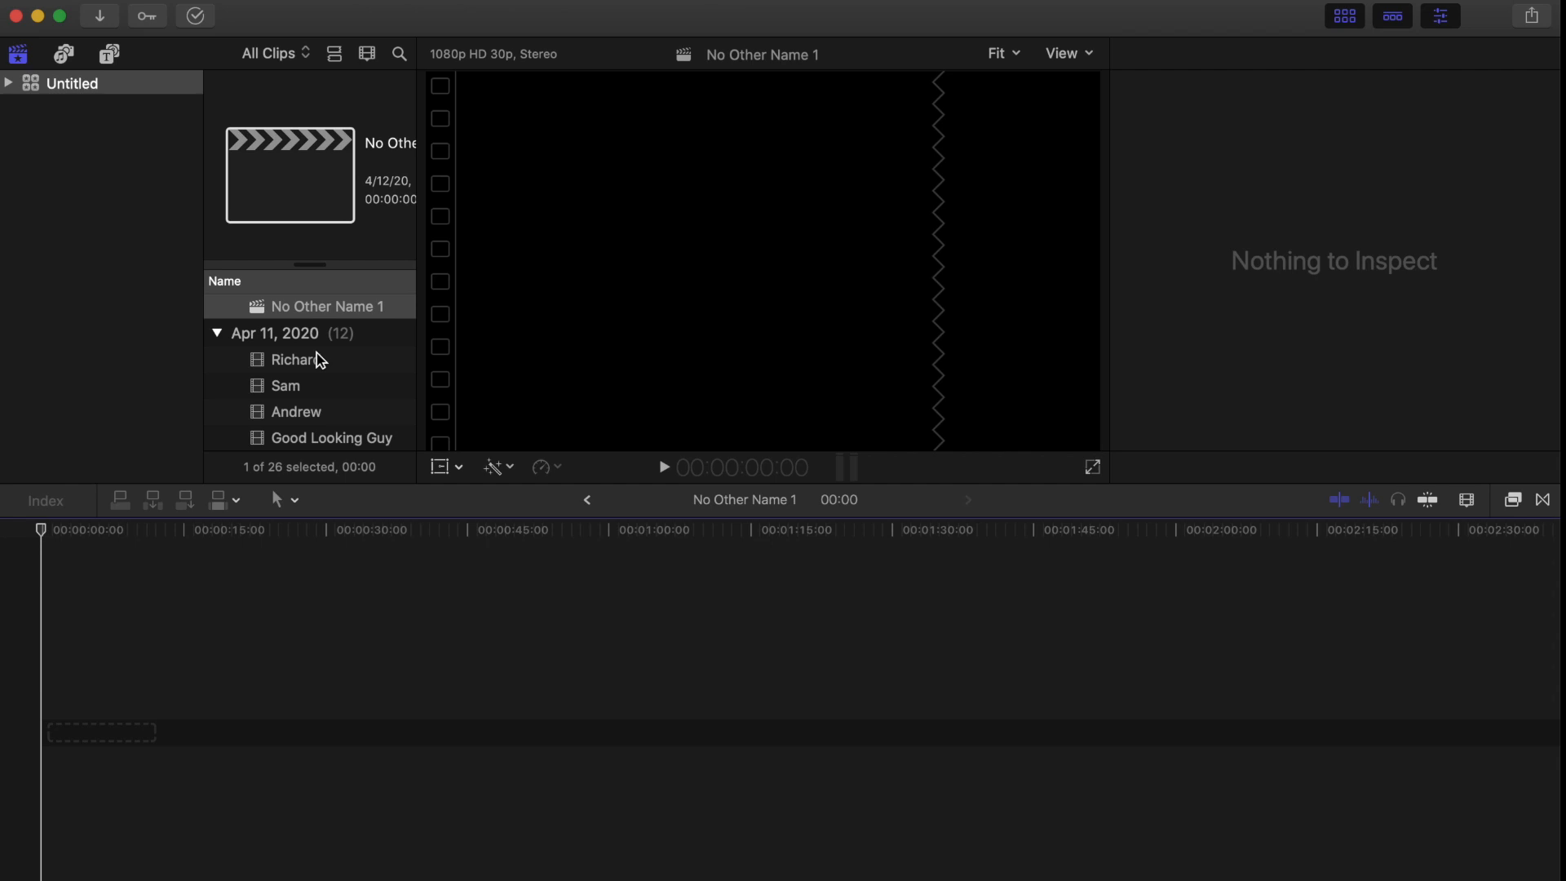
scroll(320, 360, down, 4)
click(322, 360)
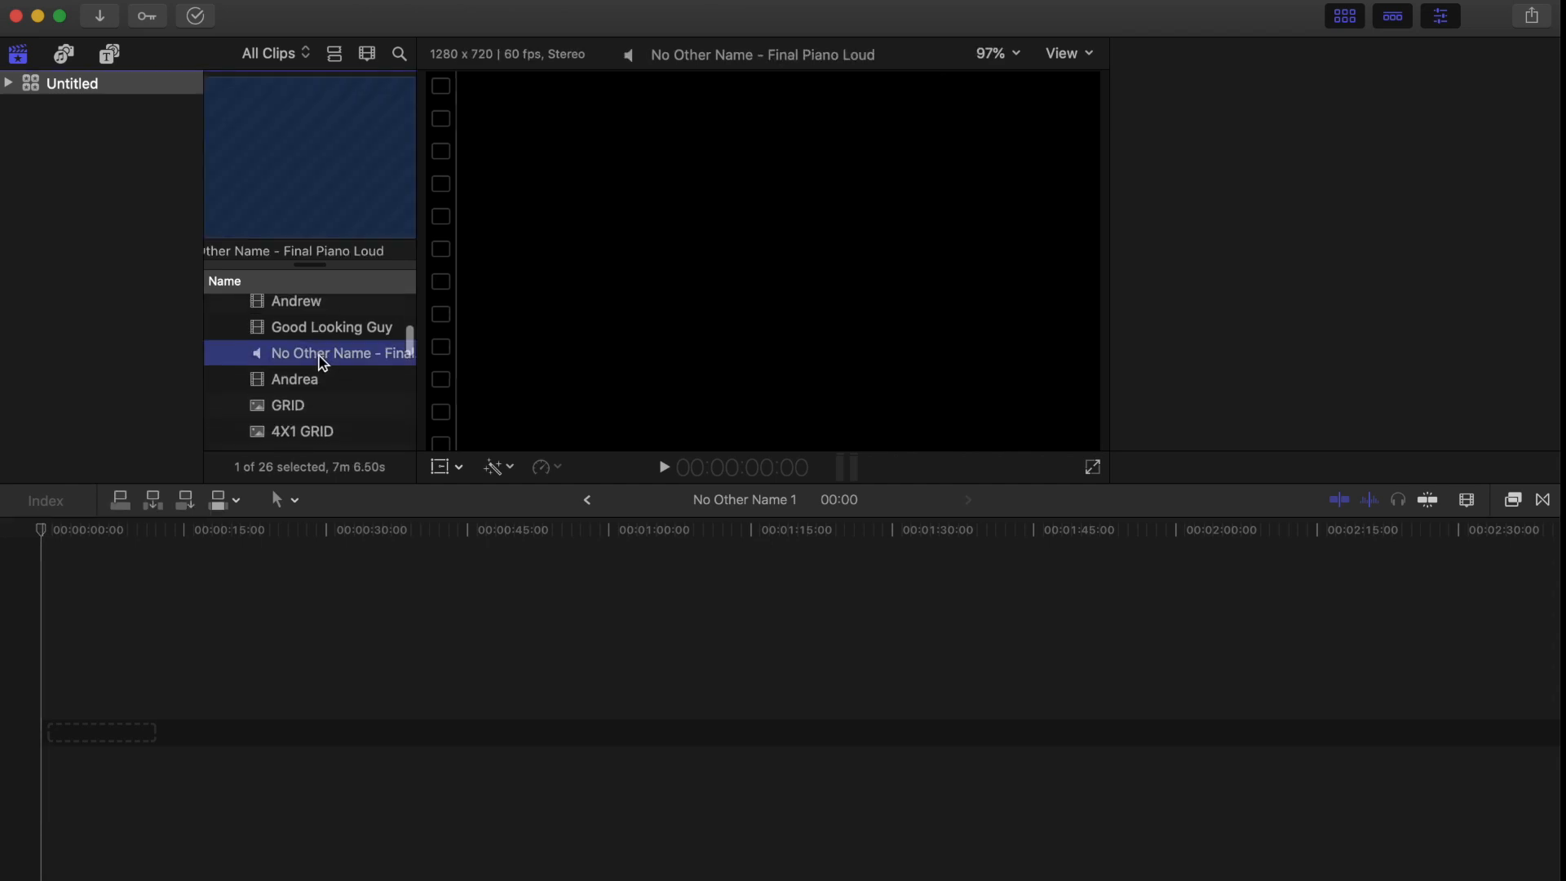
drag(323, 364, 36, 734)
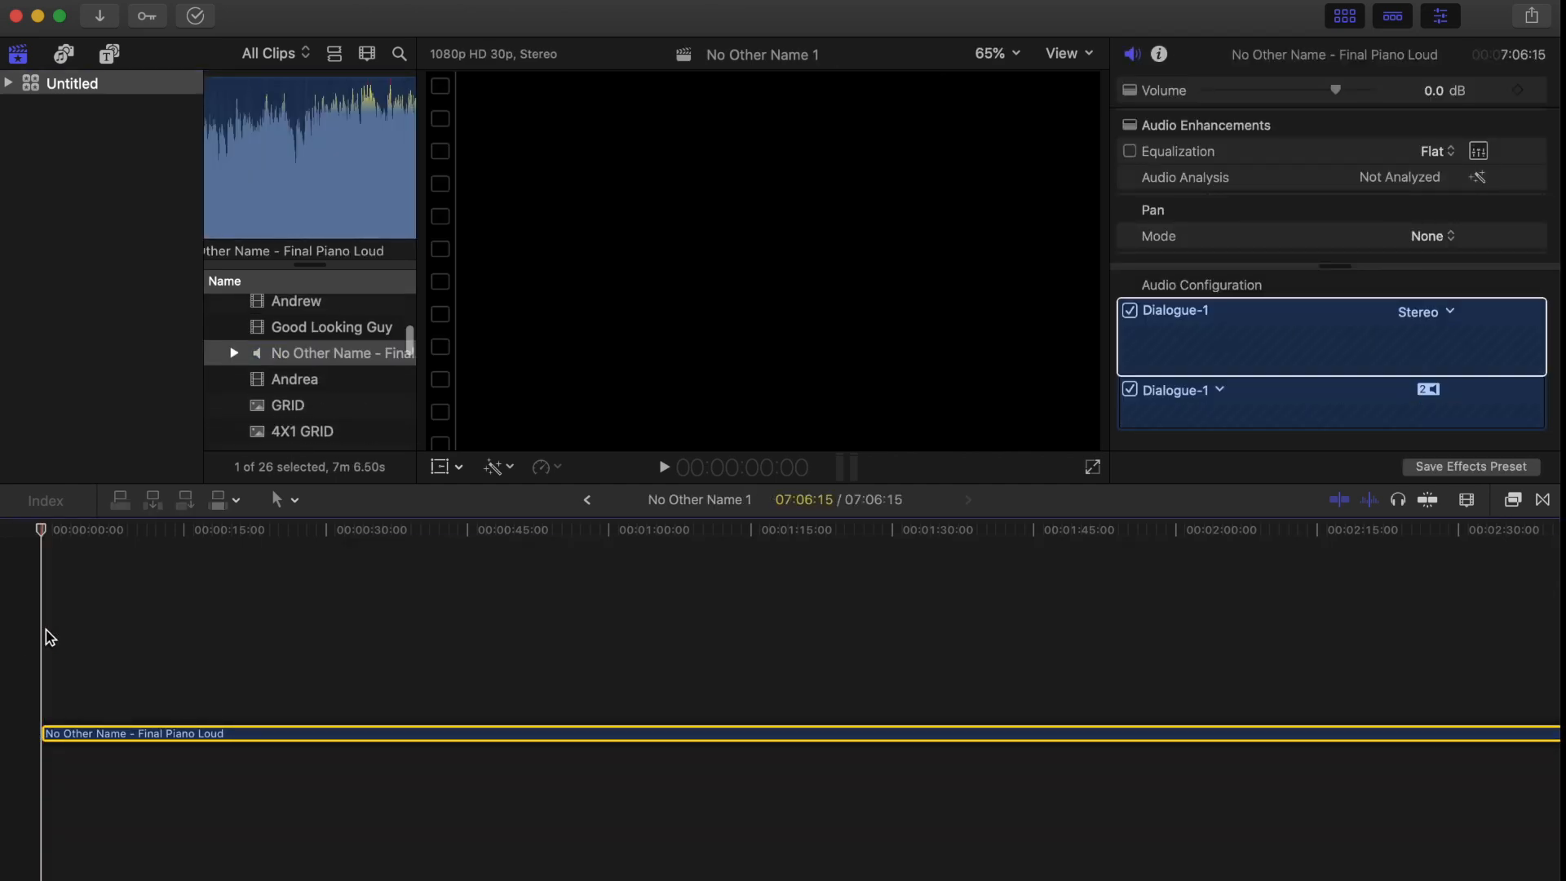
Play through the piano audio's intro, add a marker to the clip at 27:29, and disable the clip.
key(space)
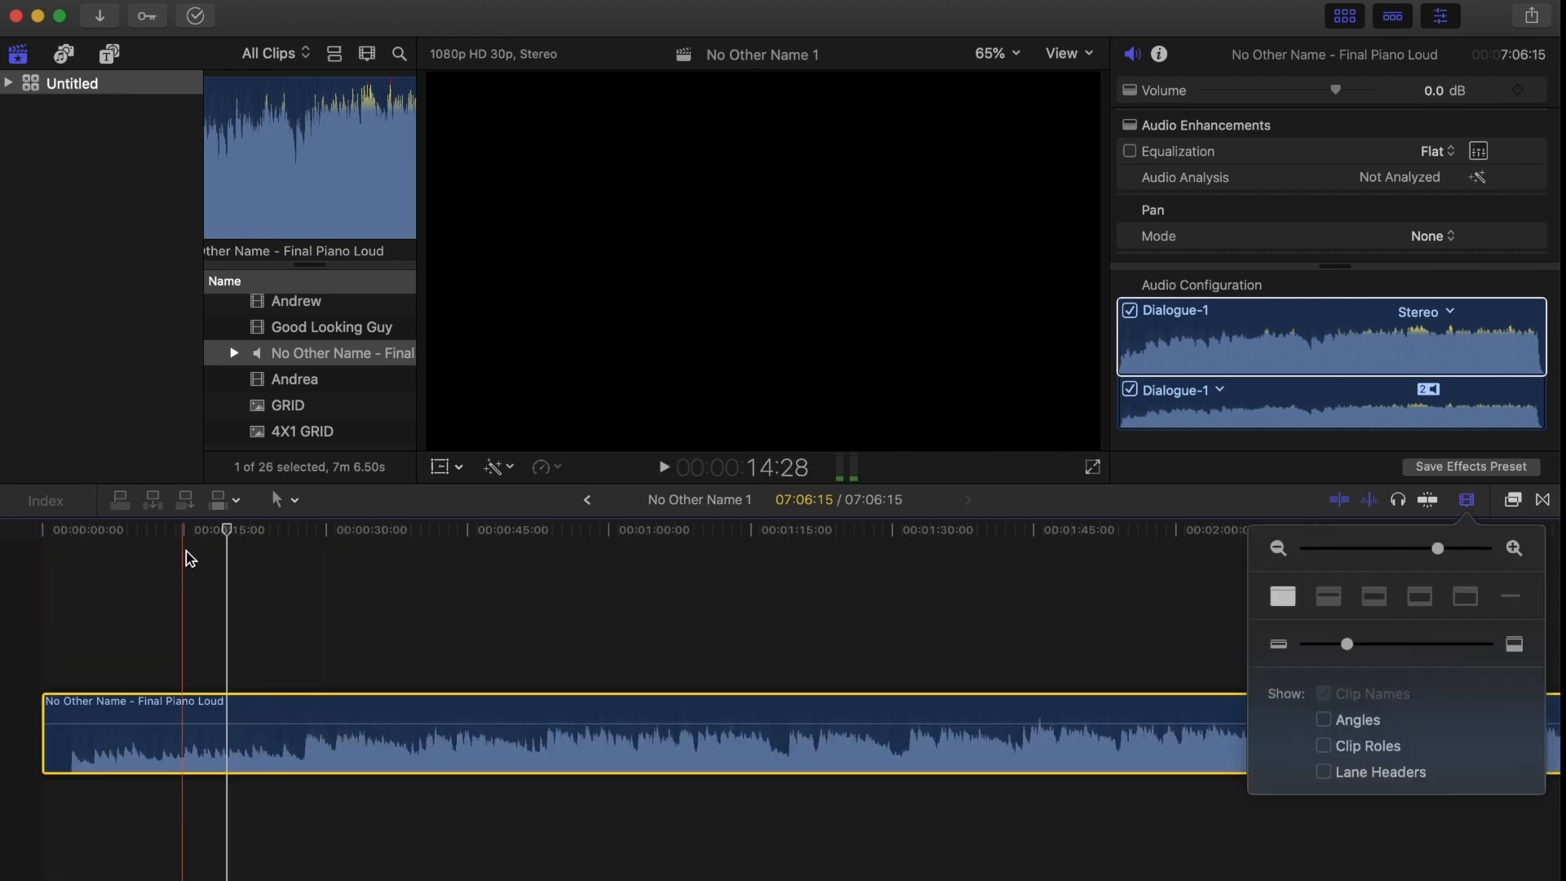
click(226, 548)
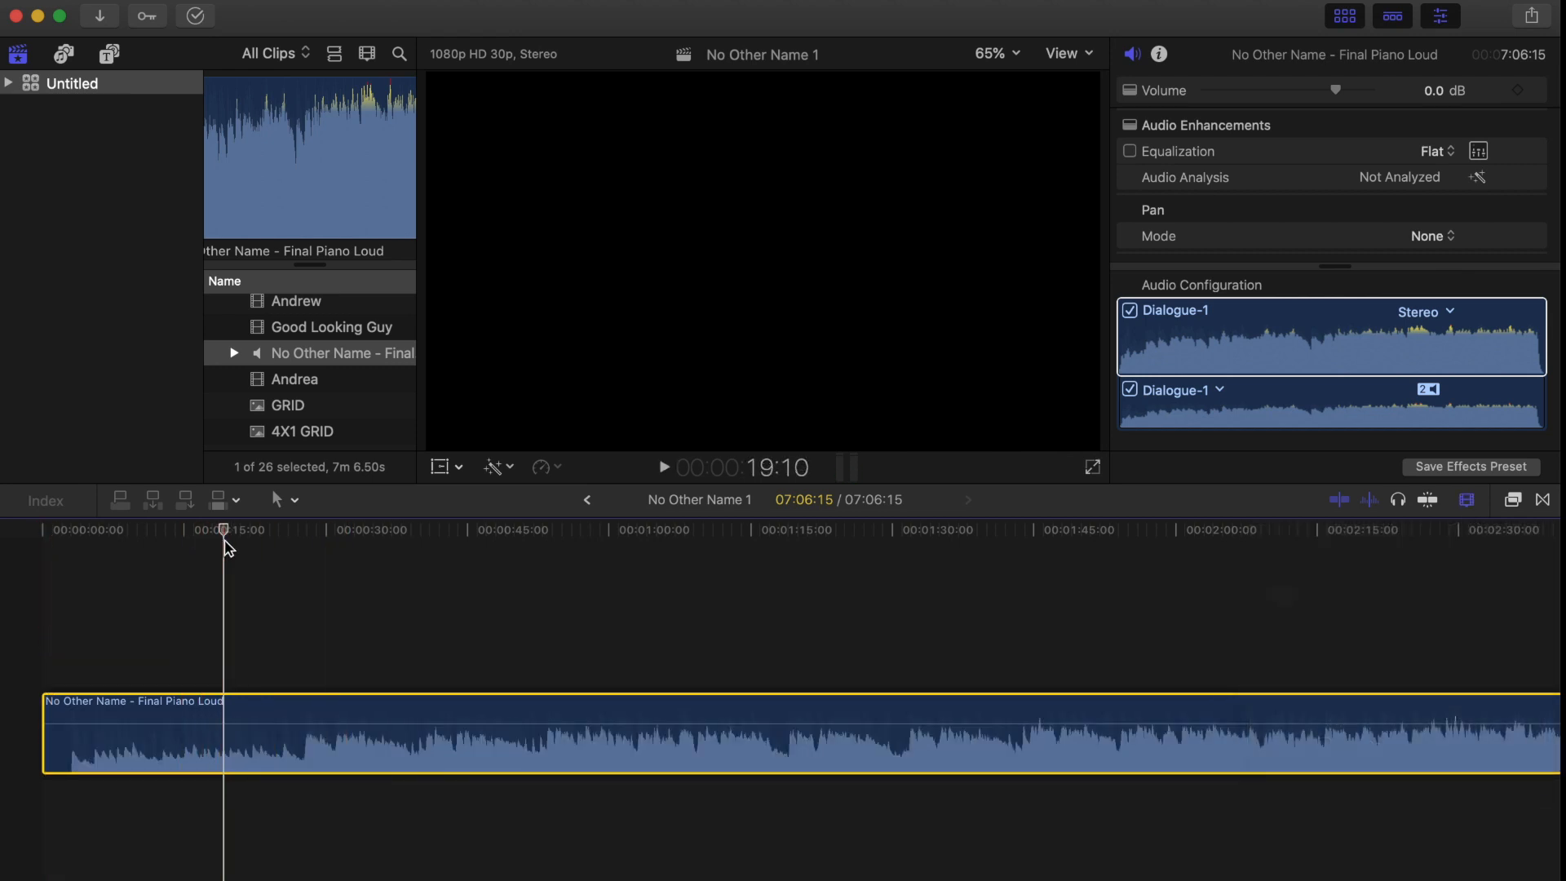
key(space)
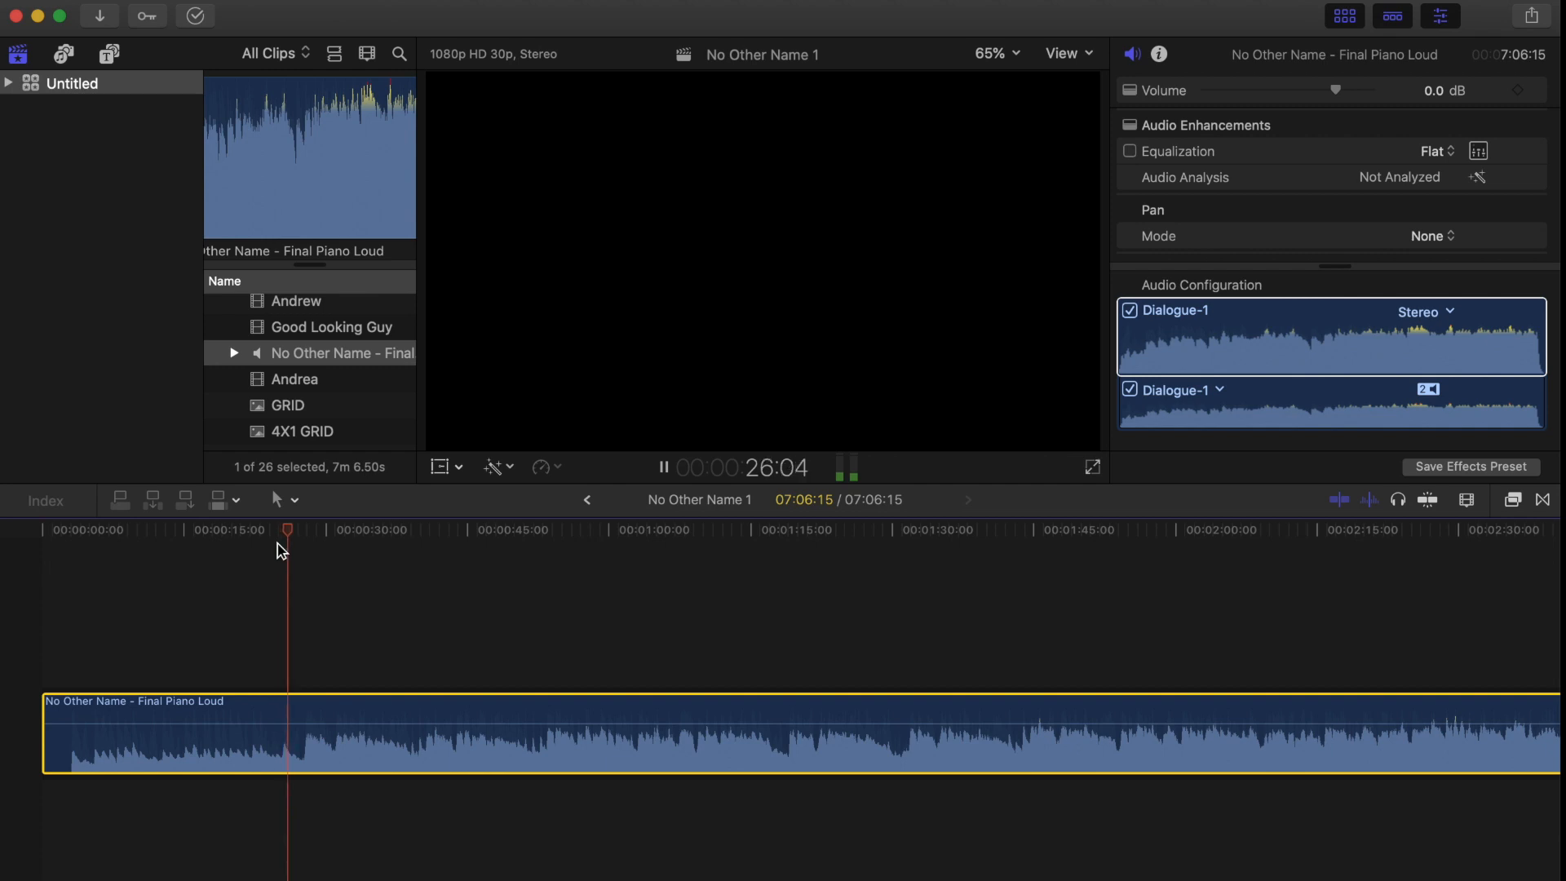
key(space)
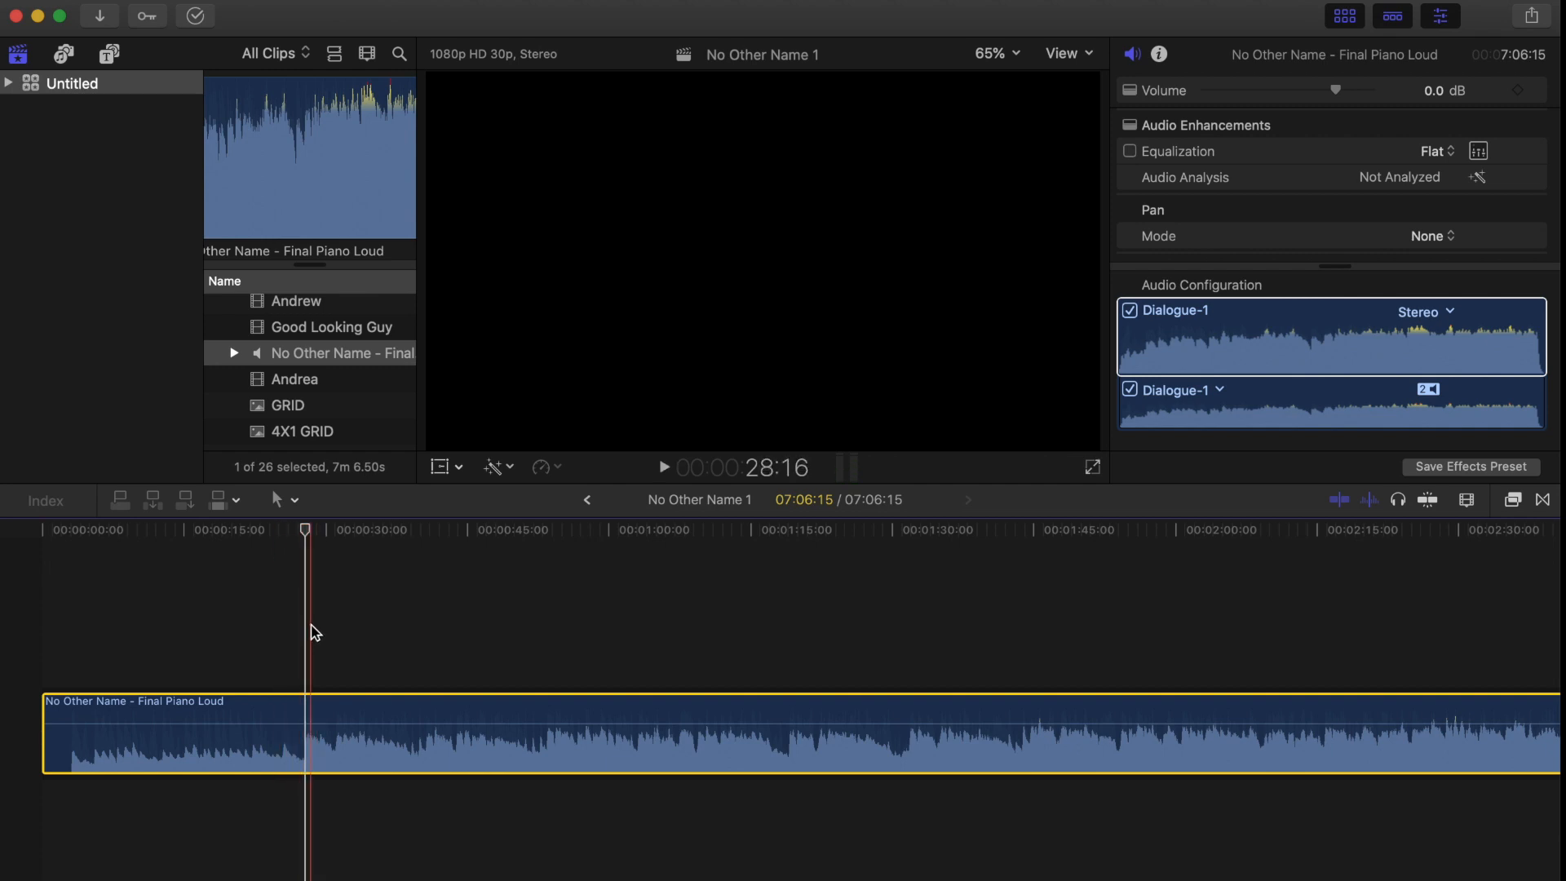
key(super+equal)
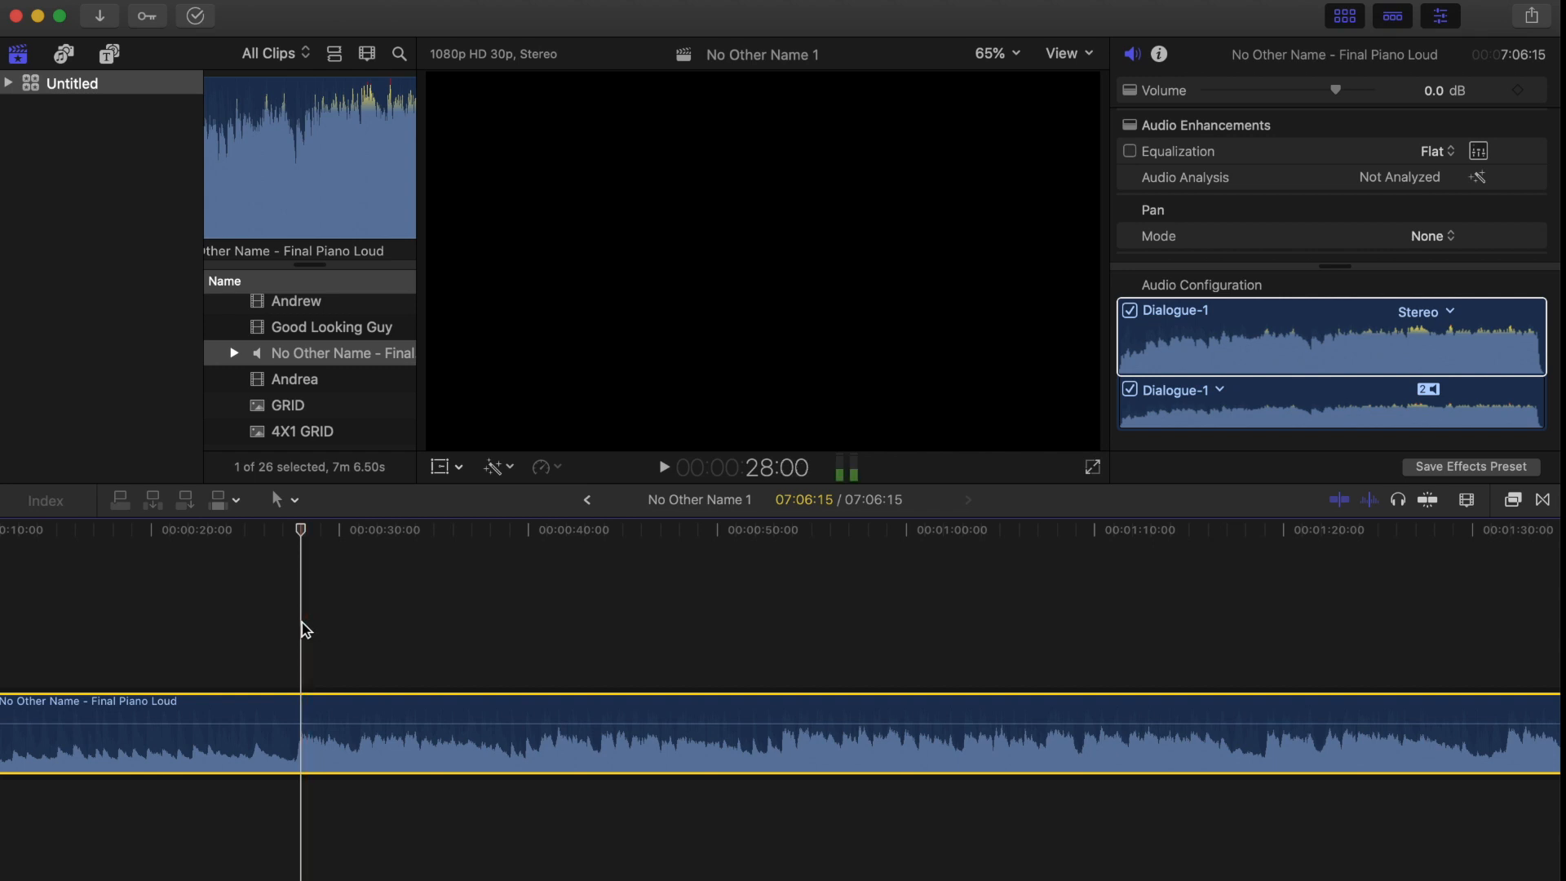
click(304, 631)
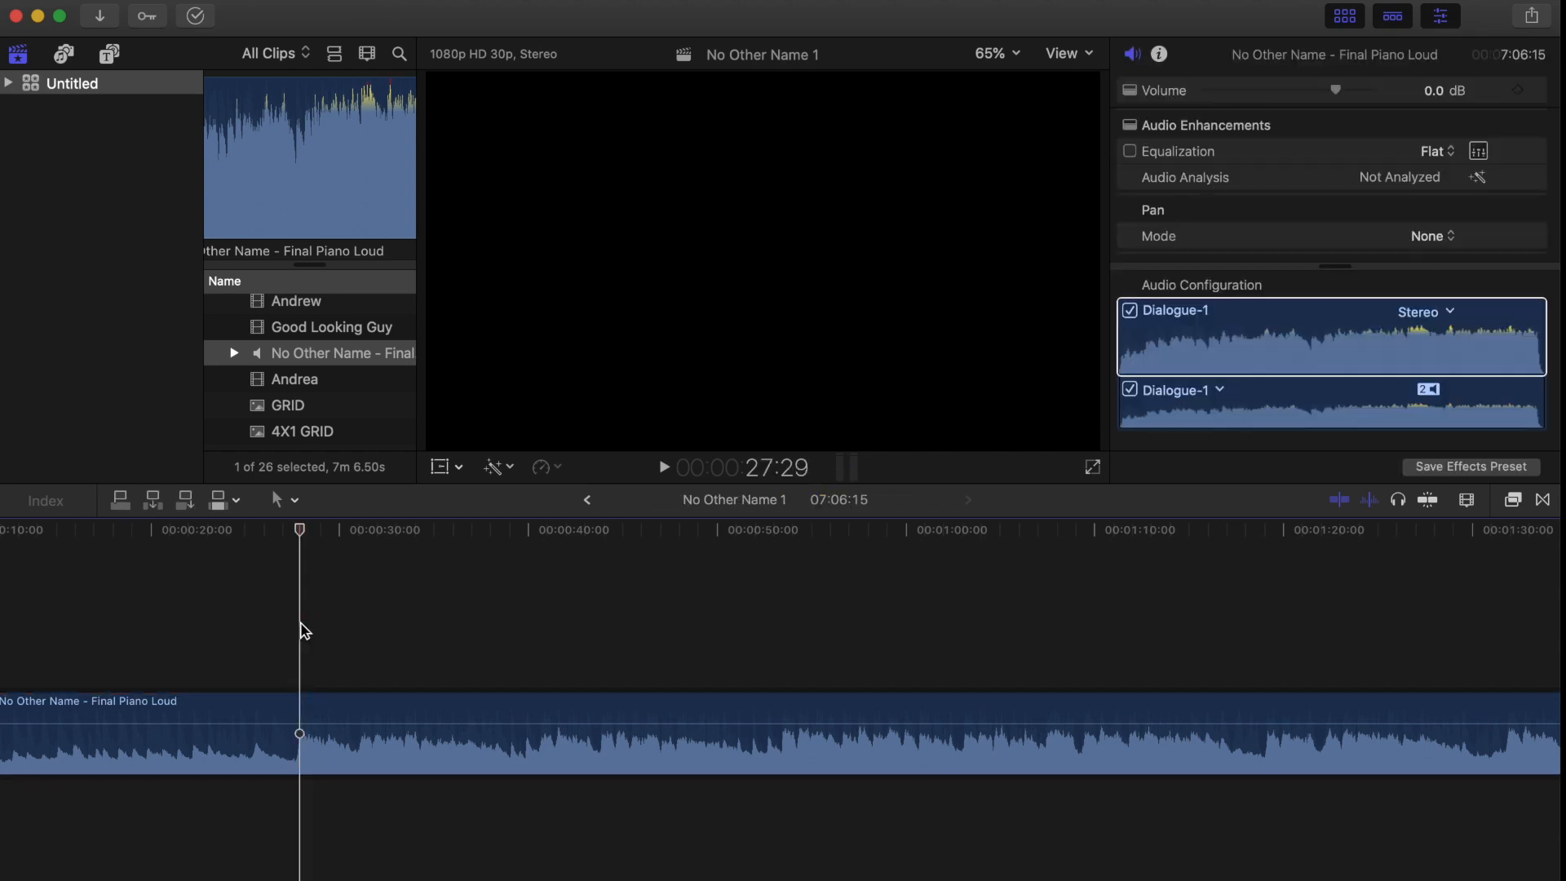
key(m)
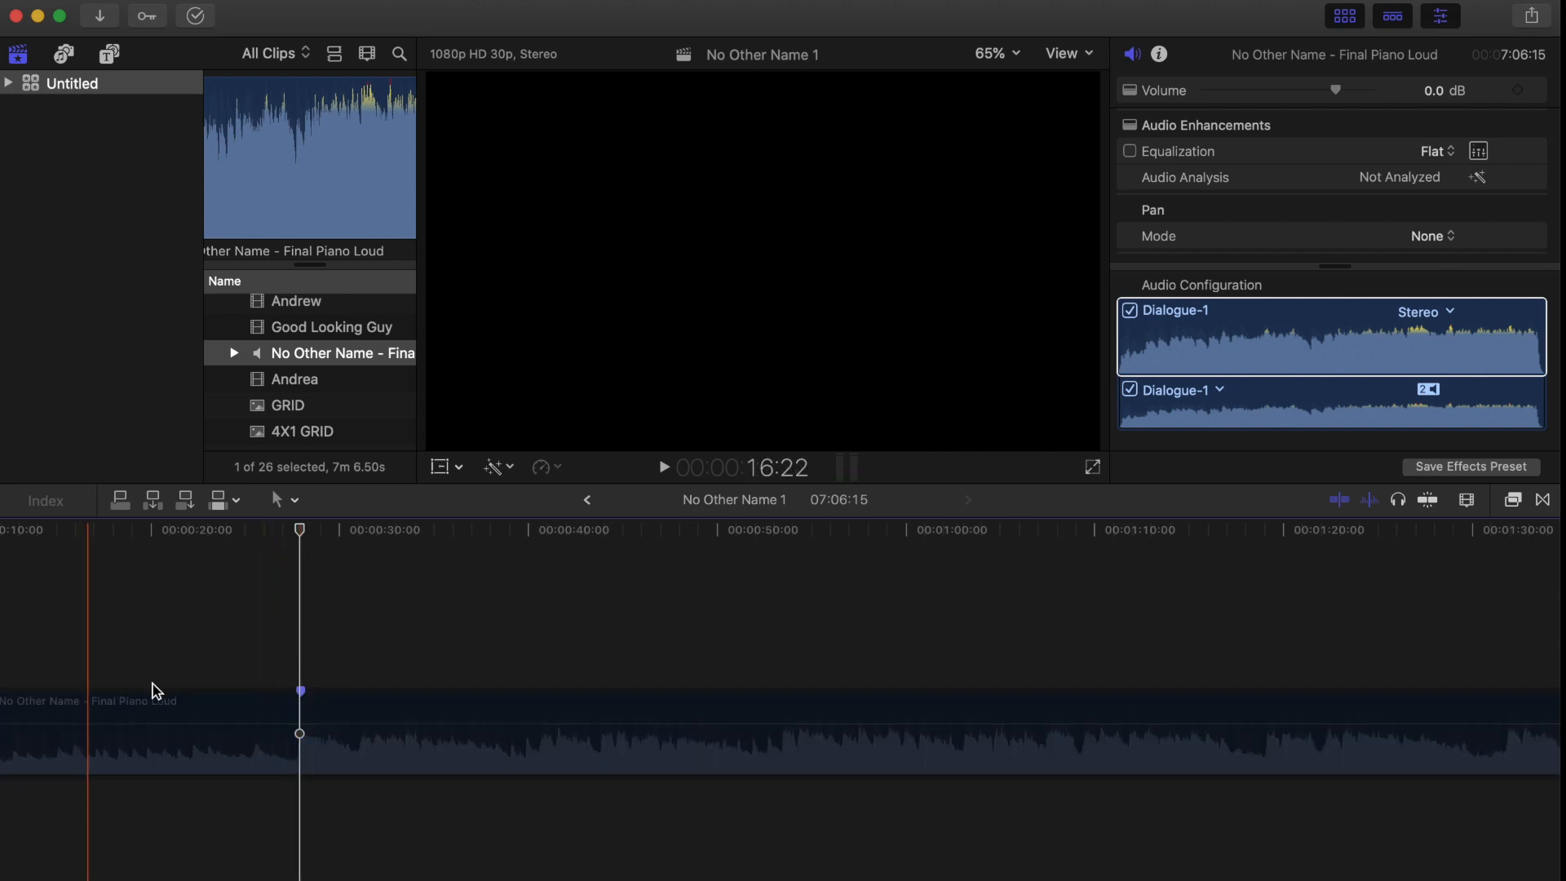
Connect the clip of the singer in the grey suit and glasses above the piano audio near the timeline start, and disable it.
key(super+minus)
key(super+minus)
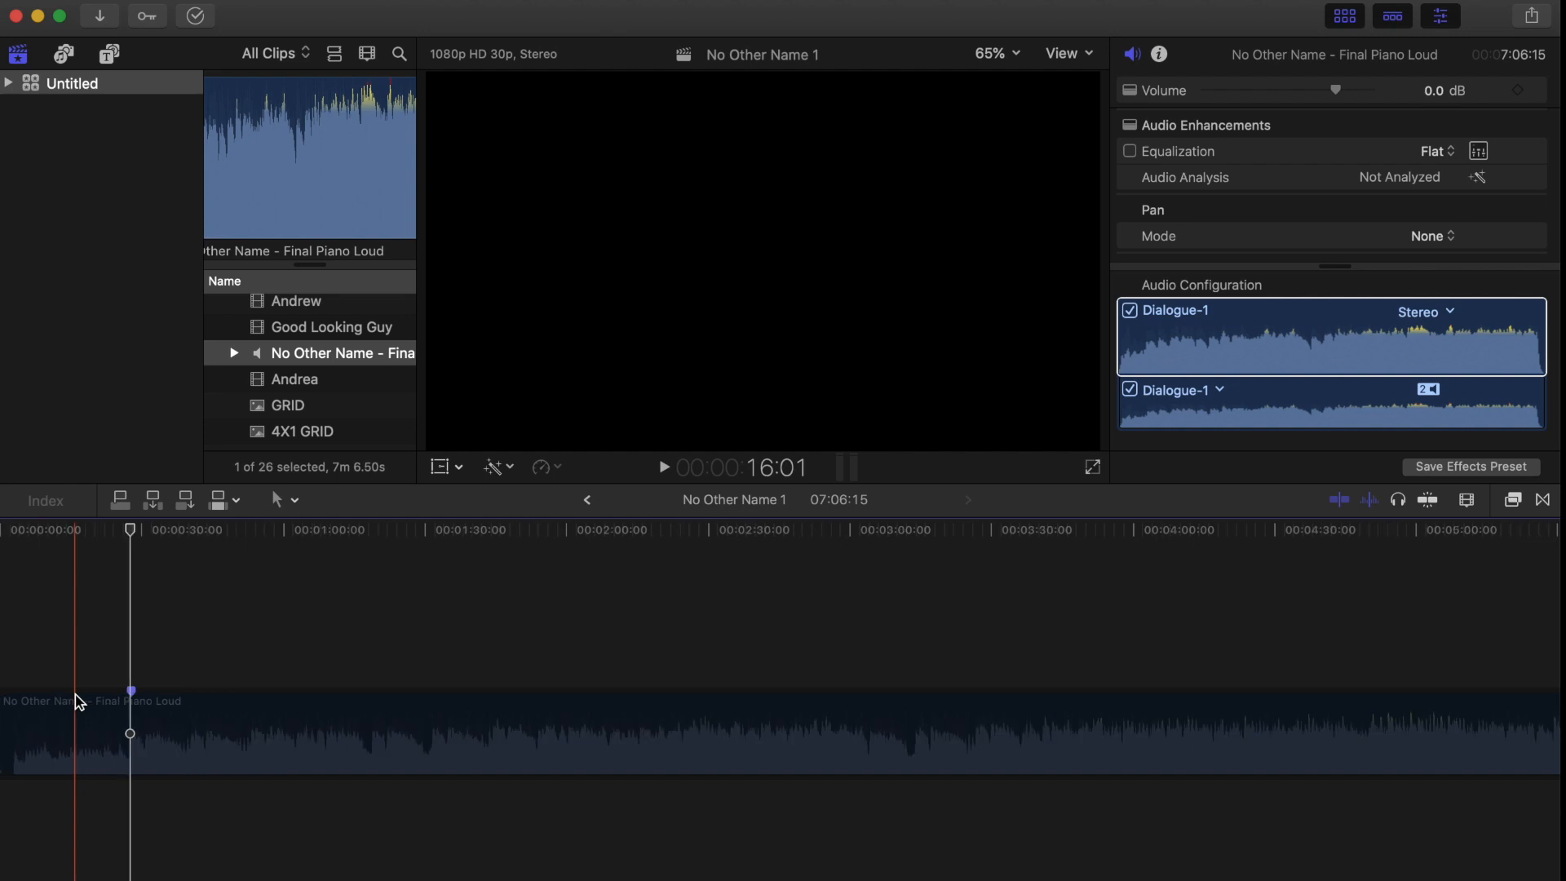
scroll(347, 351, down, 2)
scroll(347, 350, down, 1)
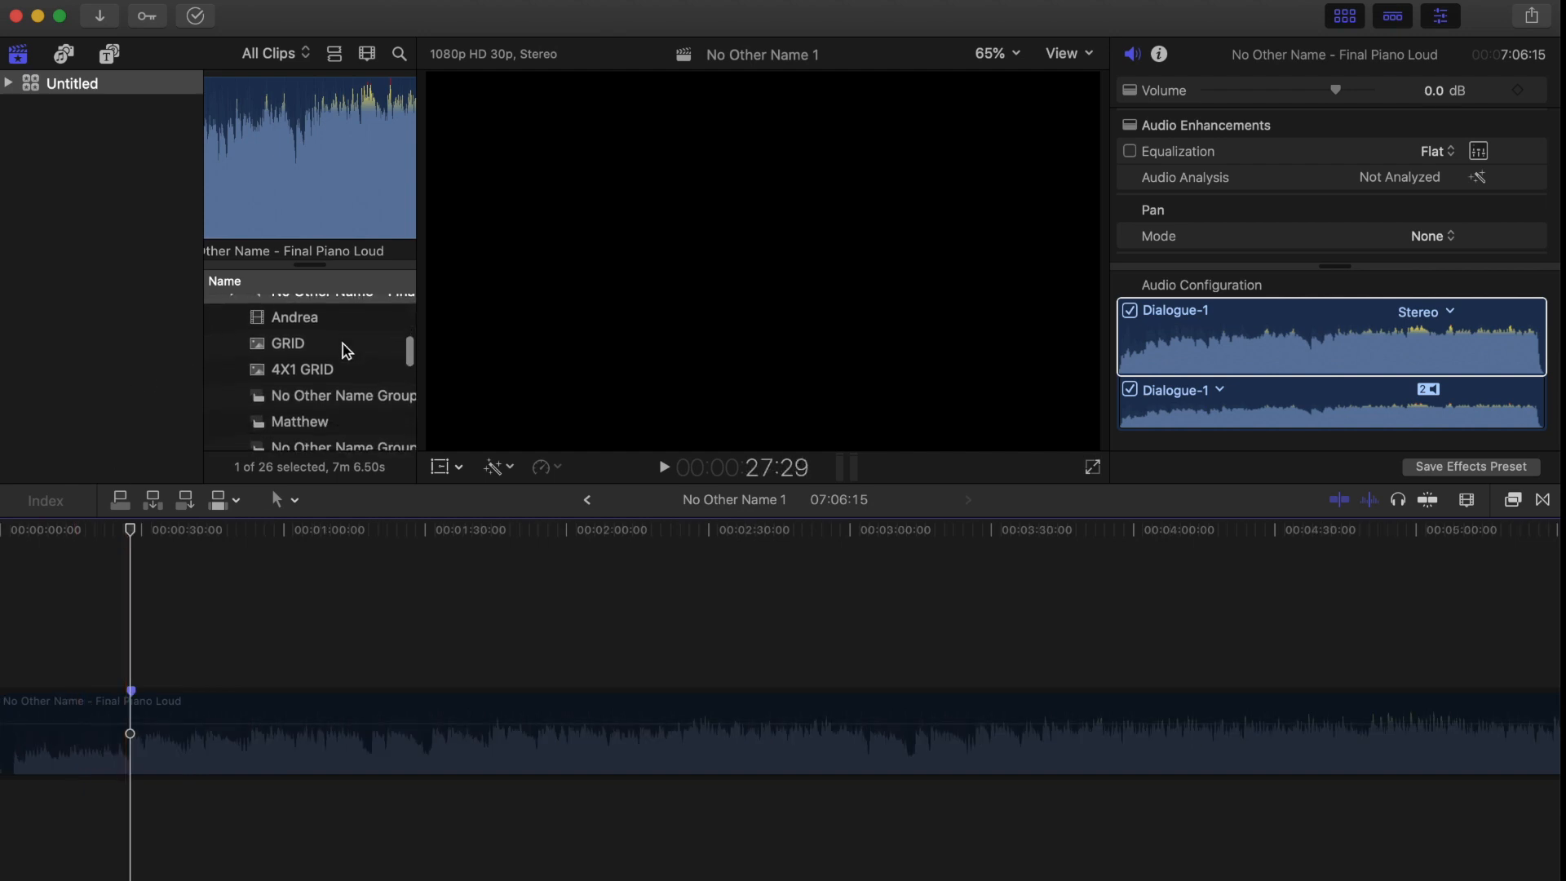
scroll(358, 380, down, 5)
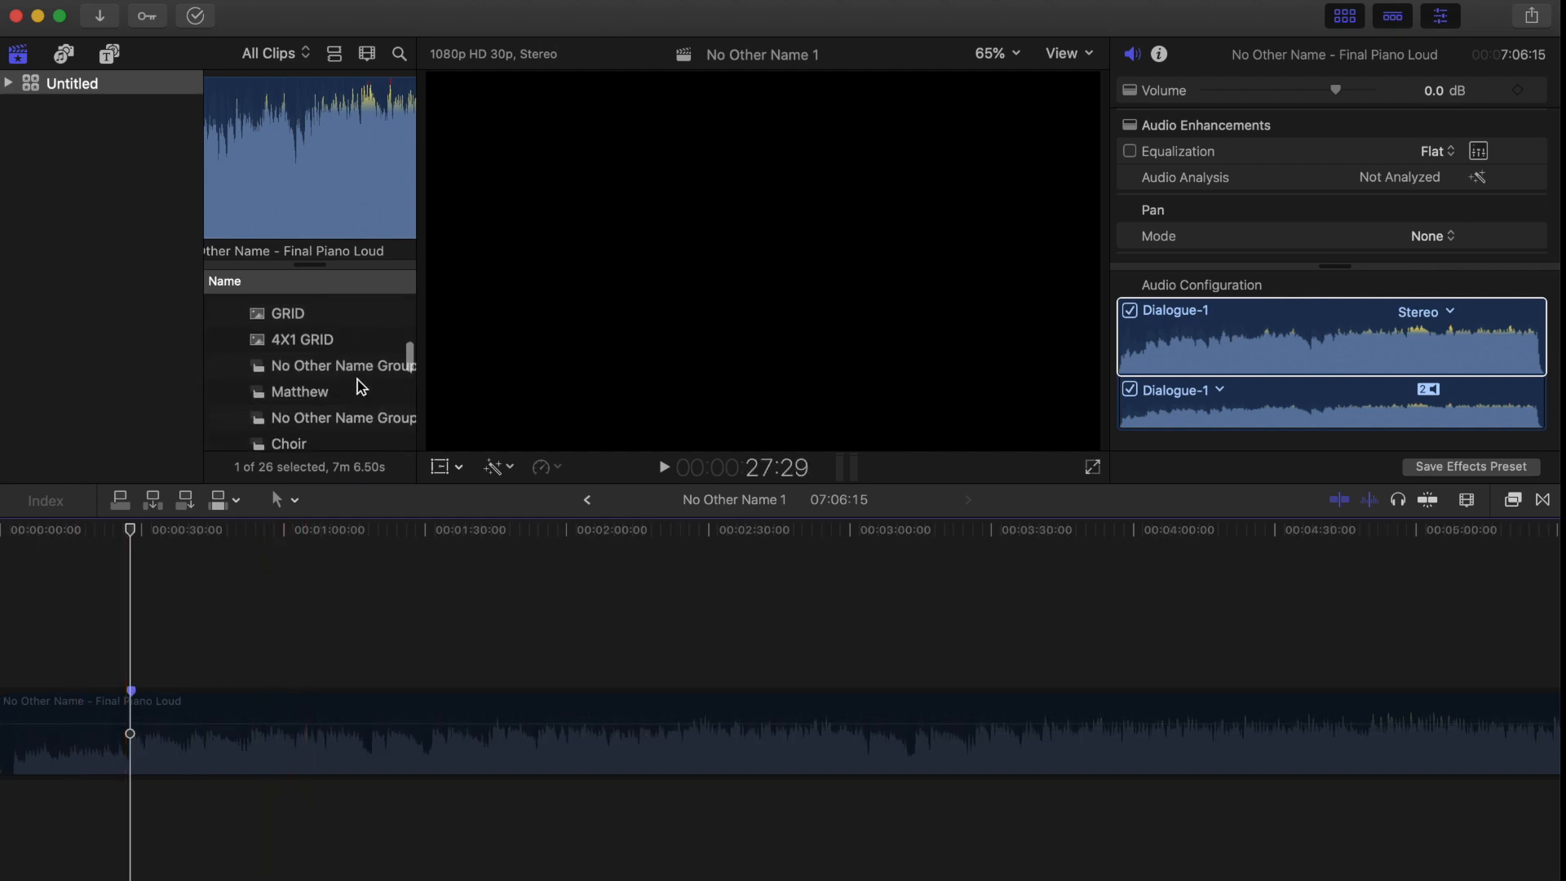
scroll(362, 387, down, 8)
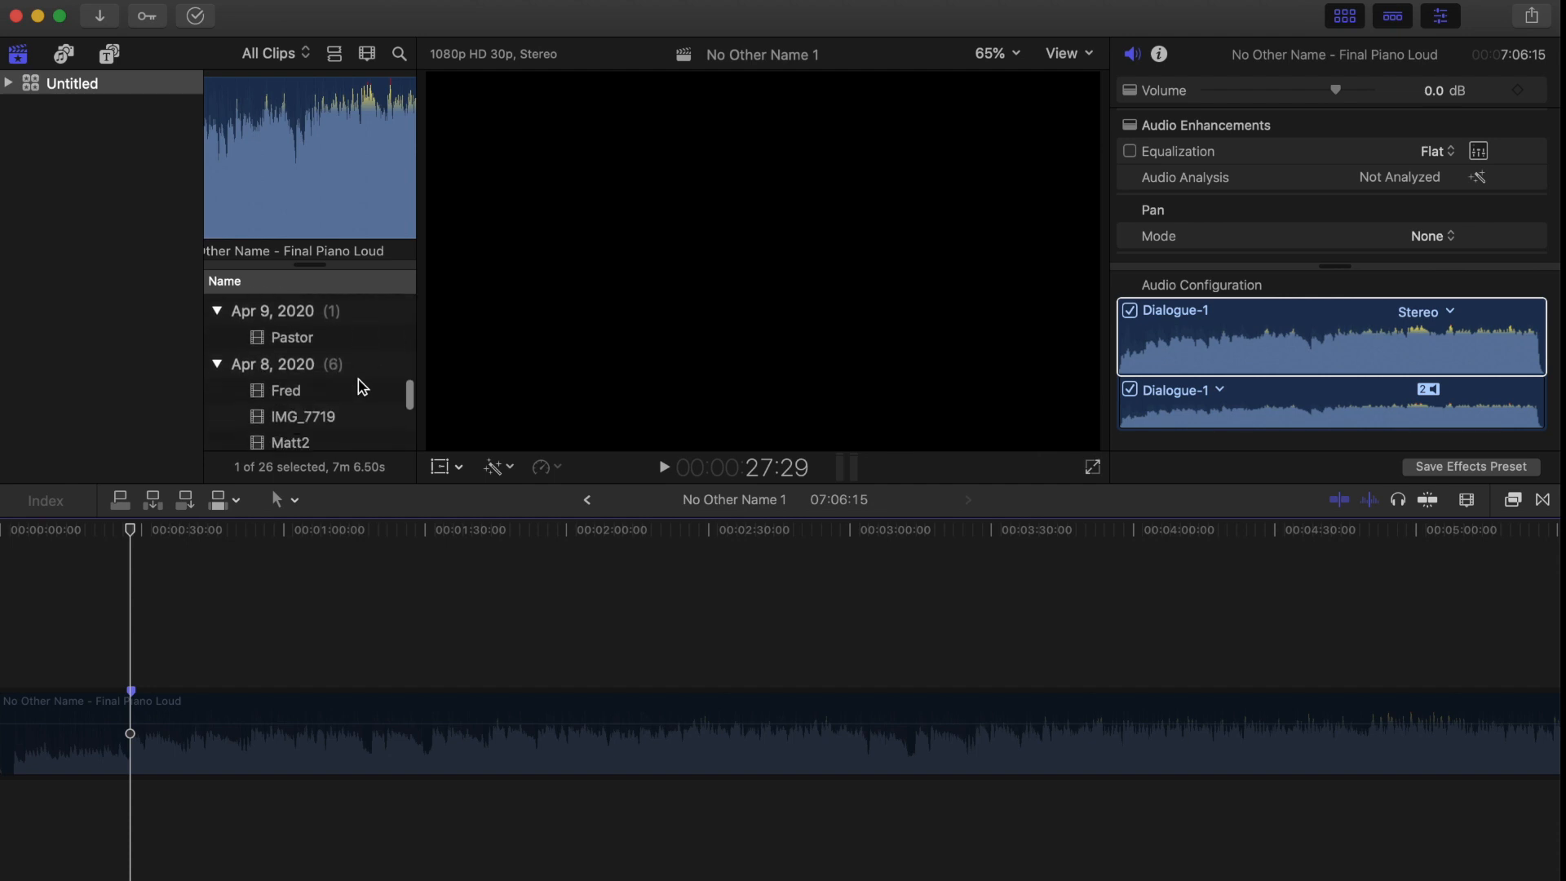
scroll(362, 387, up, 2)
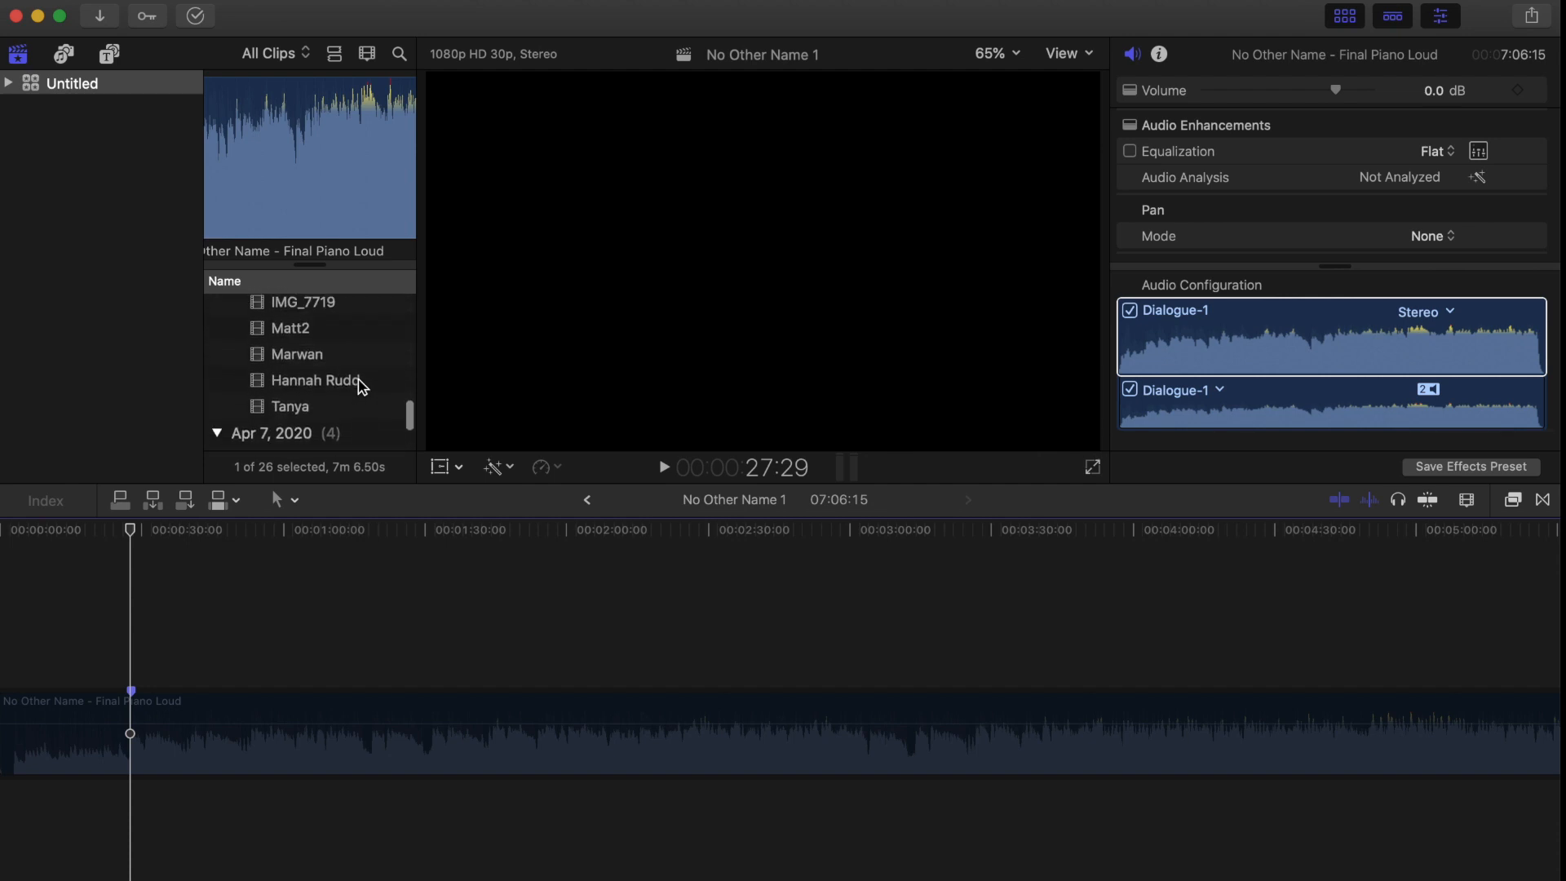
scroll(322, 393, up, 15)
click(313, 390)
drag(307, 333, 8, 644)
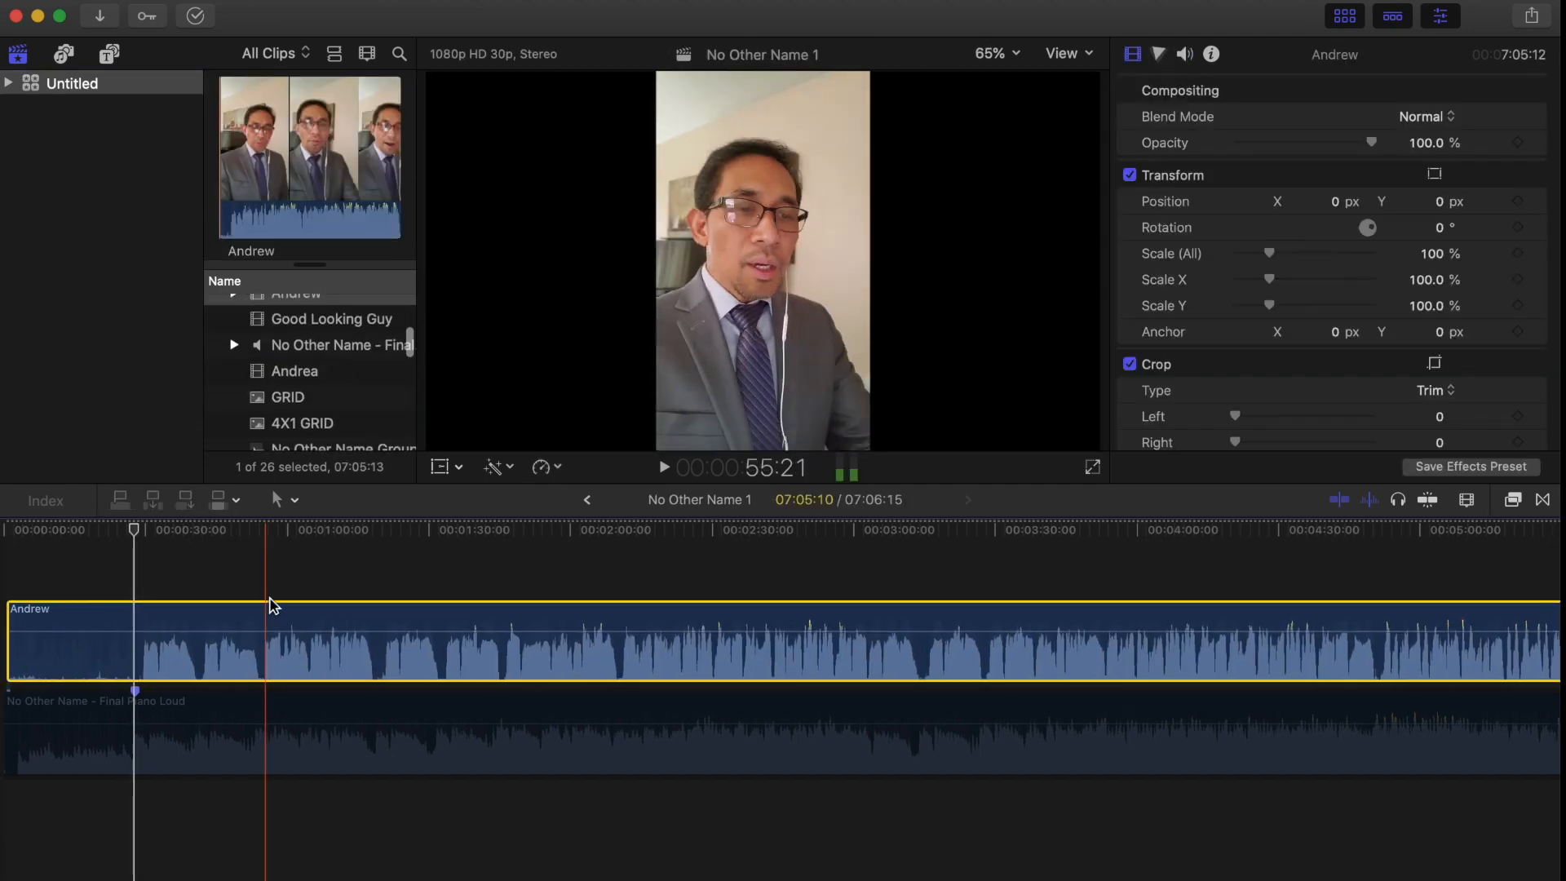
scroll(267, 641, left, 1)
key(v)
Connect the next two singers' clips above the first singer near the timeline start, and disable both.
scroll(339, 365, down, 4)
scroll(340, 365, down, 2)
drag(296, 364, 32, 552)
key(v)
scroll(301, 378, down, 7)
key(v)
Stack the Good Looking Guy clip and a fifth singer's clip above the others near the timeline start, and disable both.
scroll(310, 403, down, 3)
scroll(310, 403, up, 15)
drag(317, 314, 79, 567)
key(v)
scroll(306, 351, down, 1)
key(v)
Connect the red-haired singer's clip from the Apr 8, 2020 group on top of the stack, and disable it.
scroll(316, 371, down, 12)
scroll(316, 372, down, 1)
click(313, 356)
scroll(234, 722, down, 5)
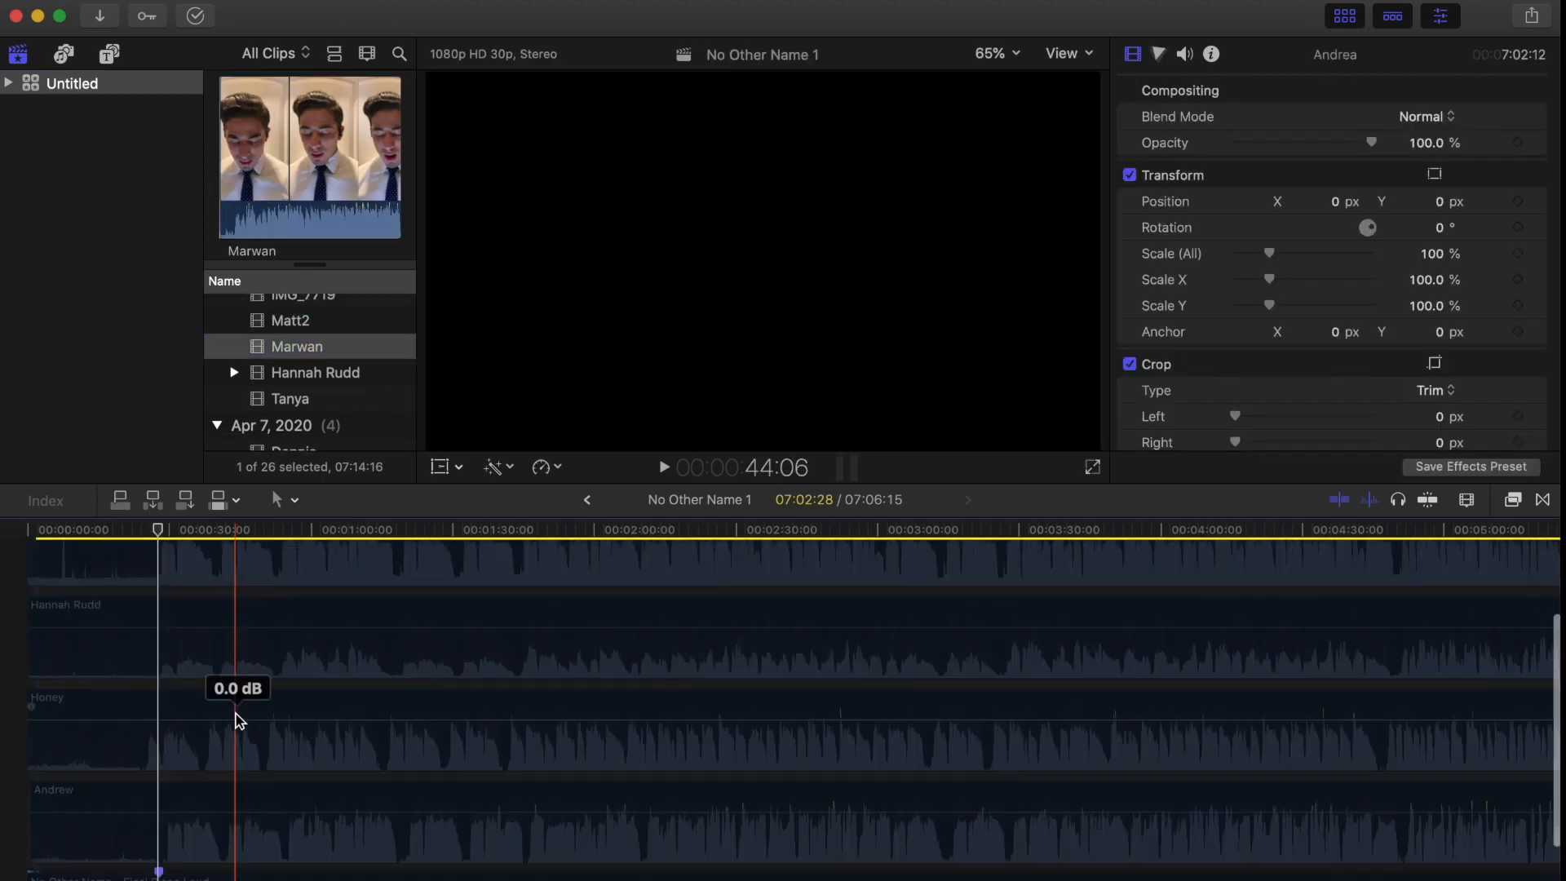
scroll(234, 722, up, 4)
drag(292, 398, 51, 573)
key(v)
Connect the clip of the singer in the floral top from the Apr 7, 2020 group on top of the stack, and disable it.
scroll(152, 598, up, 2)
scroll(262, 434, down, 3)
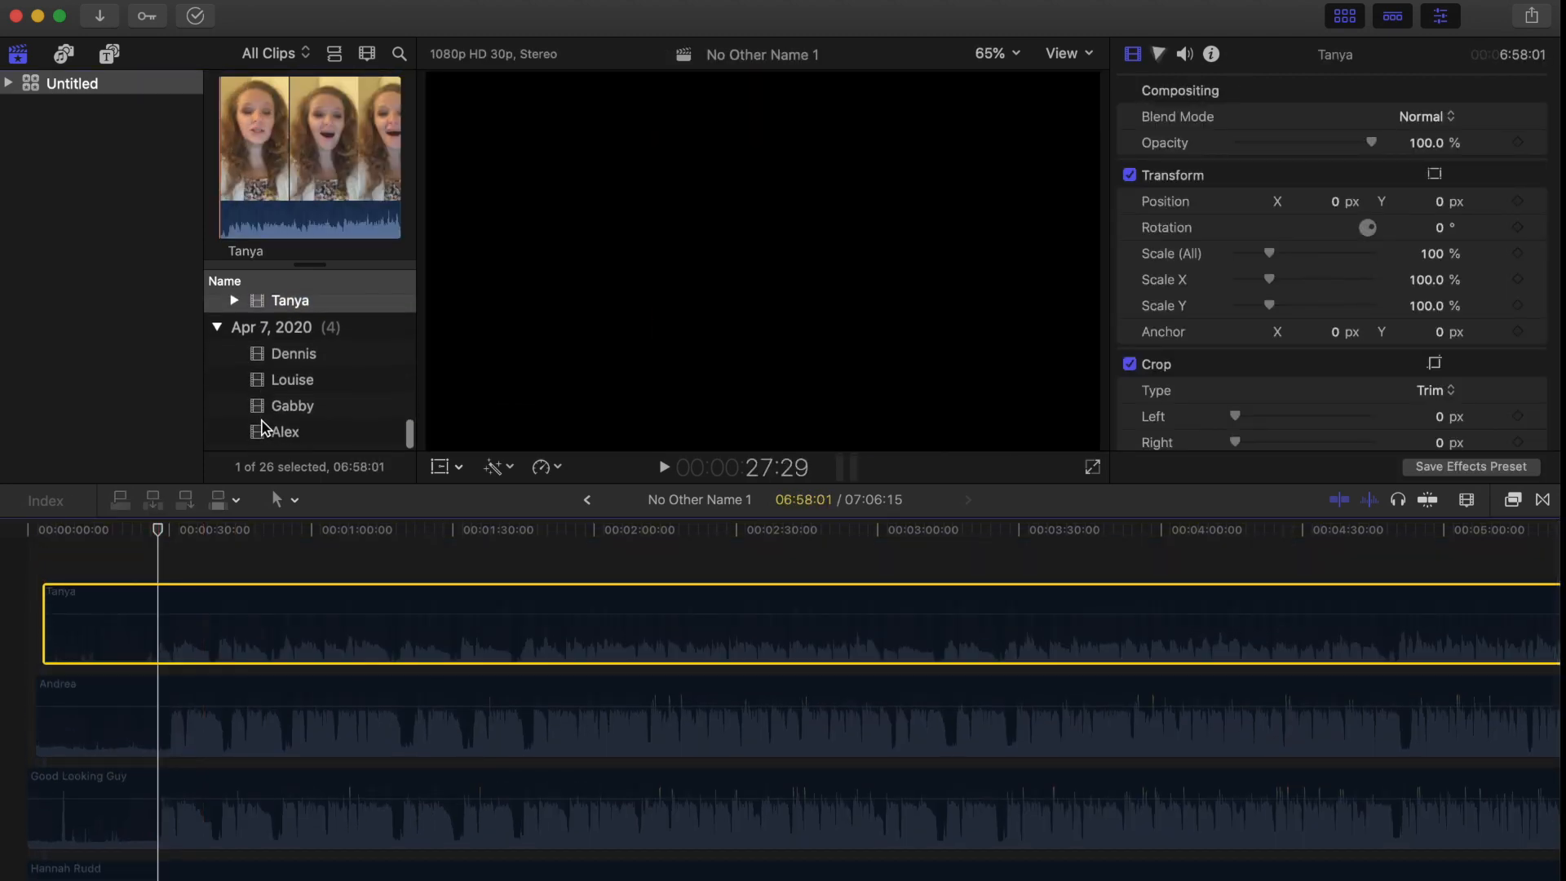
click(272, 387)
drag(272, 390, 105, 560)
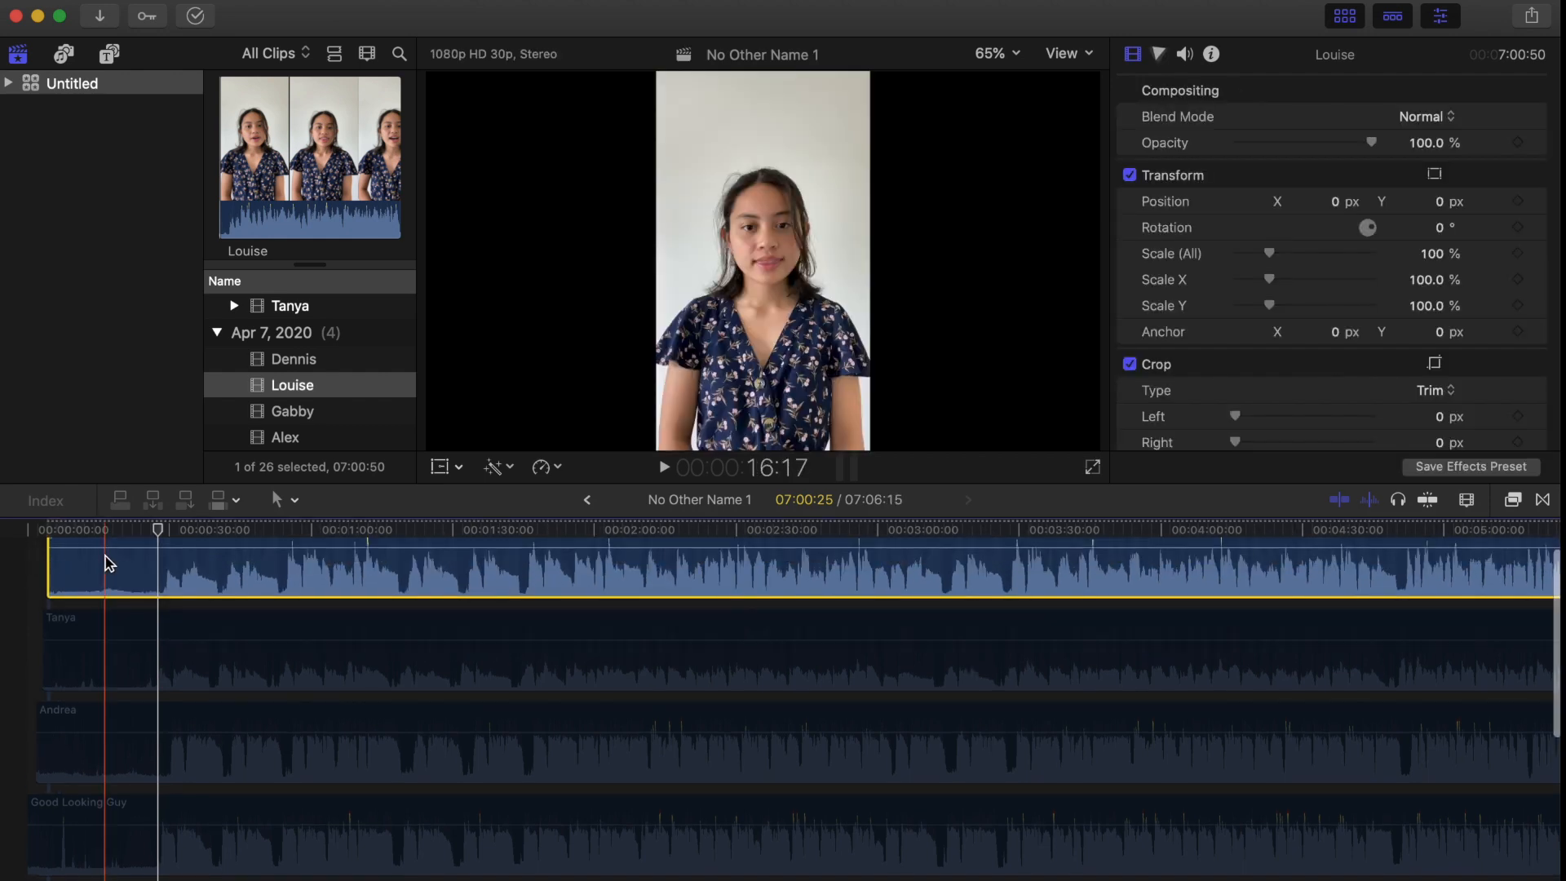
Connect the clip of the singer in the grey zip jacket from the Apr 7, 2020 group on top of the stack near the timeline start.
scroll(231, 685, down, 3)
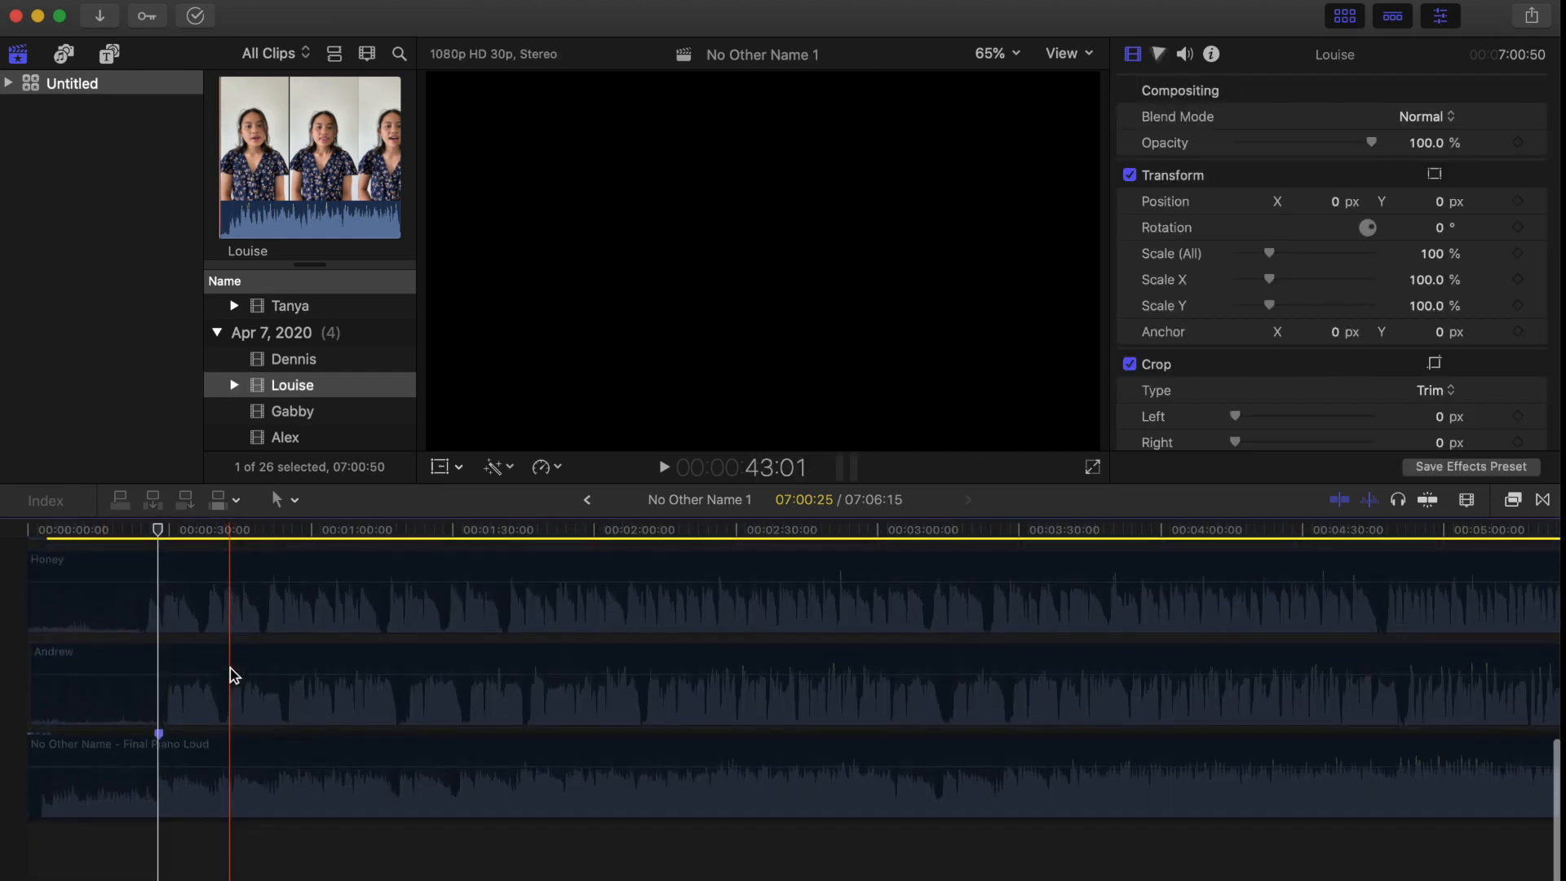
scroll(231, 674, down, 5)
scroll(122, 702, up, 8)
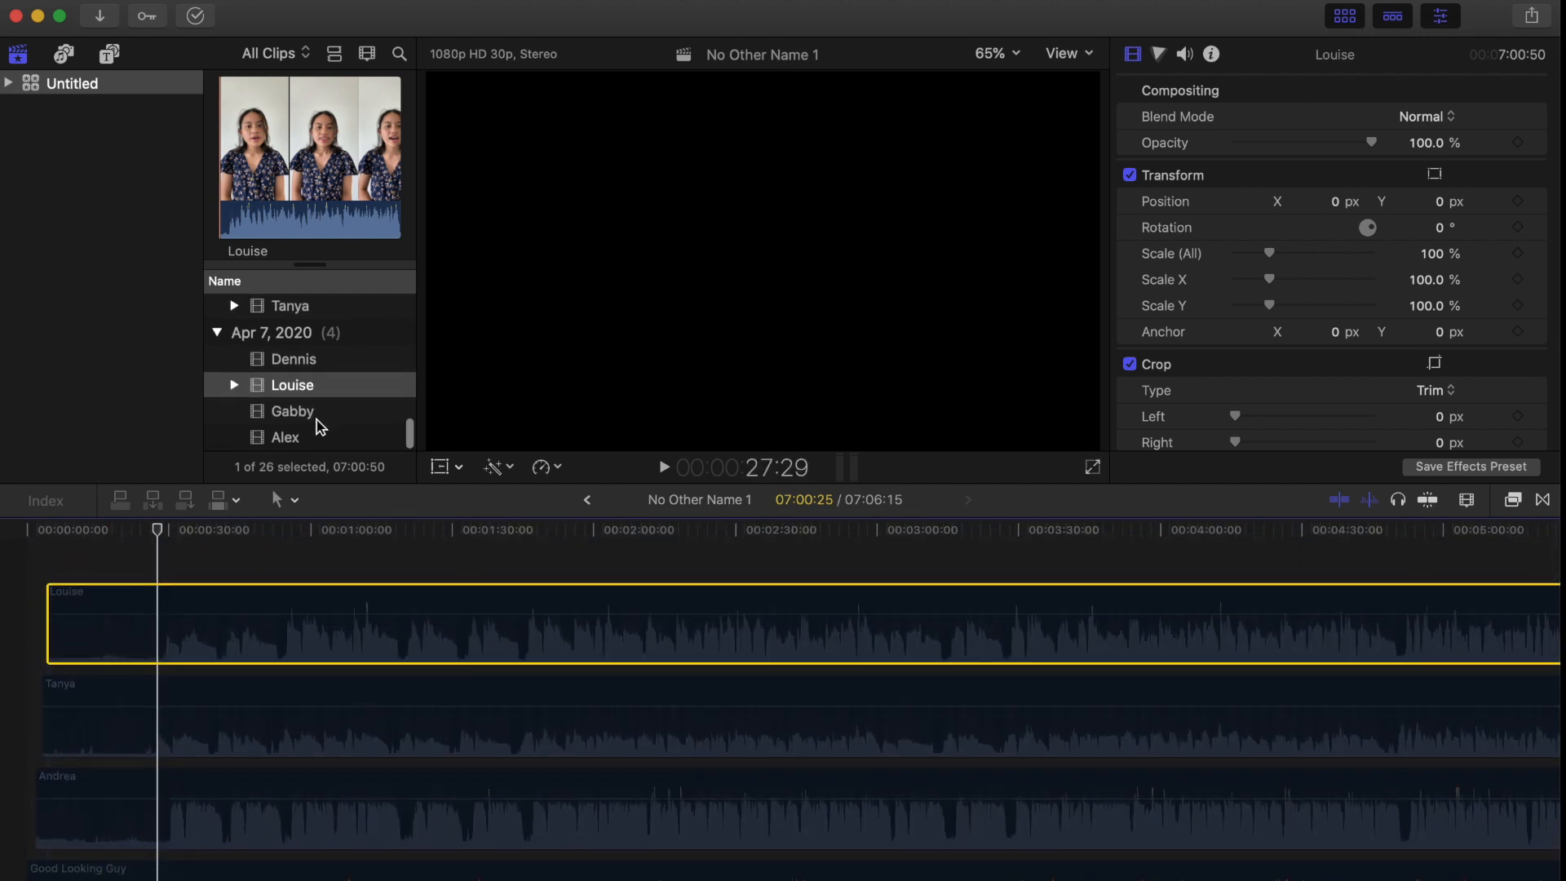
click(312, 365)
drag(313, 364, 73, 545)
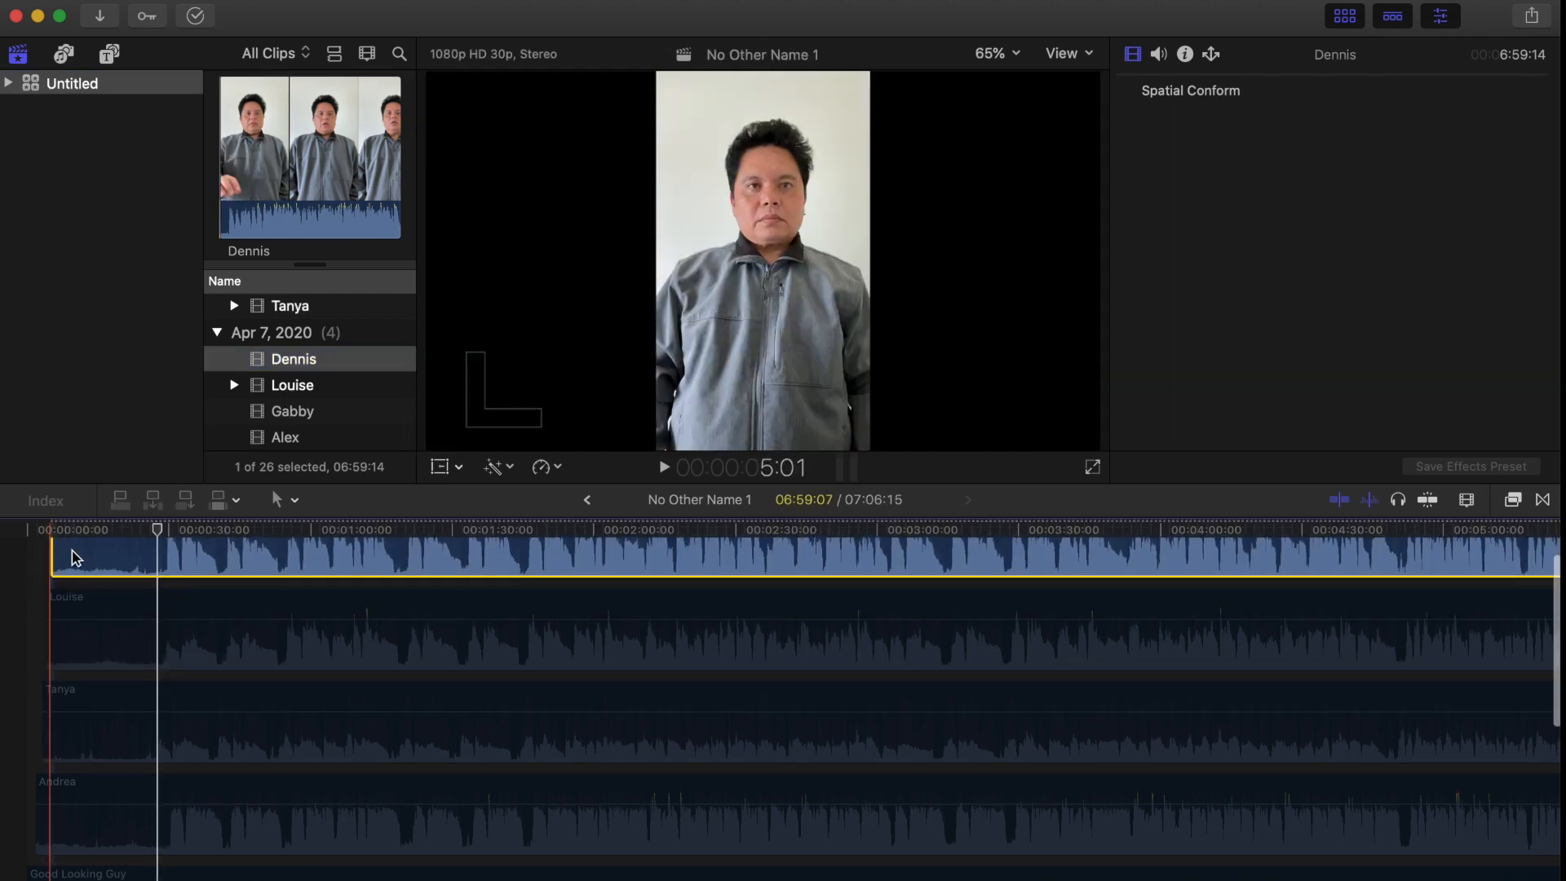
Trim the start of the lowest singer's clip, just above the piano track, and slide it so the singing begins at the piano marker.
scroll(110, 576, down, 6)
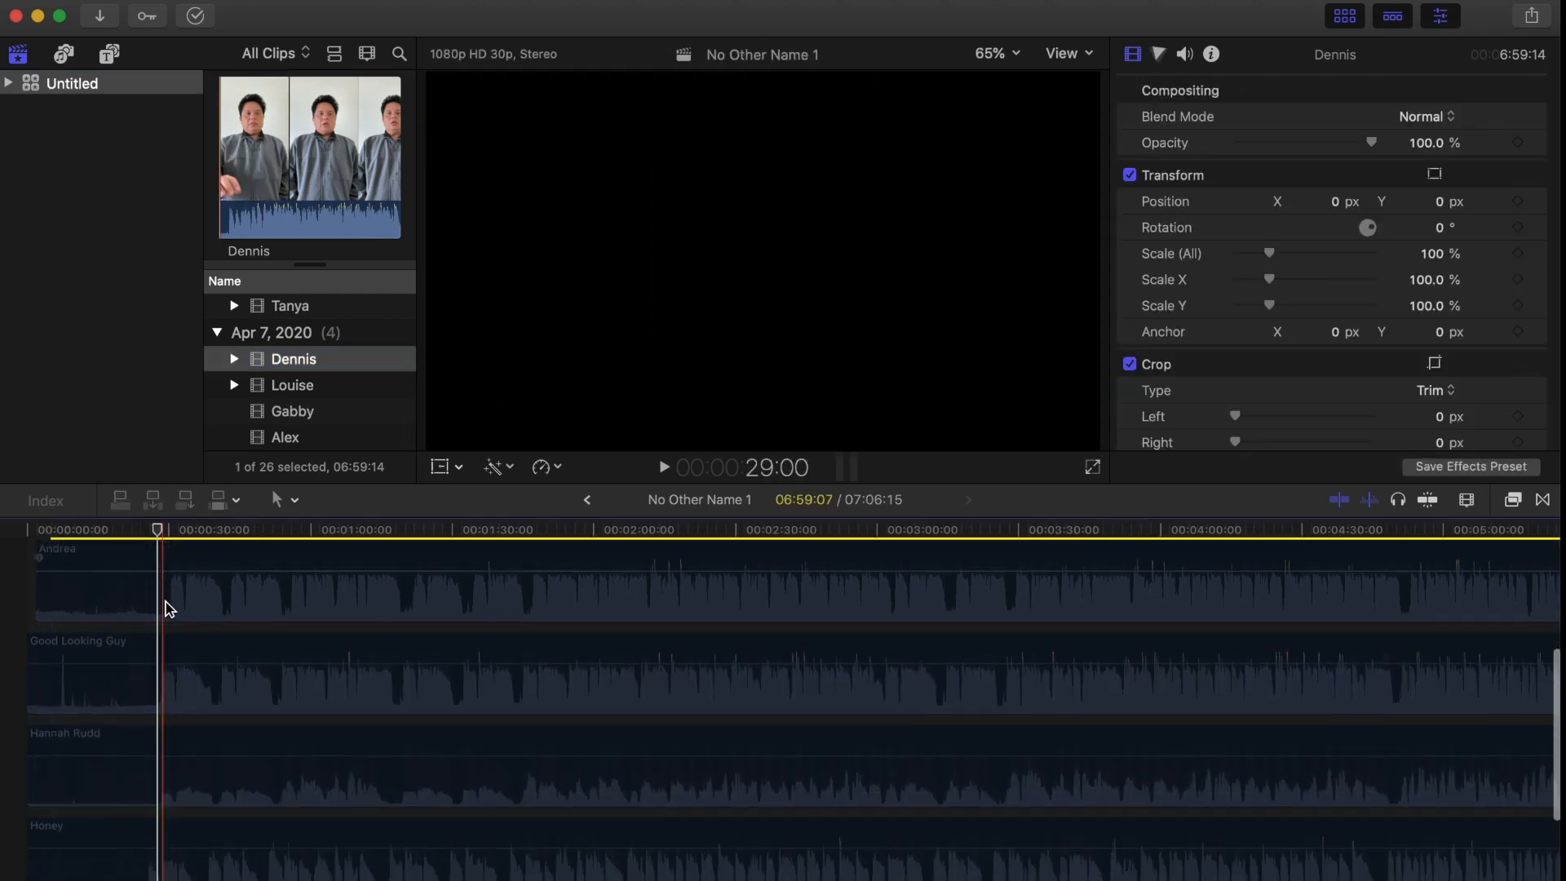
scroll(248, 847, down, 6)
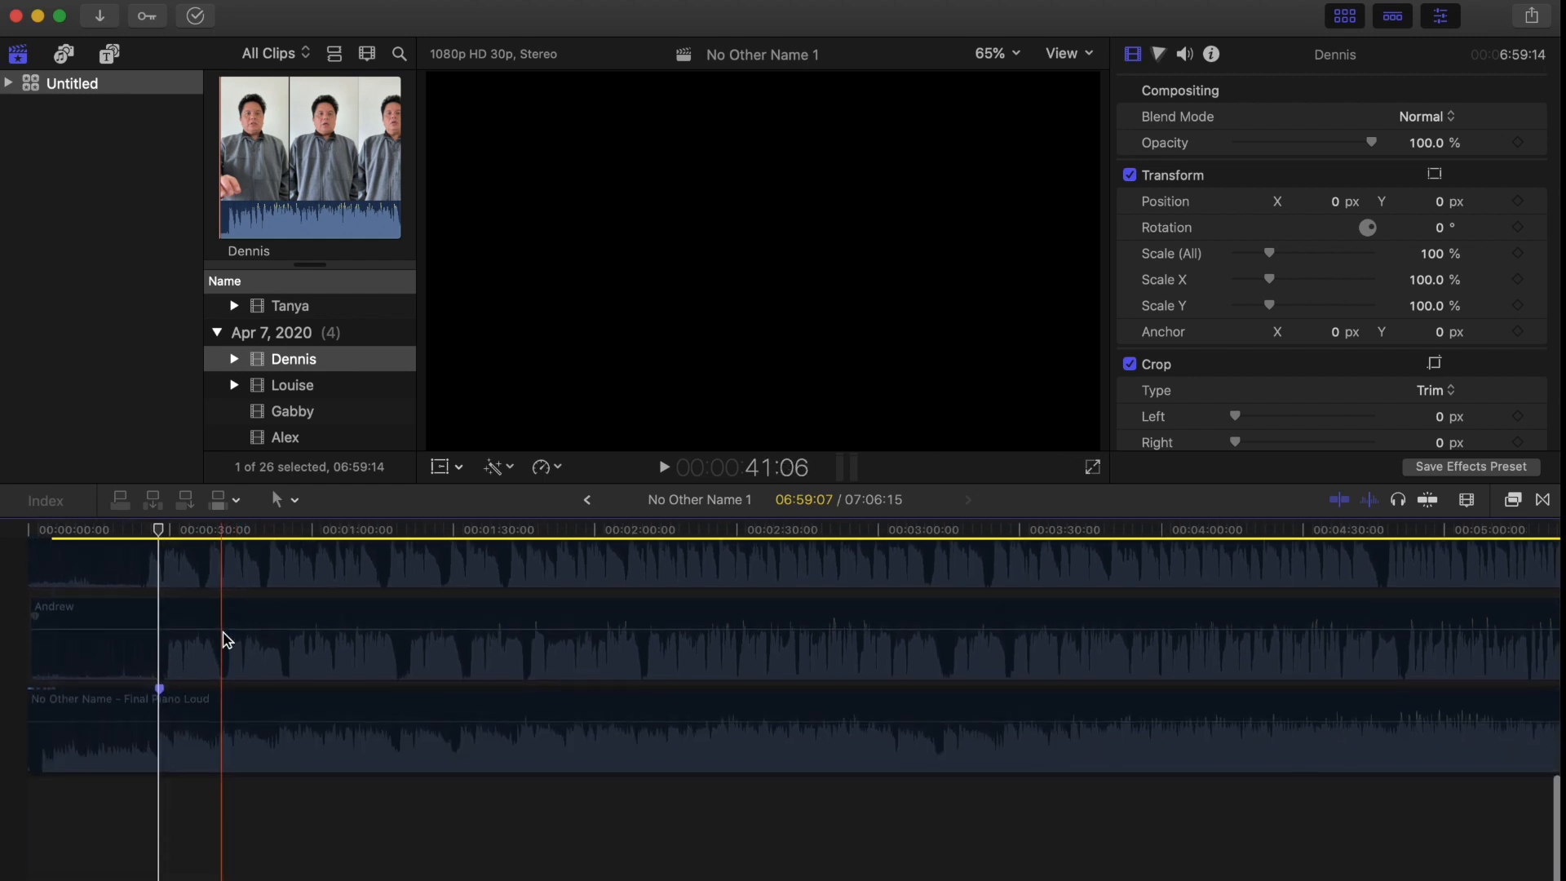
click(222, 659)
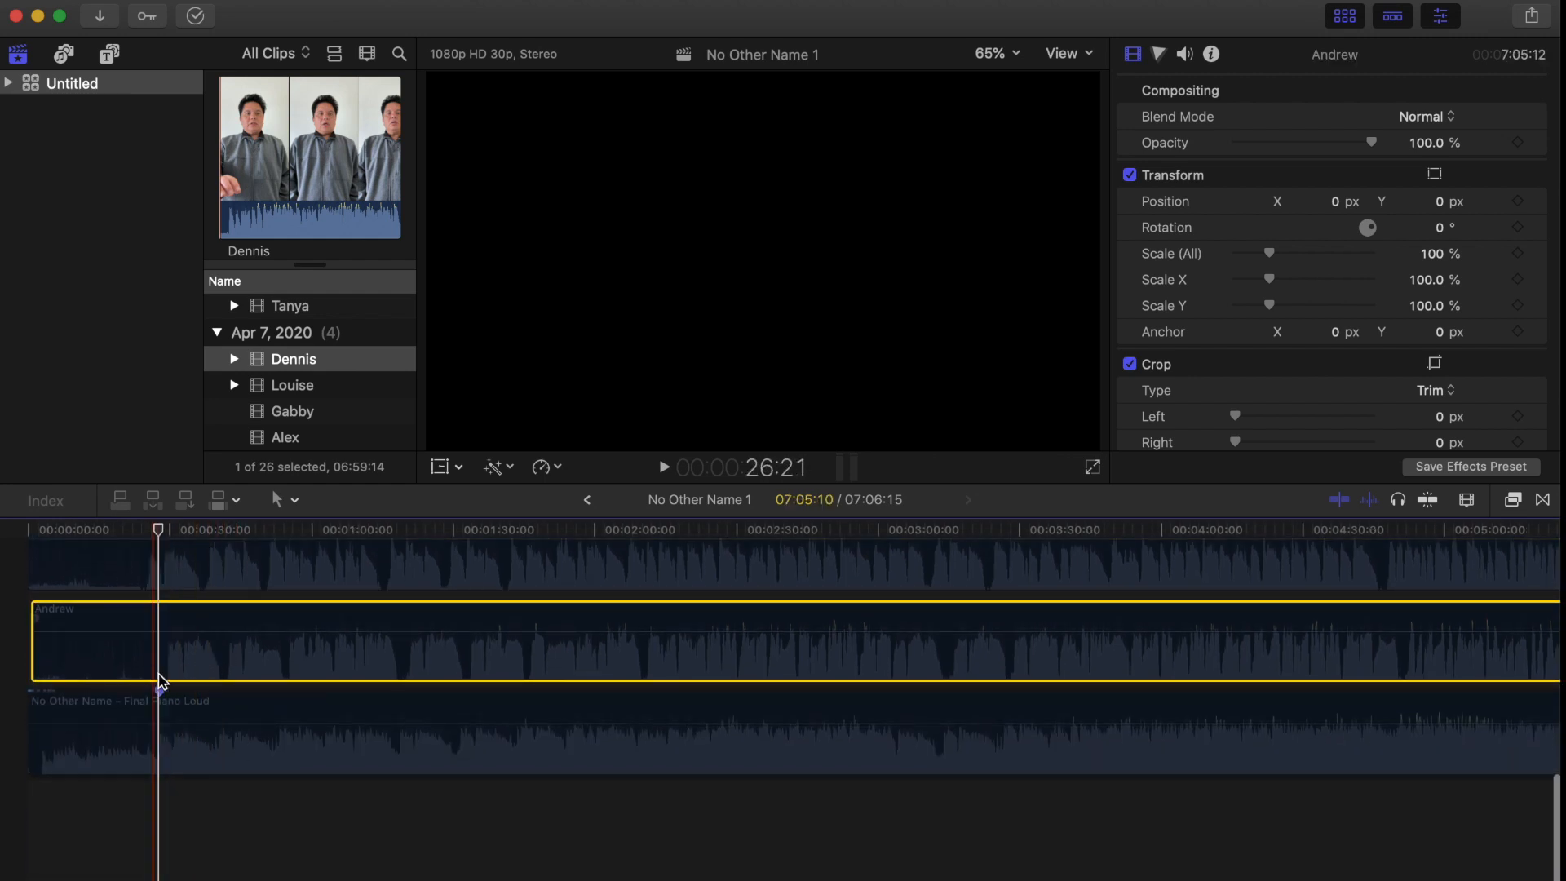
drag(37, 650, 63, 651)
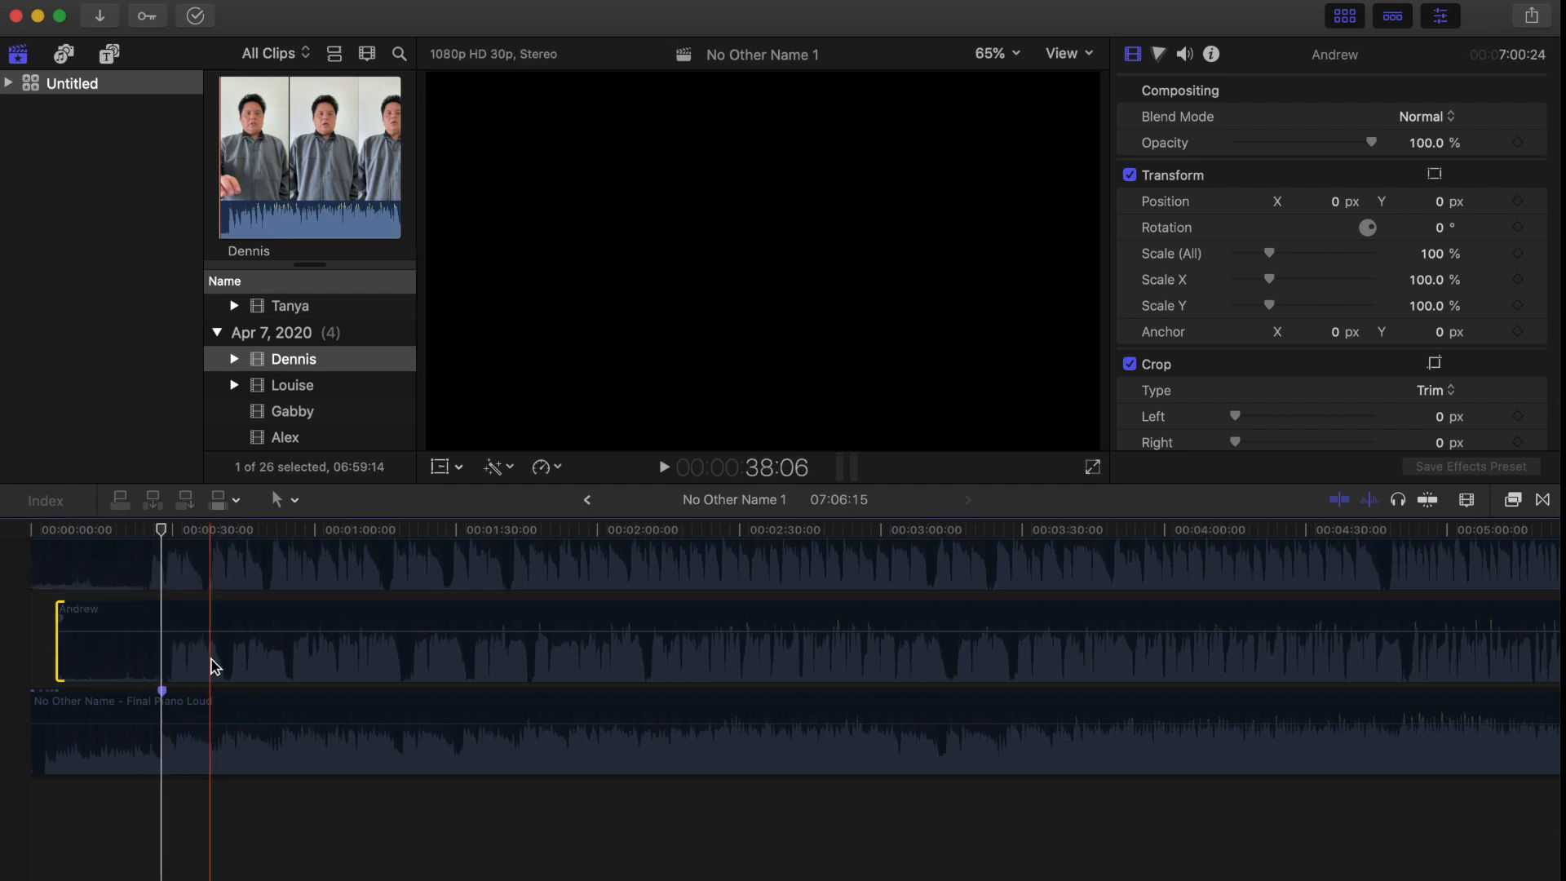
drag(210, 658, 203, 656)
drag(207, 663, 204, 664)
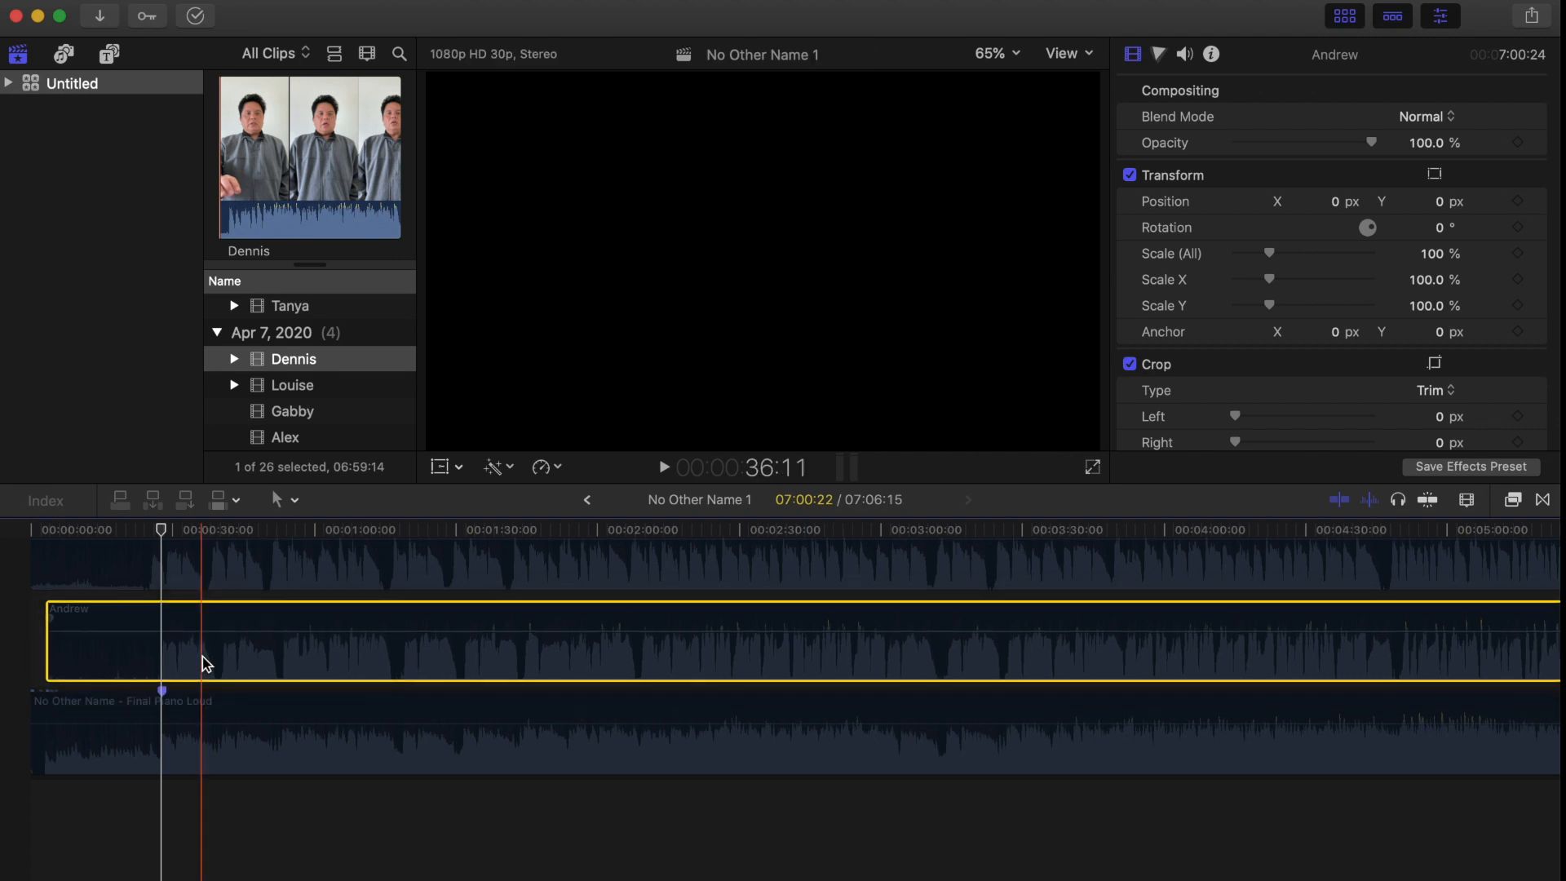
mouse_move(214, 635)
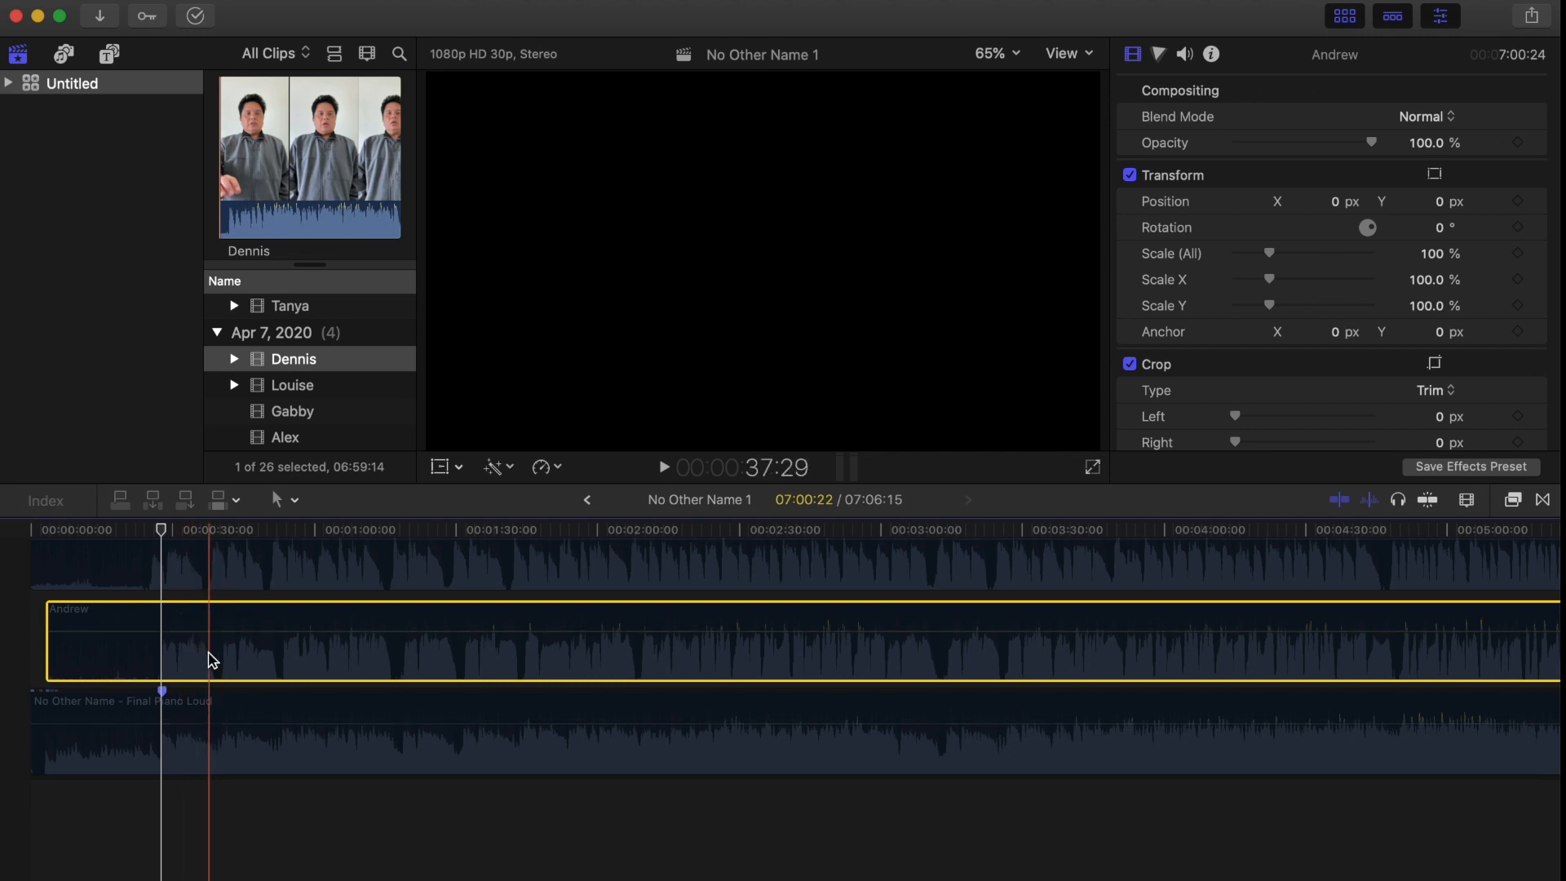
Enable the piano track and the suited singer's clip directly above it.
click(193, 739)
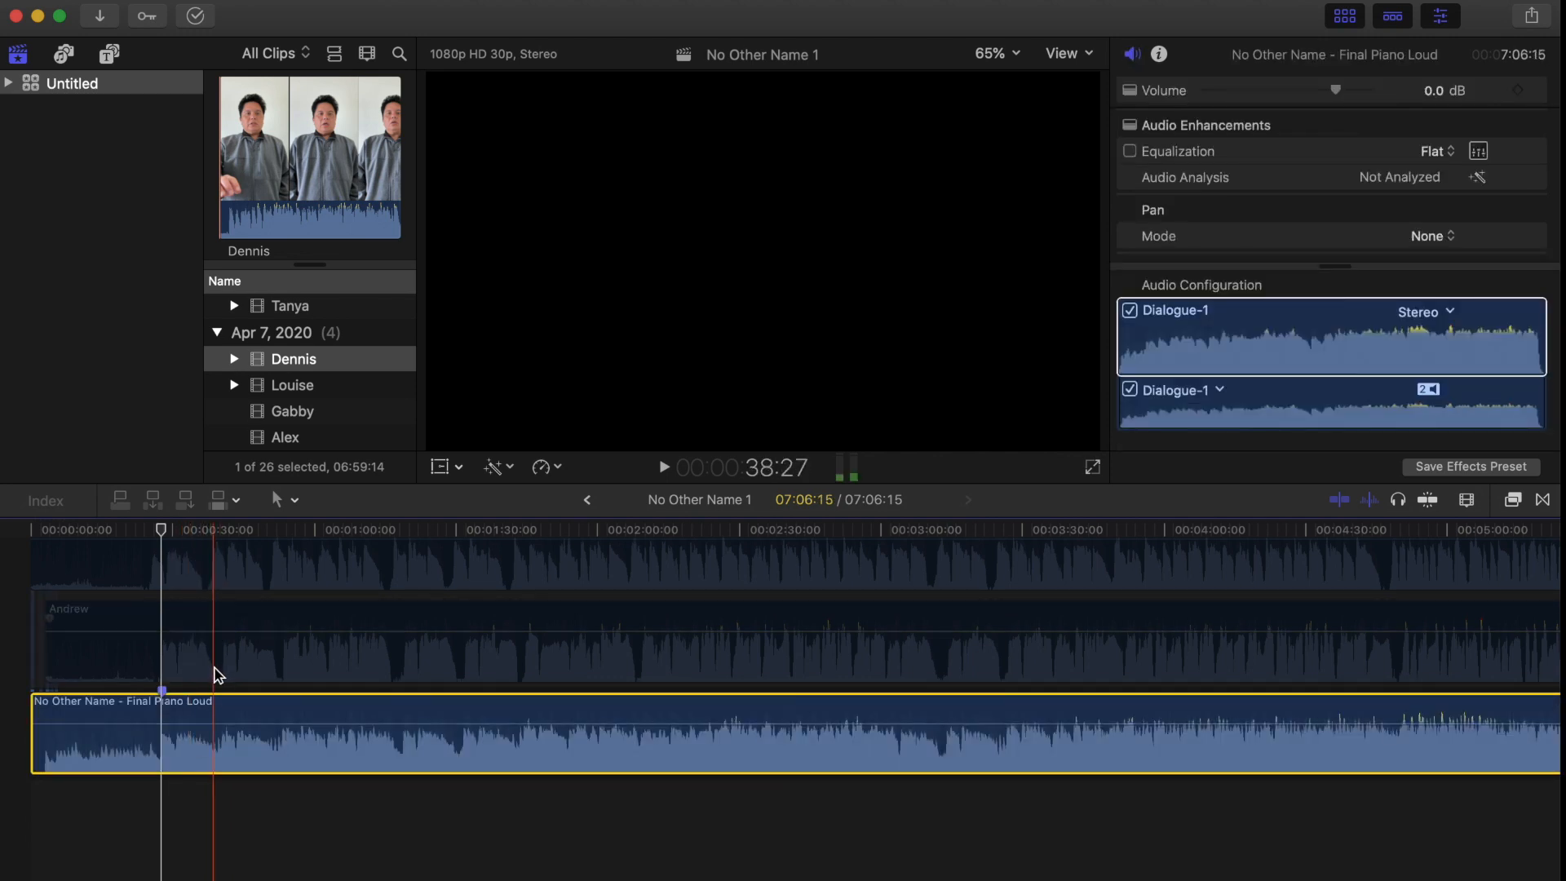
click(214, 669)
key(v)
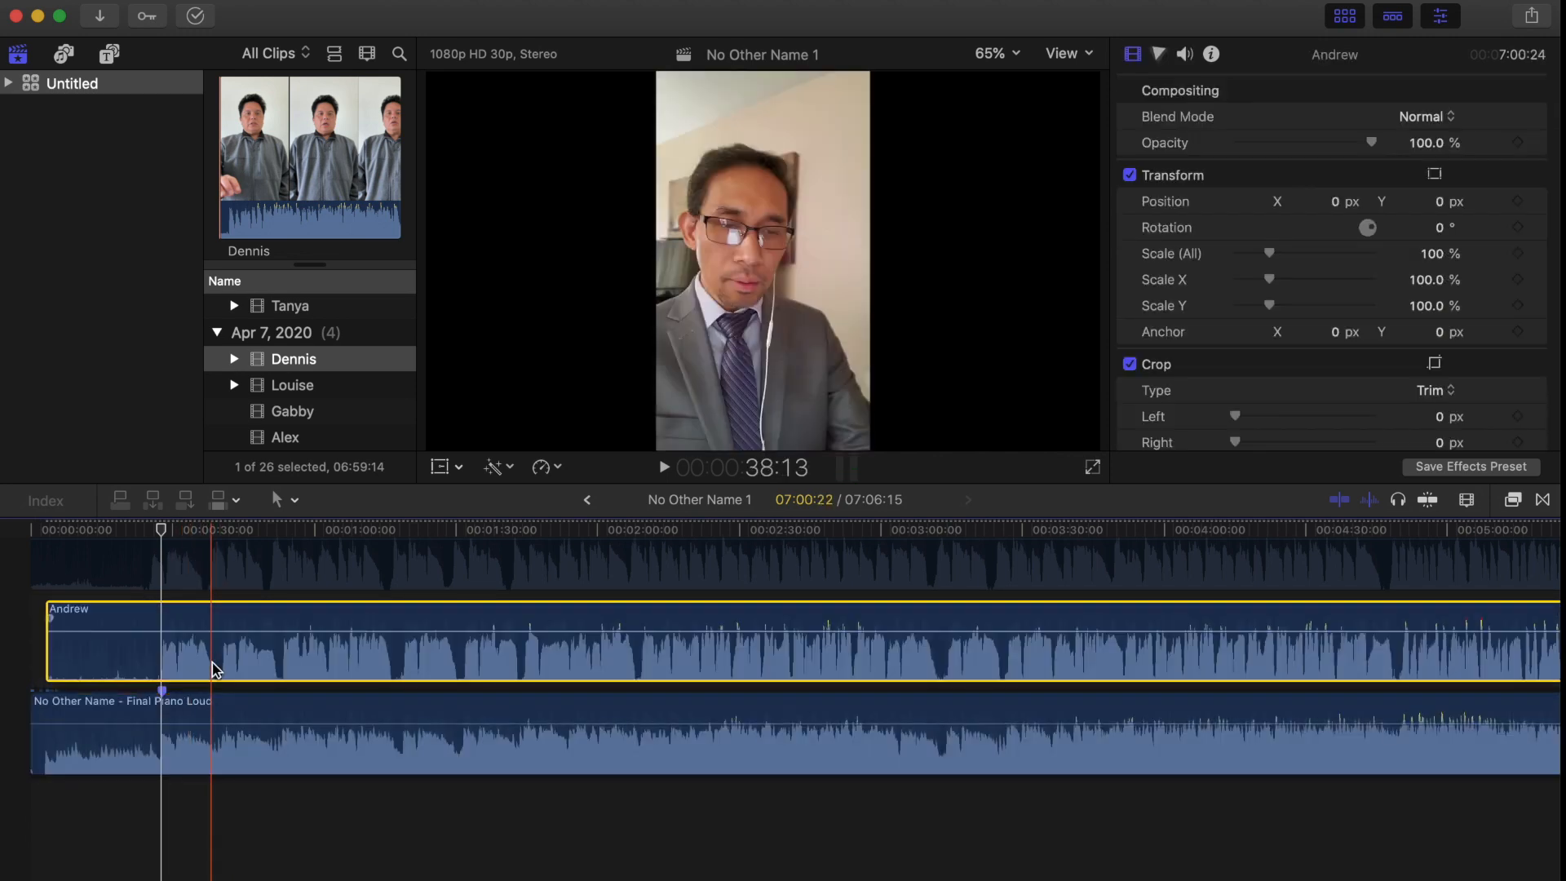
Play the suited singer's clip with the piano from just before the marker, and turn the singer's audio all the way down.
click(148, 539)
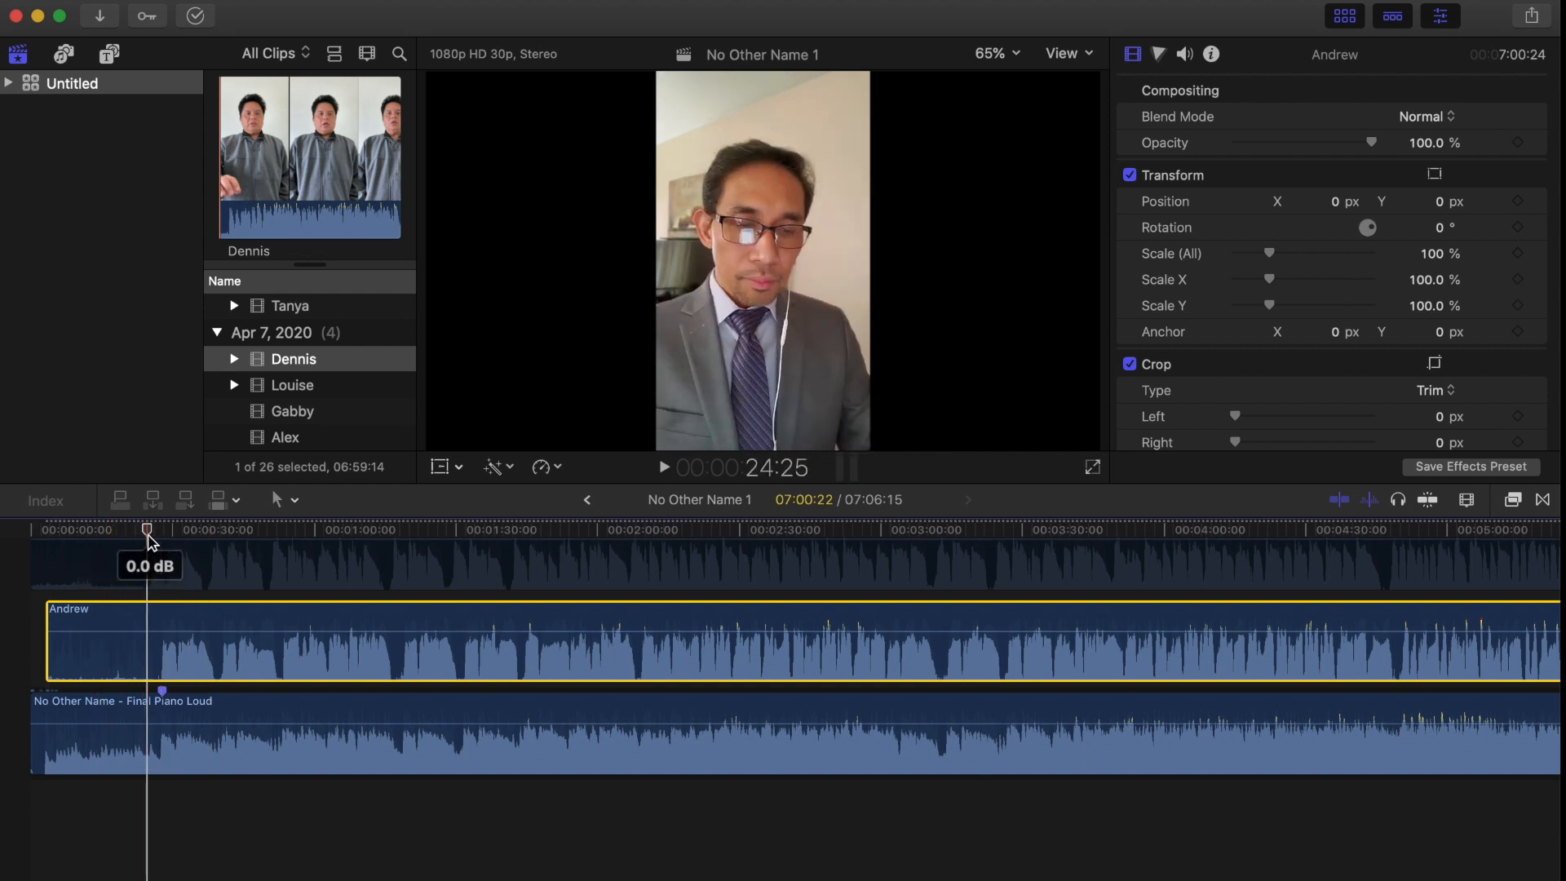
key(space)
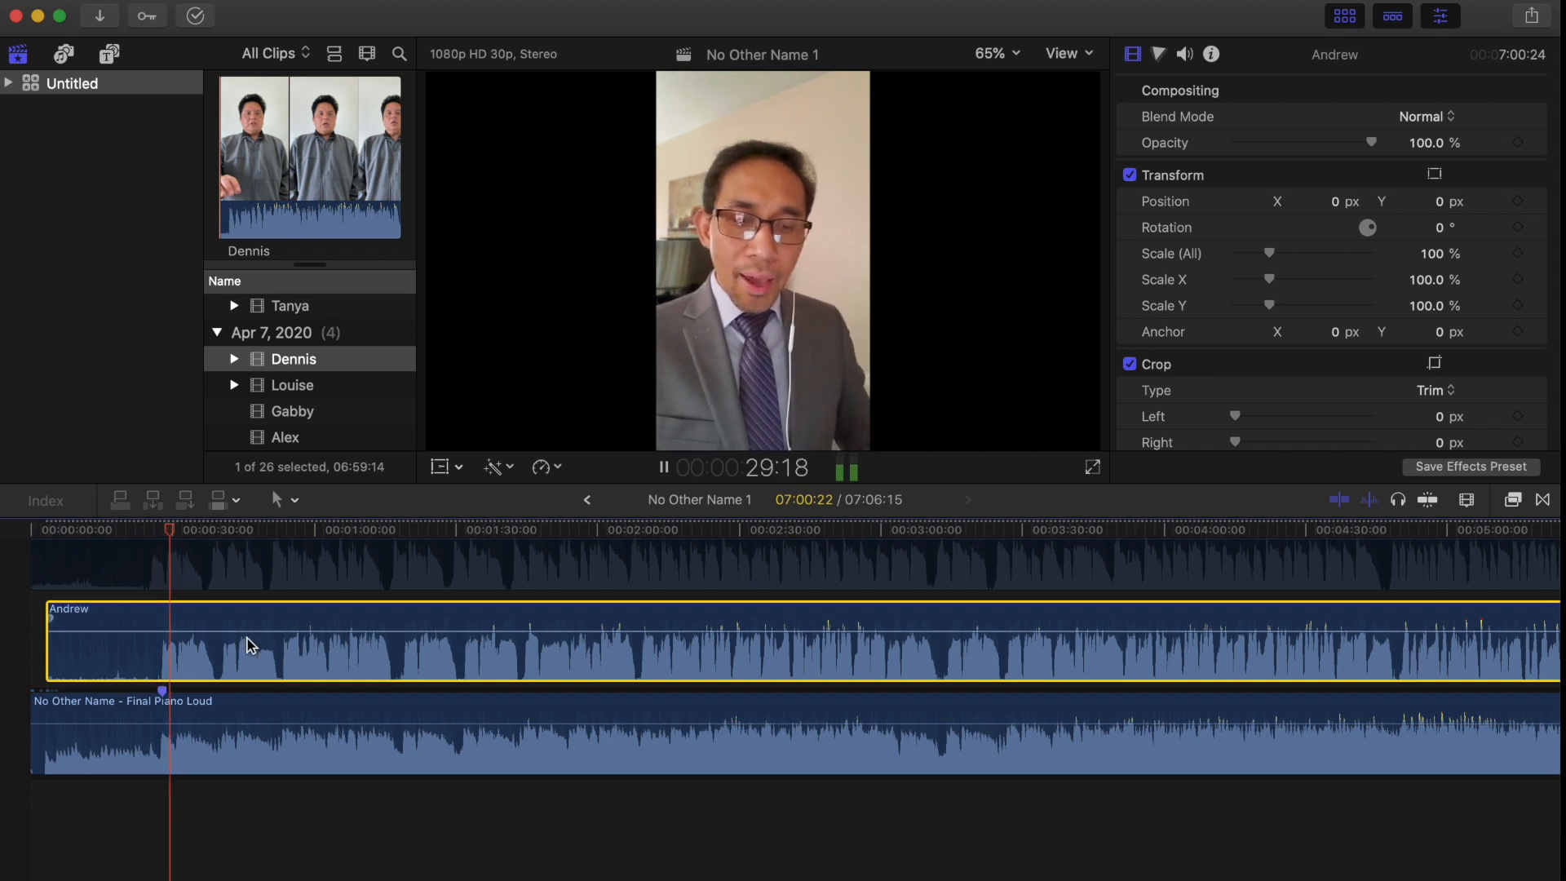
key(space)
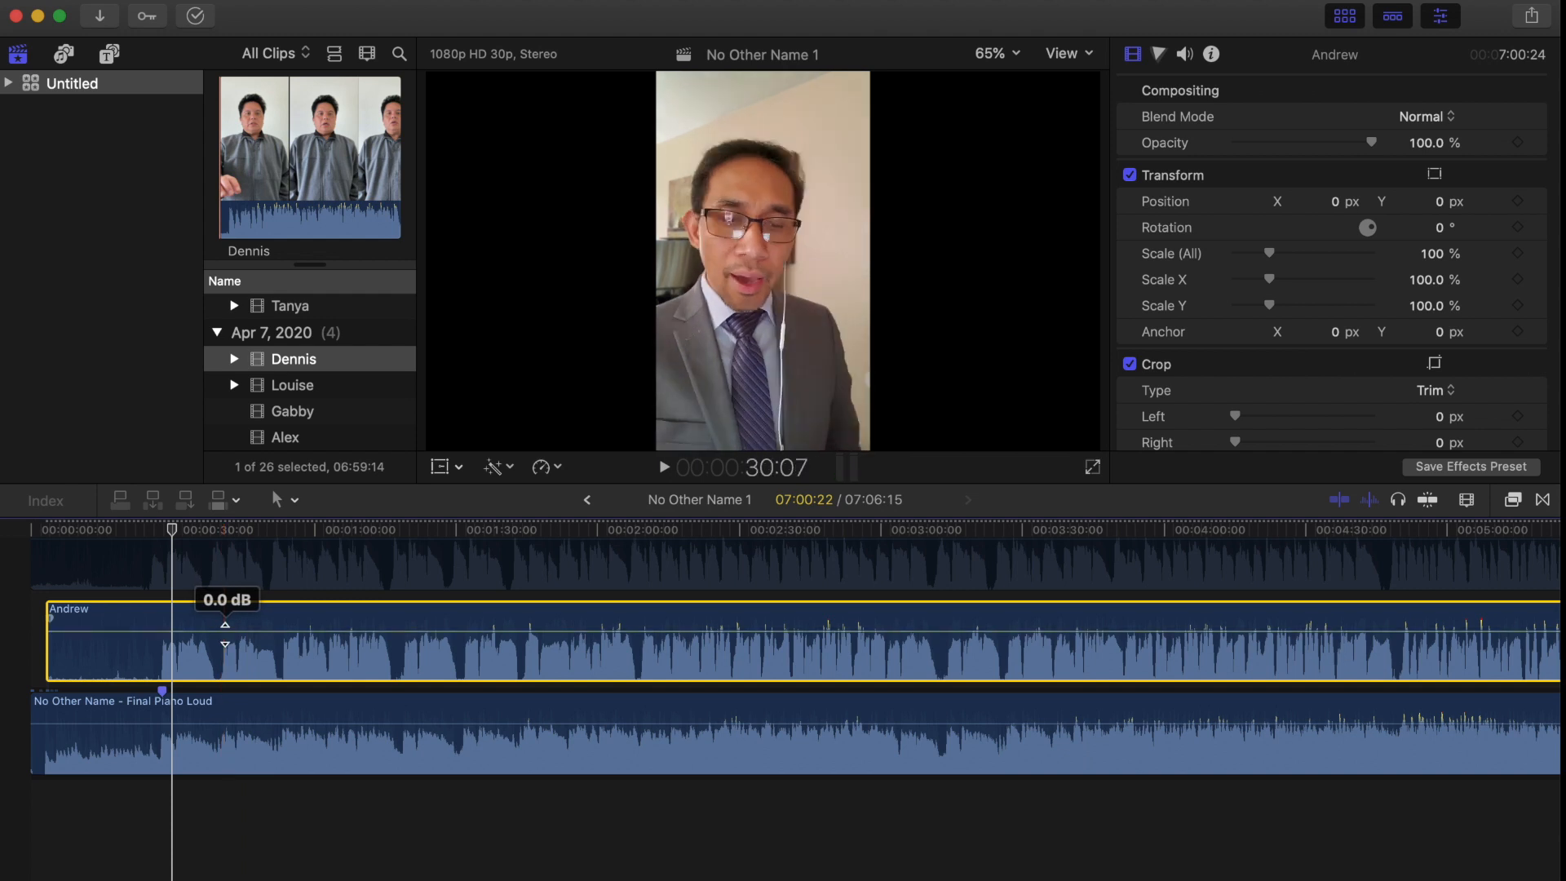
drag(223, 639, 221, 682)
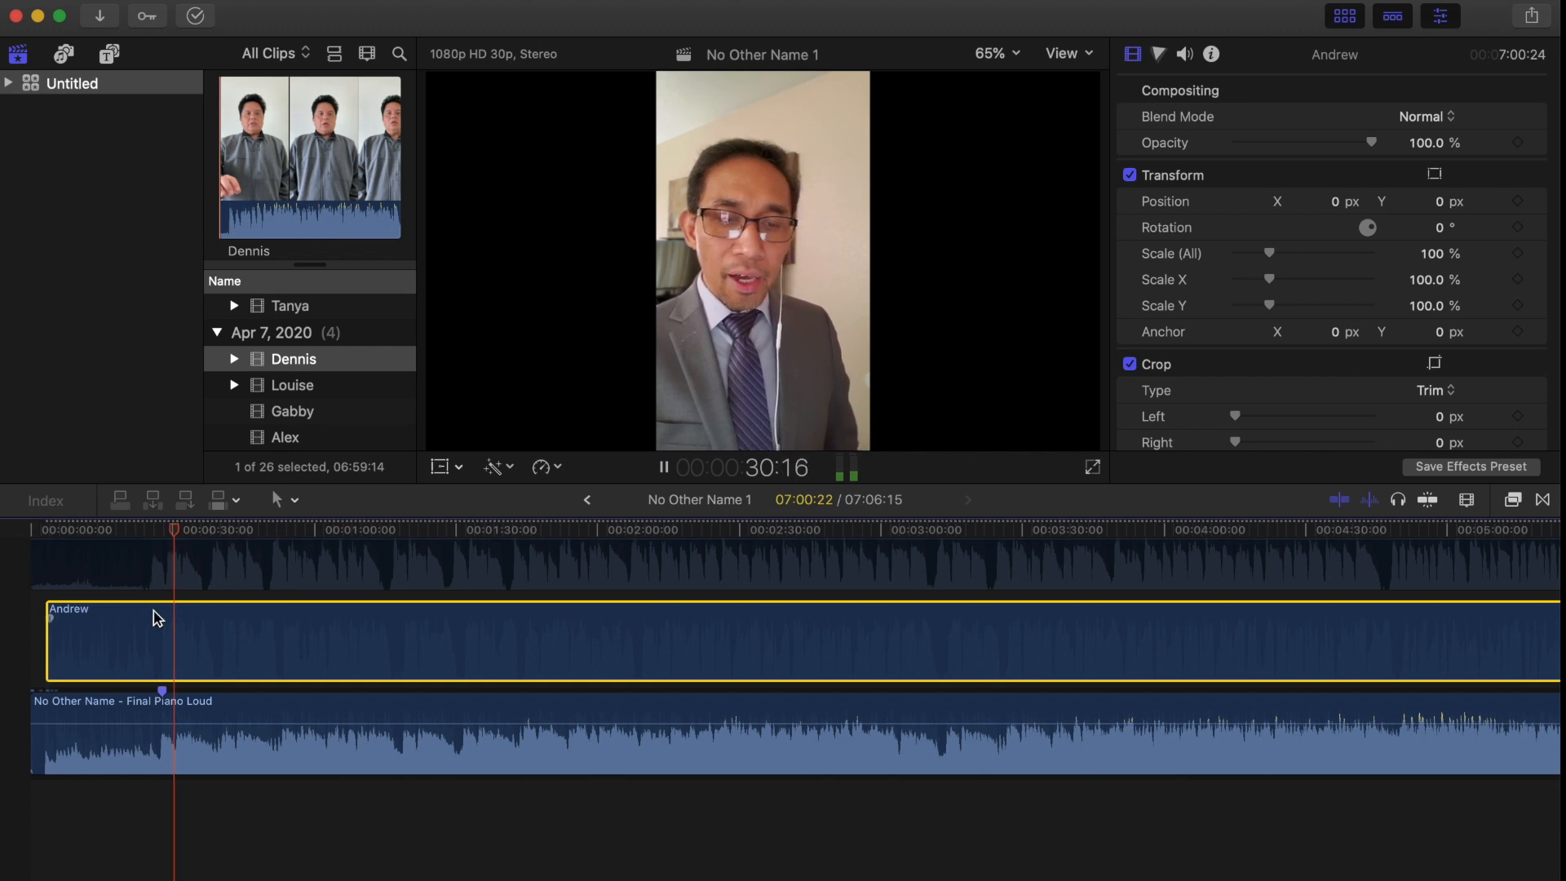
Disable the piano track and add a marker to the suited singer's clip in line with the piano marker.
scroll(158, 619, up, 4)
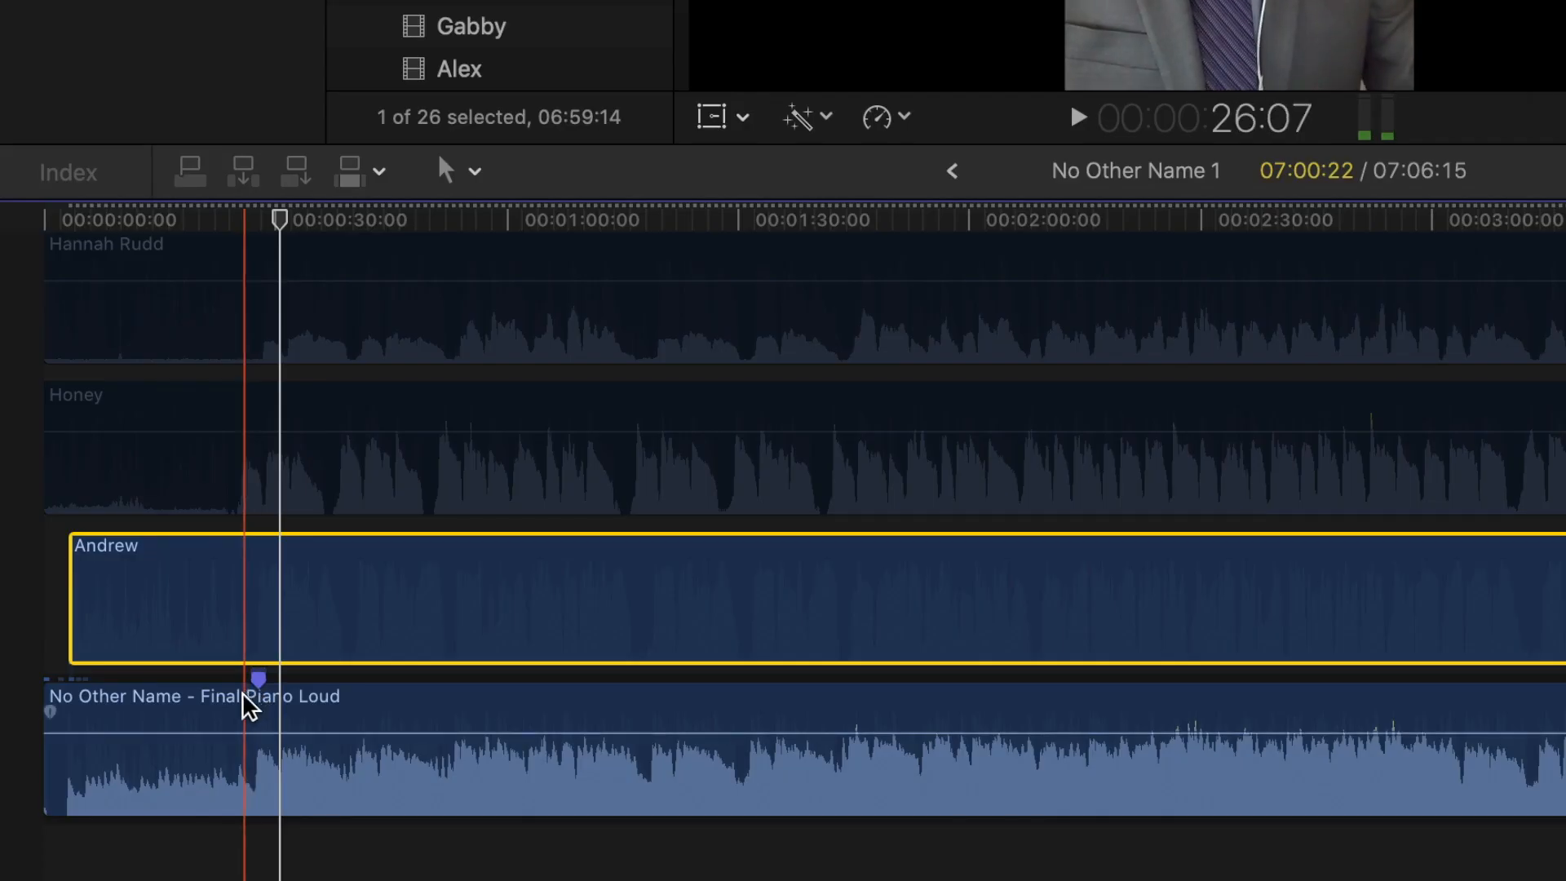
click(163, 819)
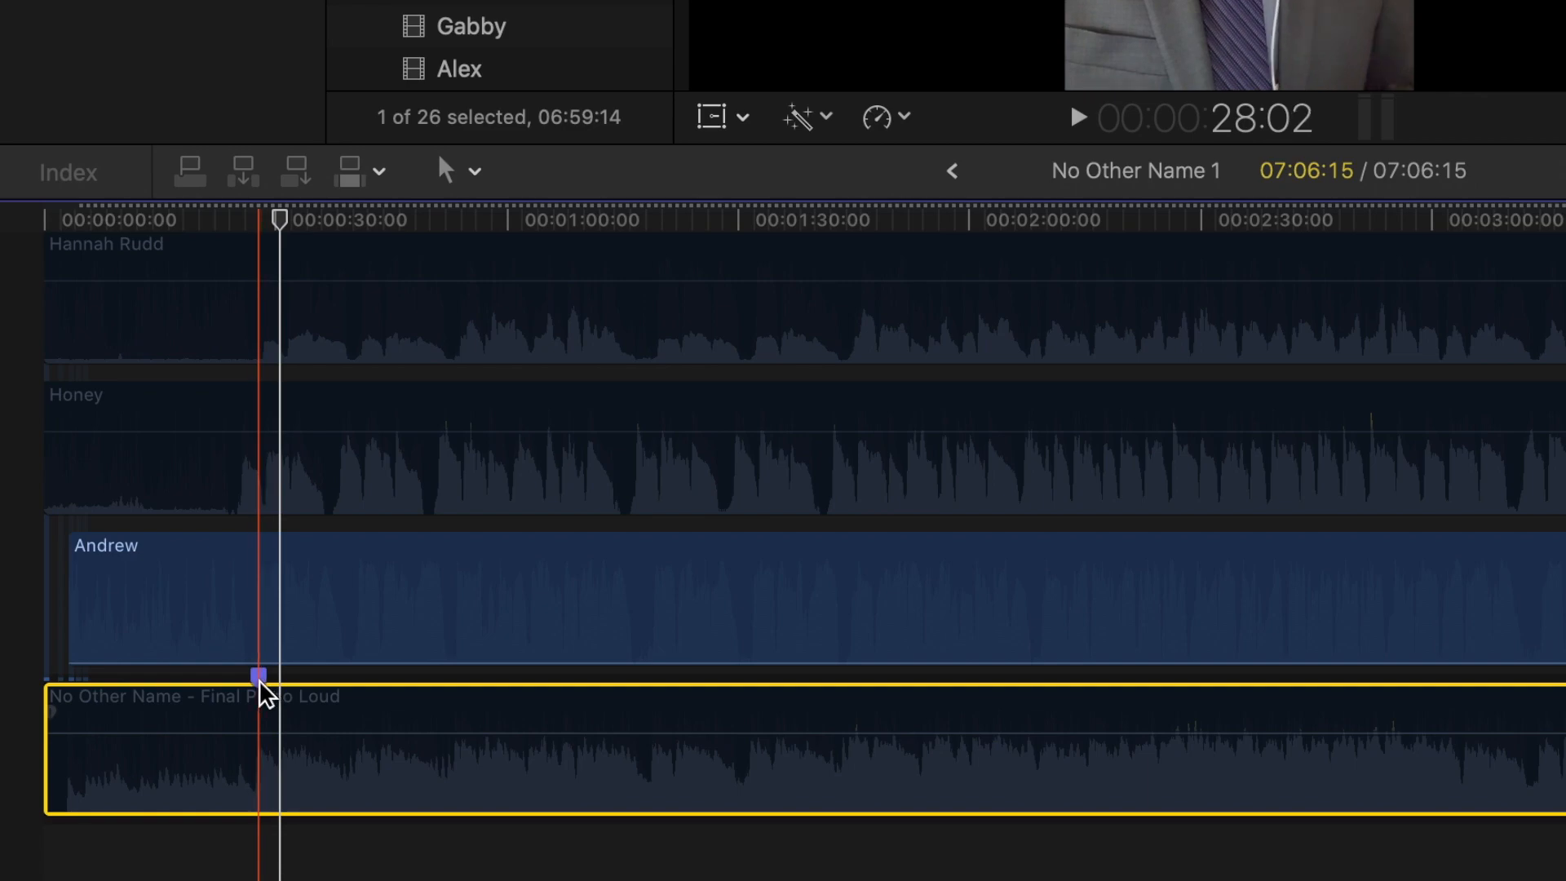
click(259, 680)
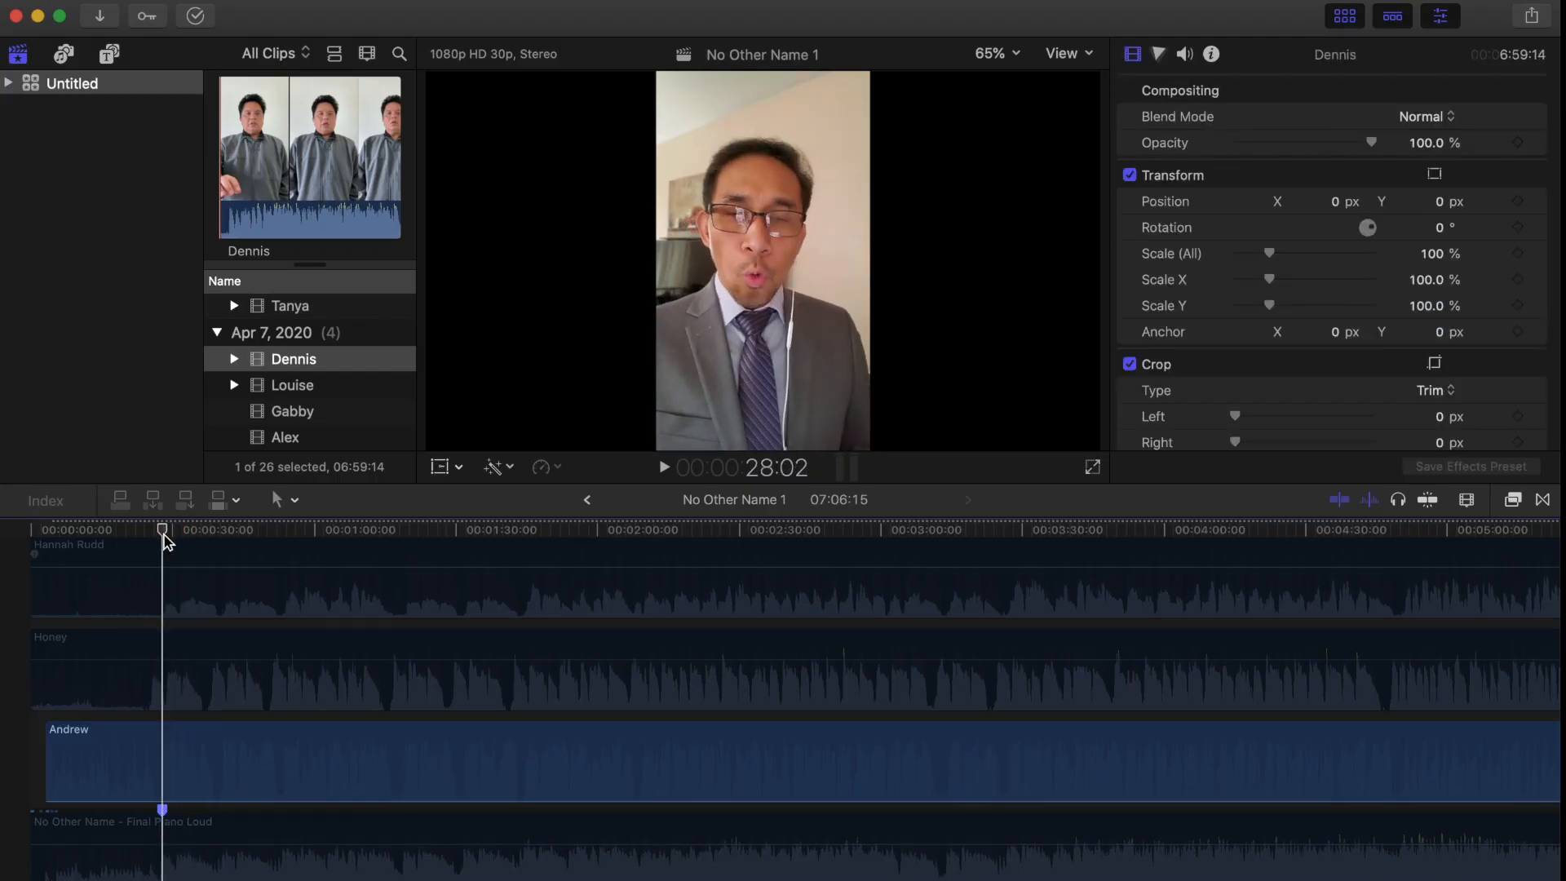
click(166, 754)
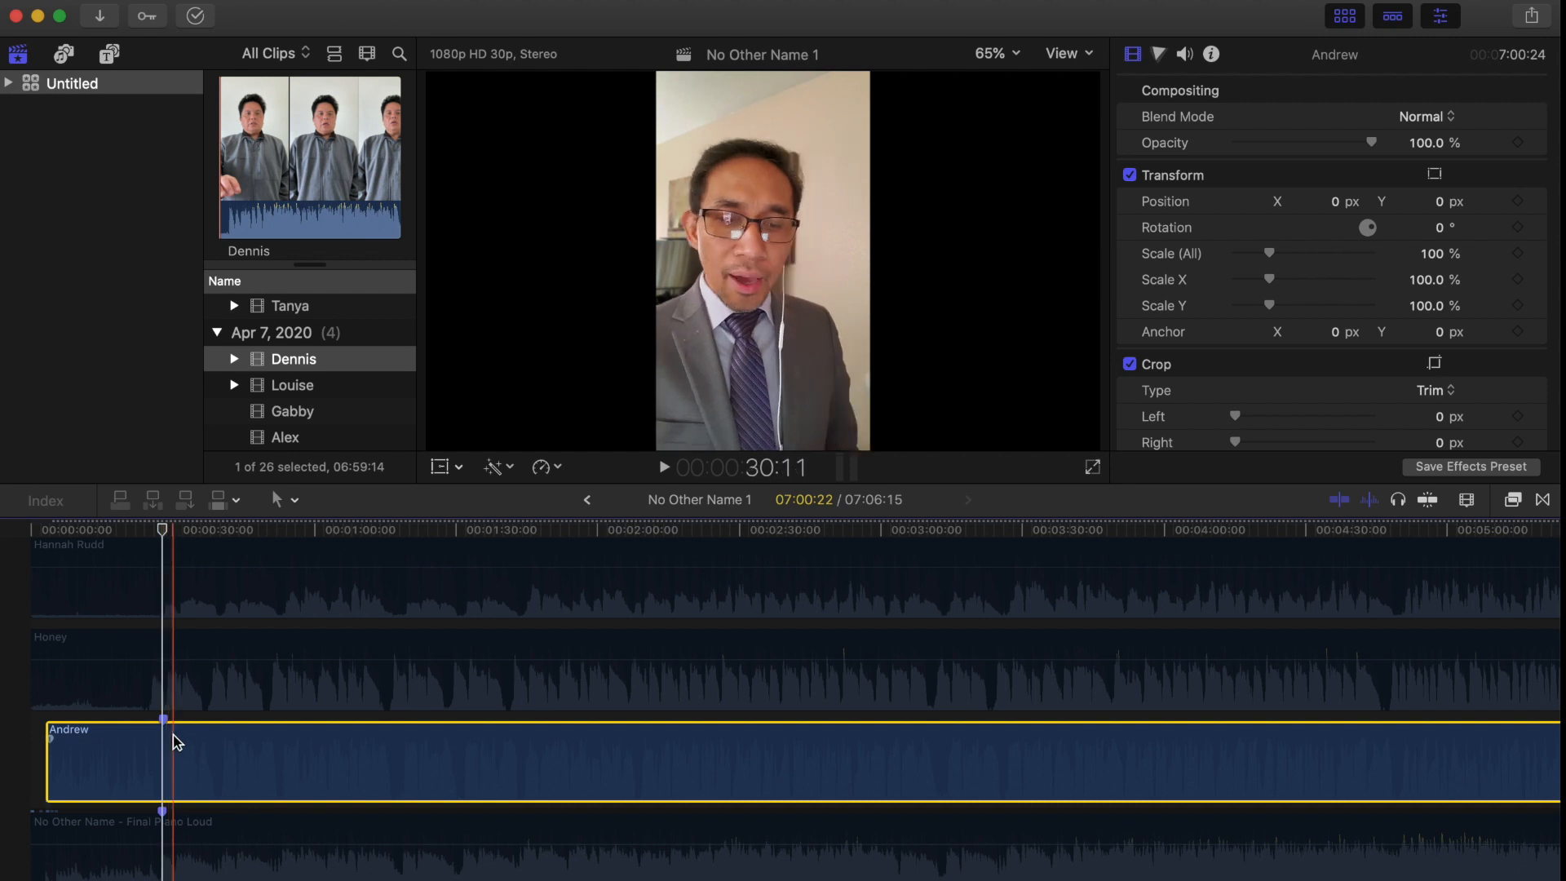
Align the singing in the two clips directly above the suited singer's with the marker, trimming the start of the upper one.
drag(193, 690, 204, 689)
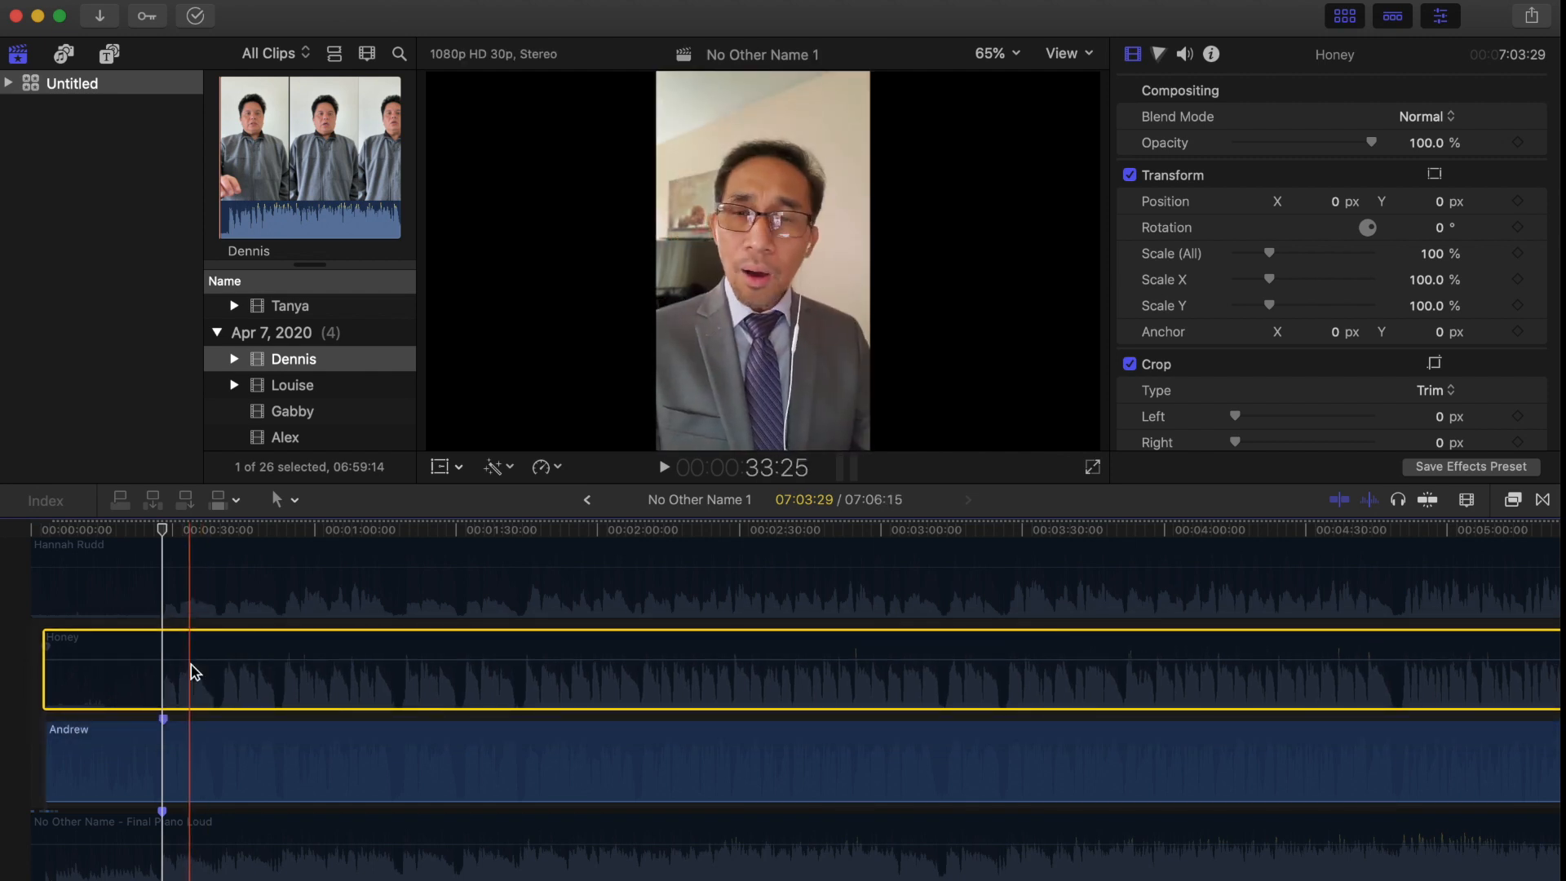
scroll(196, 667, up, 2)
scroll(199, 665, down, 1)
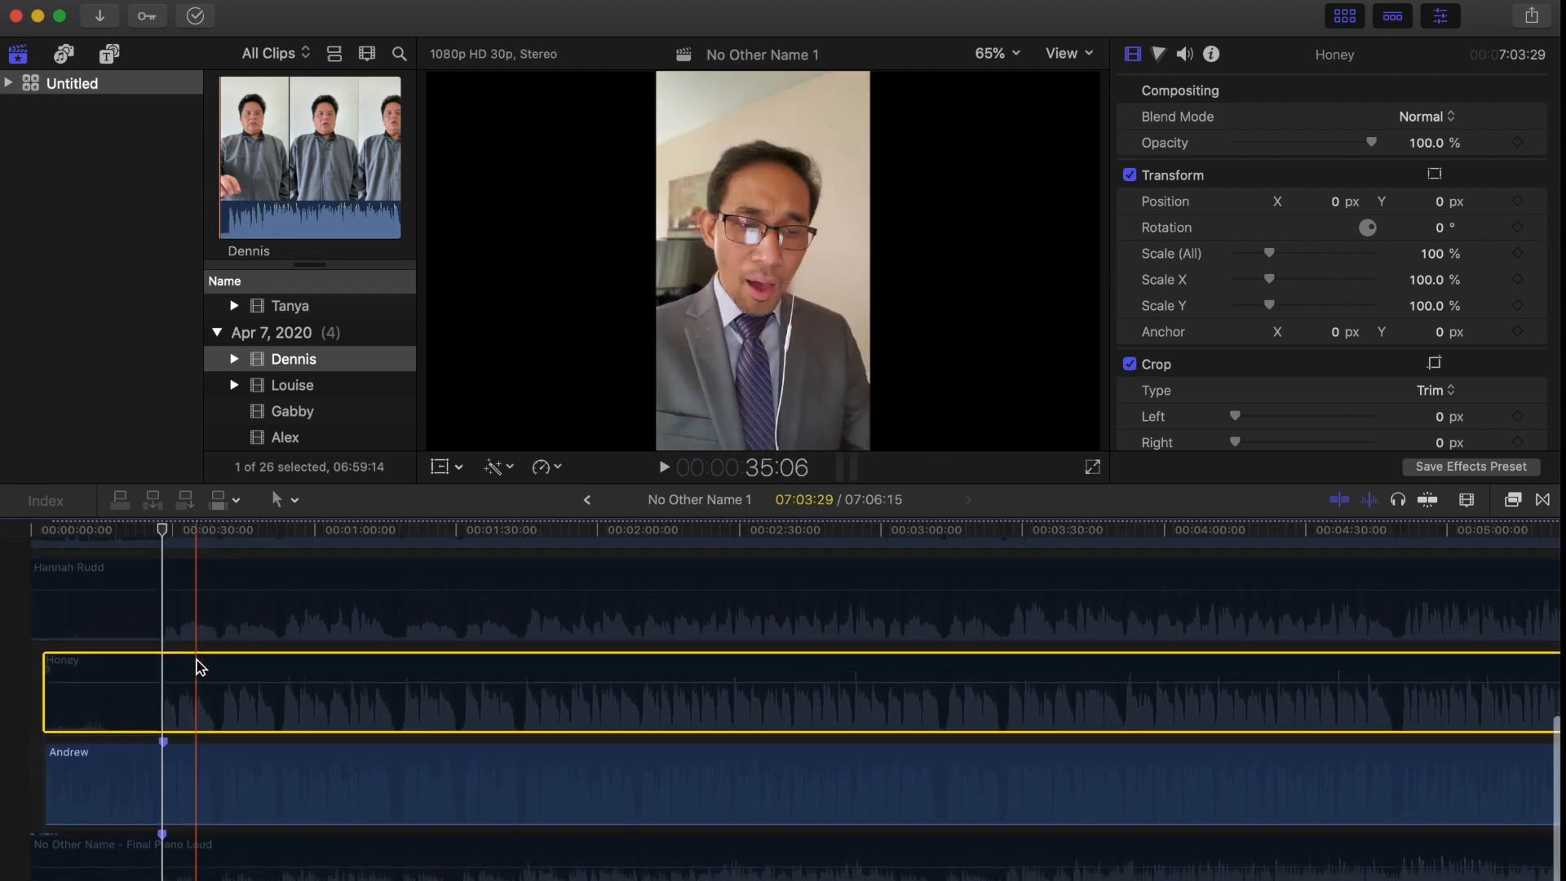
scroll(199, 665, up, 3)
key(super+equal)
key(super+equal)
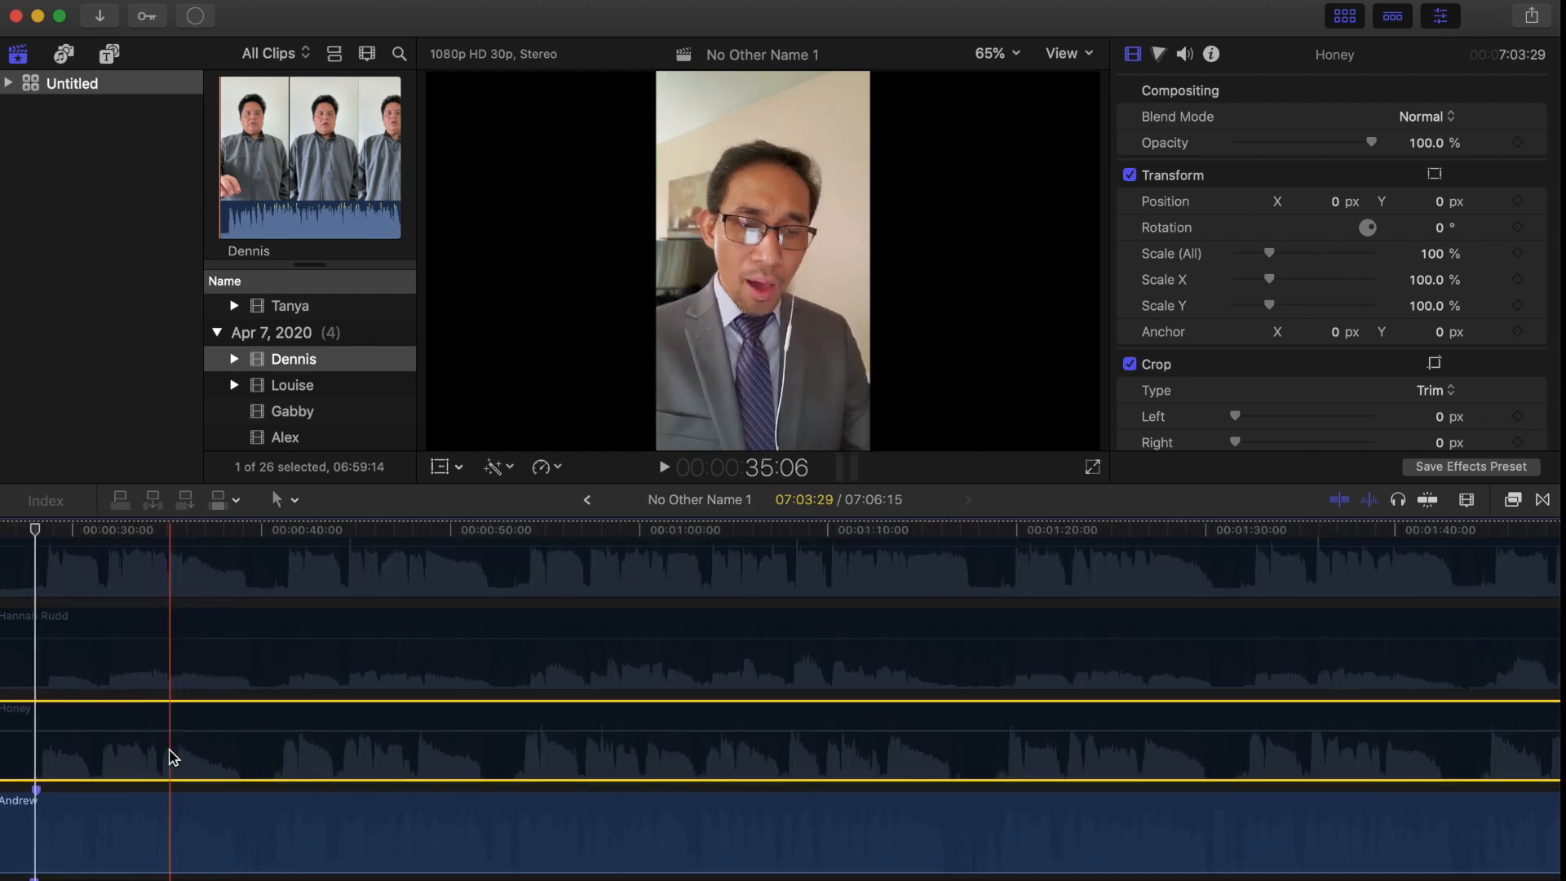
scroll(252, 668, left, 15)
drag(49, 657, 111, 657)
drag(635, 682, 622, 682)
Trim the start of the Good Looking Guy clip and slide it so the singing begins at the playhead.
scroll(623, 677, up, 9)
scroll(623, 677, up, 2)
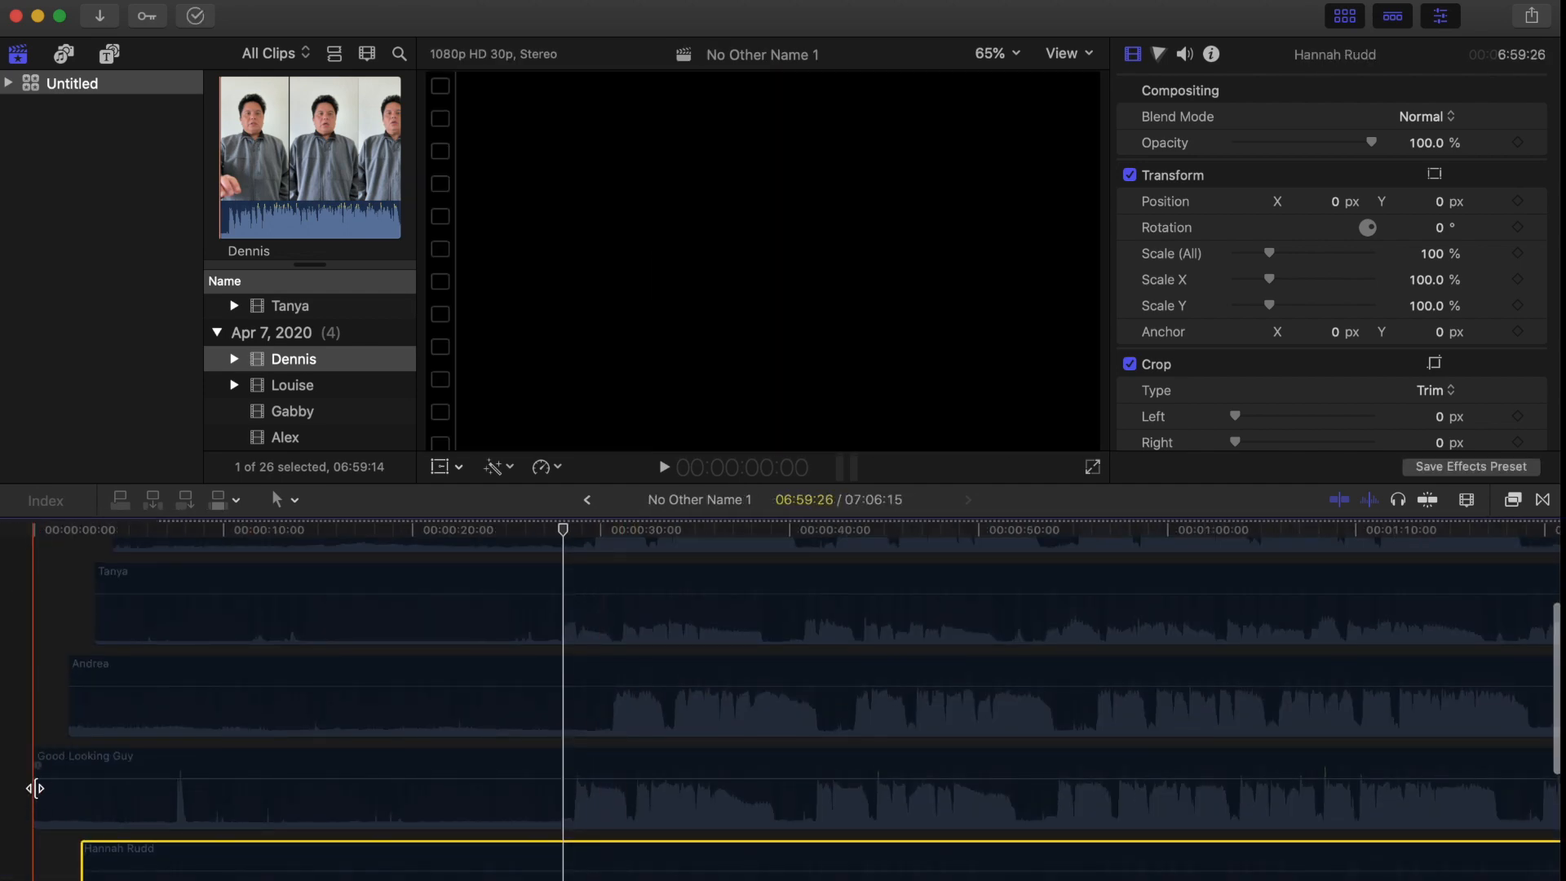
drag(35, 786, 227, 786)
drag(588, 775, 575, 775)
Trim the starts of the two clips above Good Looking Guy and line up their singing with the marker.
scroll(575, 775, up, 5)
drag(69, 767, 149, 767)
drag(659, 800, 604, 800)
scroll(606, 801, up, 1)
drag(96, 707, 181, 707)
Check the ponytailed singer's clip against the piano, nudging it slightly earlier, and disable it again.
scroll(592, 703, down, 12)
click(563, 701)
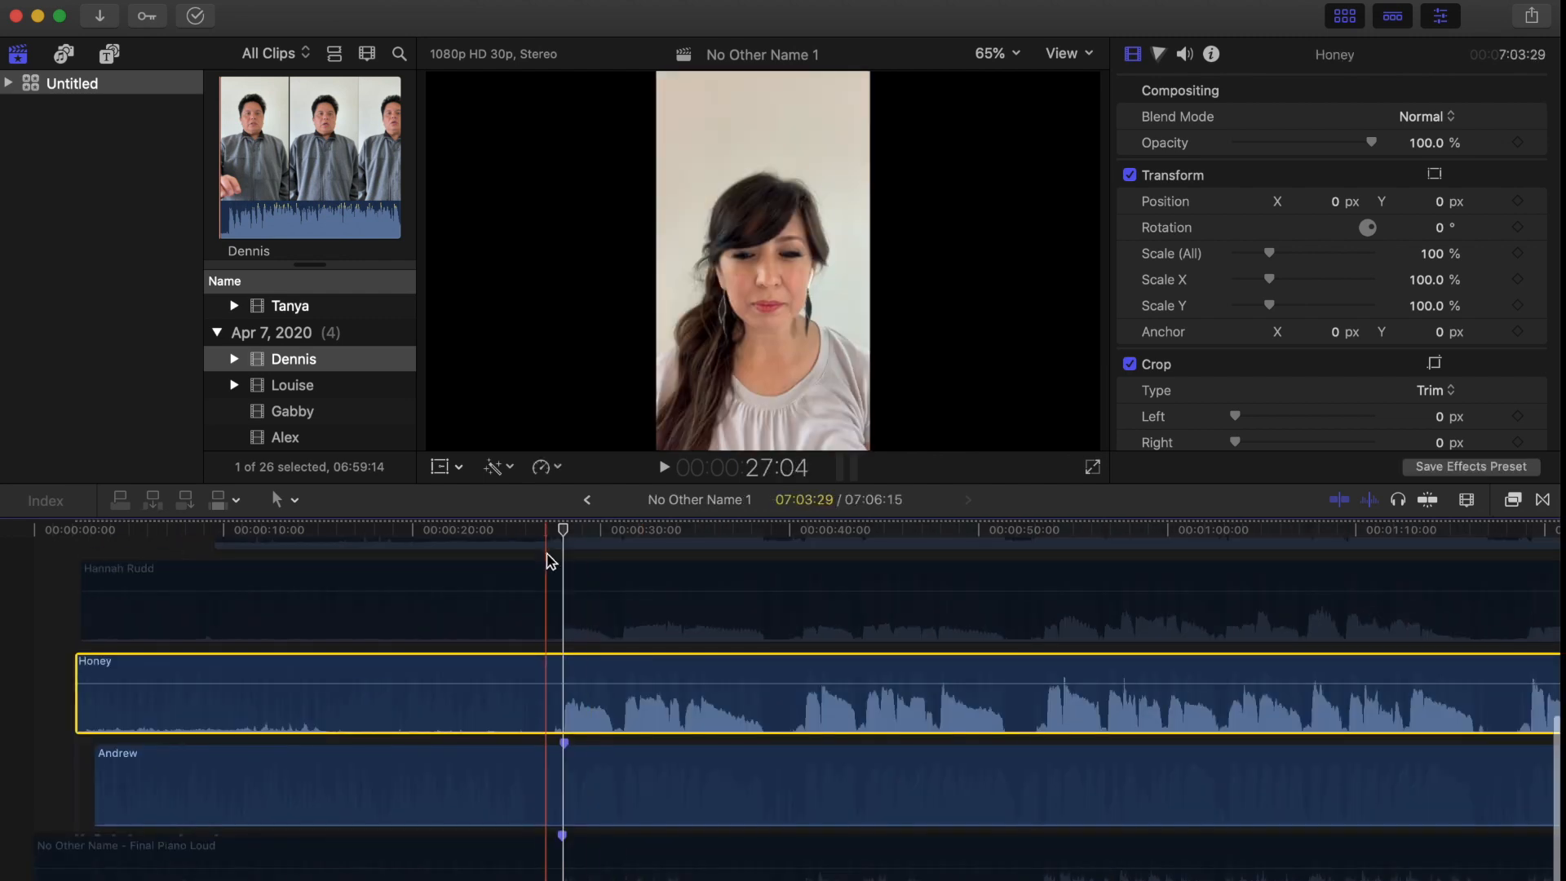
click(535, 857)
scroll(535, 711, up, 3)
click(545, 803)
drag(674, 799, 669, 799)
key(space)
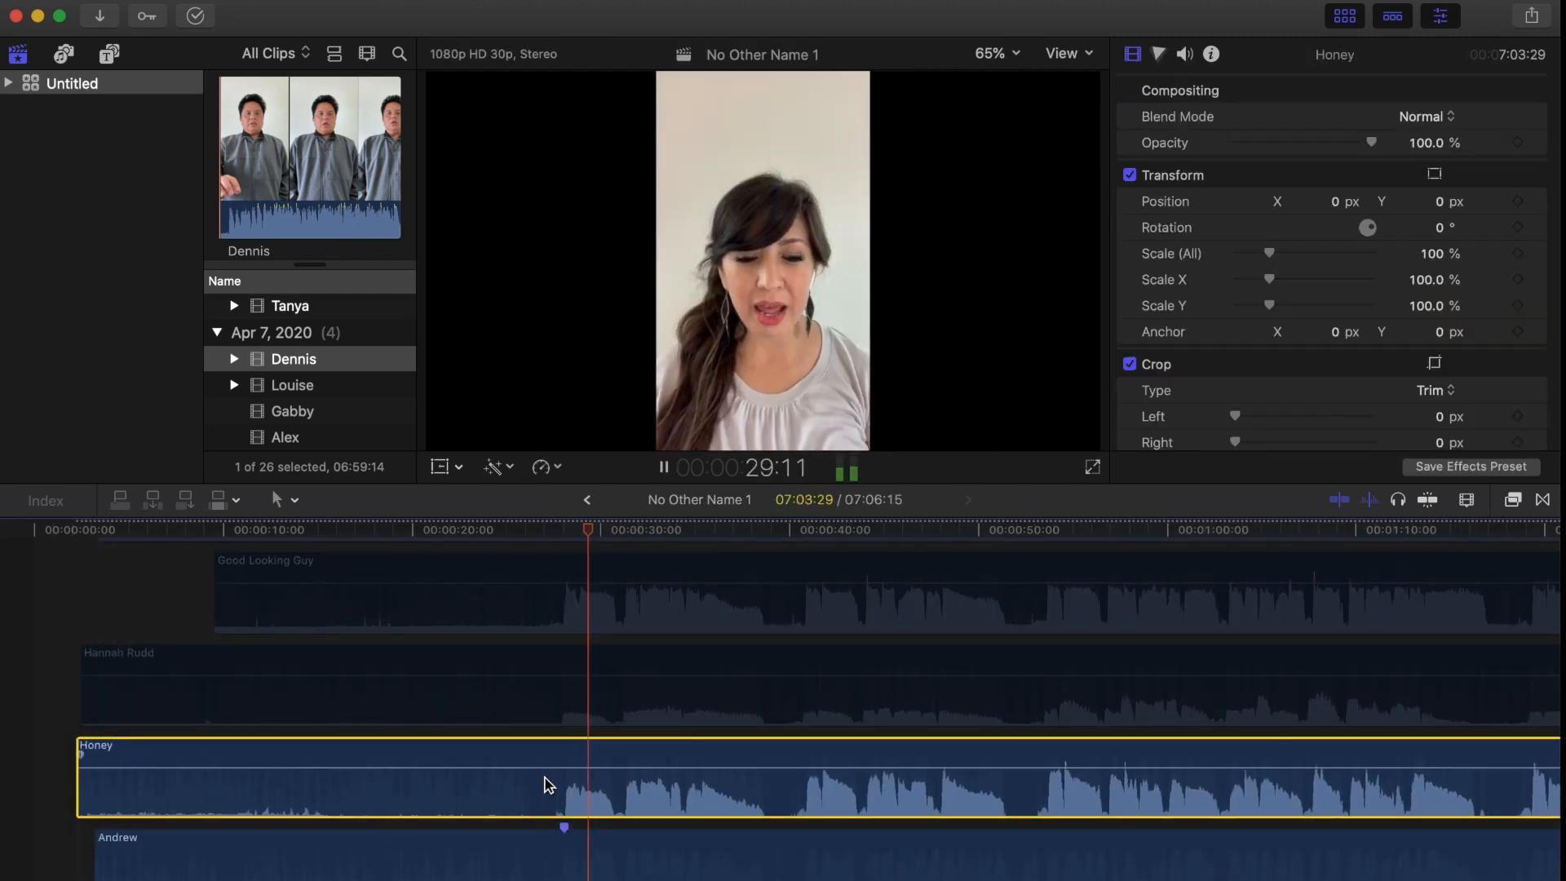
key(space)
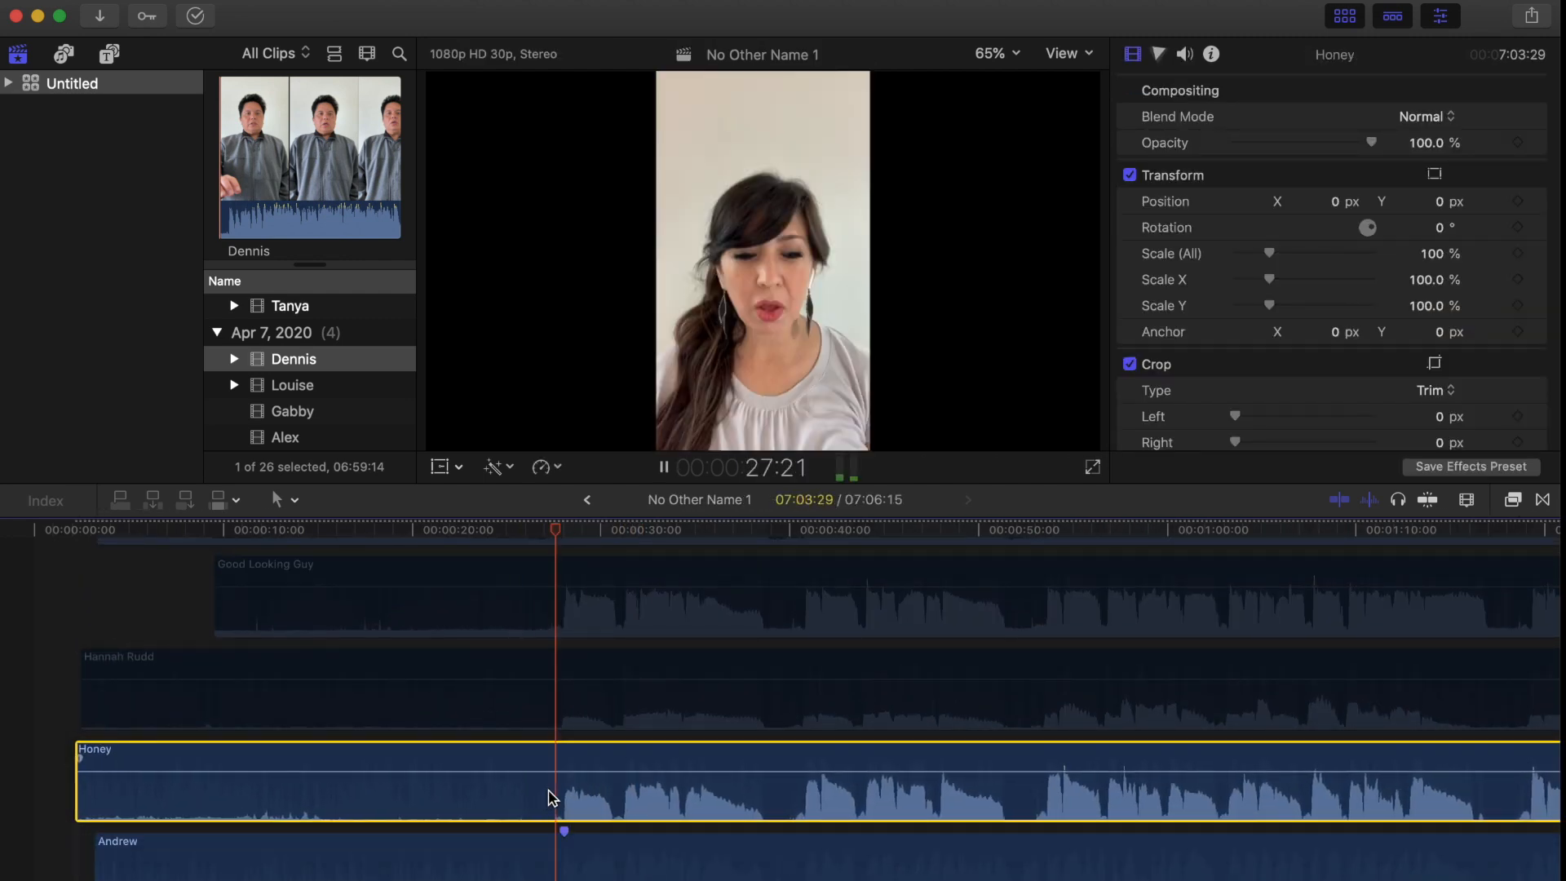
key(v)
Enable the clip directly below Good Looking Guy to check its sync, and disable it again.
click(560, 696)
key(v)
key(v)
Enable the Good Looking Guy clip and set its rotation to -90°.
scroll(546, 703, up, 3)
click(545, 703)
key(v)
click(1436, 227)
text(180)
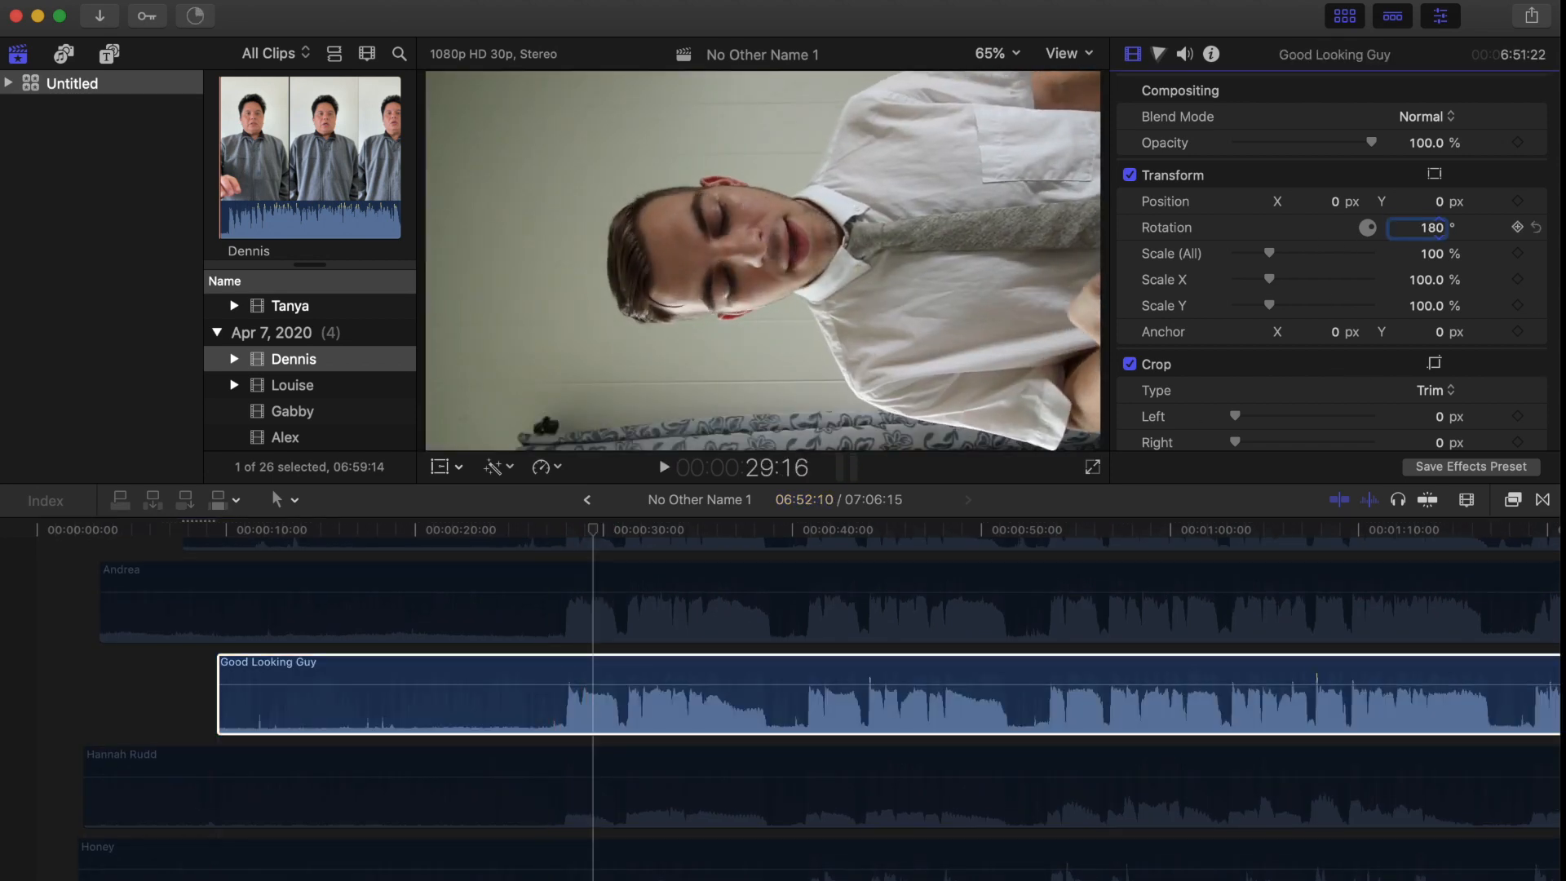
key(BackSpace)
text(-90)
key(Return)
Scale the Good Looking Guy clip down to 57% and disable it.
drag(1269, 253, 1256, 268)
click(563, 679)
key(v)
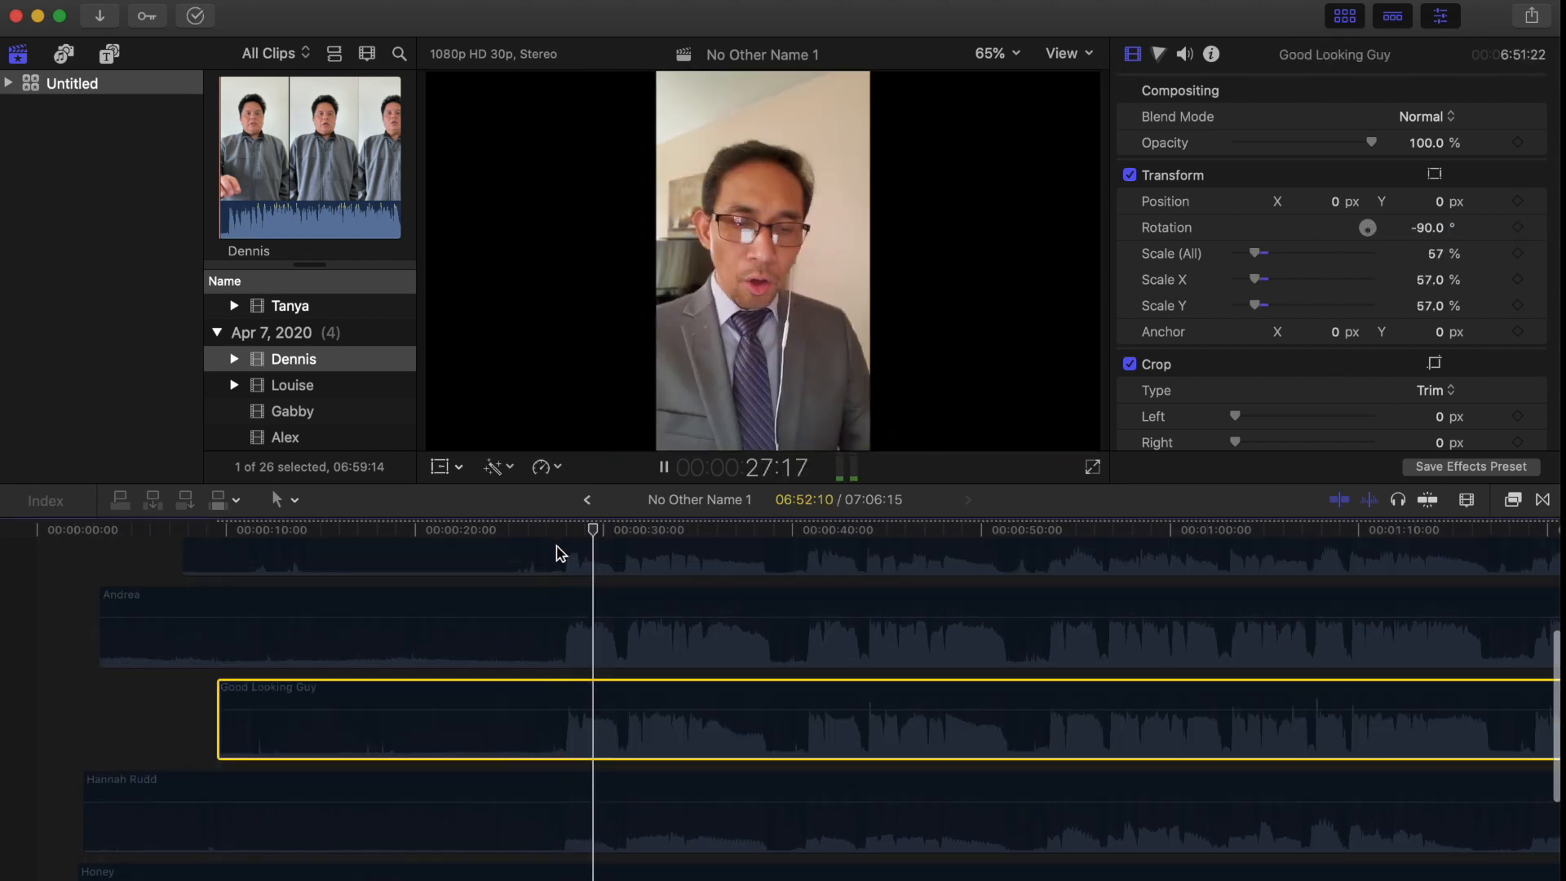
Enable, play and disable the clips above Good Looking Guy one at a time to check their sync with the piano.
click(551, 598)
key(v)
key(v)
scroll(556, 602, up, 3)
click(565, 532)
scroll(620, 604, up, 4)
key(v)
drag(675, 644, 555, 589)
key(v)
click(631, 602)
key(v)
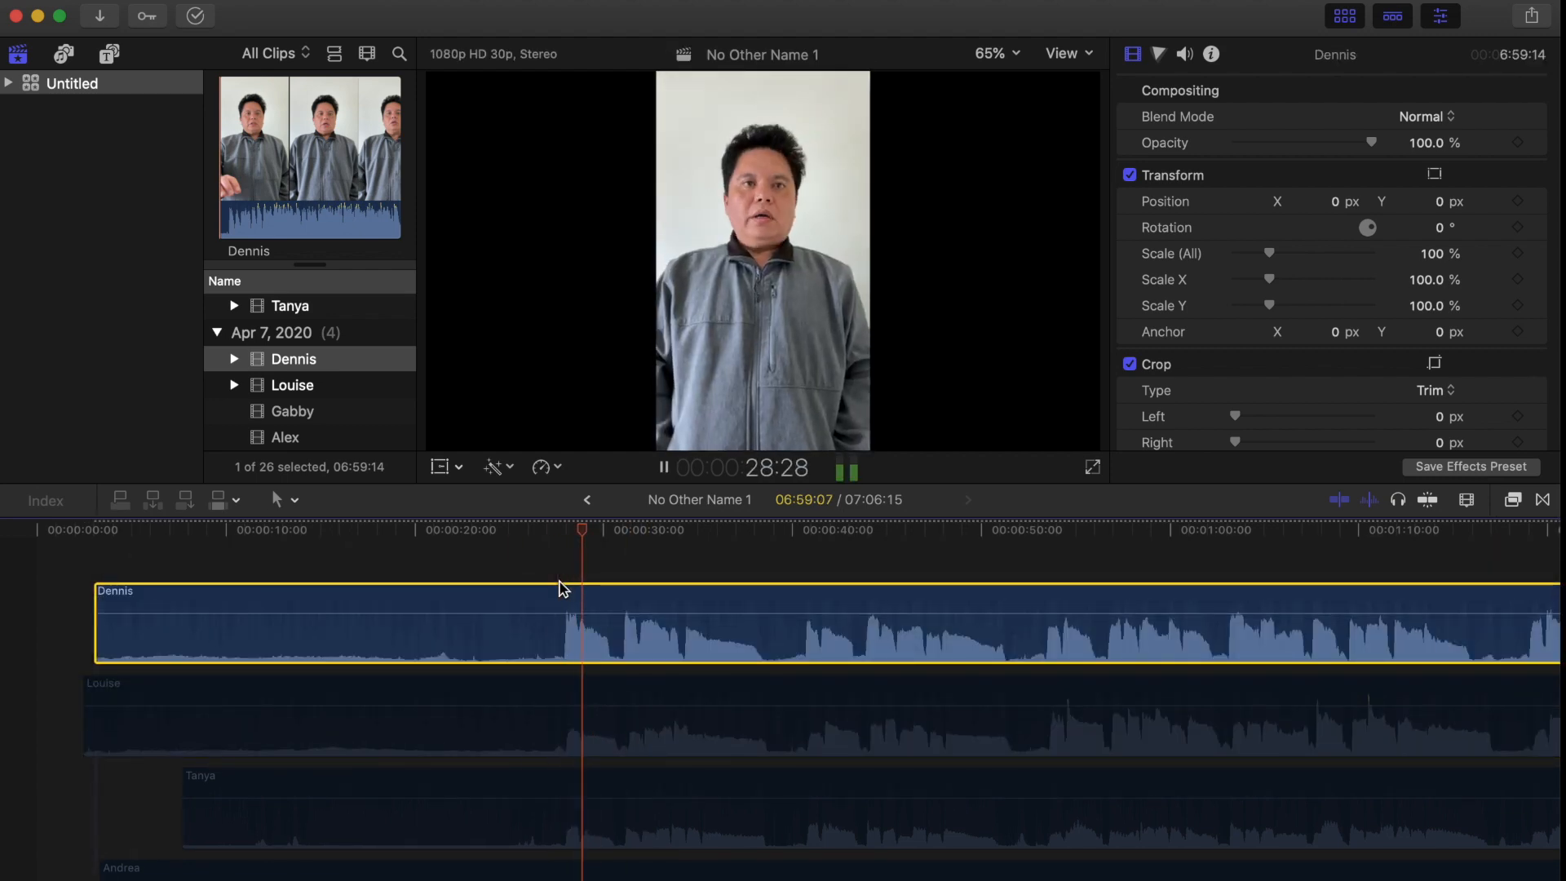
key(v)
Disable the piano track and turn the audio of all the singers' clips all the way down.
scroll(574, 598, down, 4)
click(513, 720)
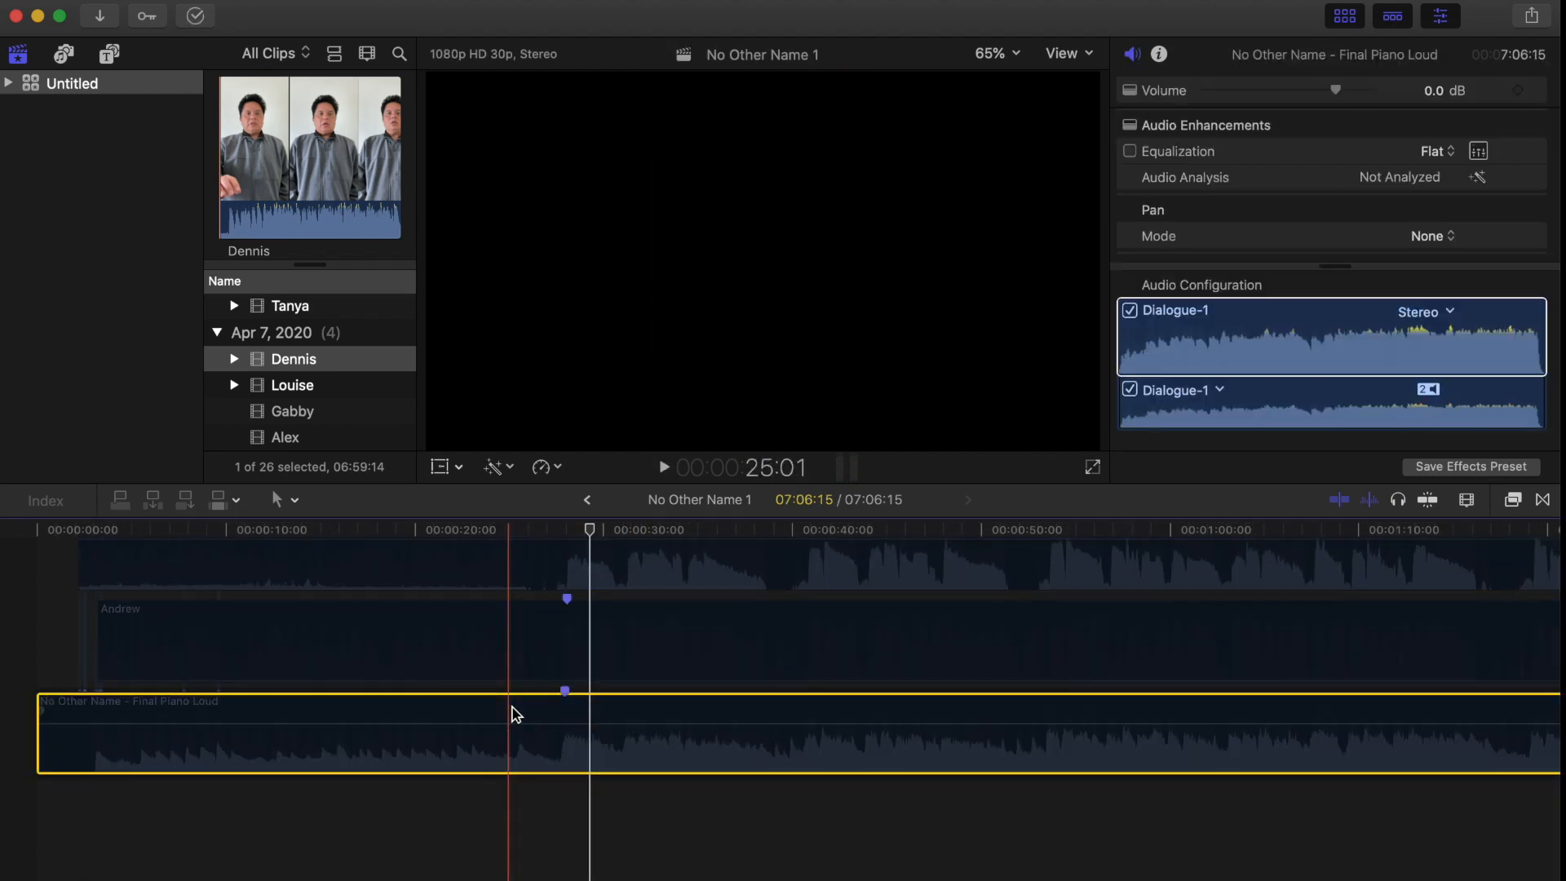
scroll(522, 704, up, 4)
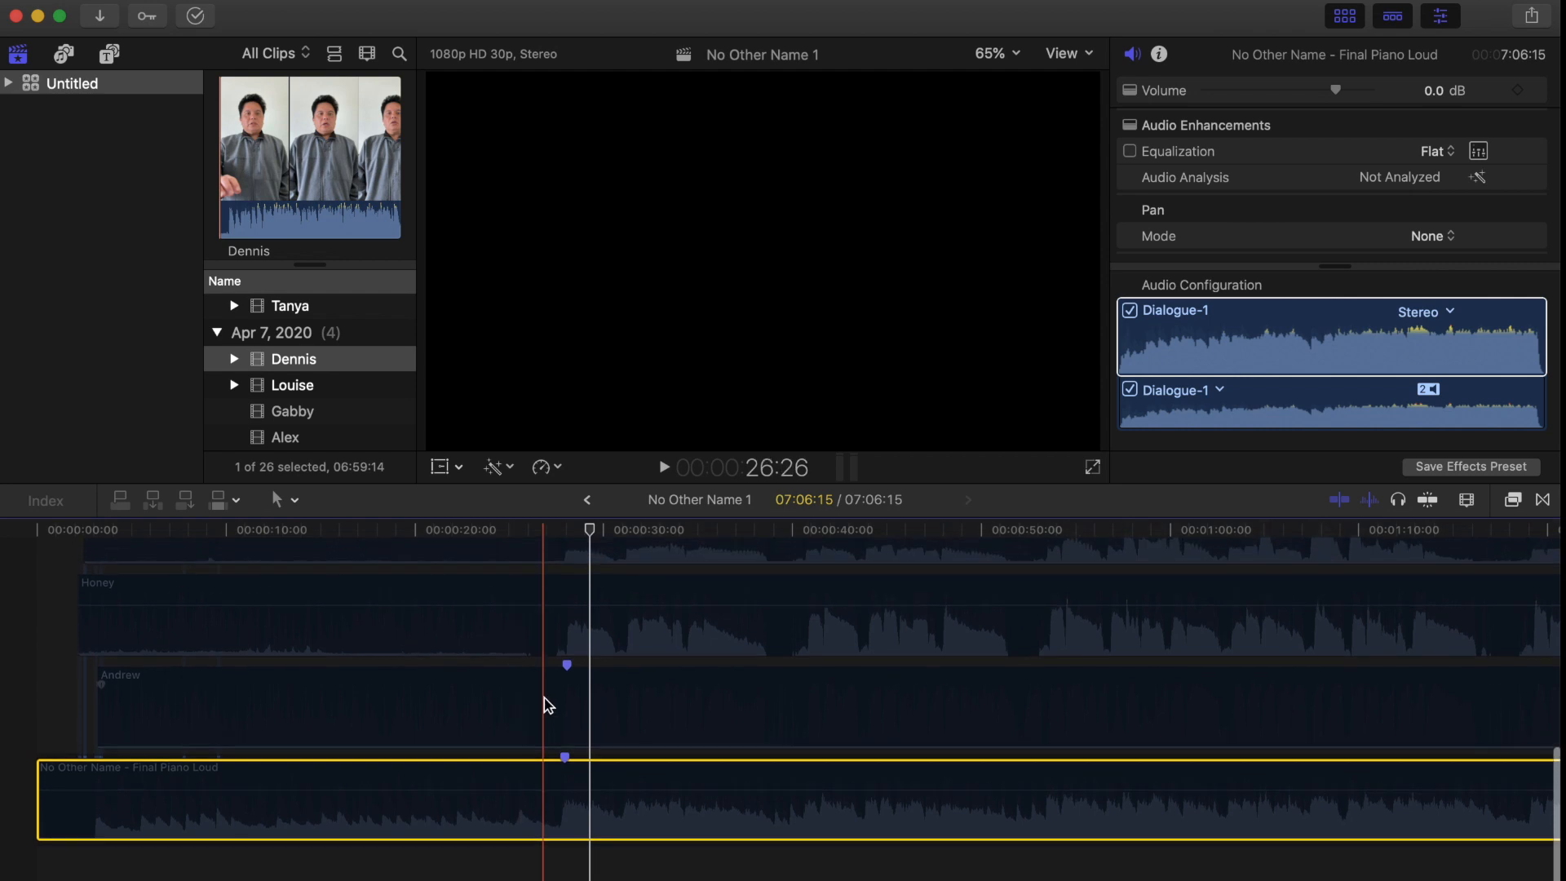
click(545, 697)
scroll(545, 694, up, 6)
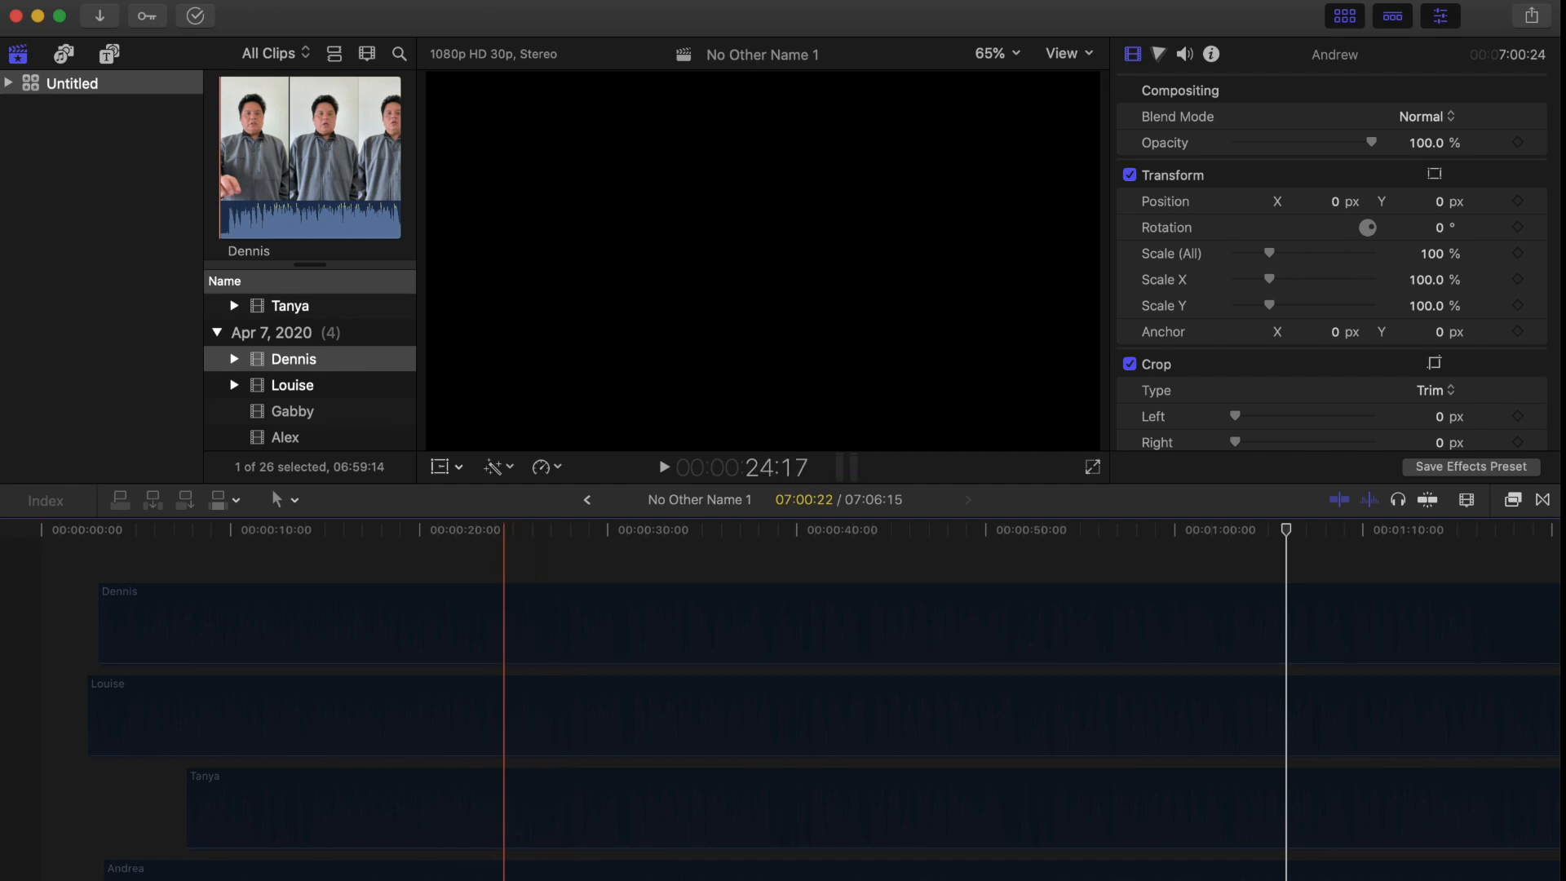
Connect grid.png from the Desktop folder above the topmost singer's clip near the timeline start.
click(433, 877)
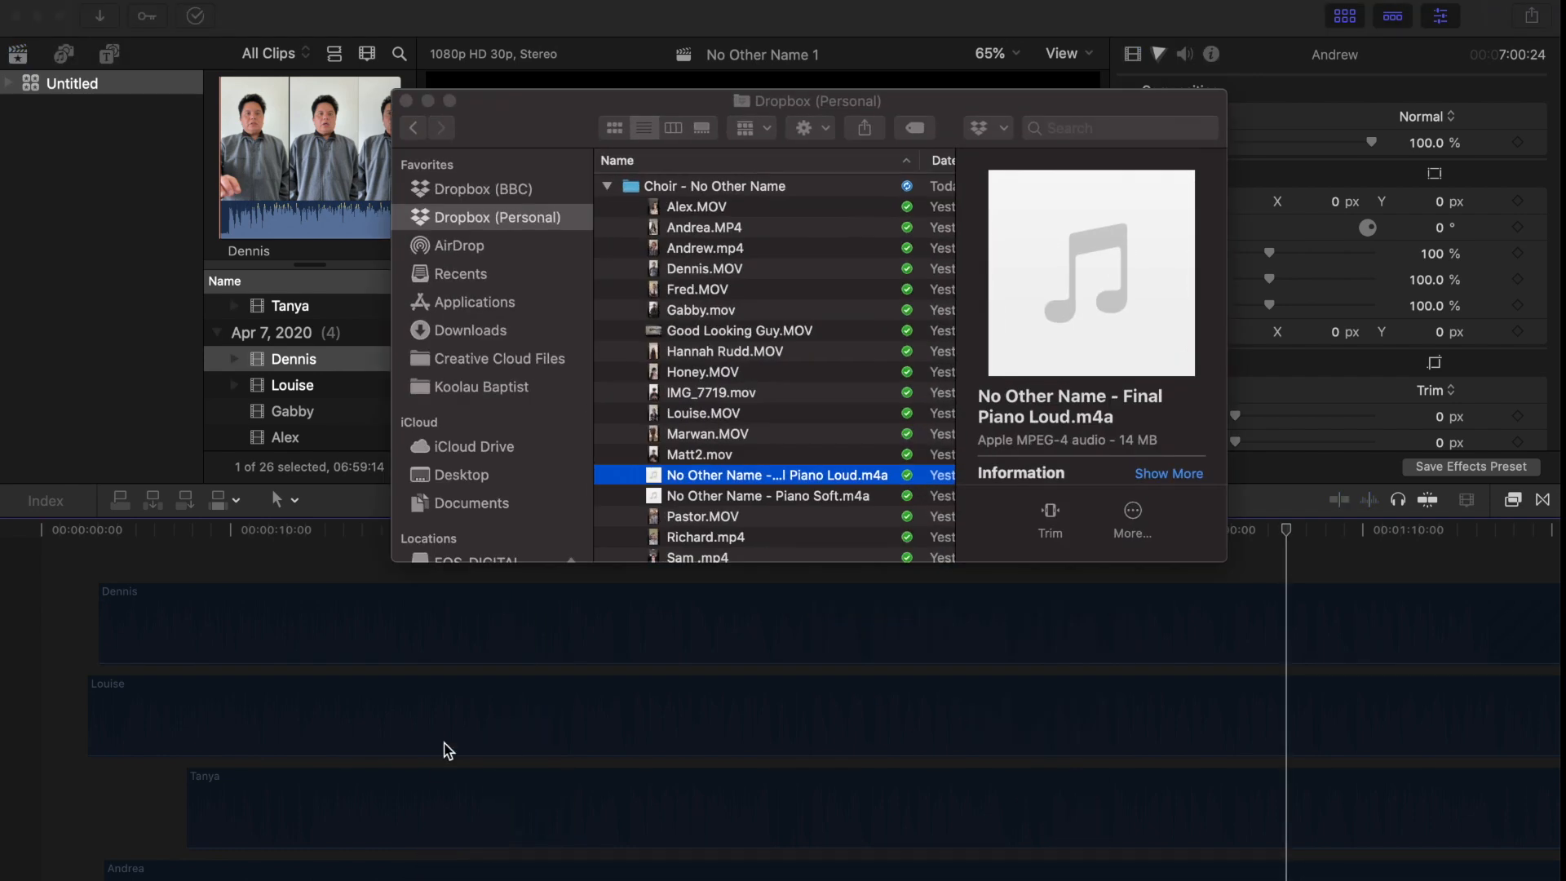
click(461, 475)
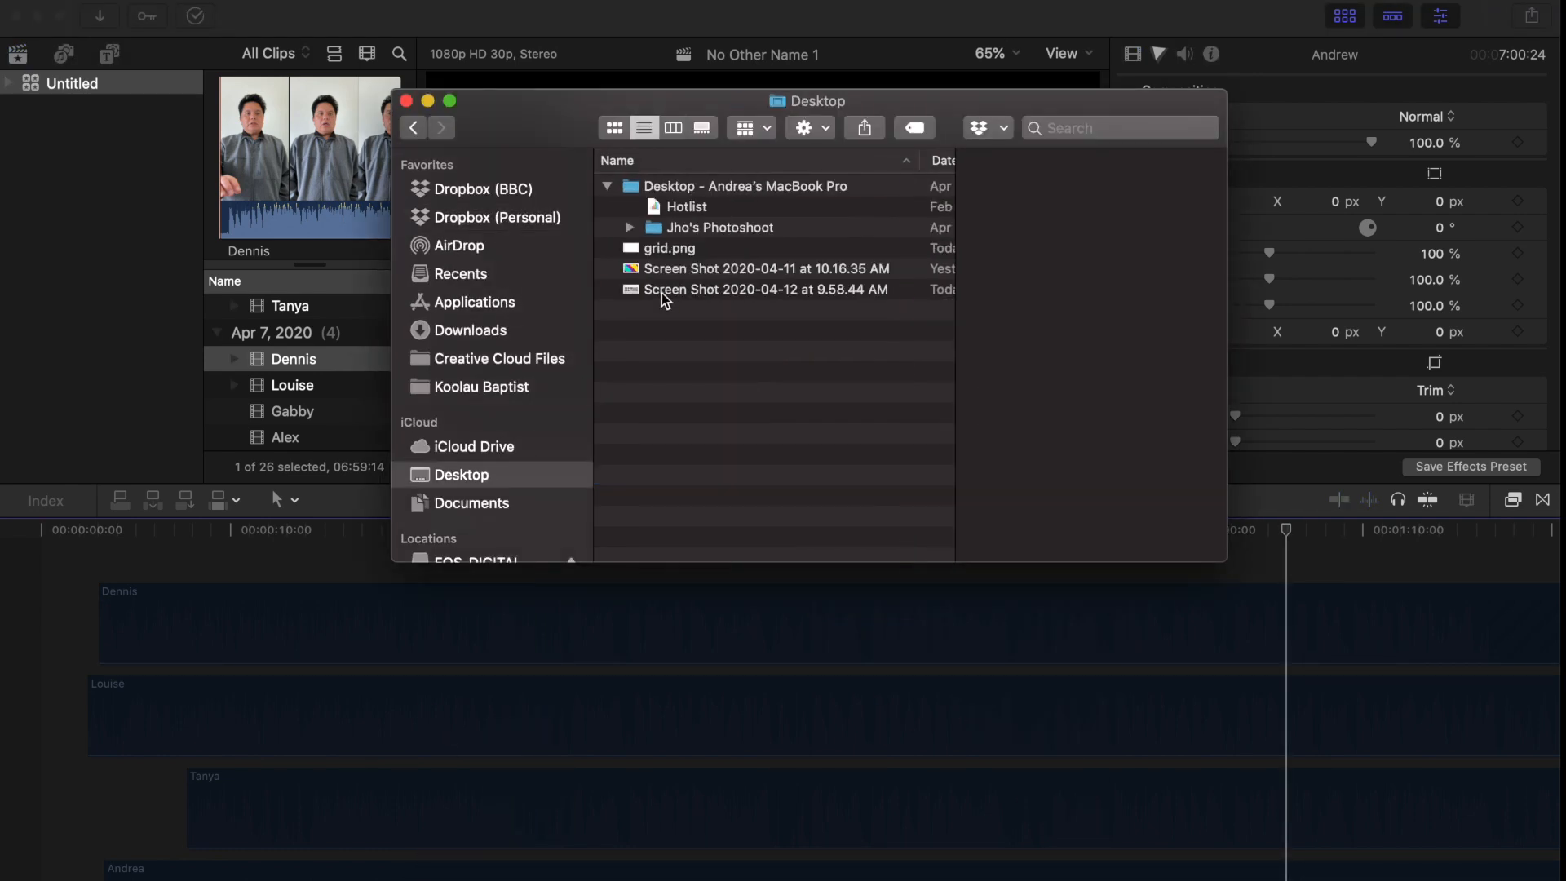
drag(703, 249, 135, 551)
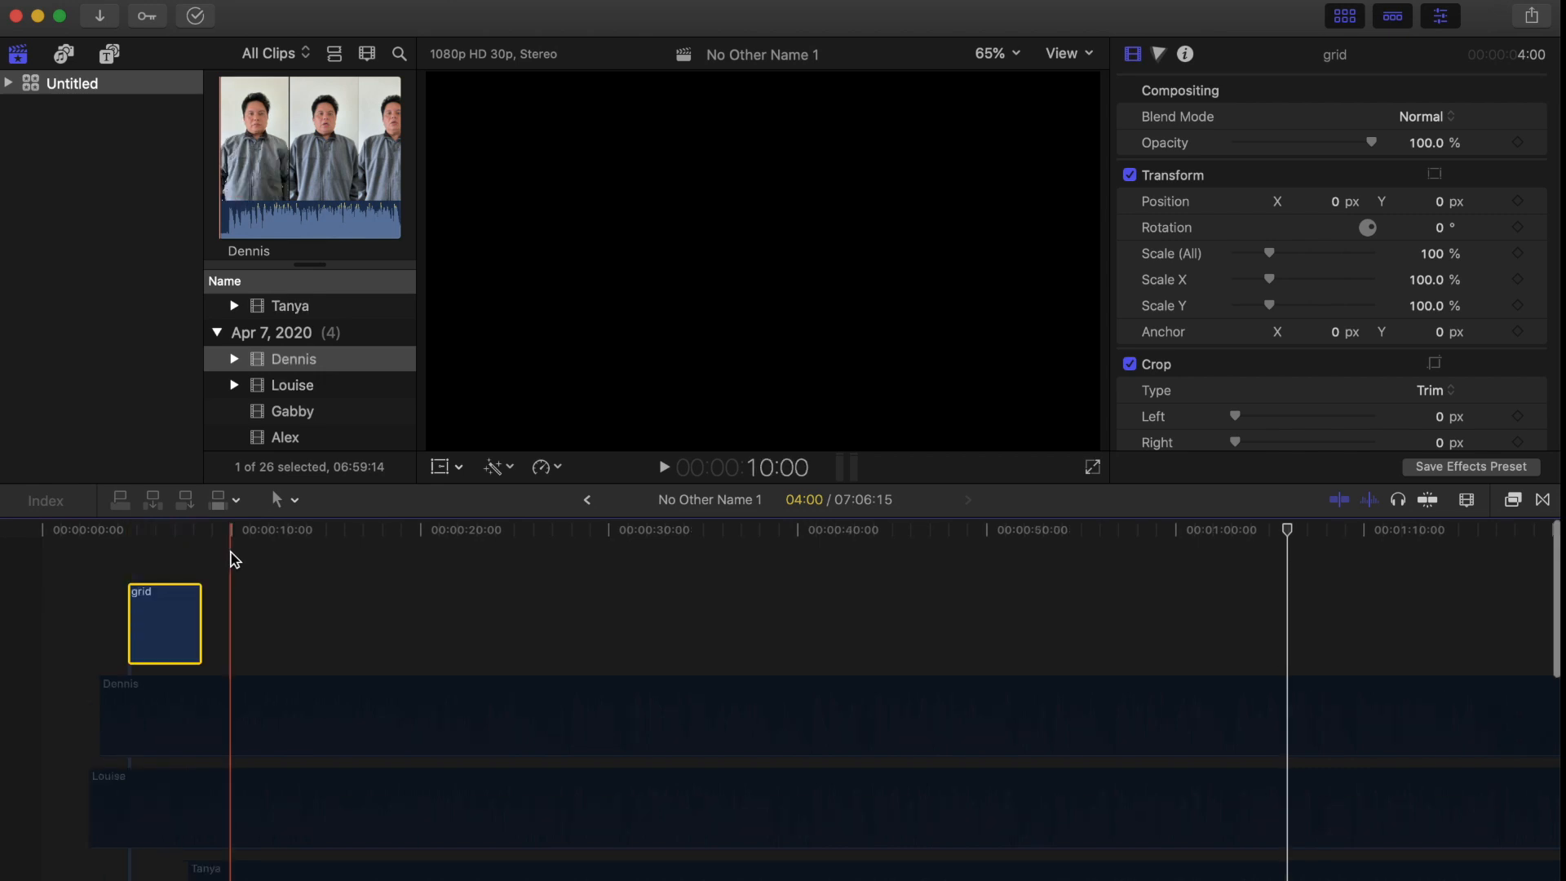
Extend the grid clip in both directions to span from the timeline start to the end of the singers' clips, about 7:05 long.
drag(129, 611, 43, 604)
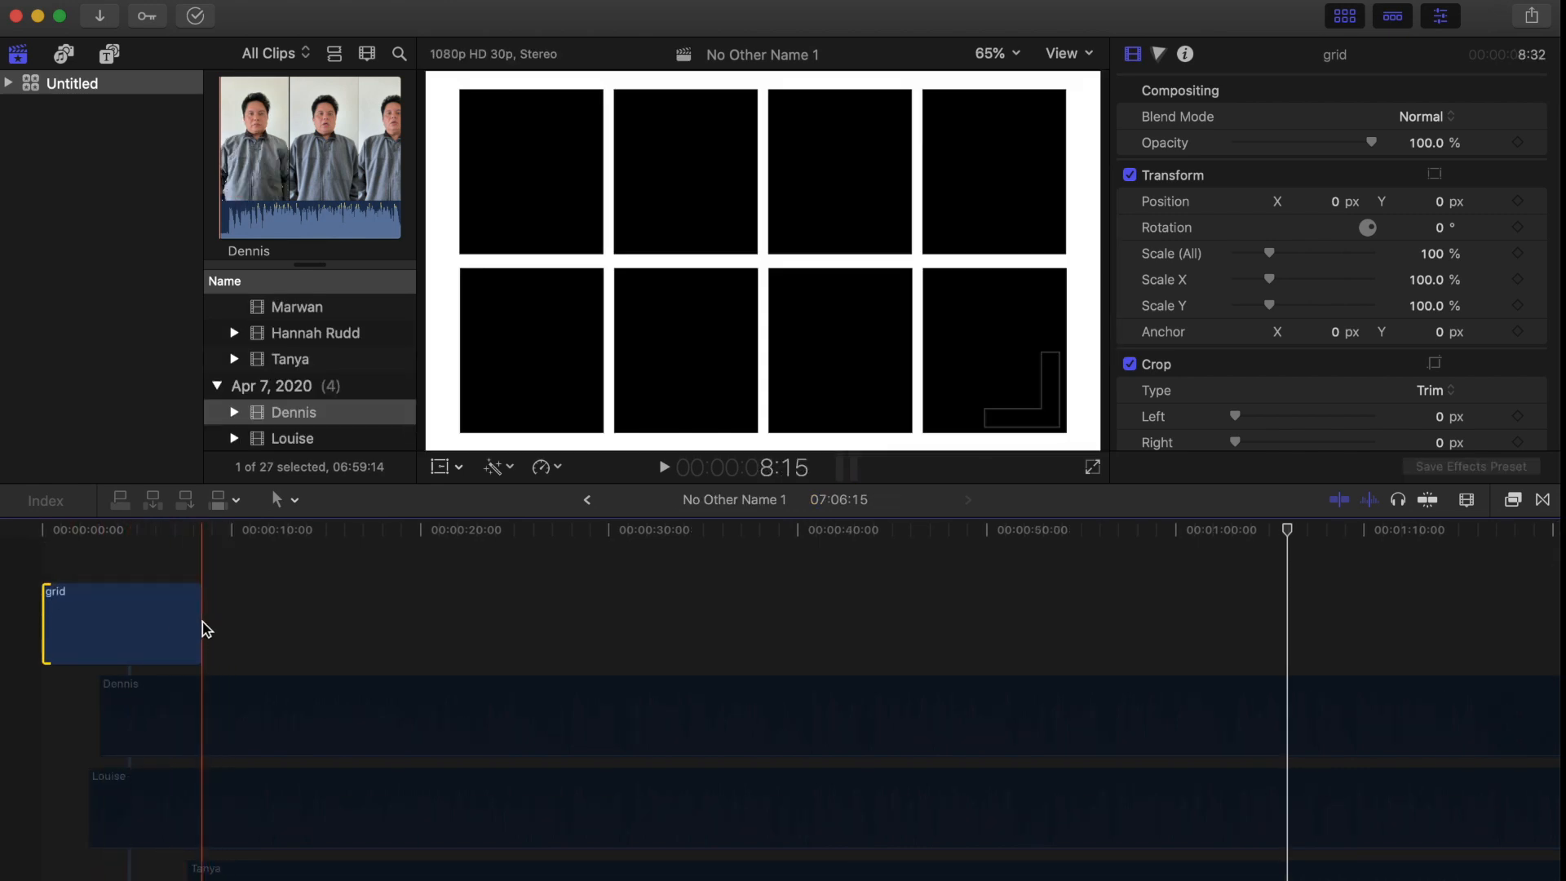
key(super+minus)
key(super+minus)
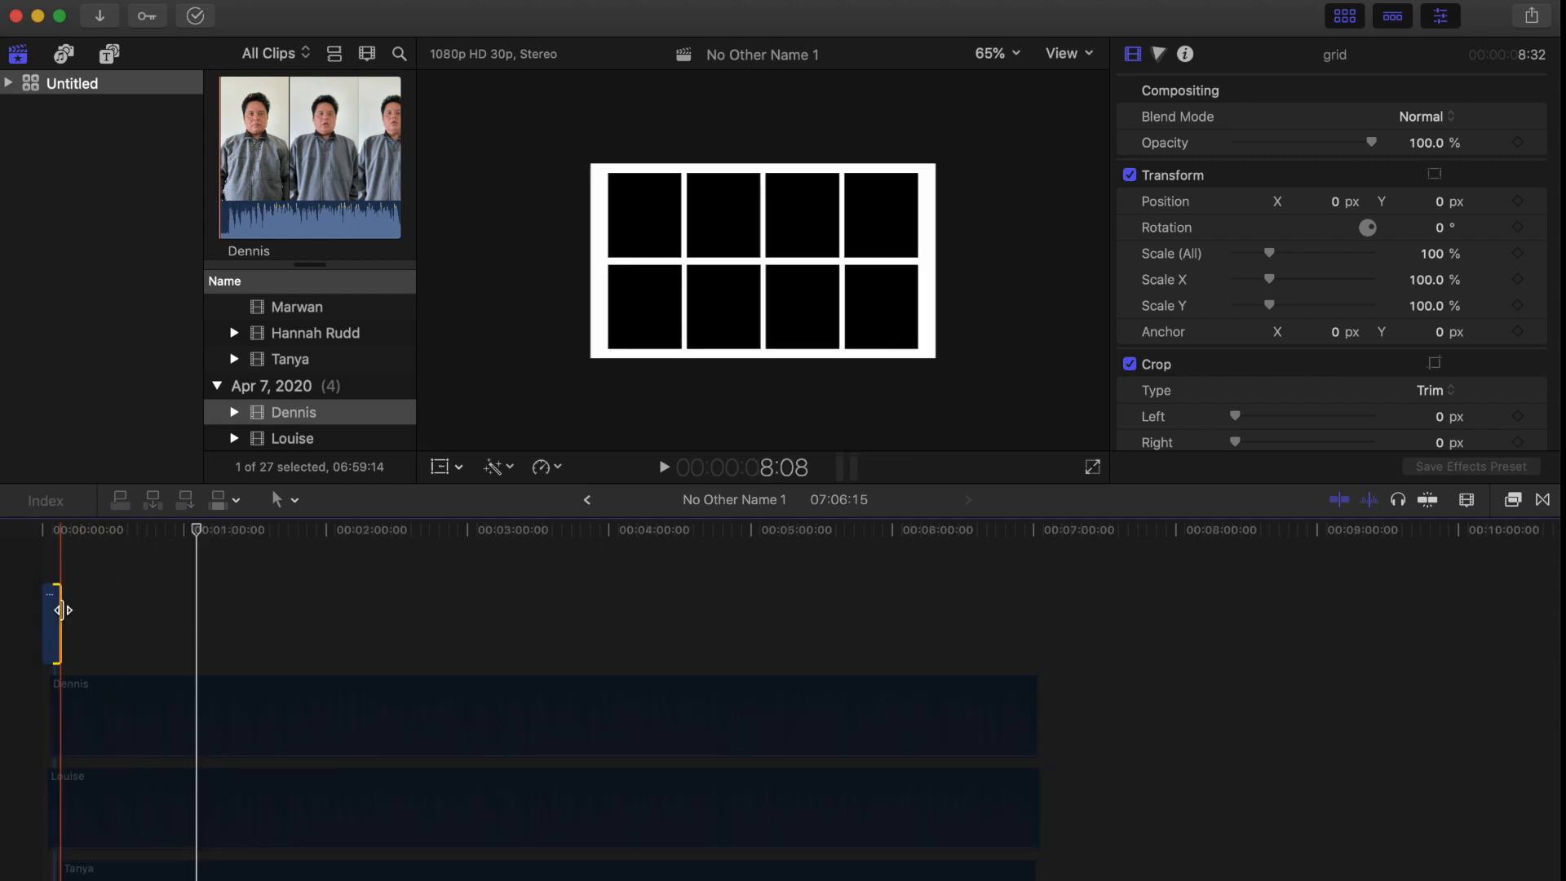
drag(62, 610, 1049, 640)
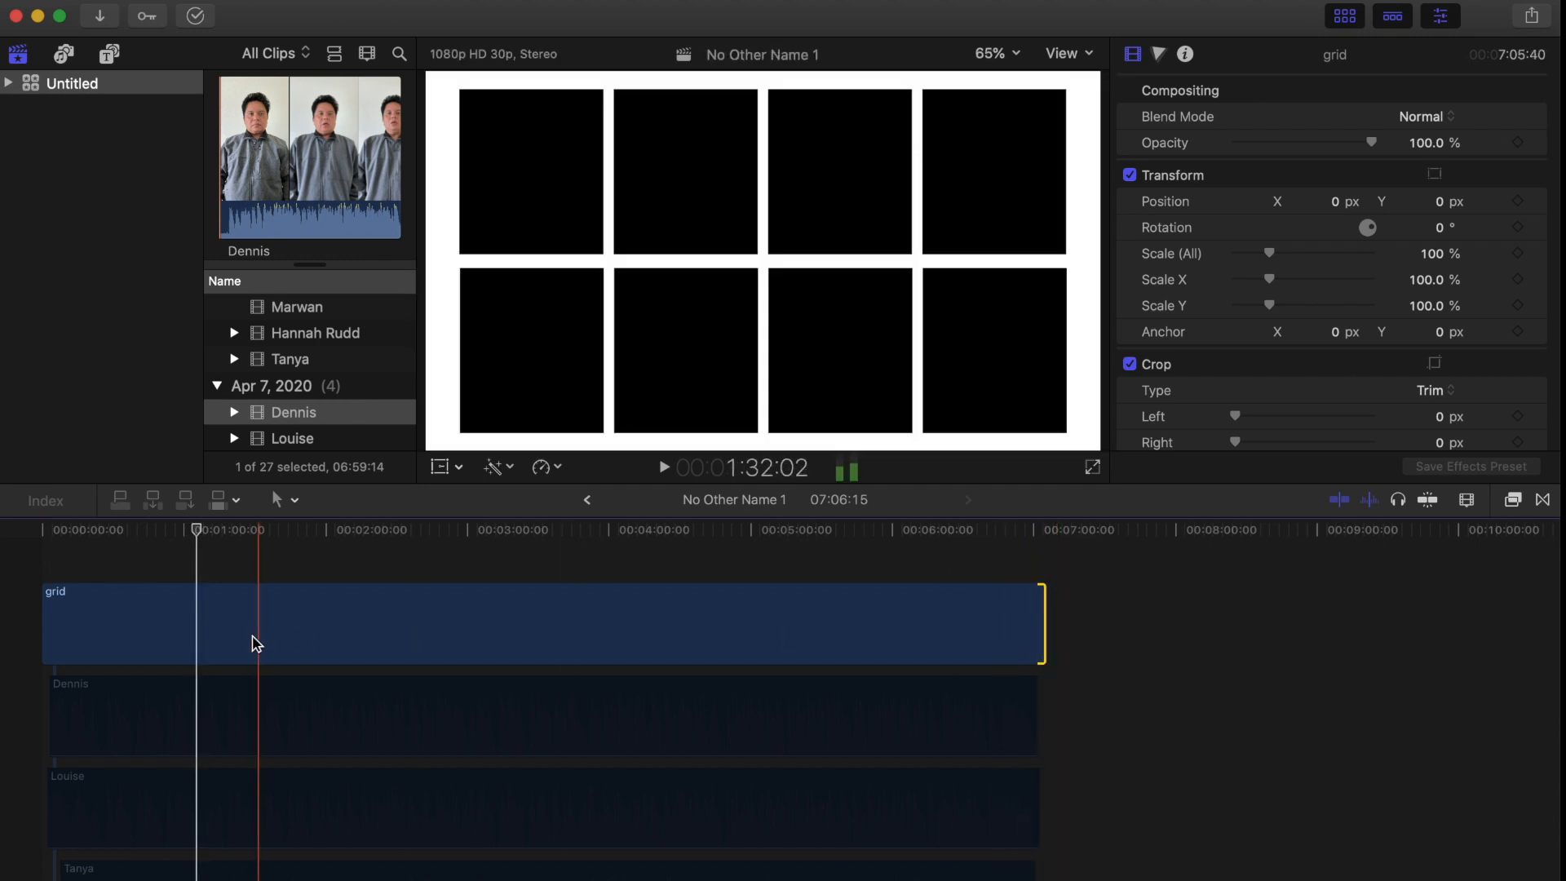
Enable the topmost singer's clip directly beneath the grid layer.
scroll(212, 643, down, 10)
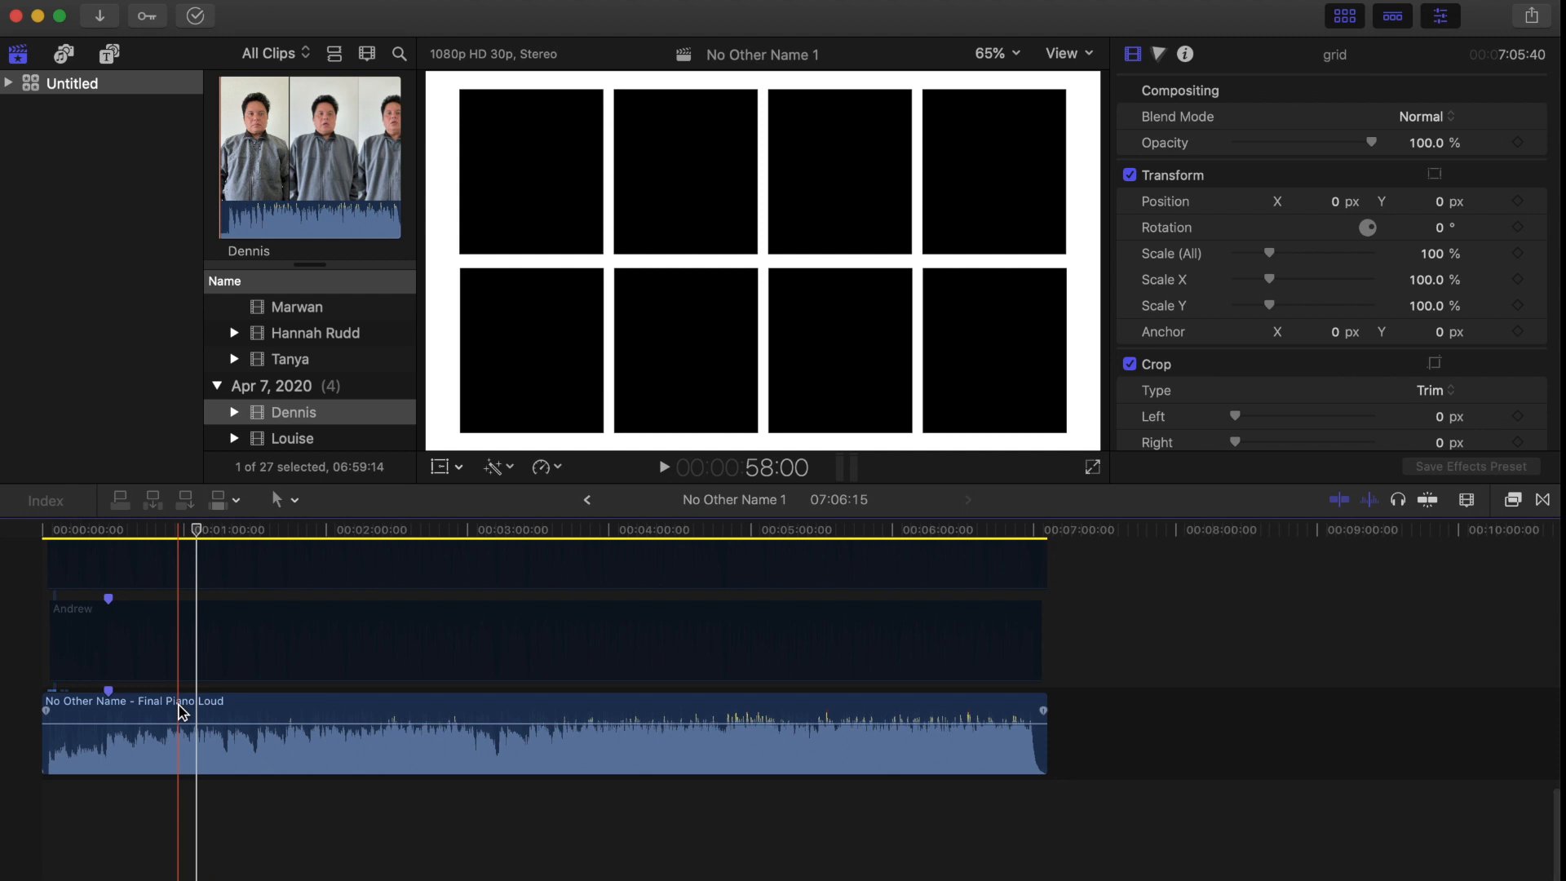
click(182, 713)
scroll(194, 669, up, 8)
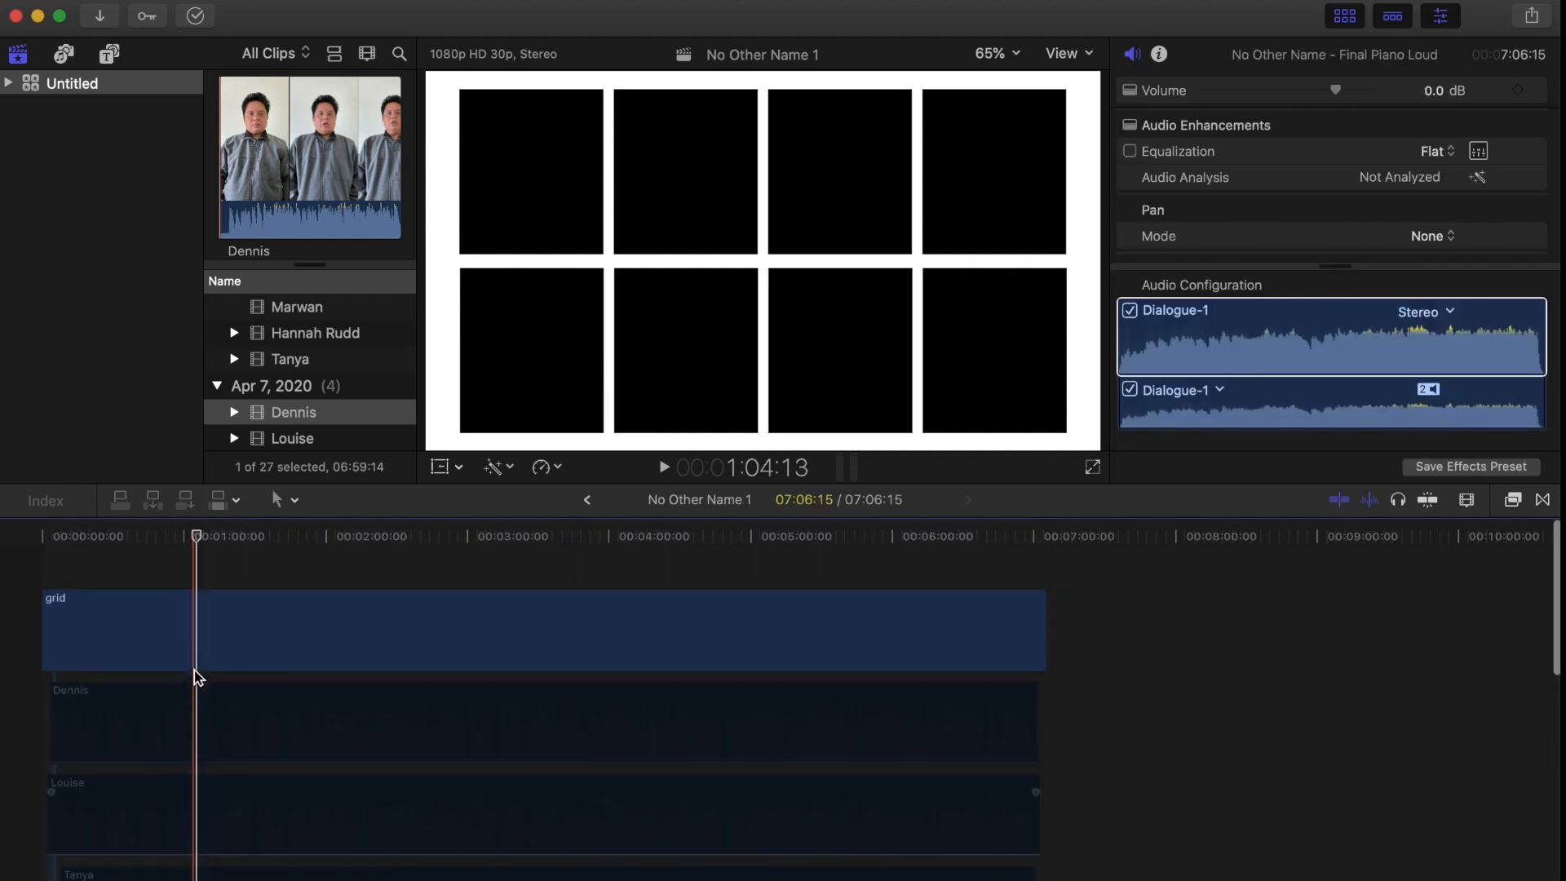
click(195, 711)
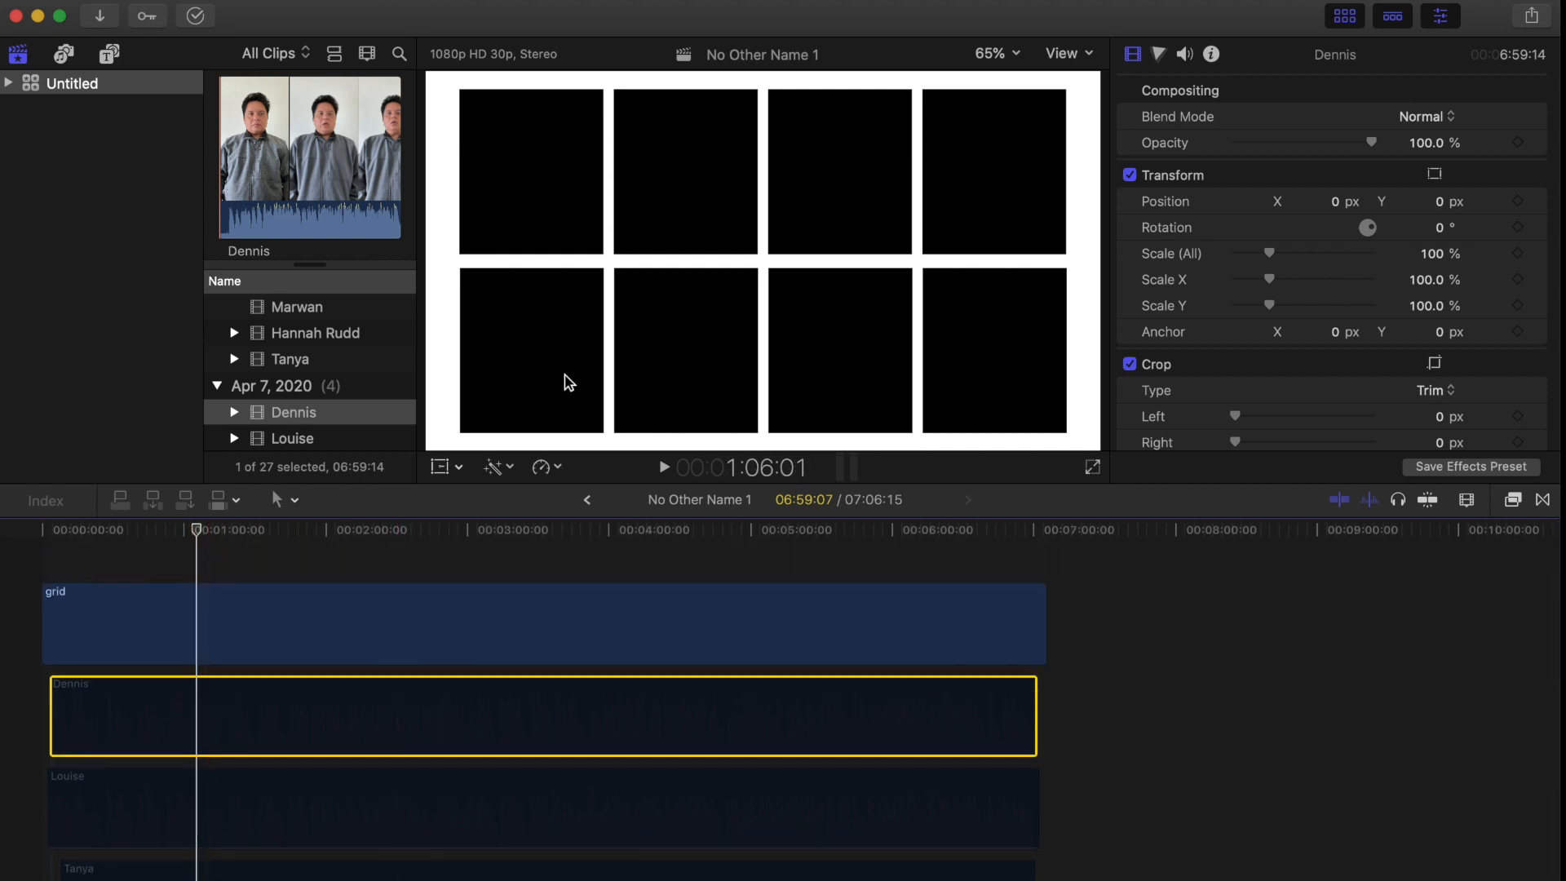
key(v)
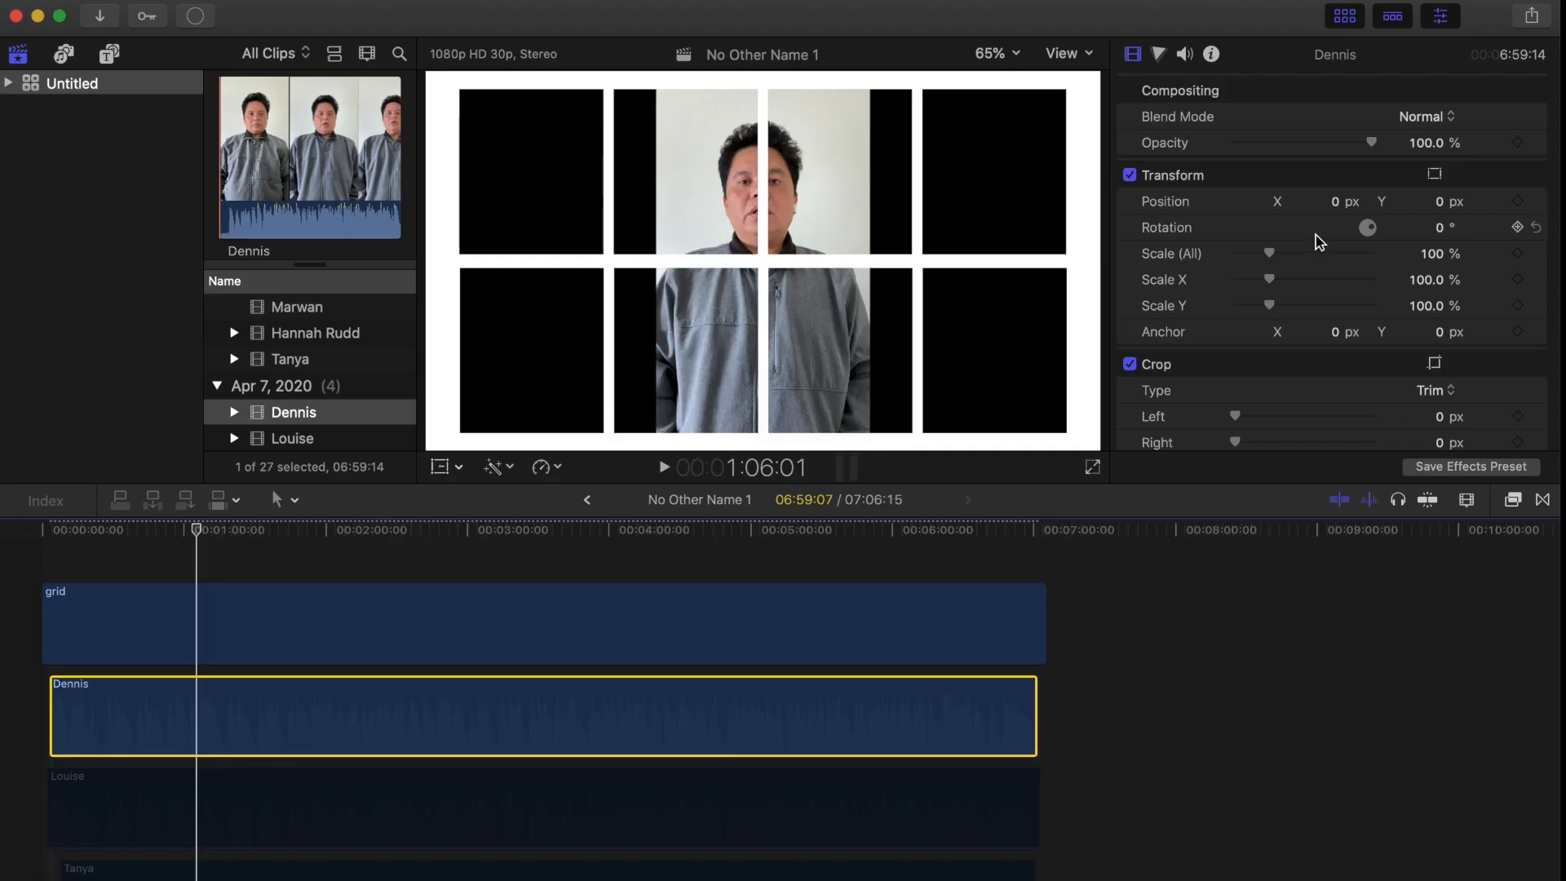
Scale the topmost singer's clip down to 73%.
scroll(1188, 366, down, 1)
scroll(1188, 366, up, 1)
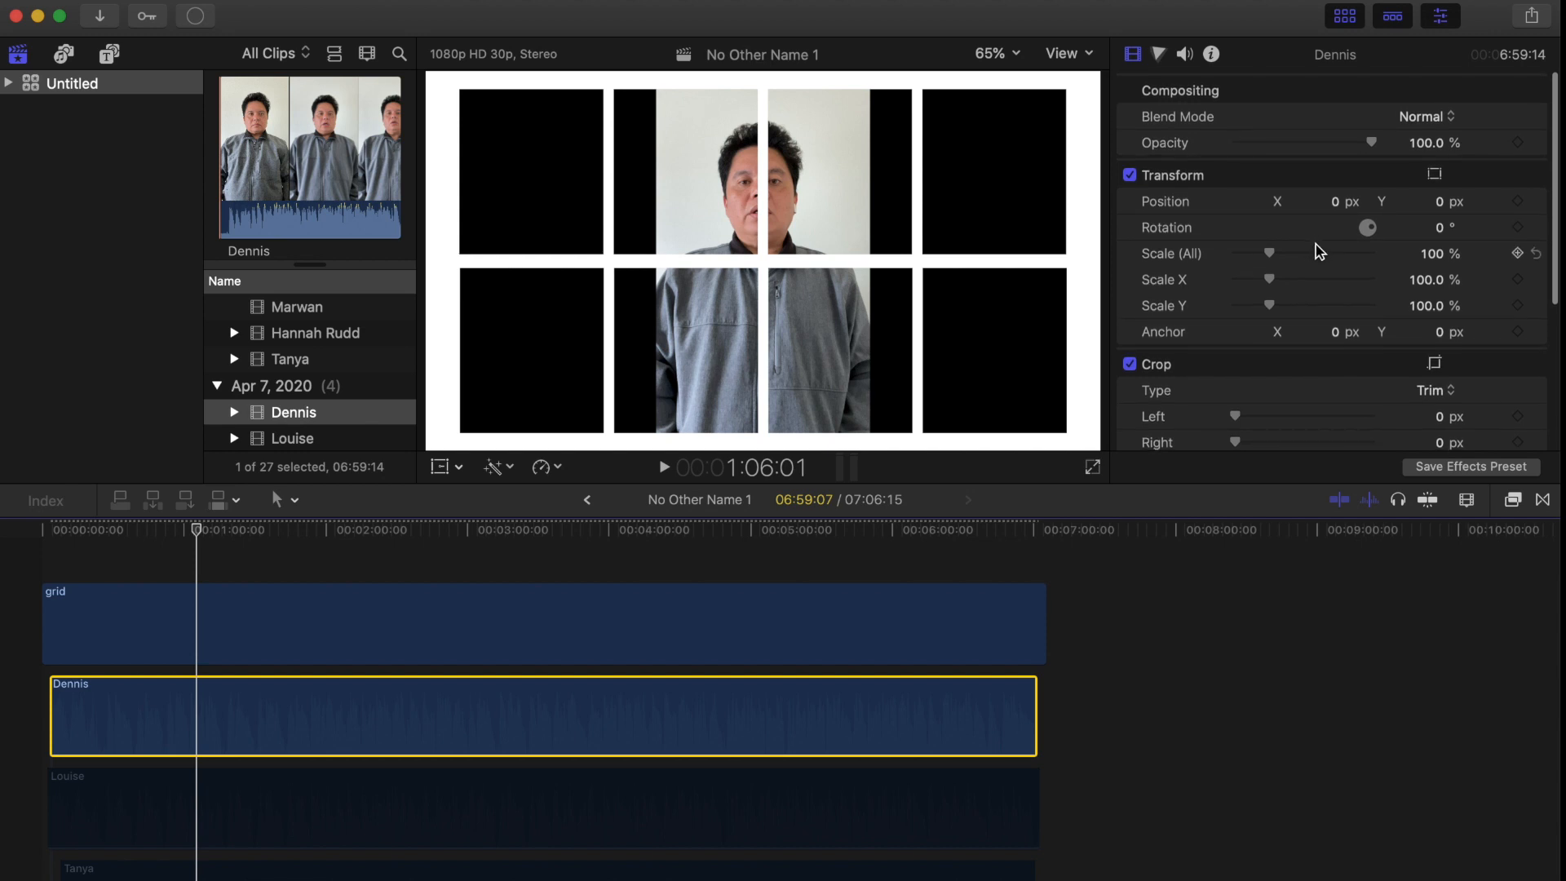
scroll(1315, 252, down, 1)
scroll(1306, 257, up, 1)
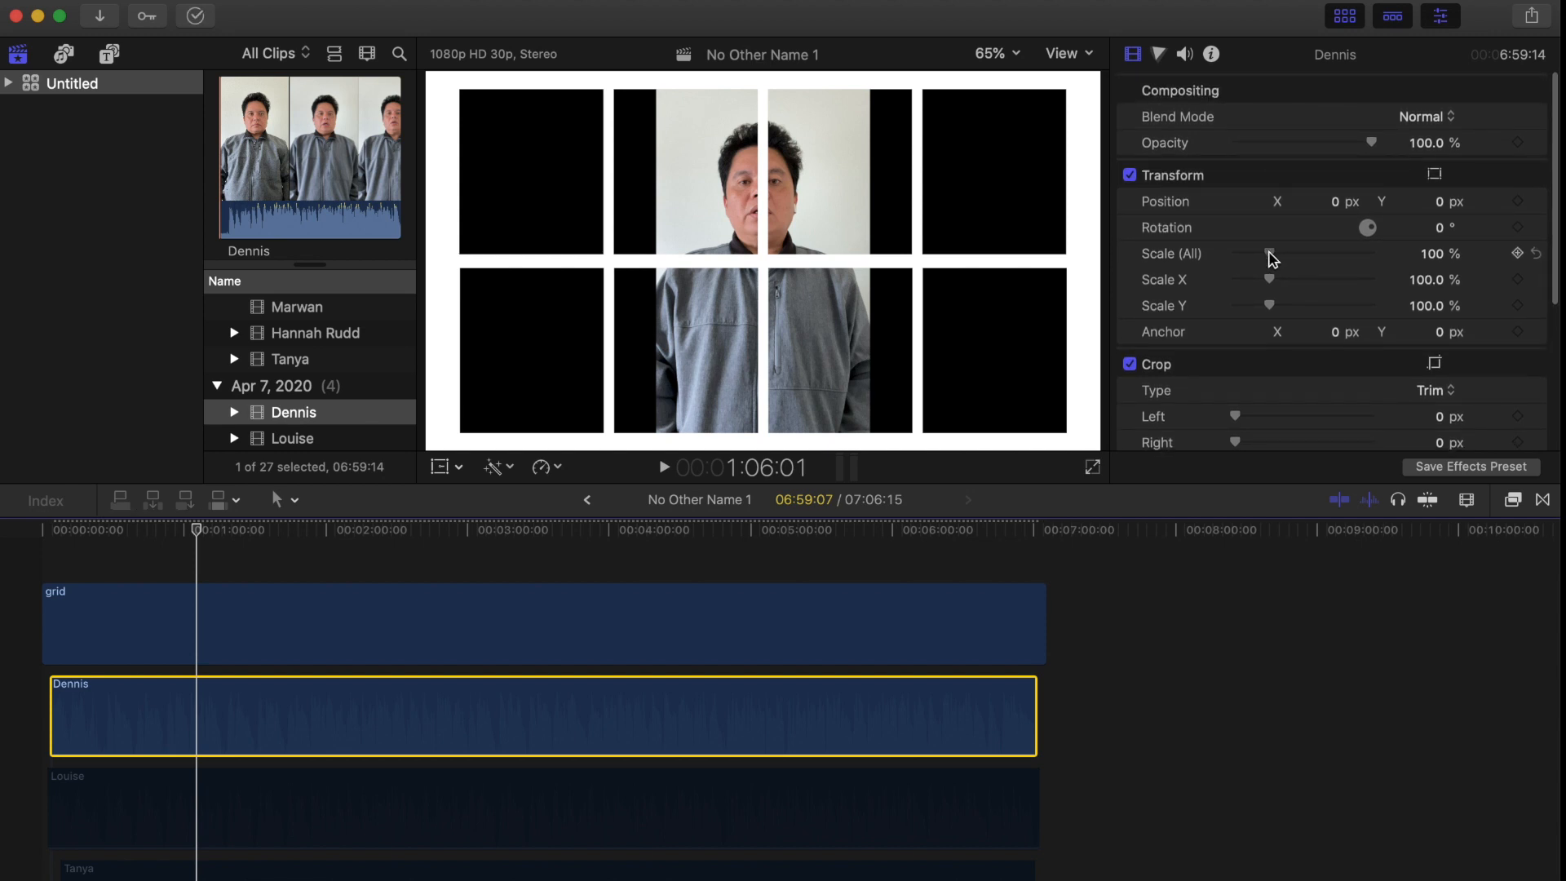
drag(1270, 258, 1262, 266)
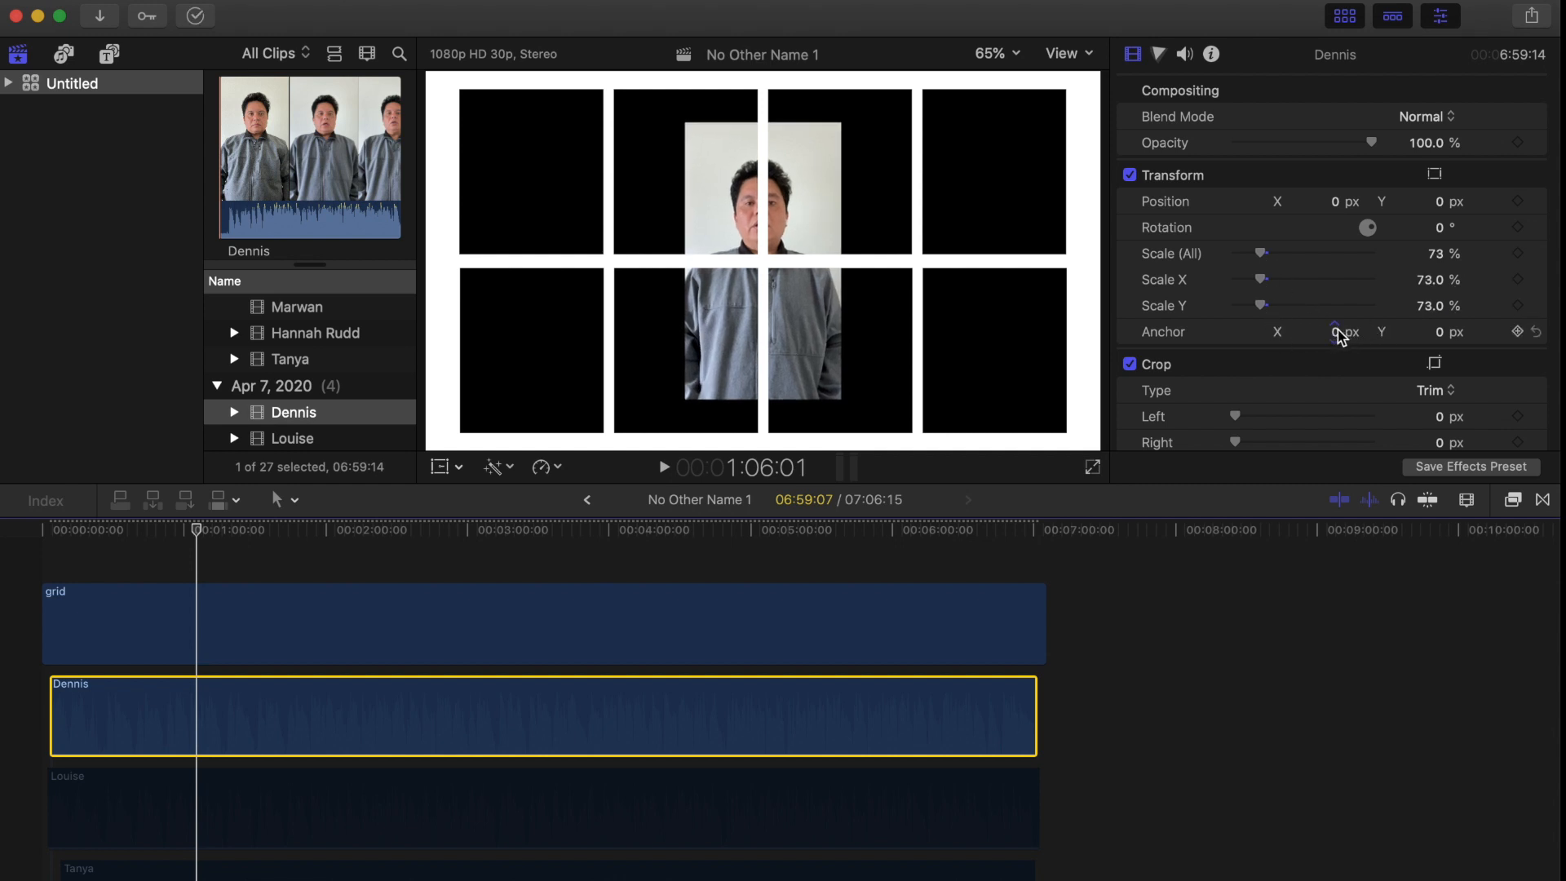
Set the topmost singer's anchor to X 884.4, Y -208.2 px and trim 1152 px off the bottom to fill the first upper window.
drag(1340, 334, 1473, 335)
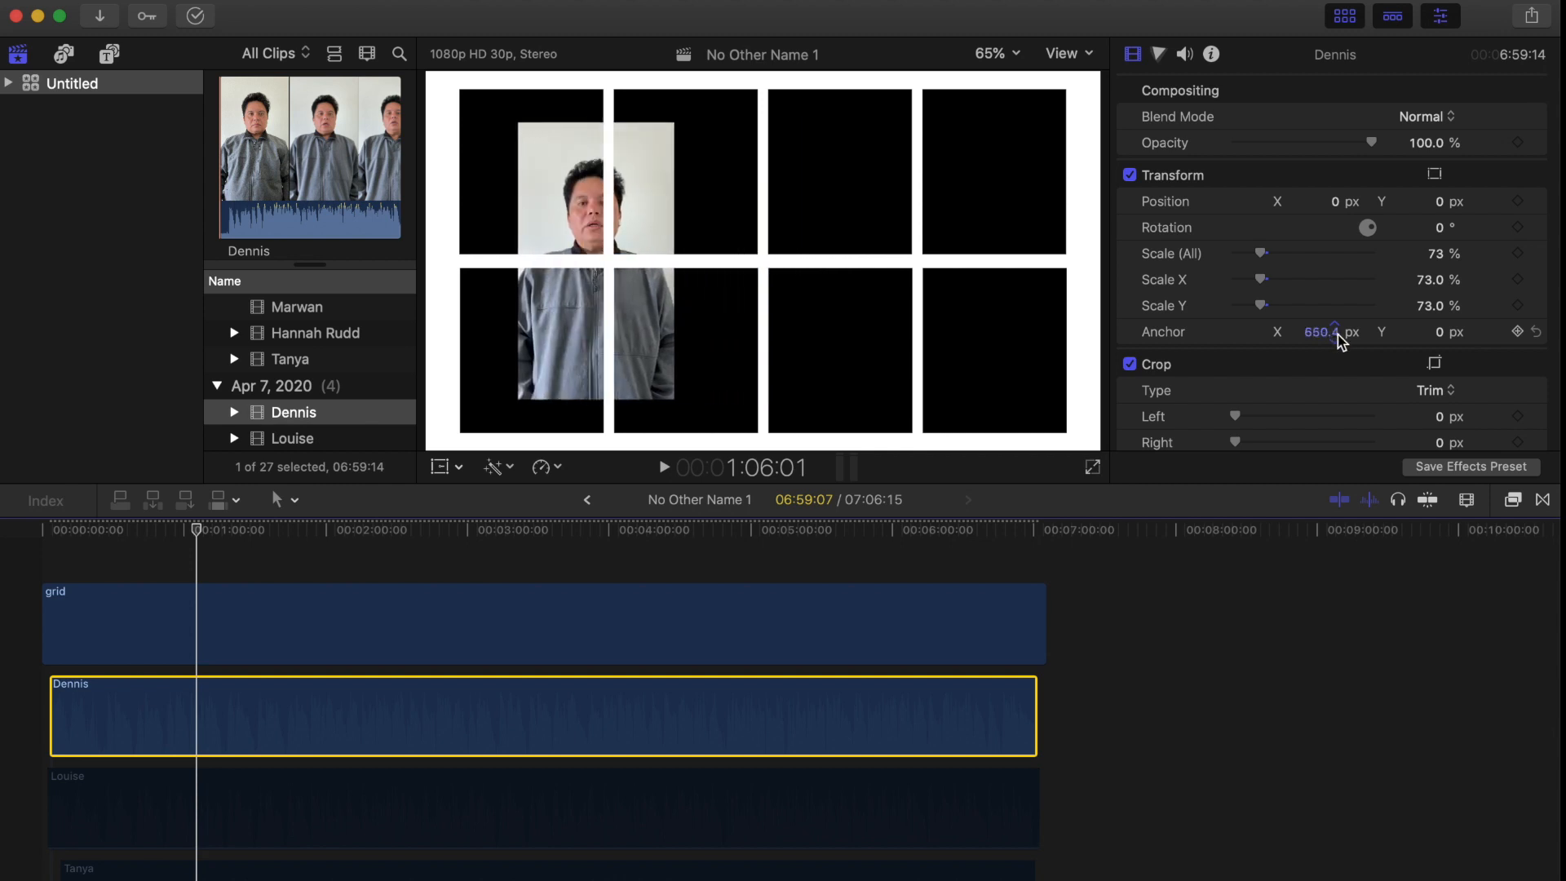
drag(1339, 333, 1411, 334)
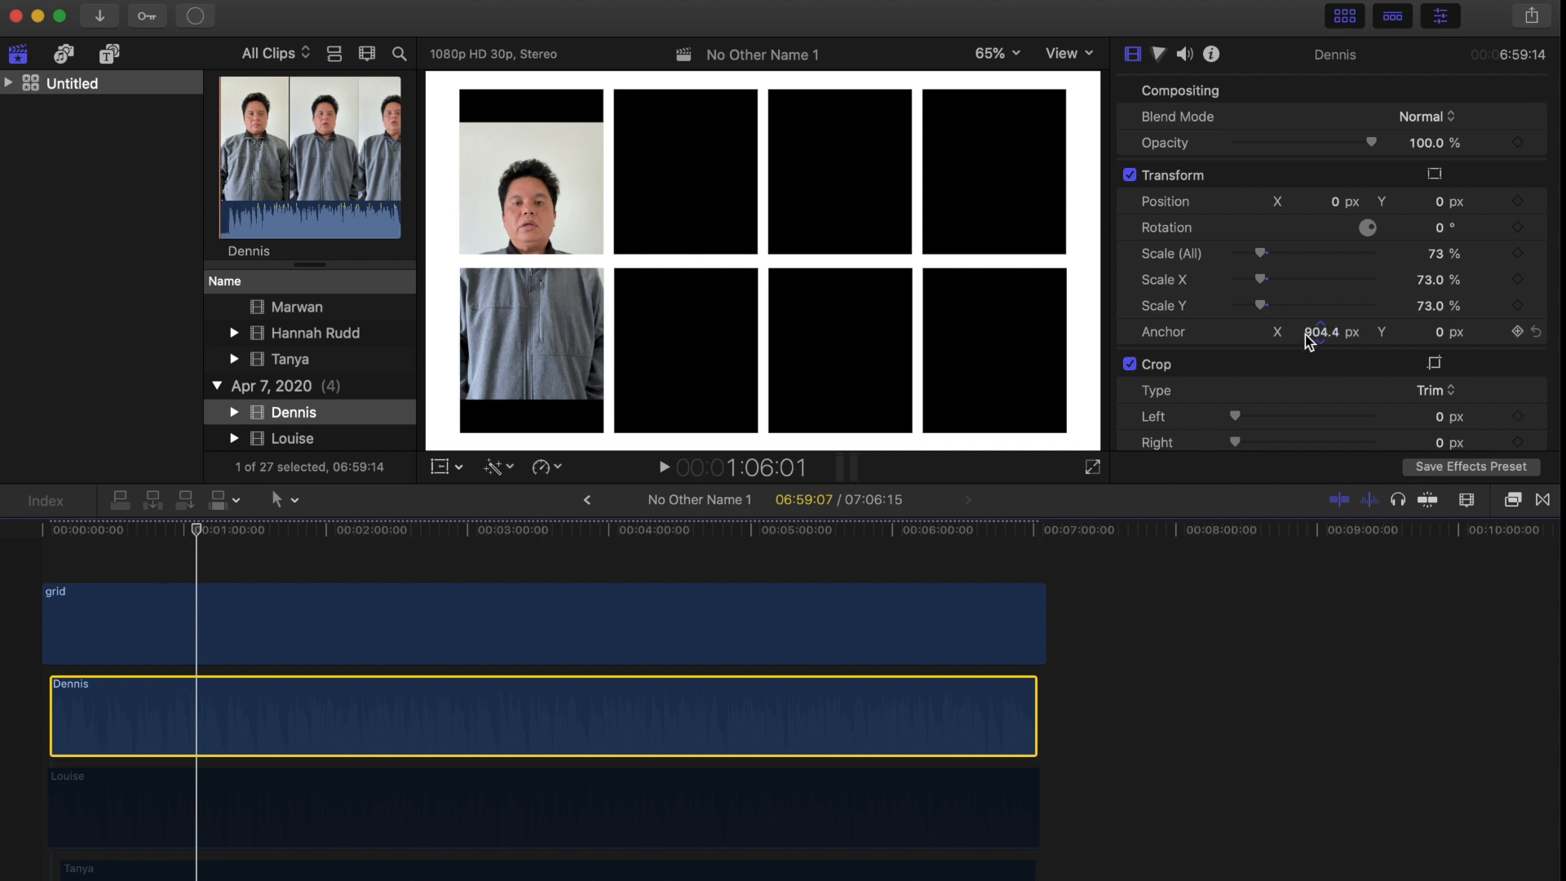
drag(1312, 340, 1302, 340)
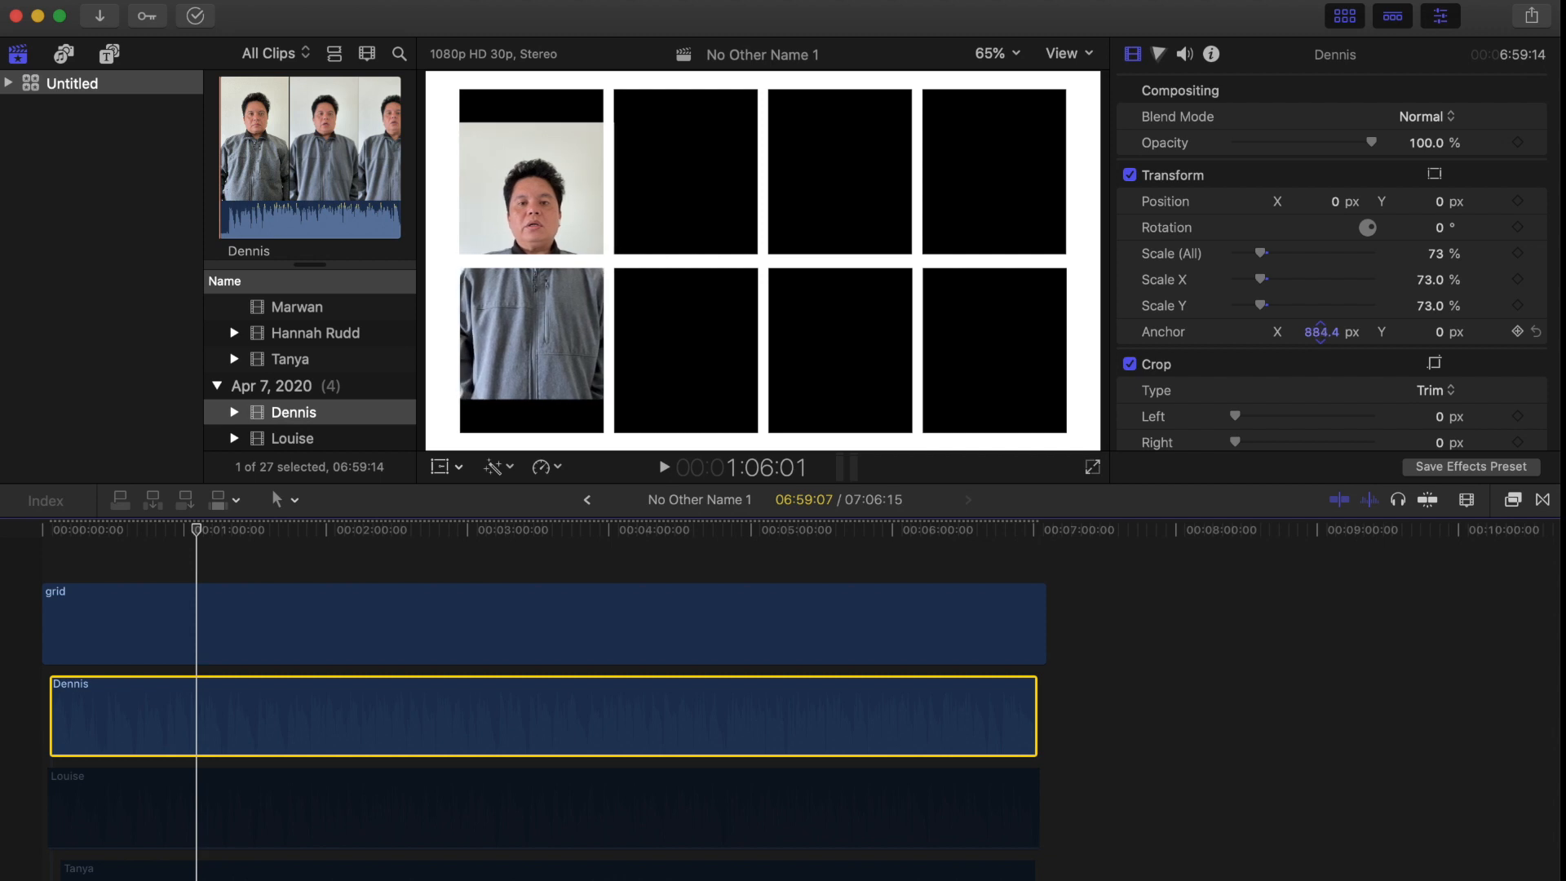
mouse_move(1441, 338)
mouse_down()
mouse_move(1439, 377)
mouse_move(1439, 331)
mouse_up()
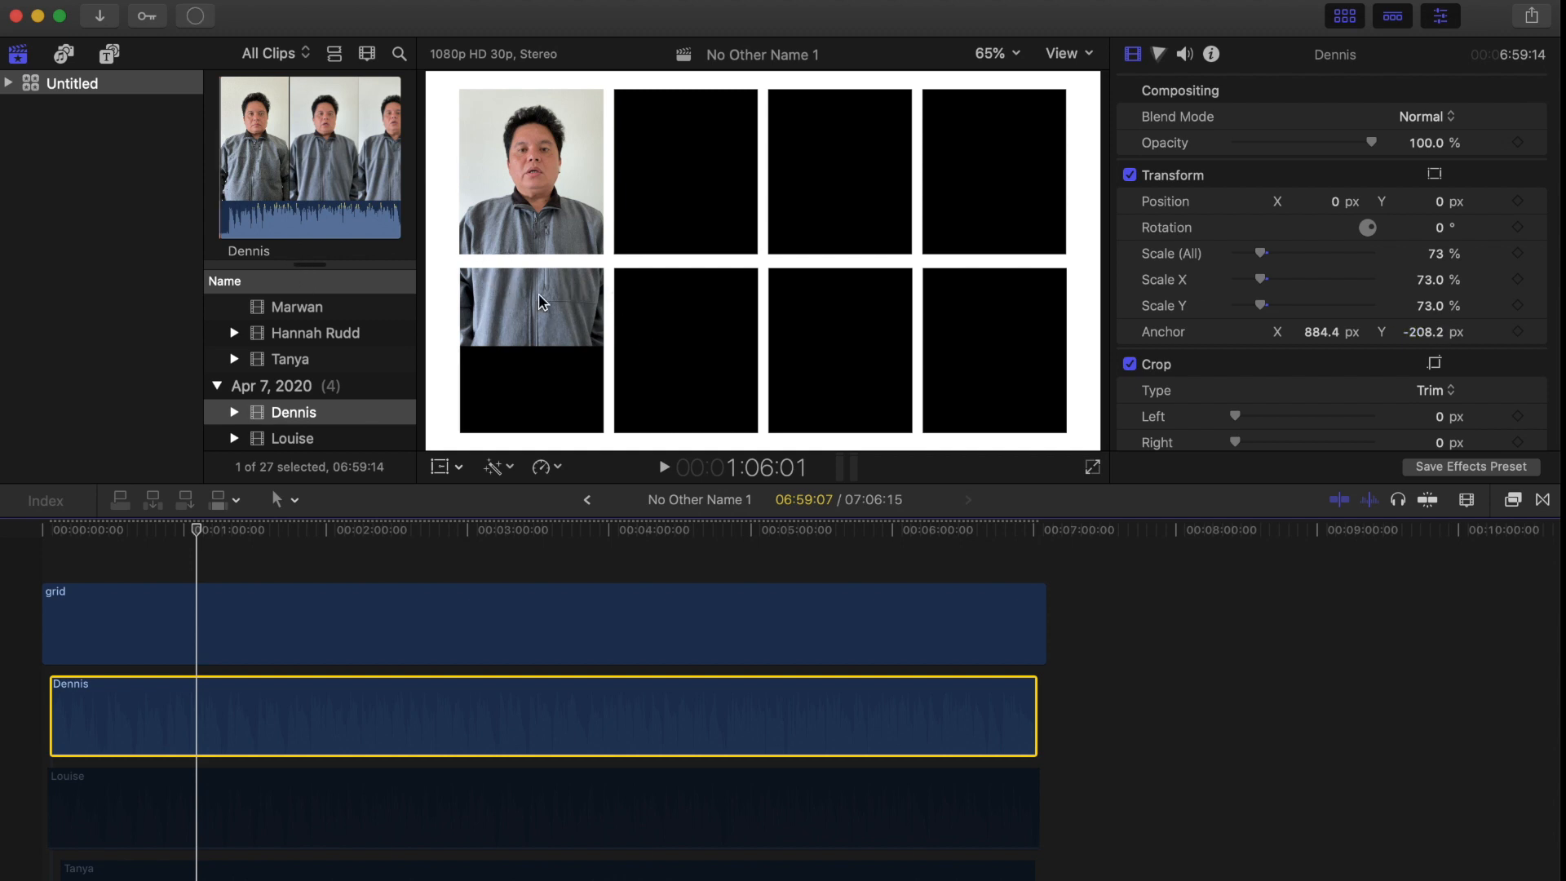
scroll(1304, 353, down, 4)
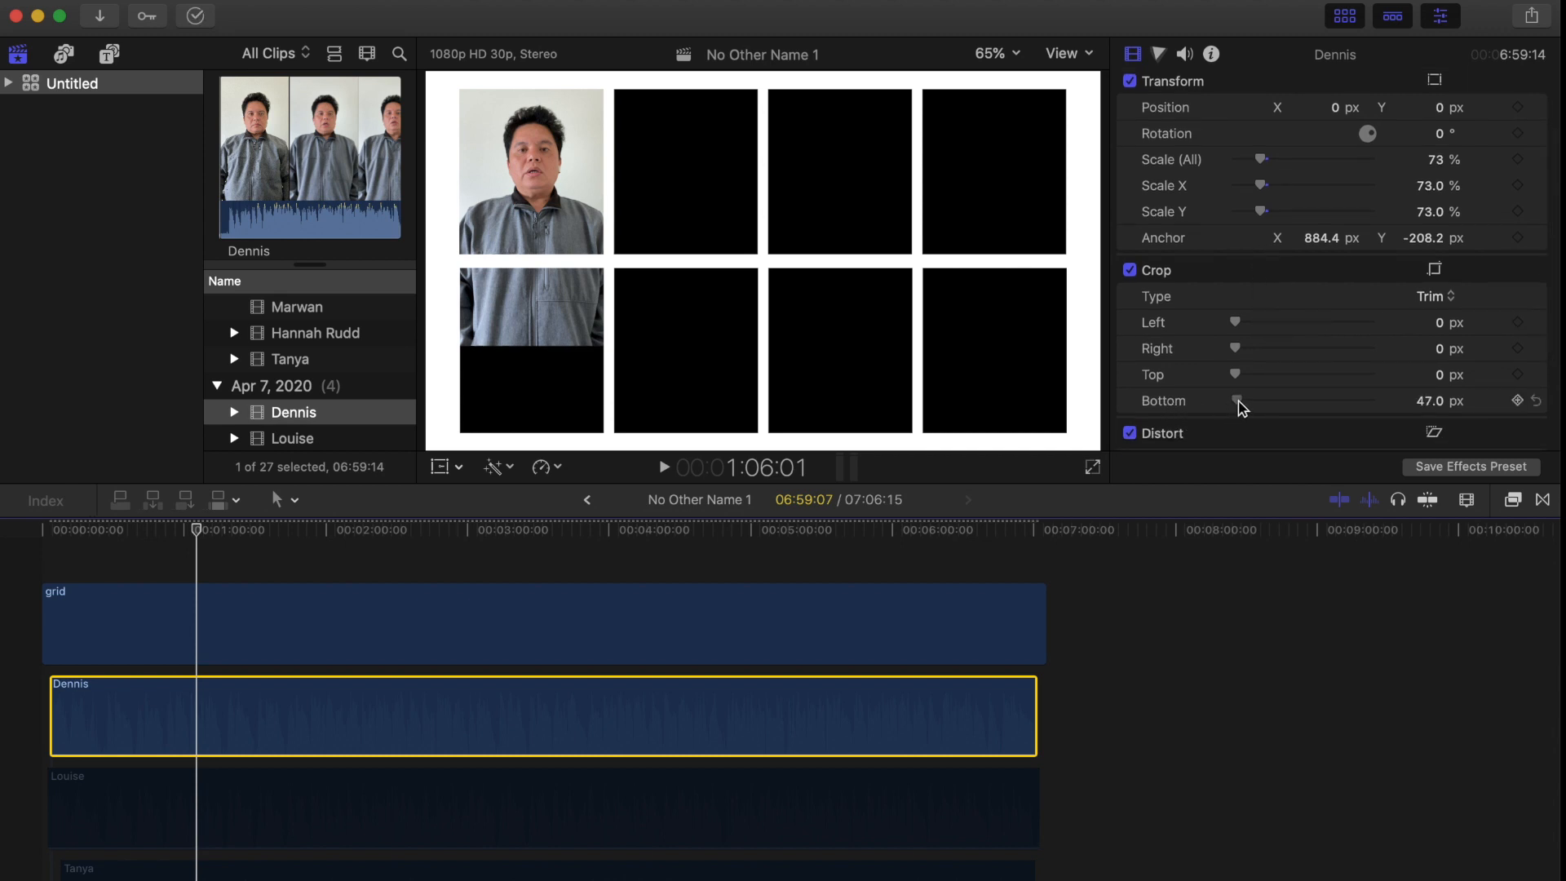
drag(1242, 407, 1263, 406)
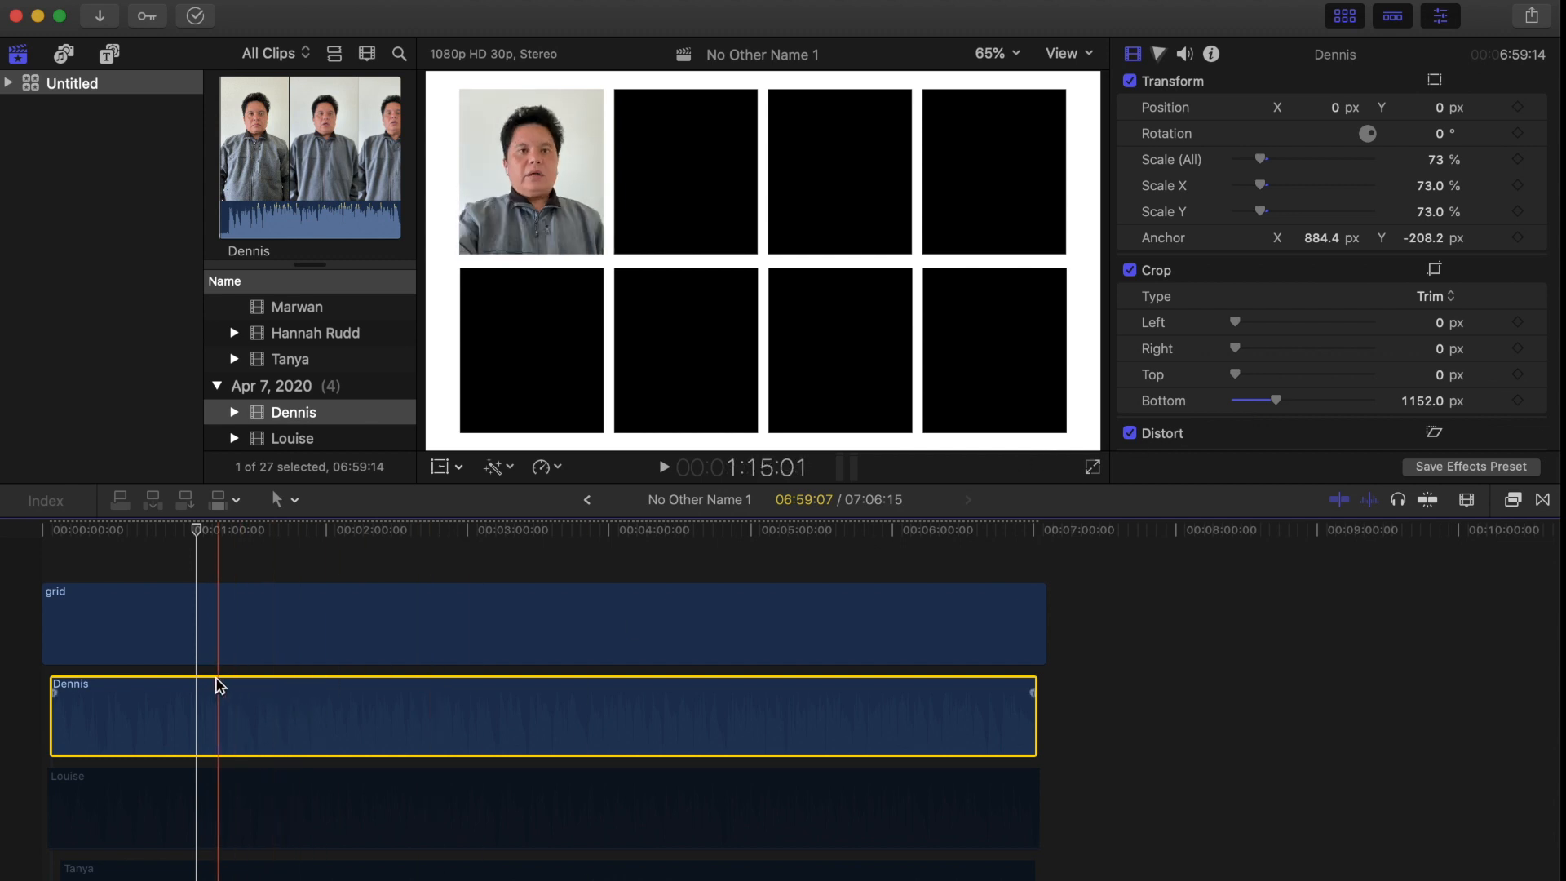
Enable the second singer's clip and fit it into the second upper window at 74% scale with anchor X 305, Y -326 px.
scroll(306, 687, down, 3)
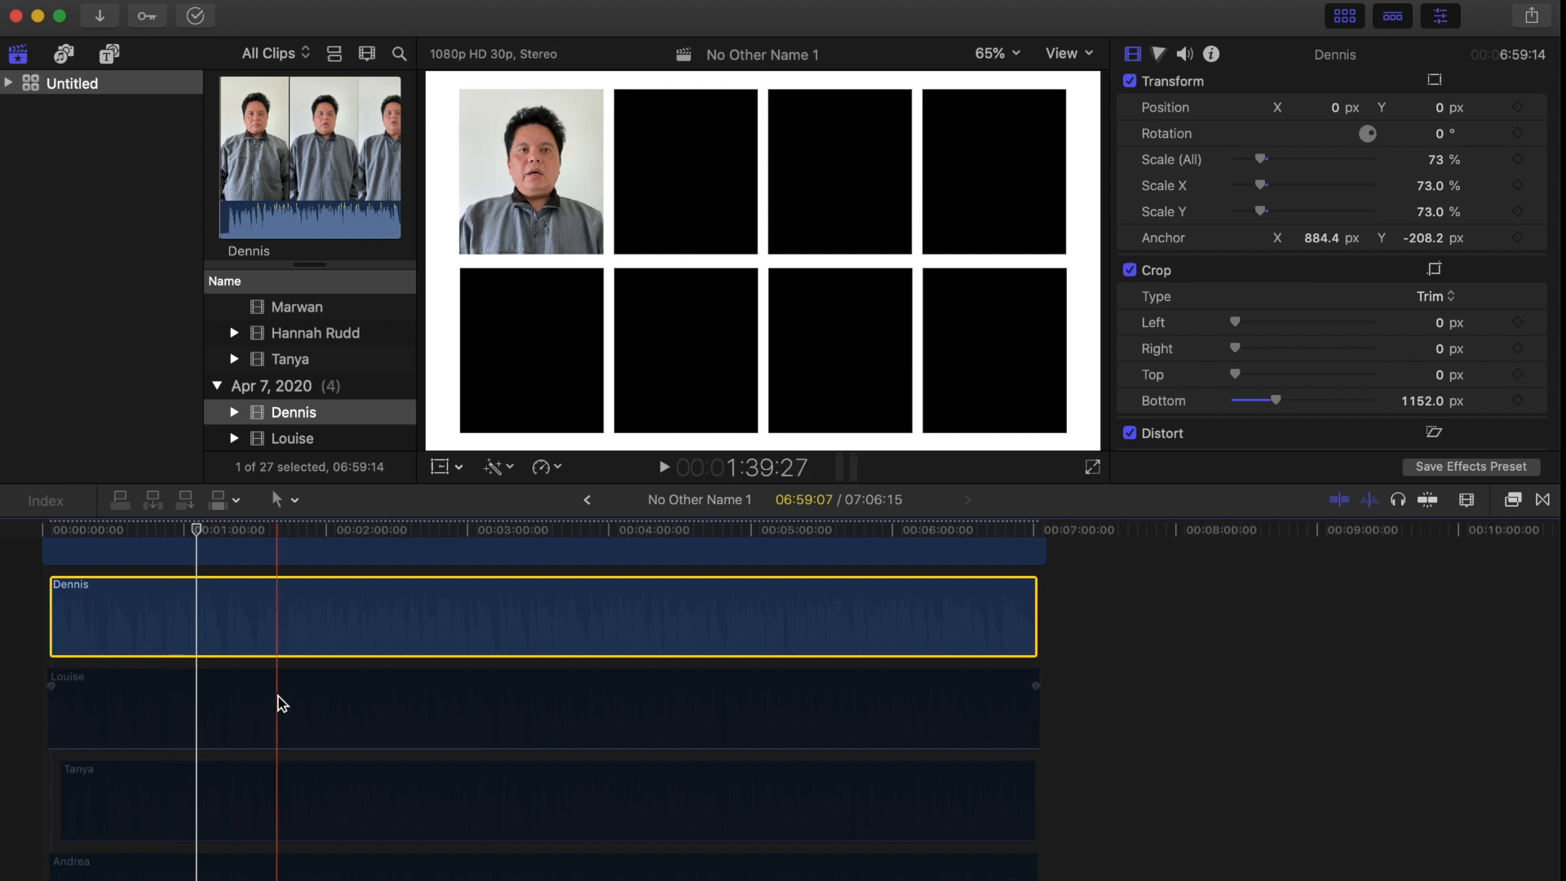
click(217, 713)
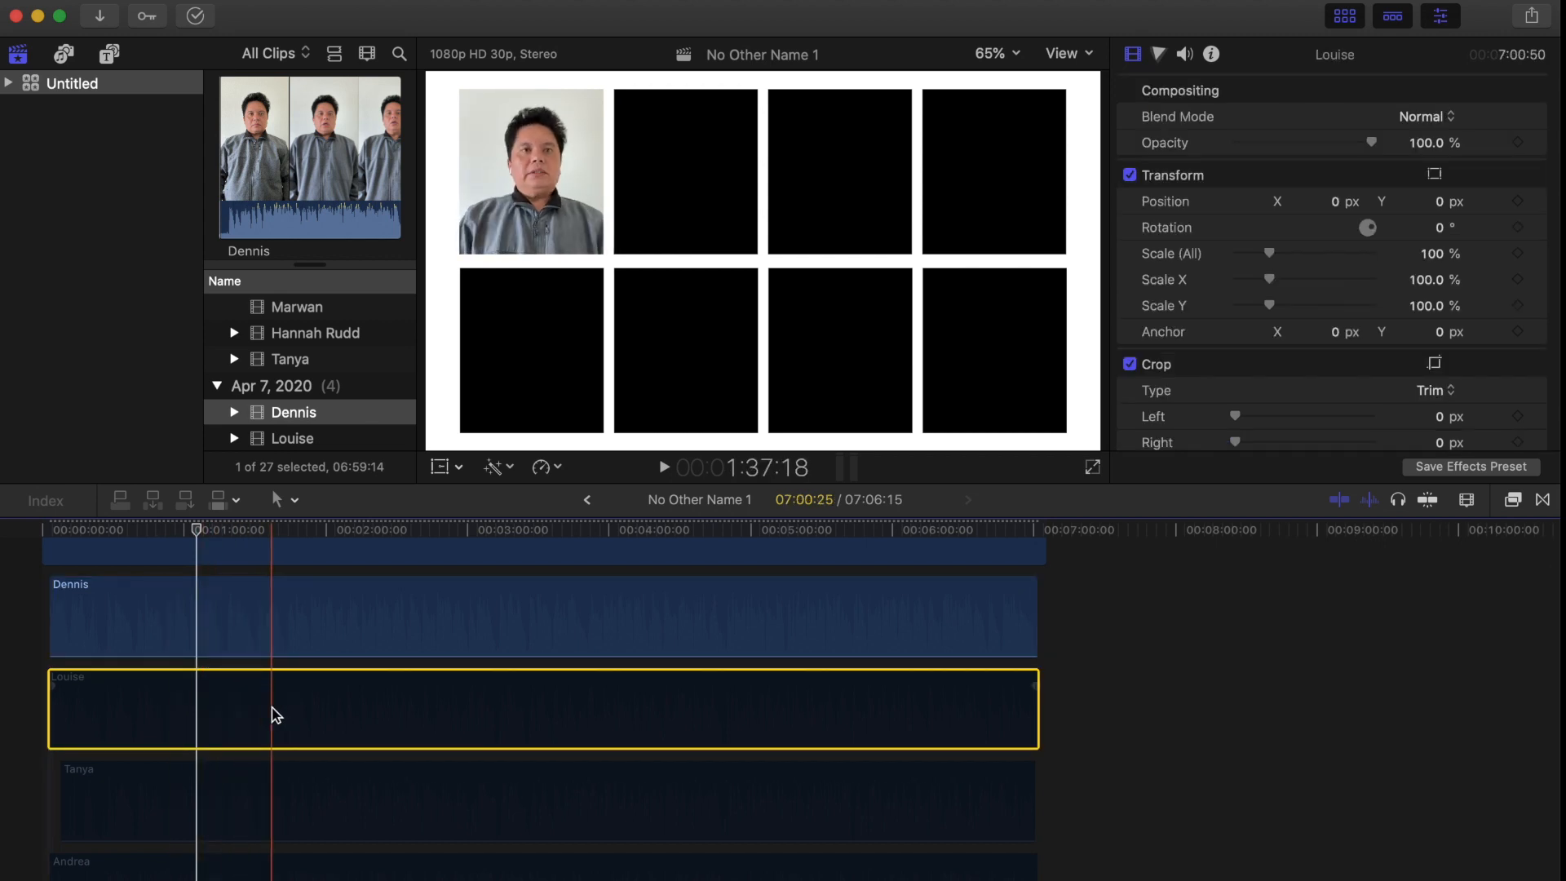
key(v)
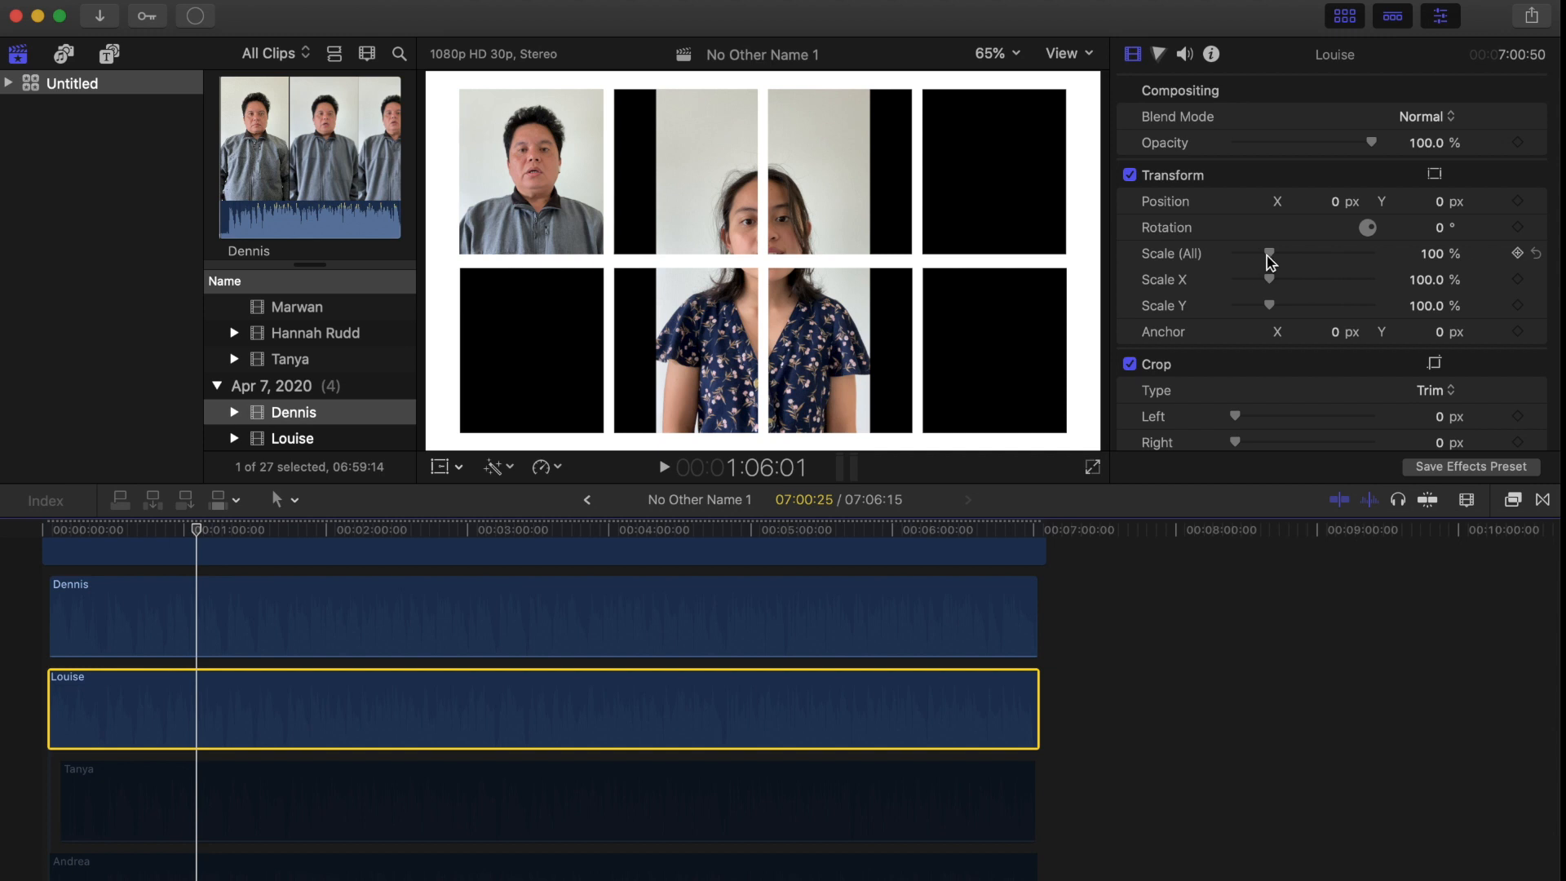
drag(1268, 256, 1262, 260)
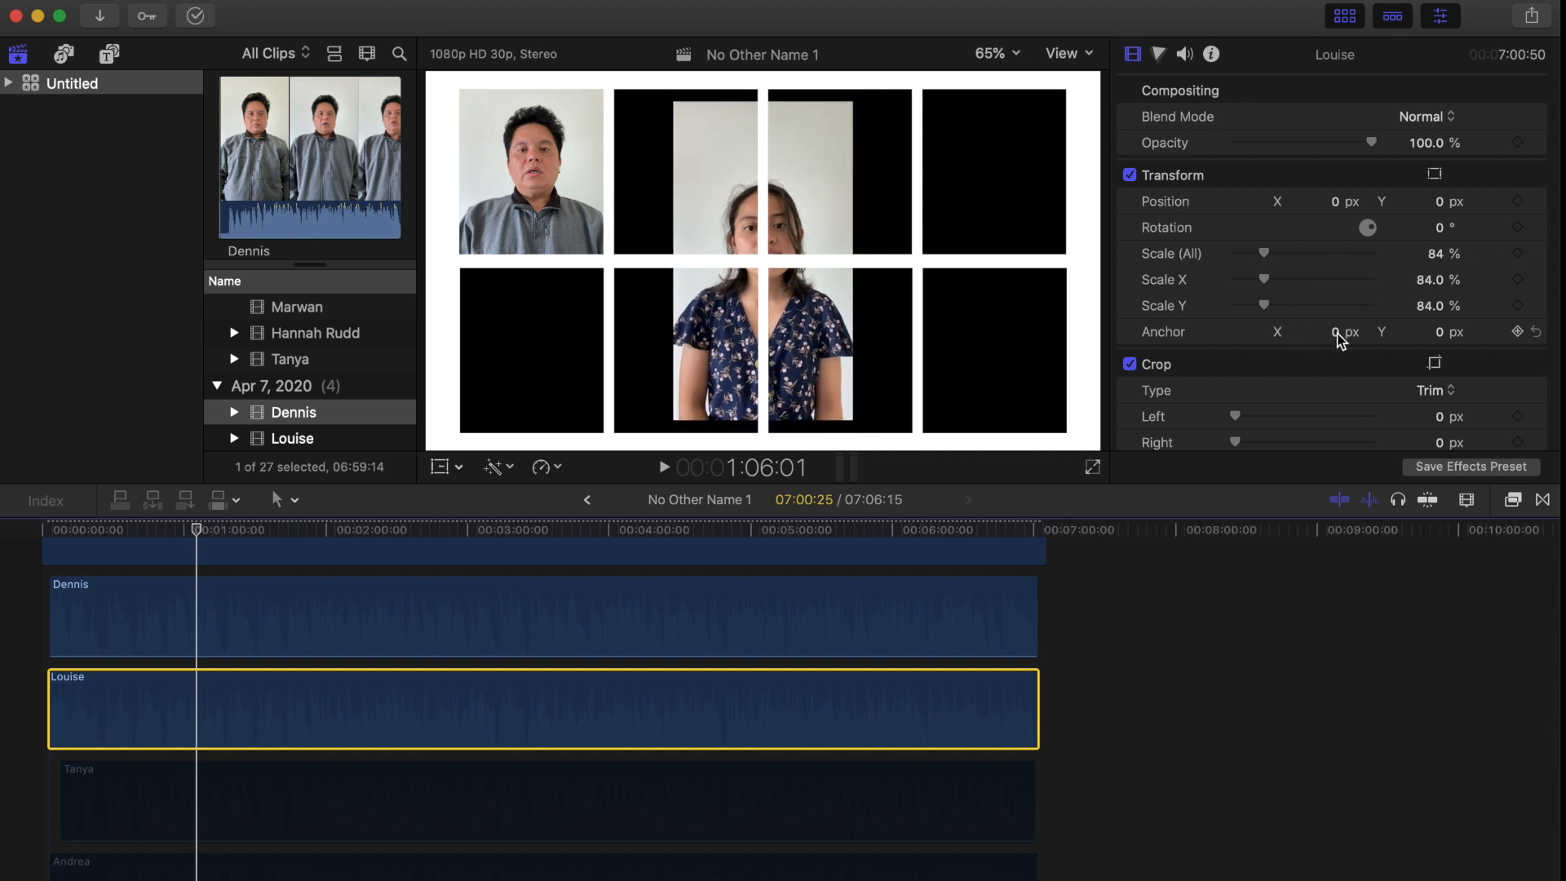
drag(1331, 332, 1328, 349)
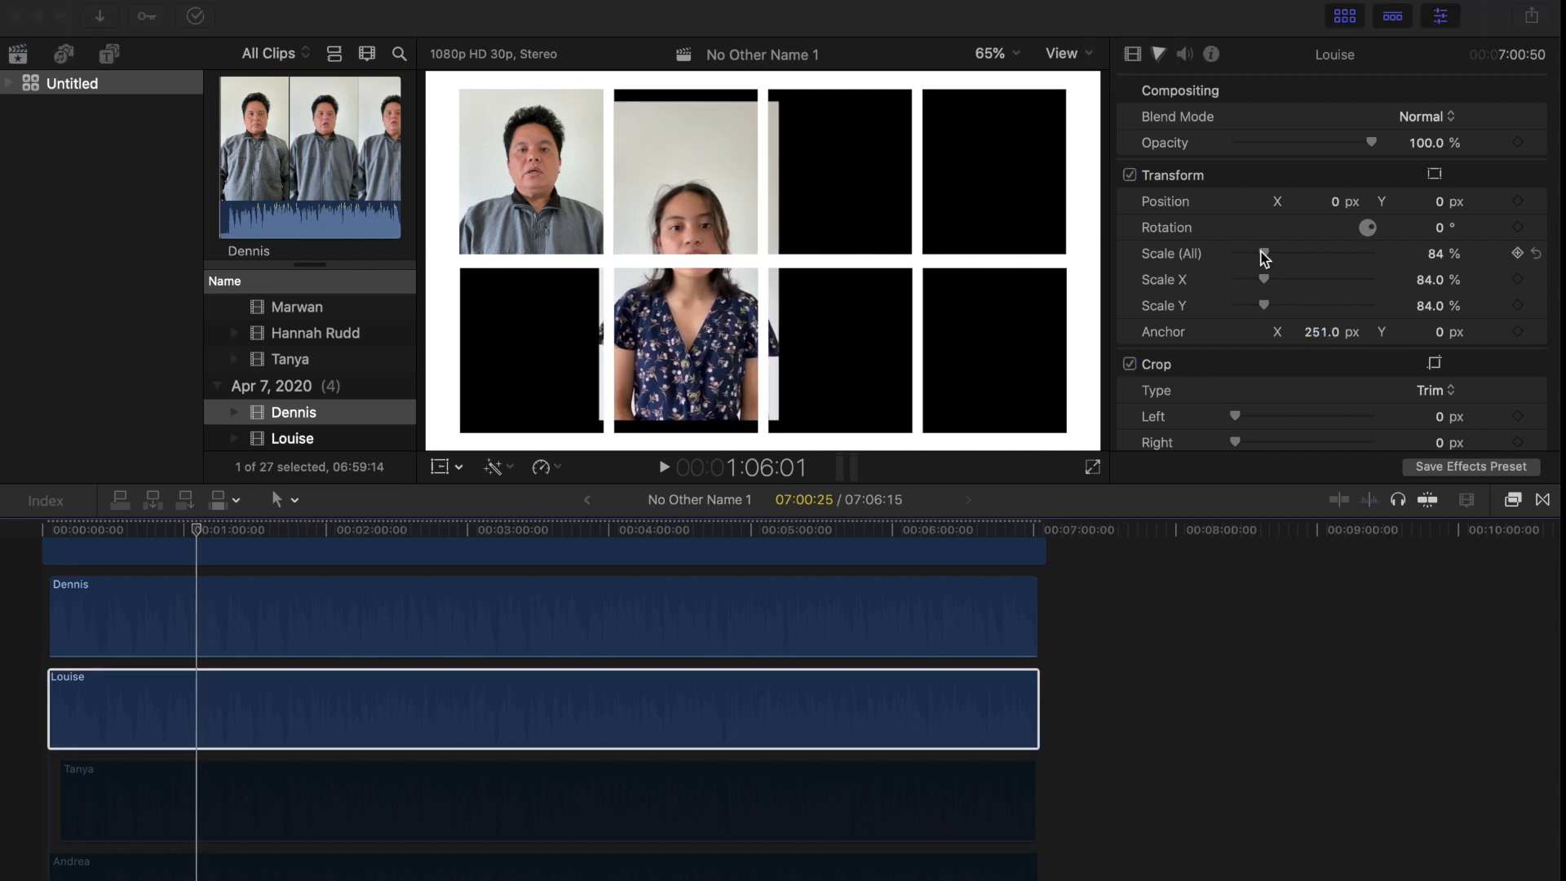
drag(1263, 253, 1262, 254)
drag(1317, 331, 1321, 332)
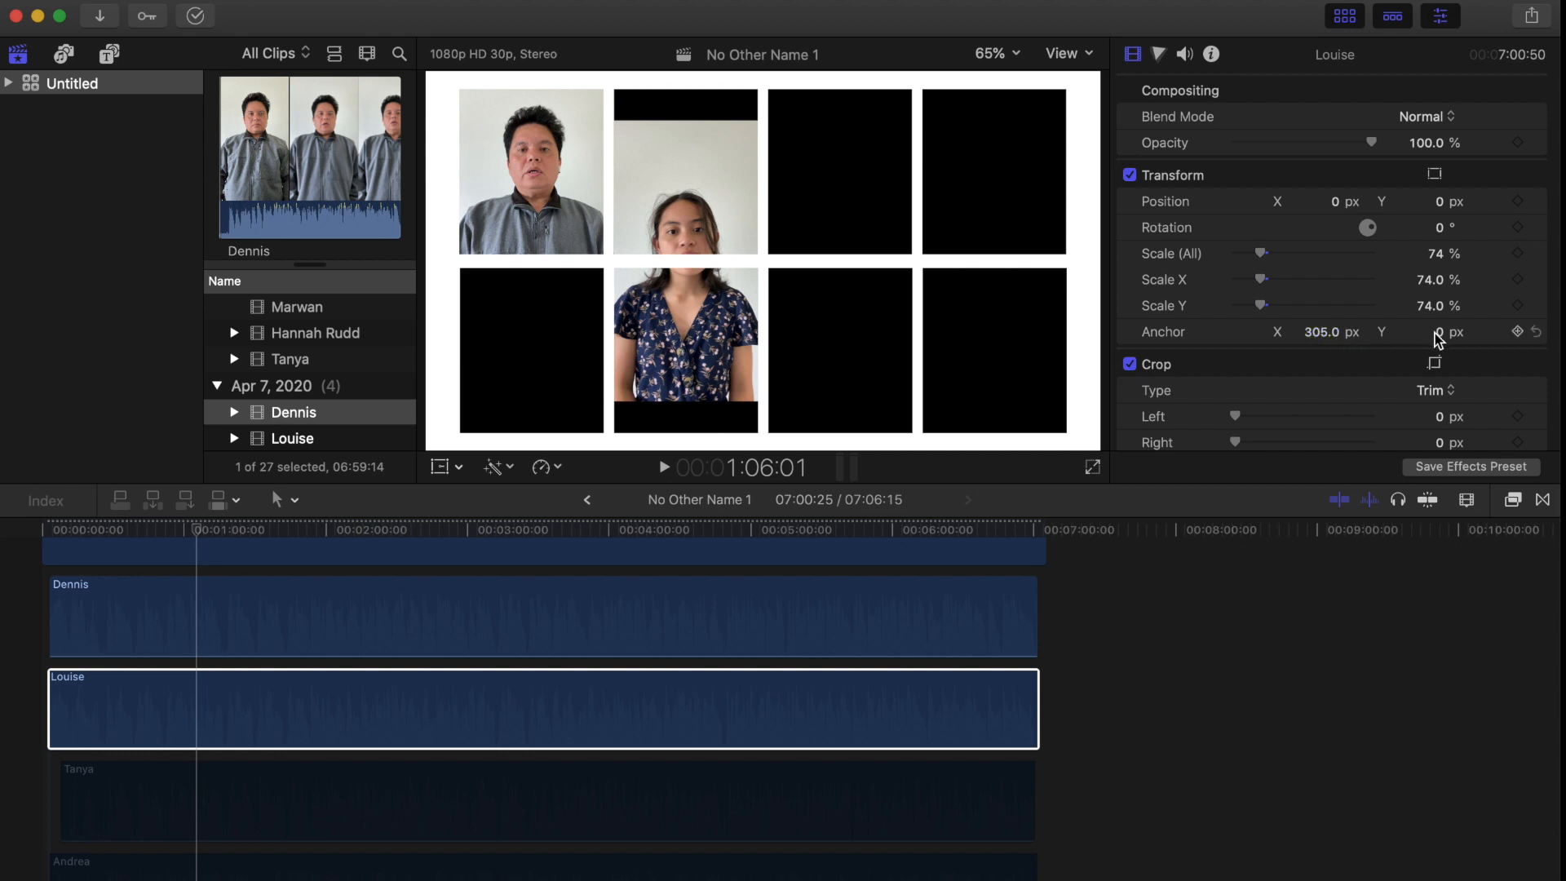
drag(1439, 331, 1427, 331)
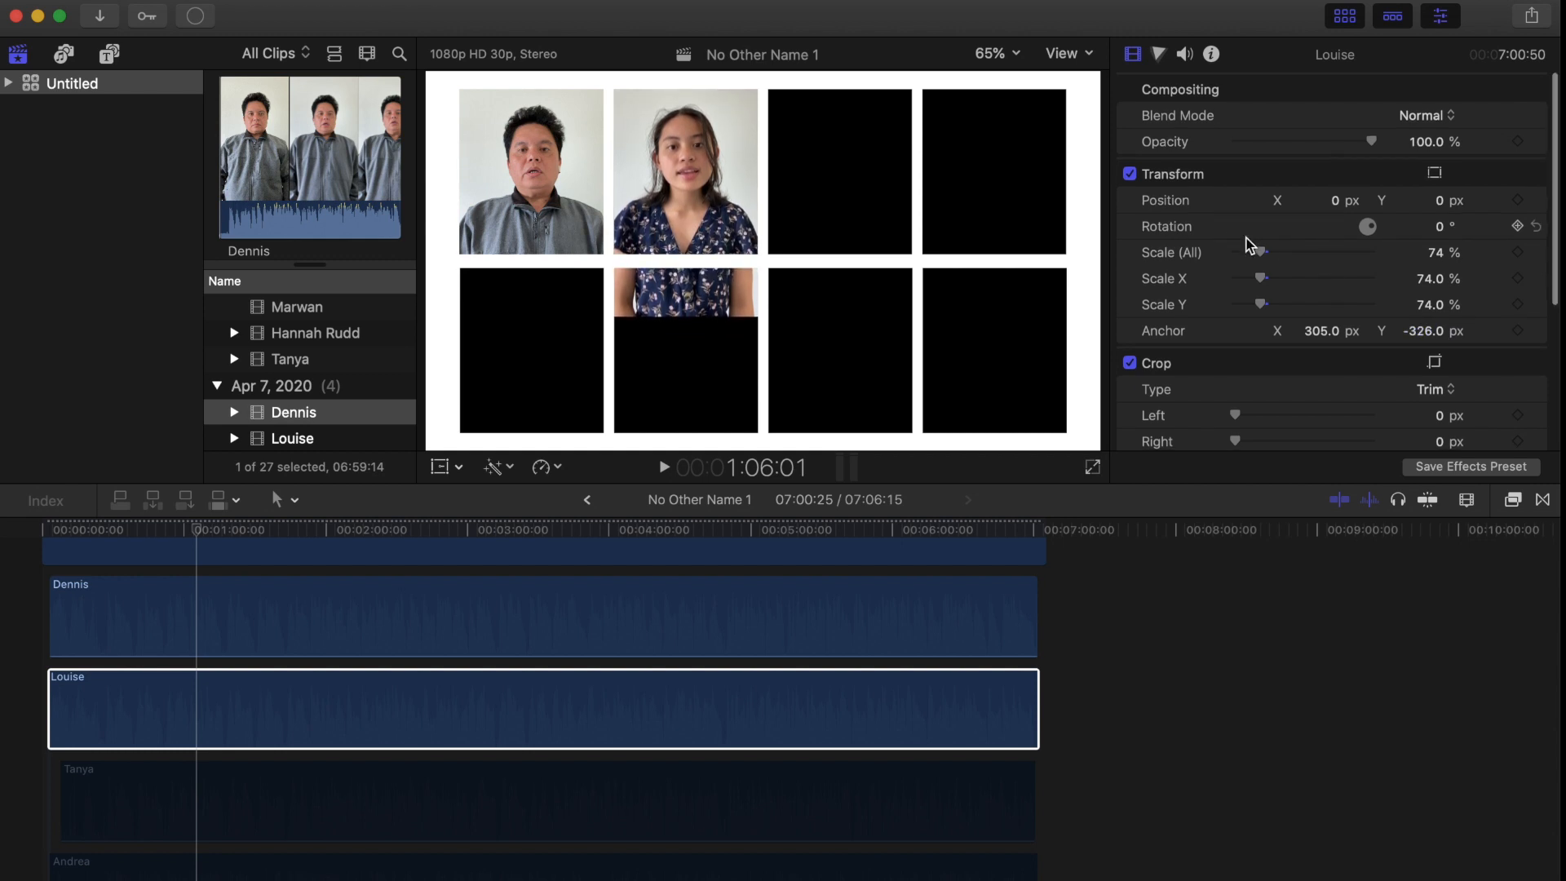
drag(1263, 260, 1263, 260)
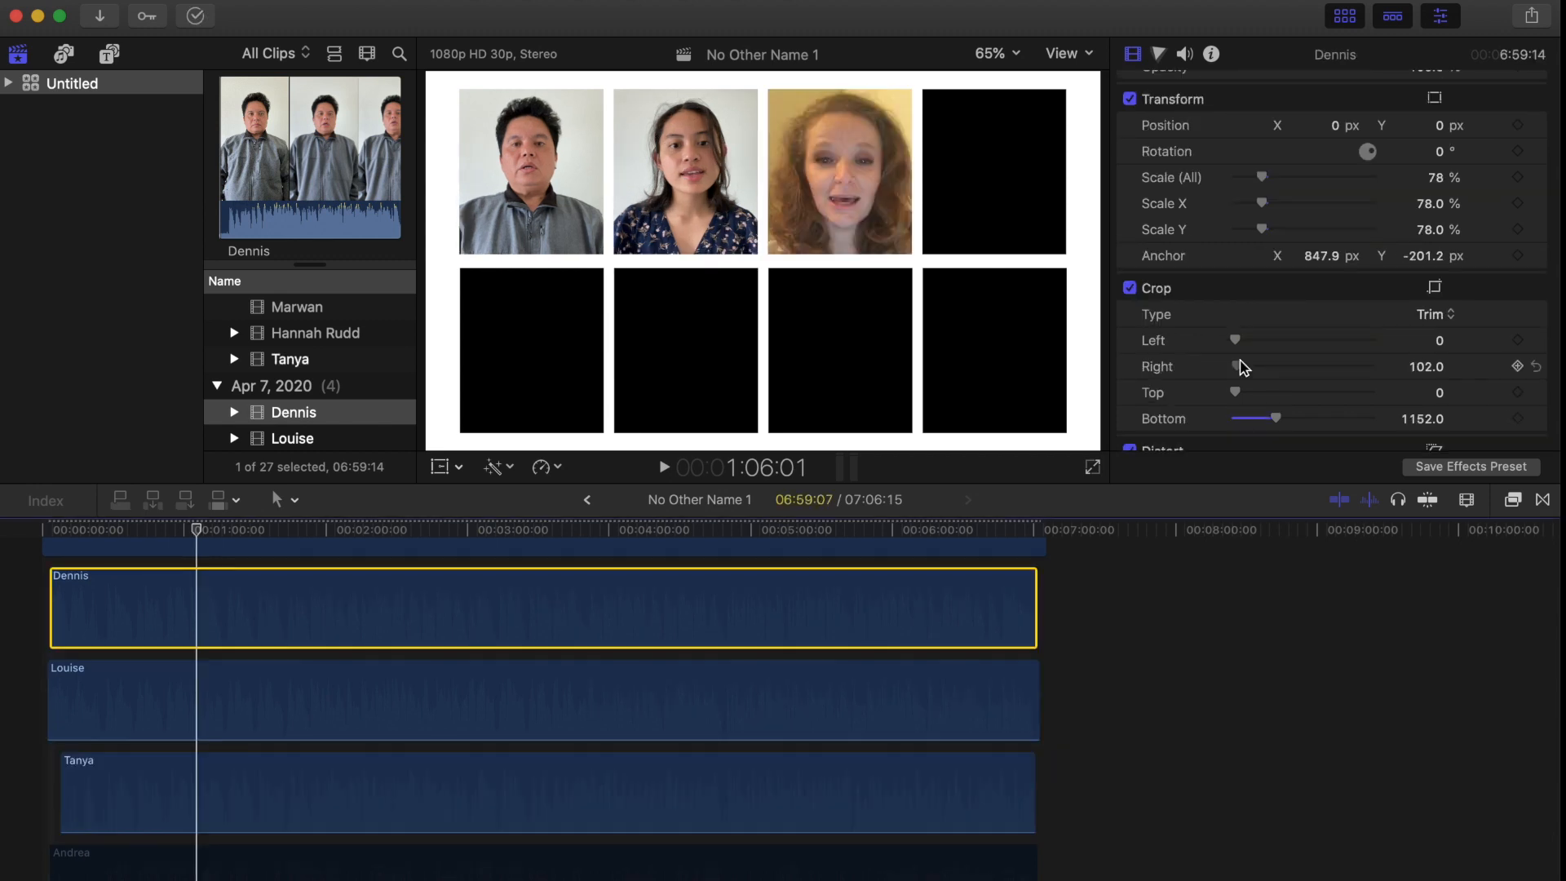
Enable the fourth singer's clip, place it in the fourth upper window with anchor X -590, Y -175.3 px, and trim its left side.
scroll(1240, 359, down, 3)
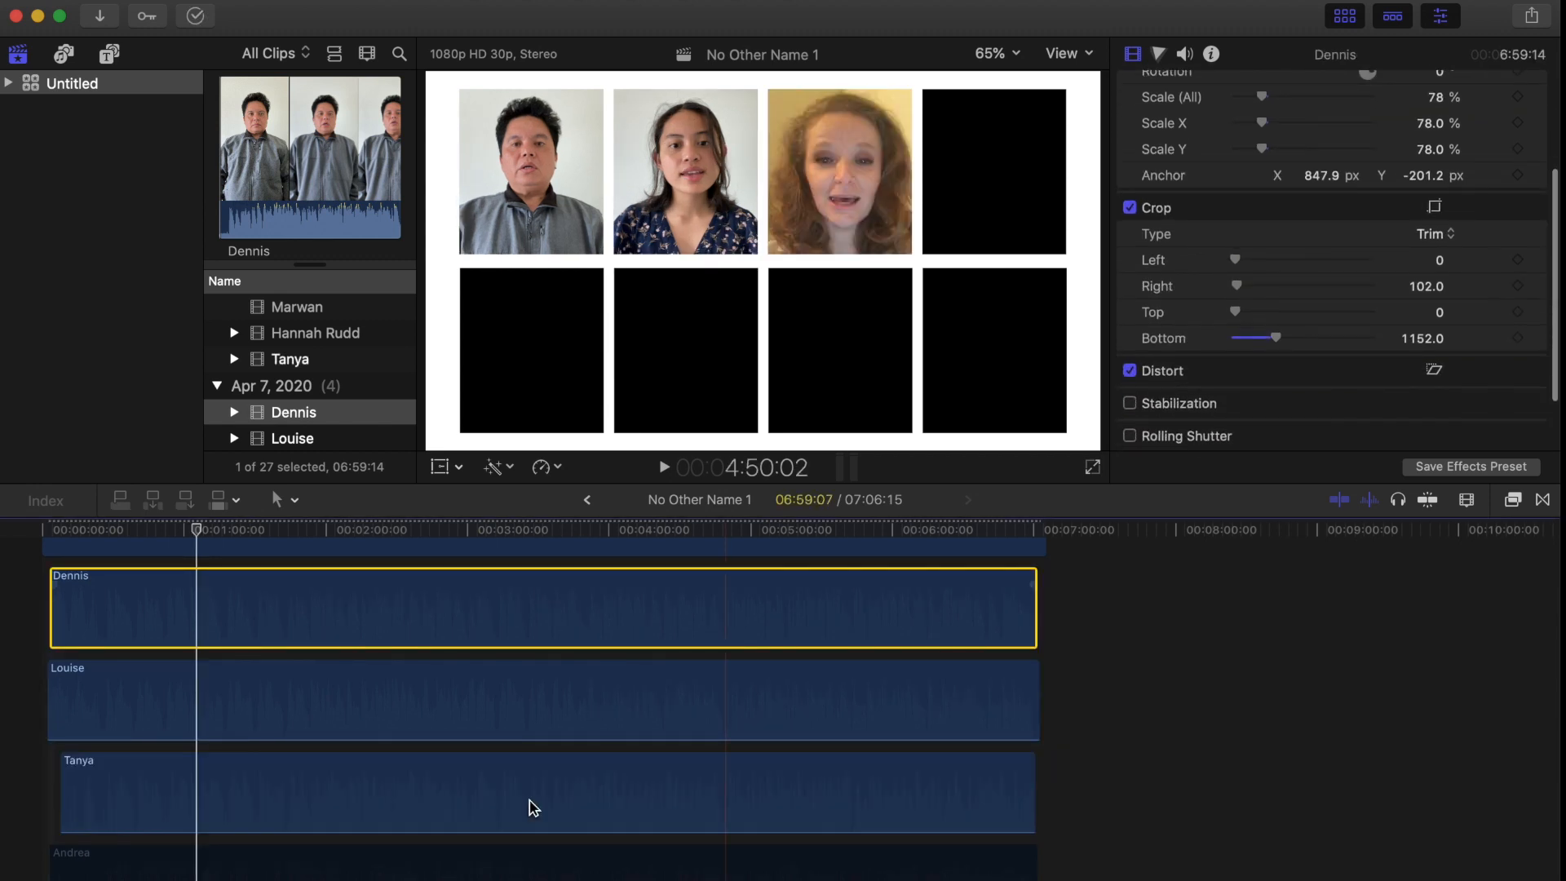
scroll(546, 741, down, 3)
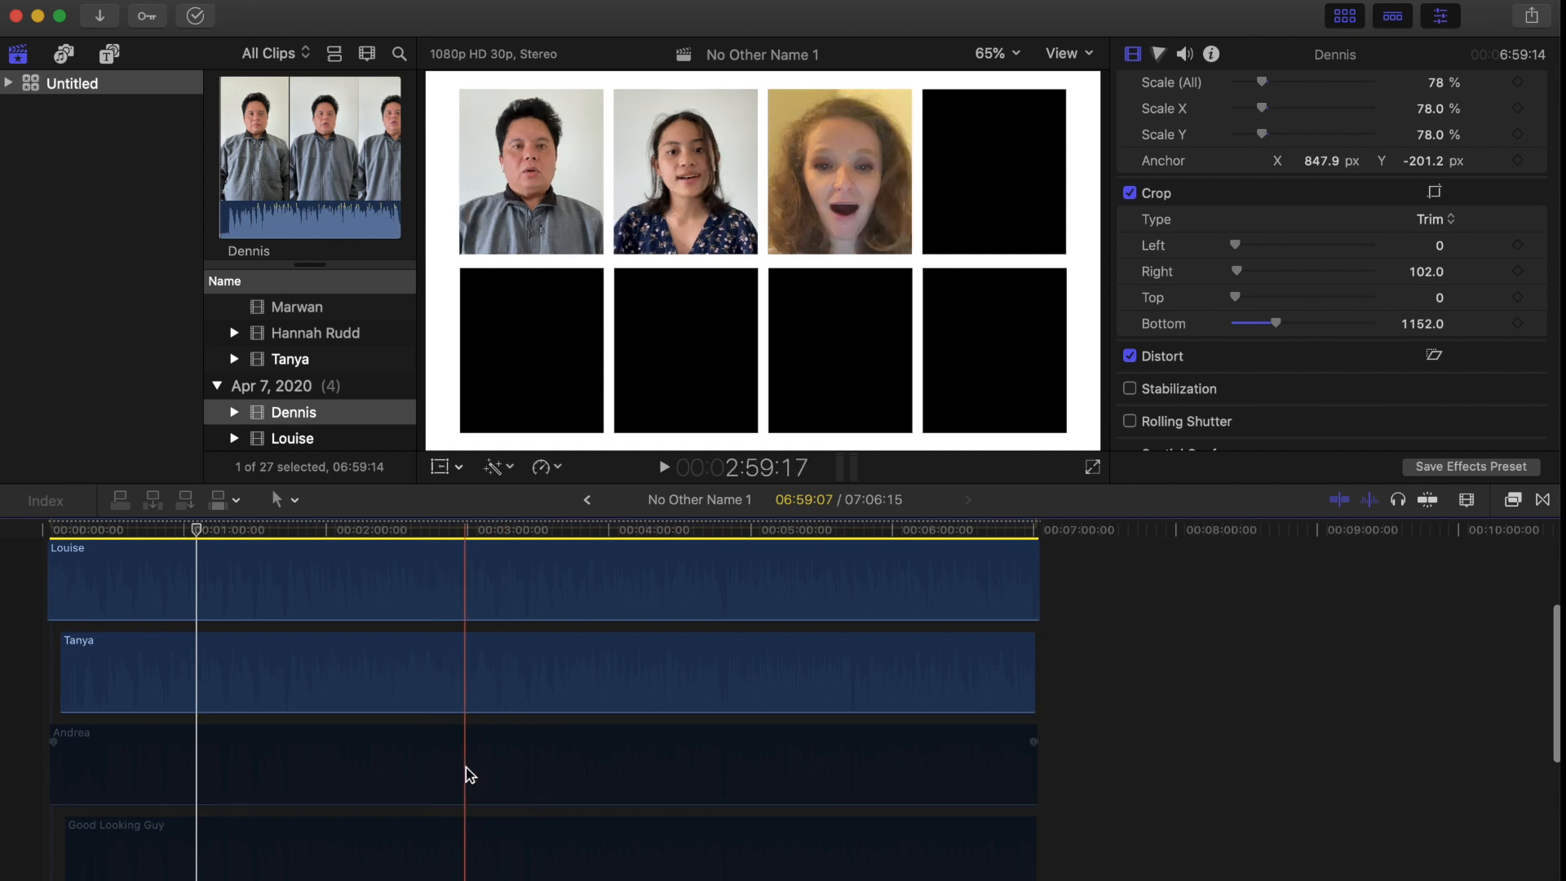
scroll(465, 767, down, 2)
click(470, 673)
key(v)
drag(1336, 332, 1326, 359)
drag(1440, 332, 1440, 376)
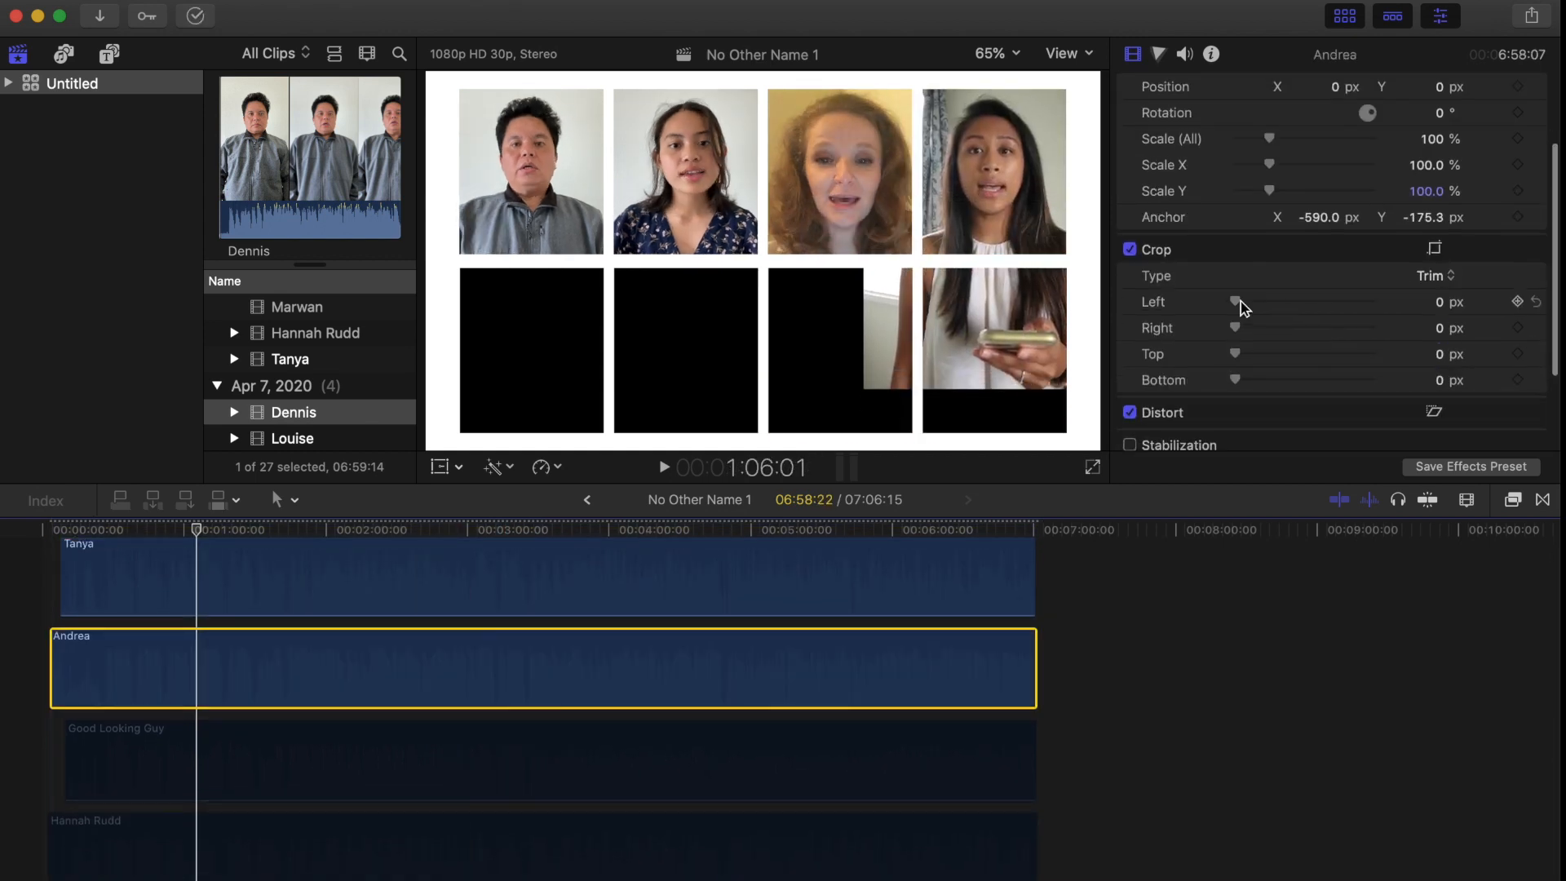
drag(1236, 303, 1256, 304)
Enable the Good Looking Guy clip and fit it into the first lower window at 57% scale, anchor X -522, Y 1214 px, top crop 73 px.
click(562, 722)
key(v)
drag(1335, 332, 1335, 392)
drag(1440, 332, 1440, 204)
scroll(1231, 408, down, 2)
drag(1235, 436, 1242, 437)
Enable the clip below Good Looking Guy and fit it into the second lower window with anchor X 185.8, Y 227.1 px, left crop 90, right crop 187.
scroll(245, 743, down, 3)
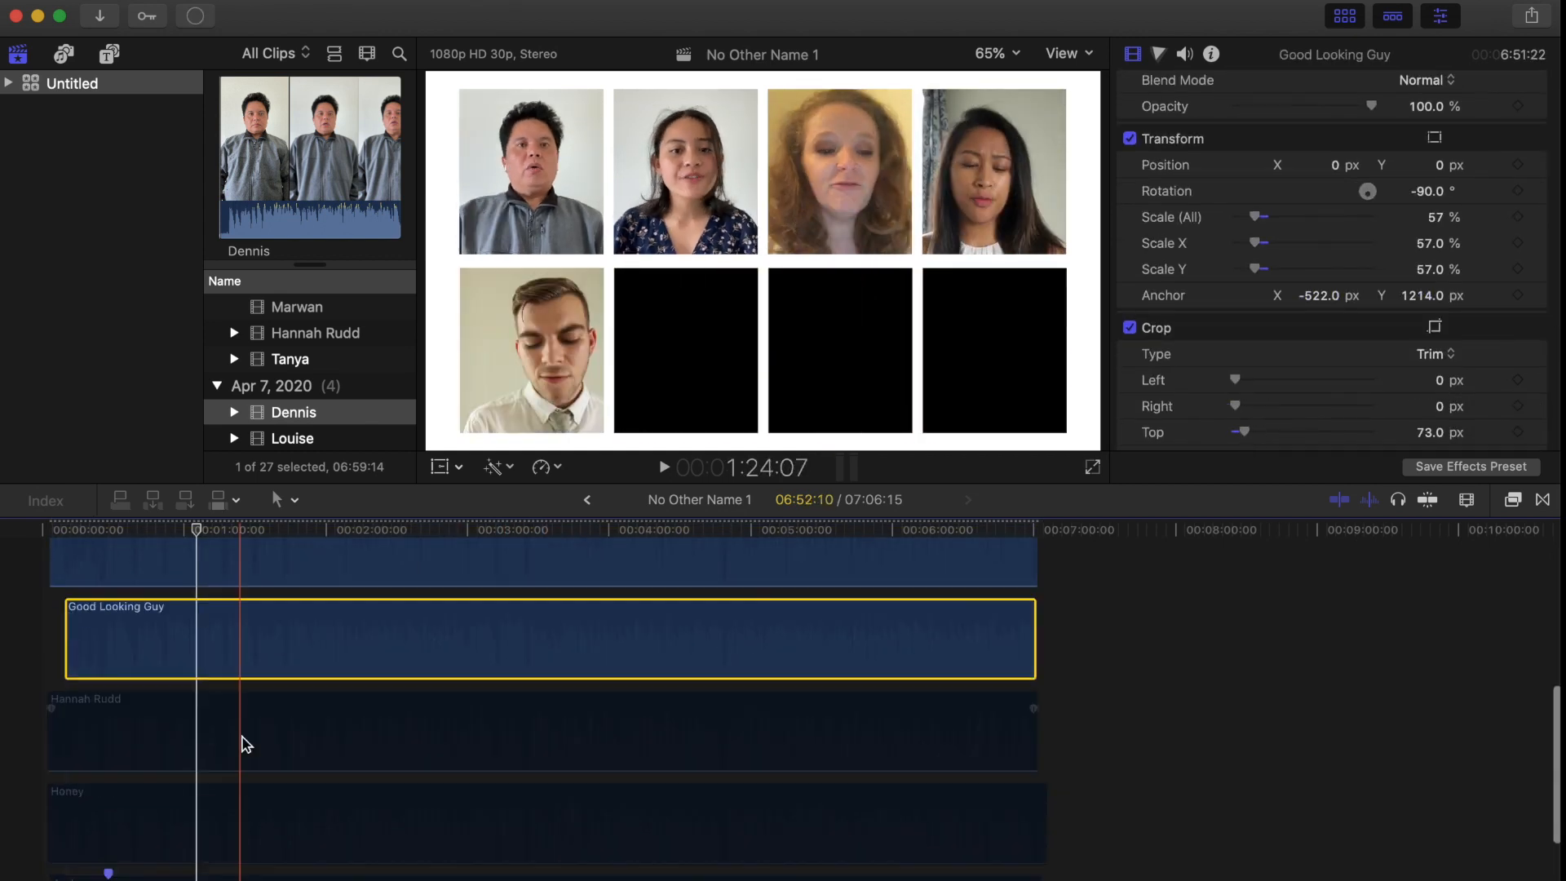
click(245, 741)
key(v)
drag(1336, 247, 1335, 204)
drag(1235, 357, 1244, 359)
drag(1335, 246, 1336, 254)
drag(1240, 357, 1244, 360)
Enable the second-lowest singer's clip, then scale it and shift its anchor to fill the third lower window.
scroll(776, 734, down, 2)
click(776, 767)
key(v)
drag(1269, 254, 1271, 257)
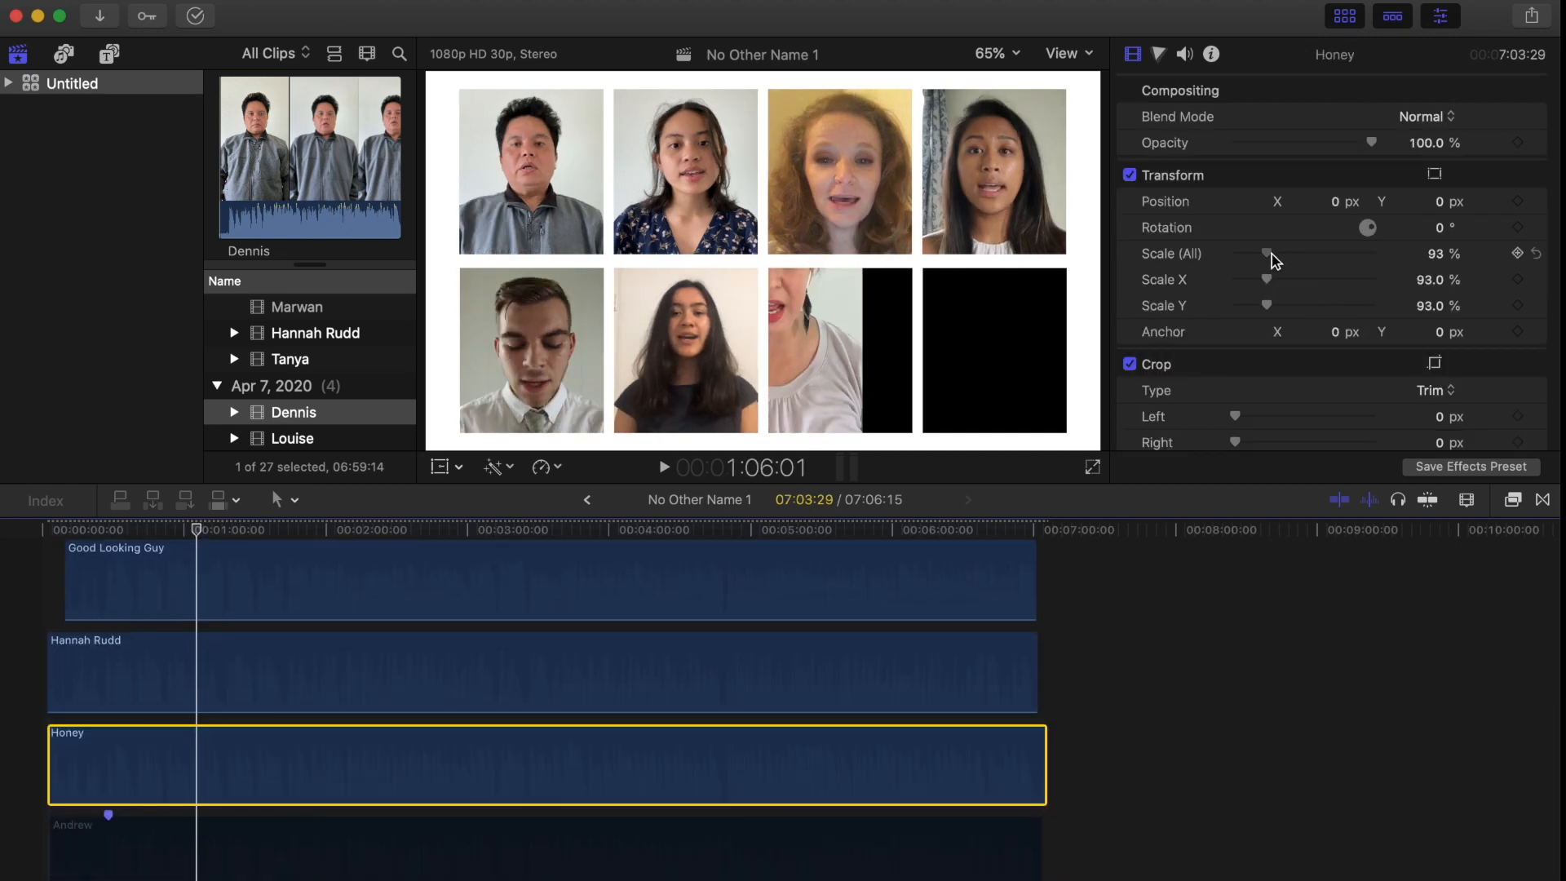
drag(1335, 332, 1335, 384)
drag(1428, 332, 1428, 342)
Enable the lowest singer's clip, scale it down and adjust its X and Y anchor to frame the face in the fourth lower window.
click(346, 530)
scroll(1245, 384, down, 2)
scroll(346, 734, down, 3)
click(346, 722)
key(v)
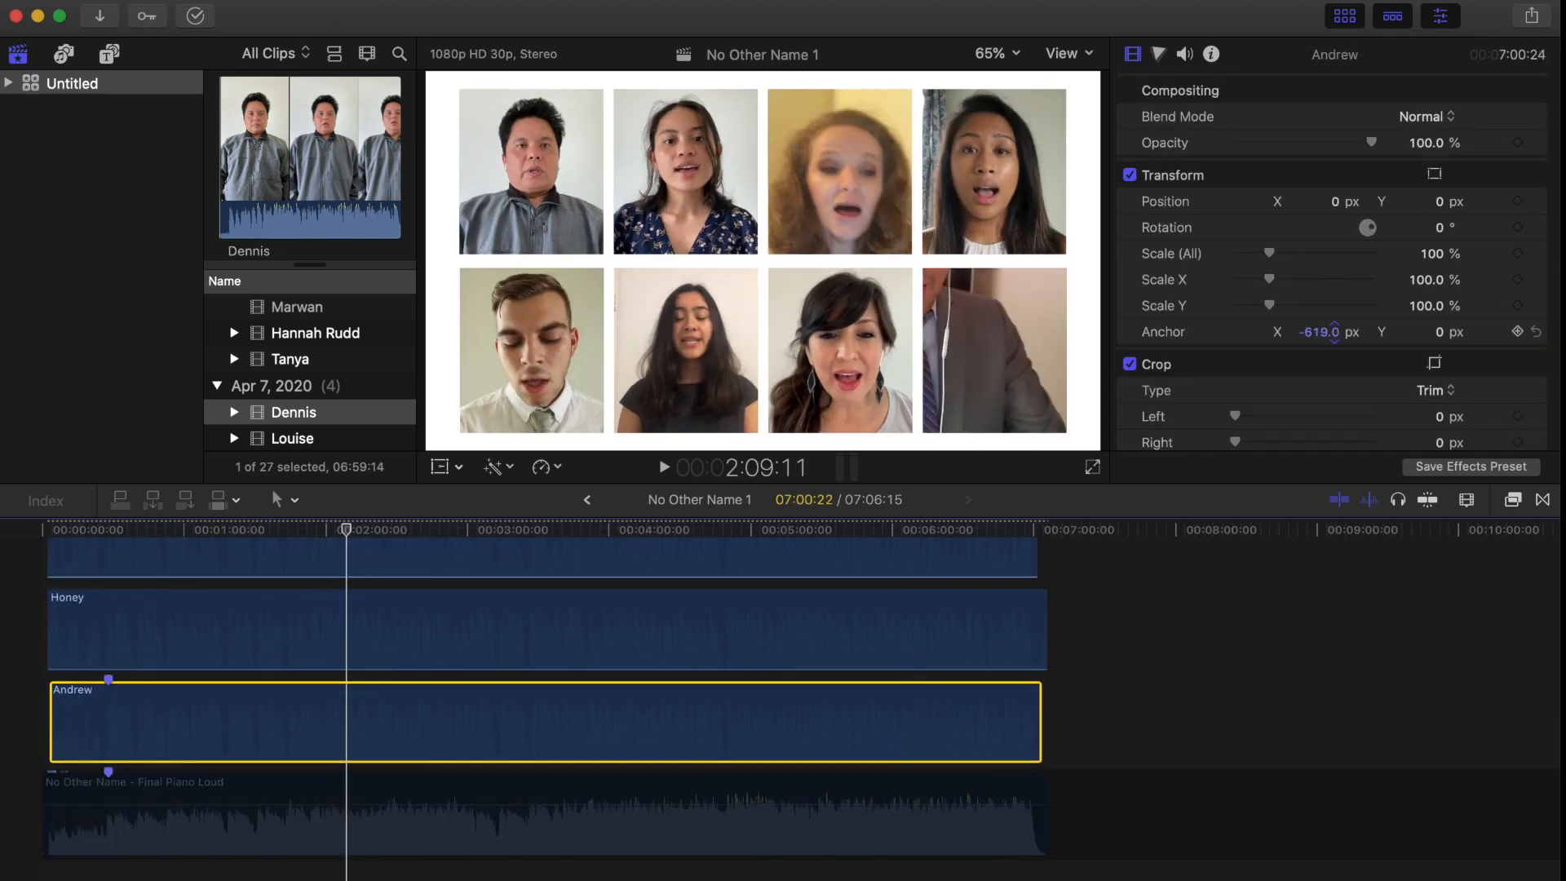
drag(1270, 254, 1264, 253)
drag(1442, 334, 1442, 244)
drag(1263, 254, 1261, 255)
drag(1427, 332, 1427, 322)
drag(1319, 332, 1238, 307)
Check the framing of all eight windows at the timeline start and at about 2:48.
click(53, 531)
scroll(53, 652, up, 2)
click(54, 606)
scroll(1238, 367, down, 3)
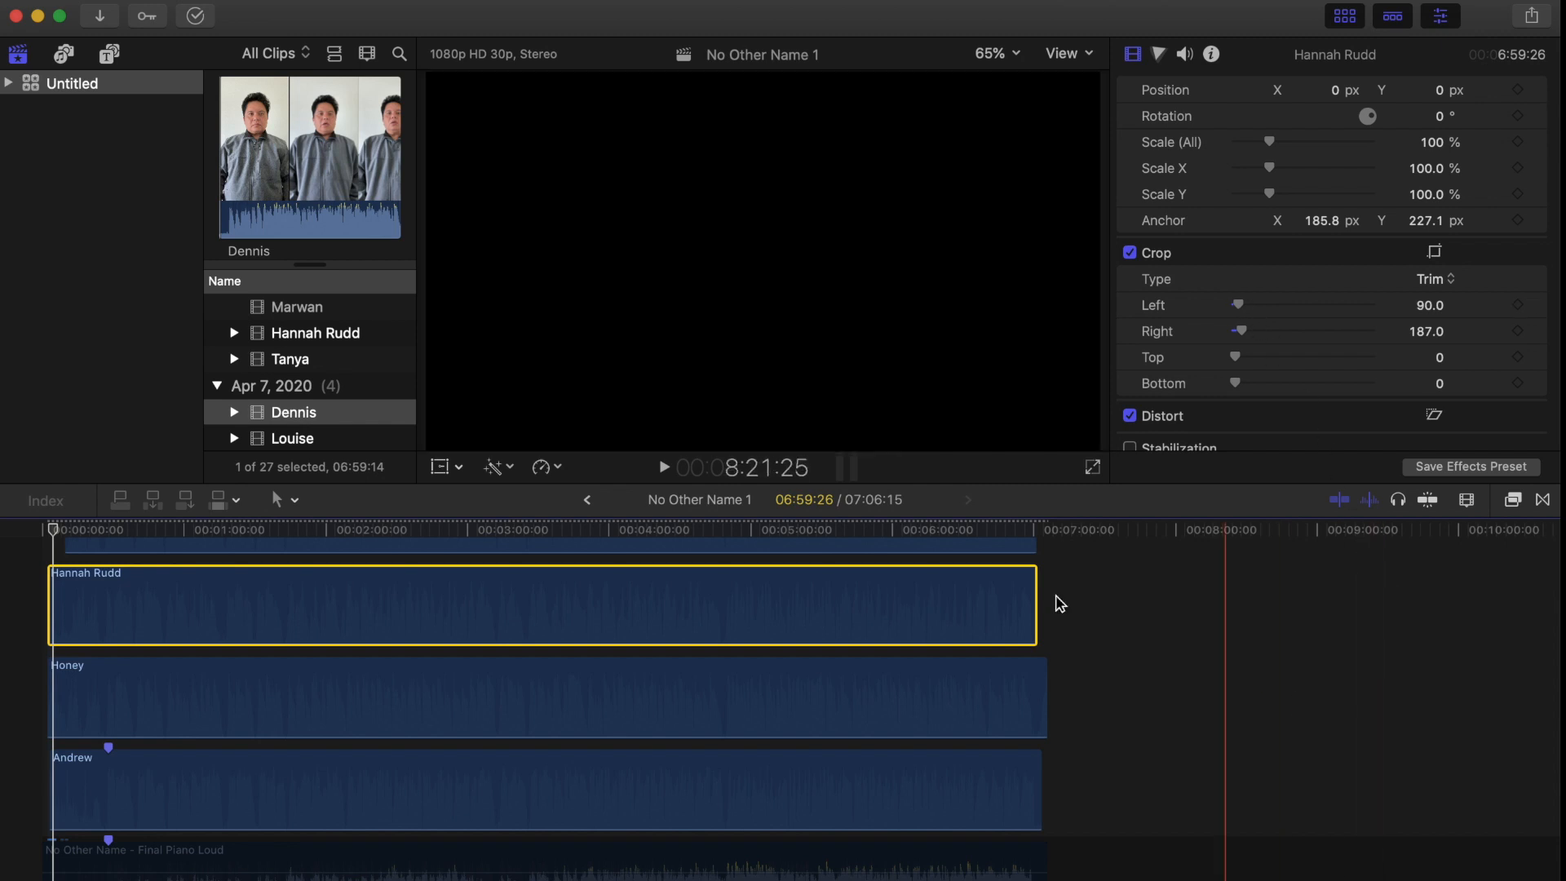
click(438, 531)
scroll(390, 585, down, 3)
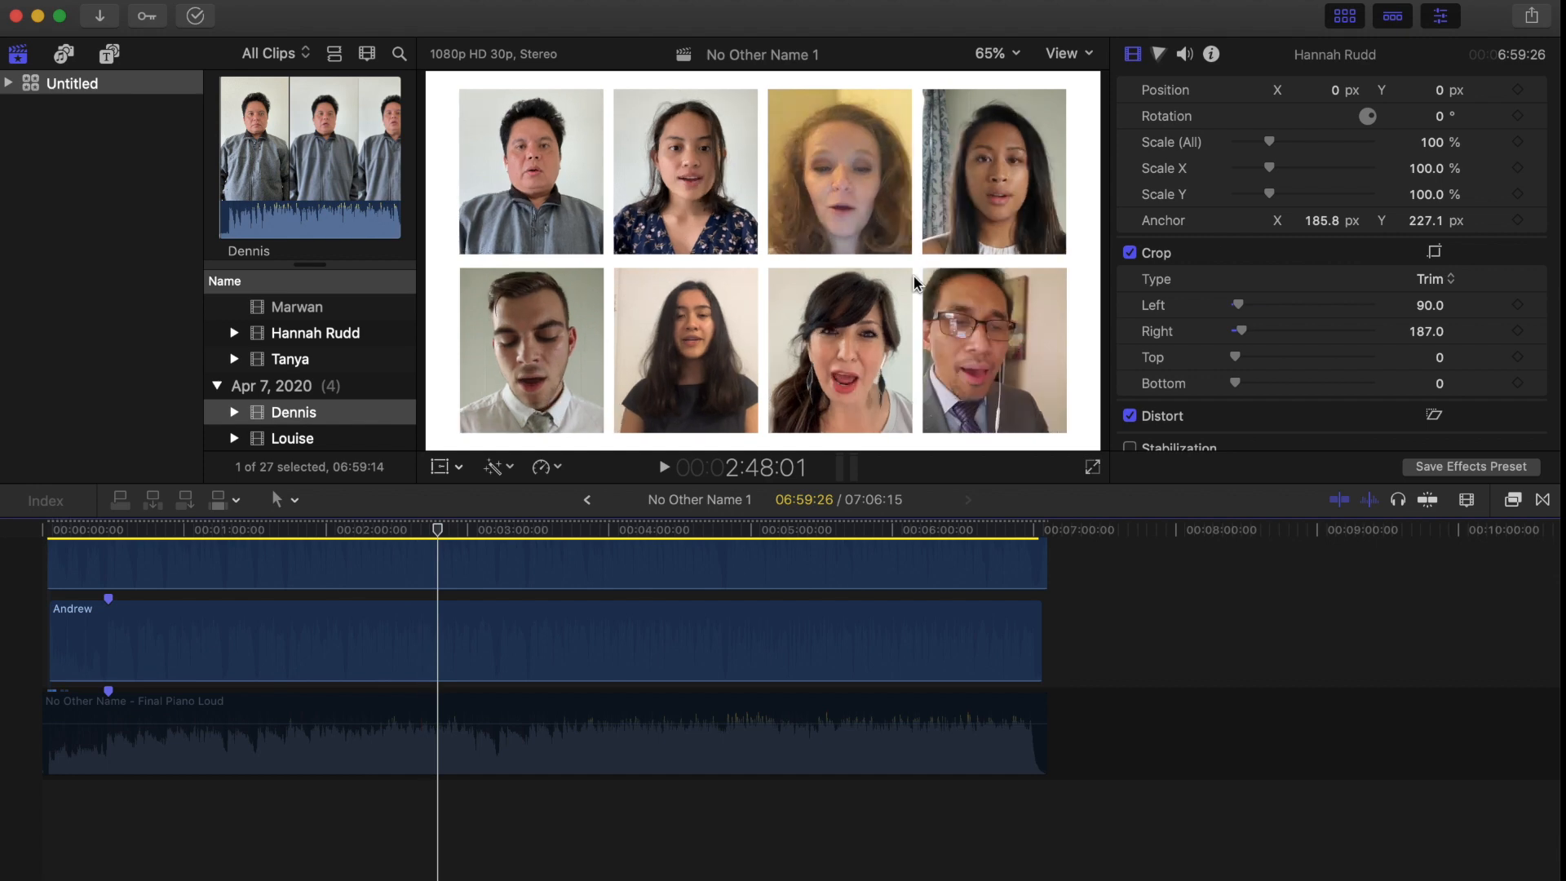
Enable the piano track and play the finished grid with it from about 2:48.
click(372, 754)
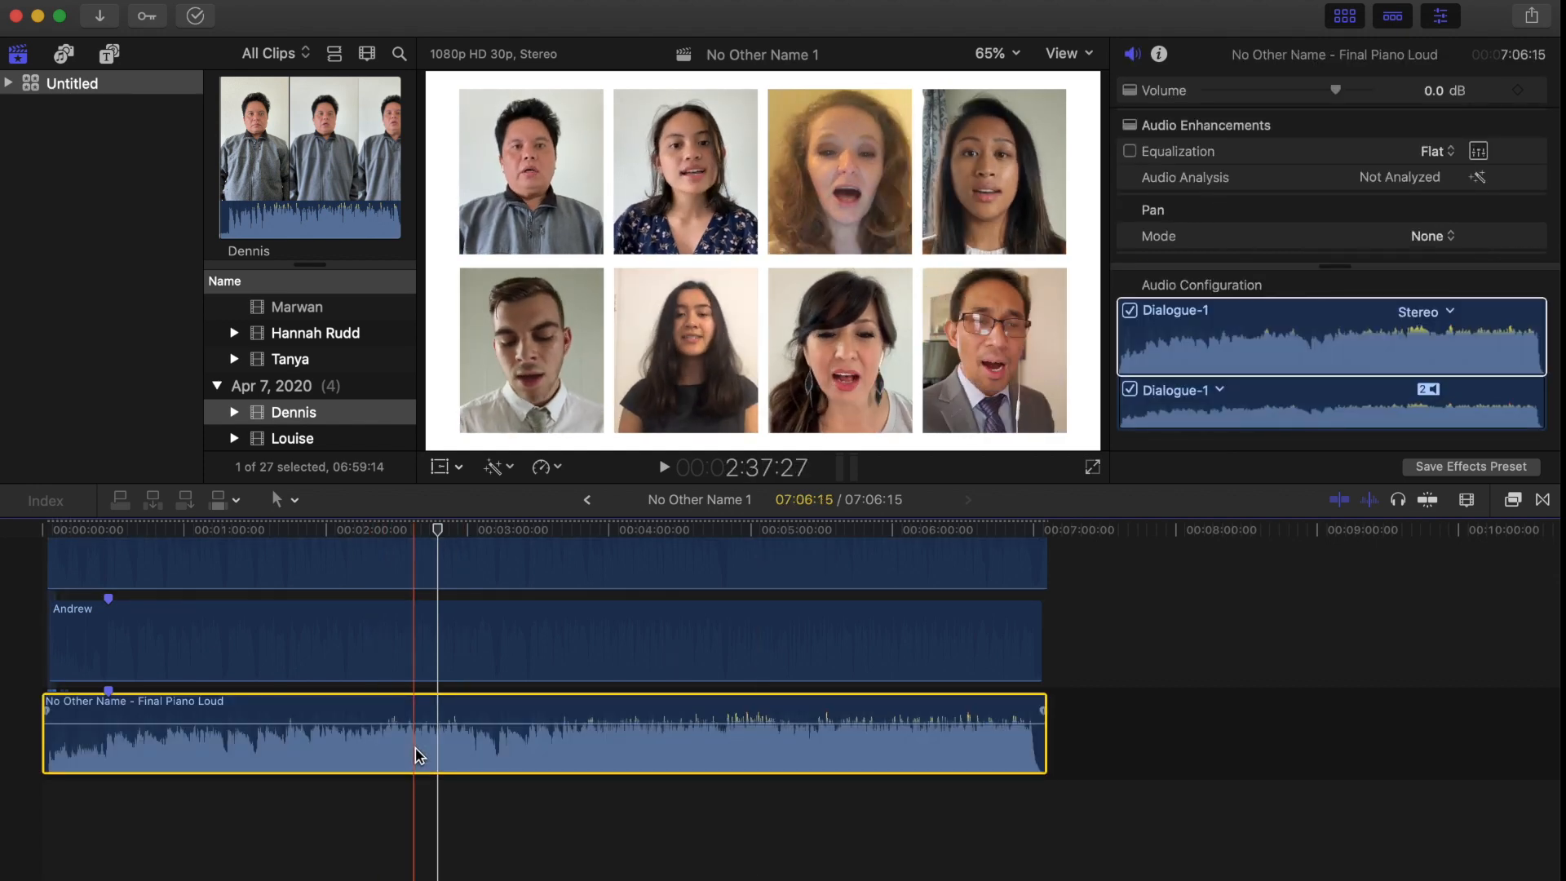
key(space)
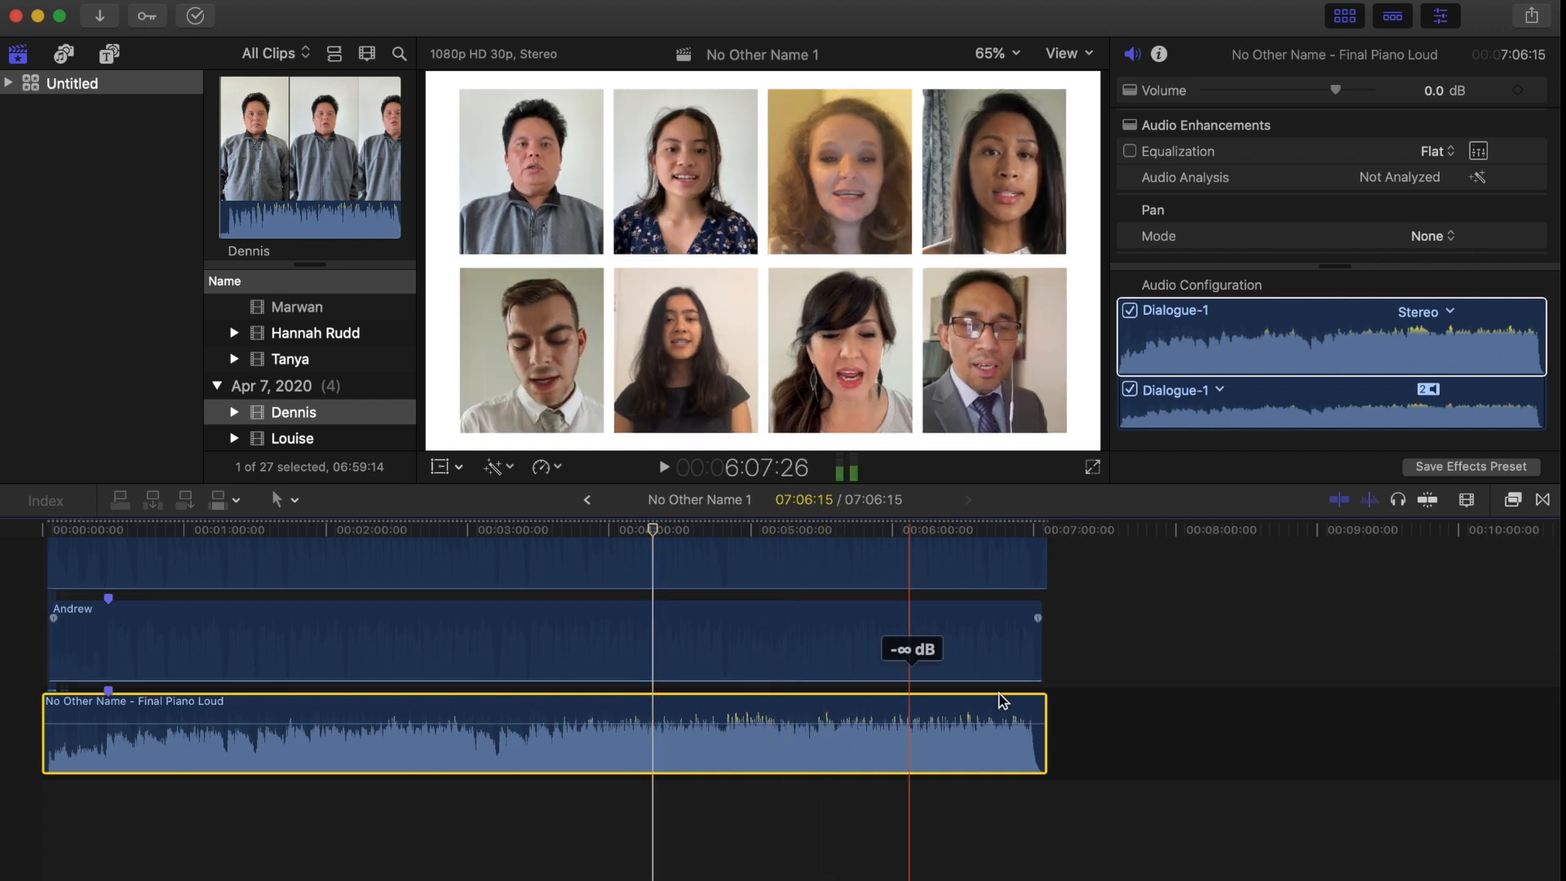
scroll(1128, 761, up, 2)
scroll(1128, 761, up, 10)
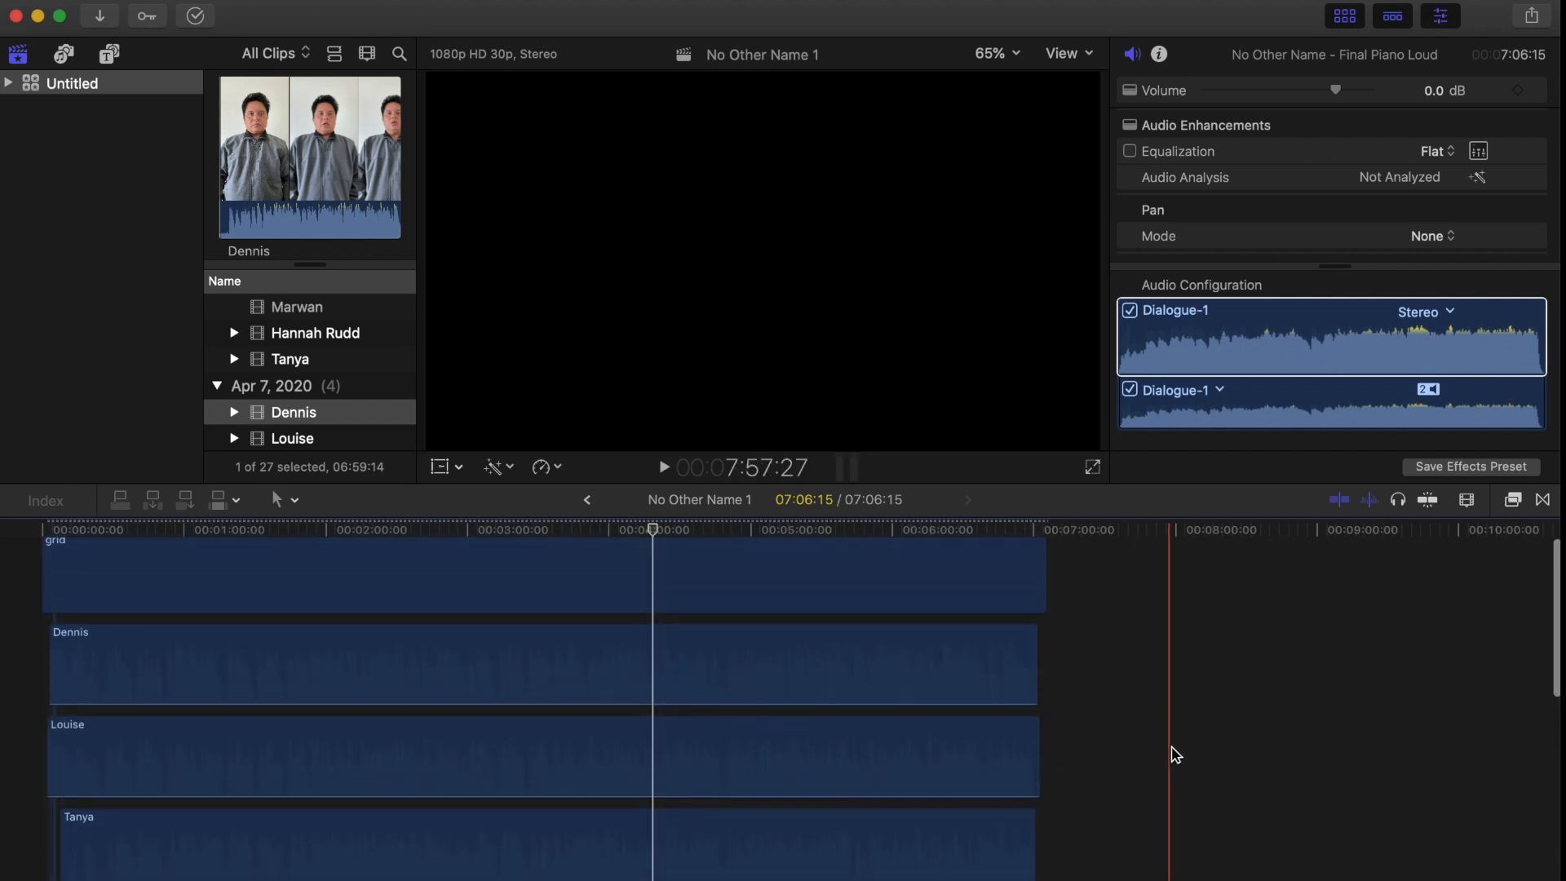
Disable the piano track beneath the singers' clips.
scroll(1178, 747, down, 10)
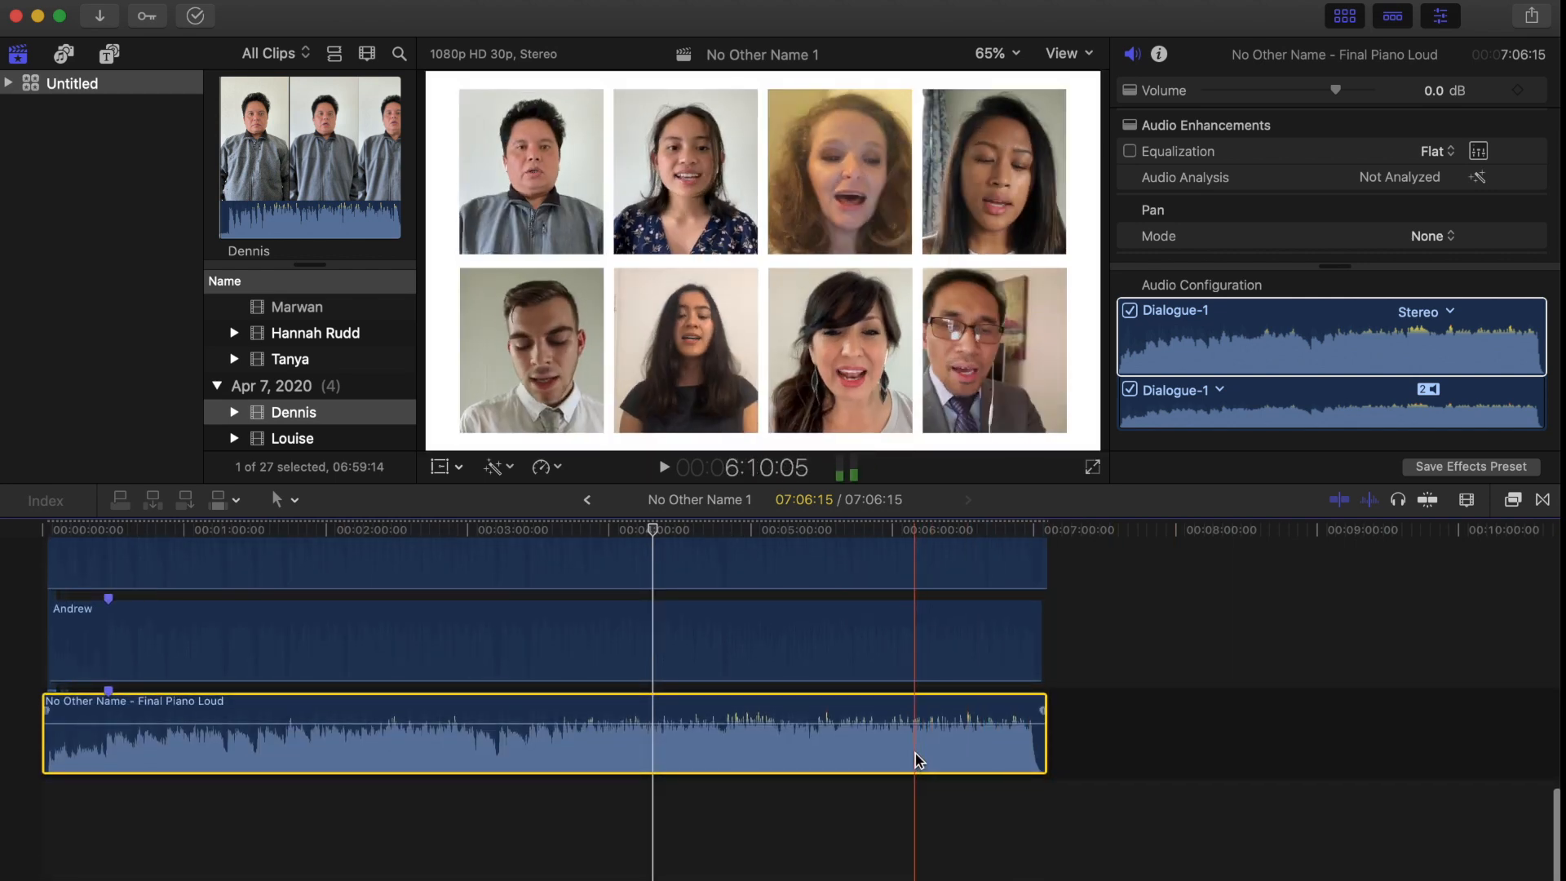
scroll(621, 789, up, 4)
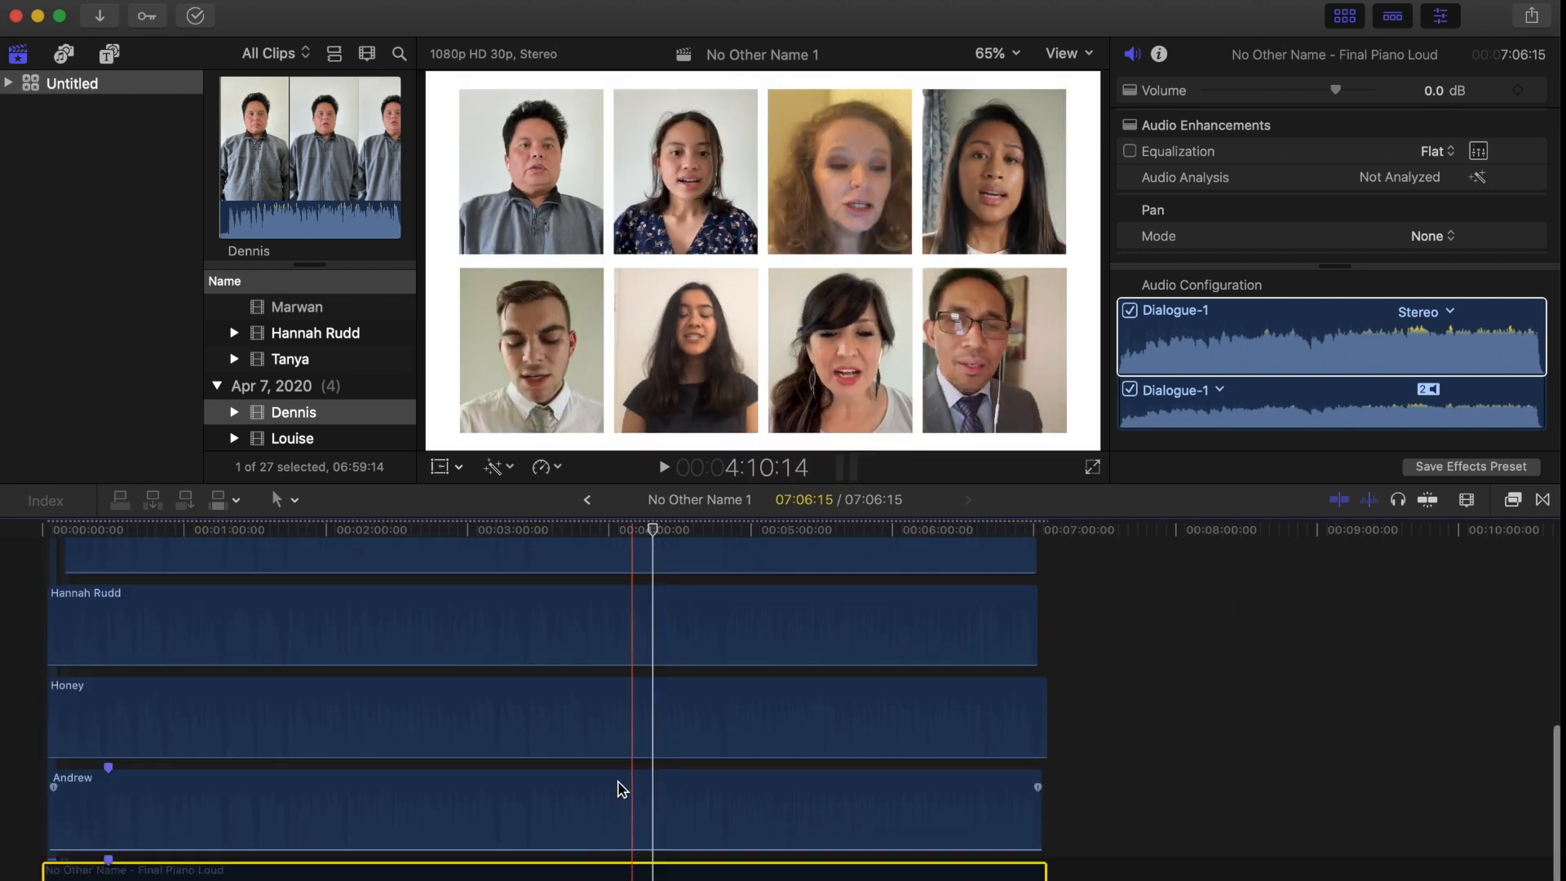
scroll(638, 767, down, 2)
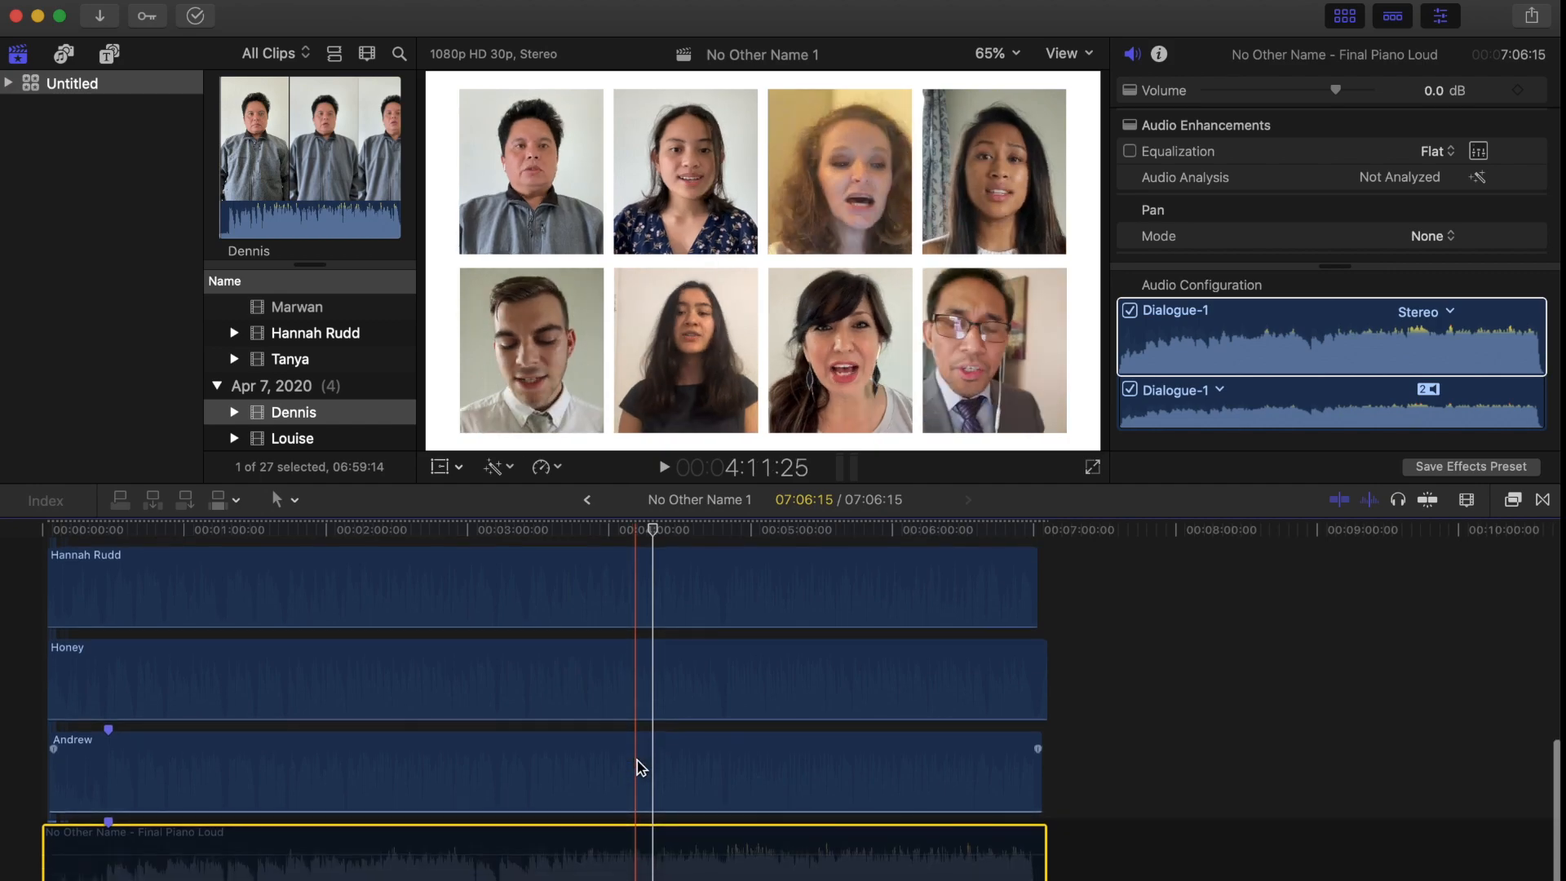